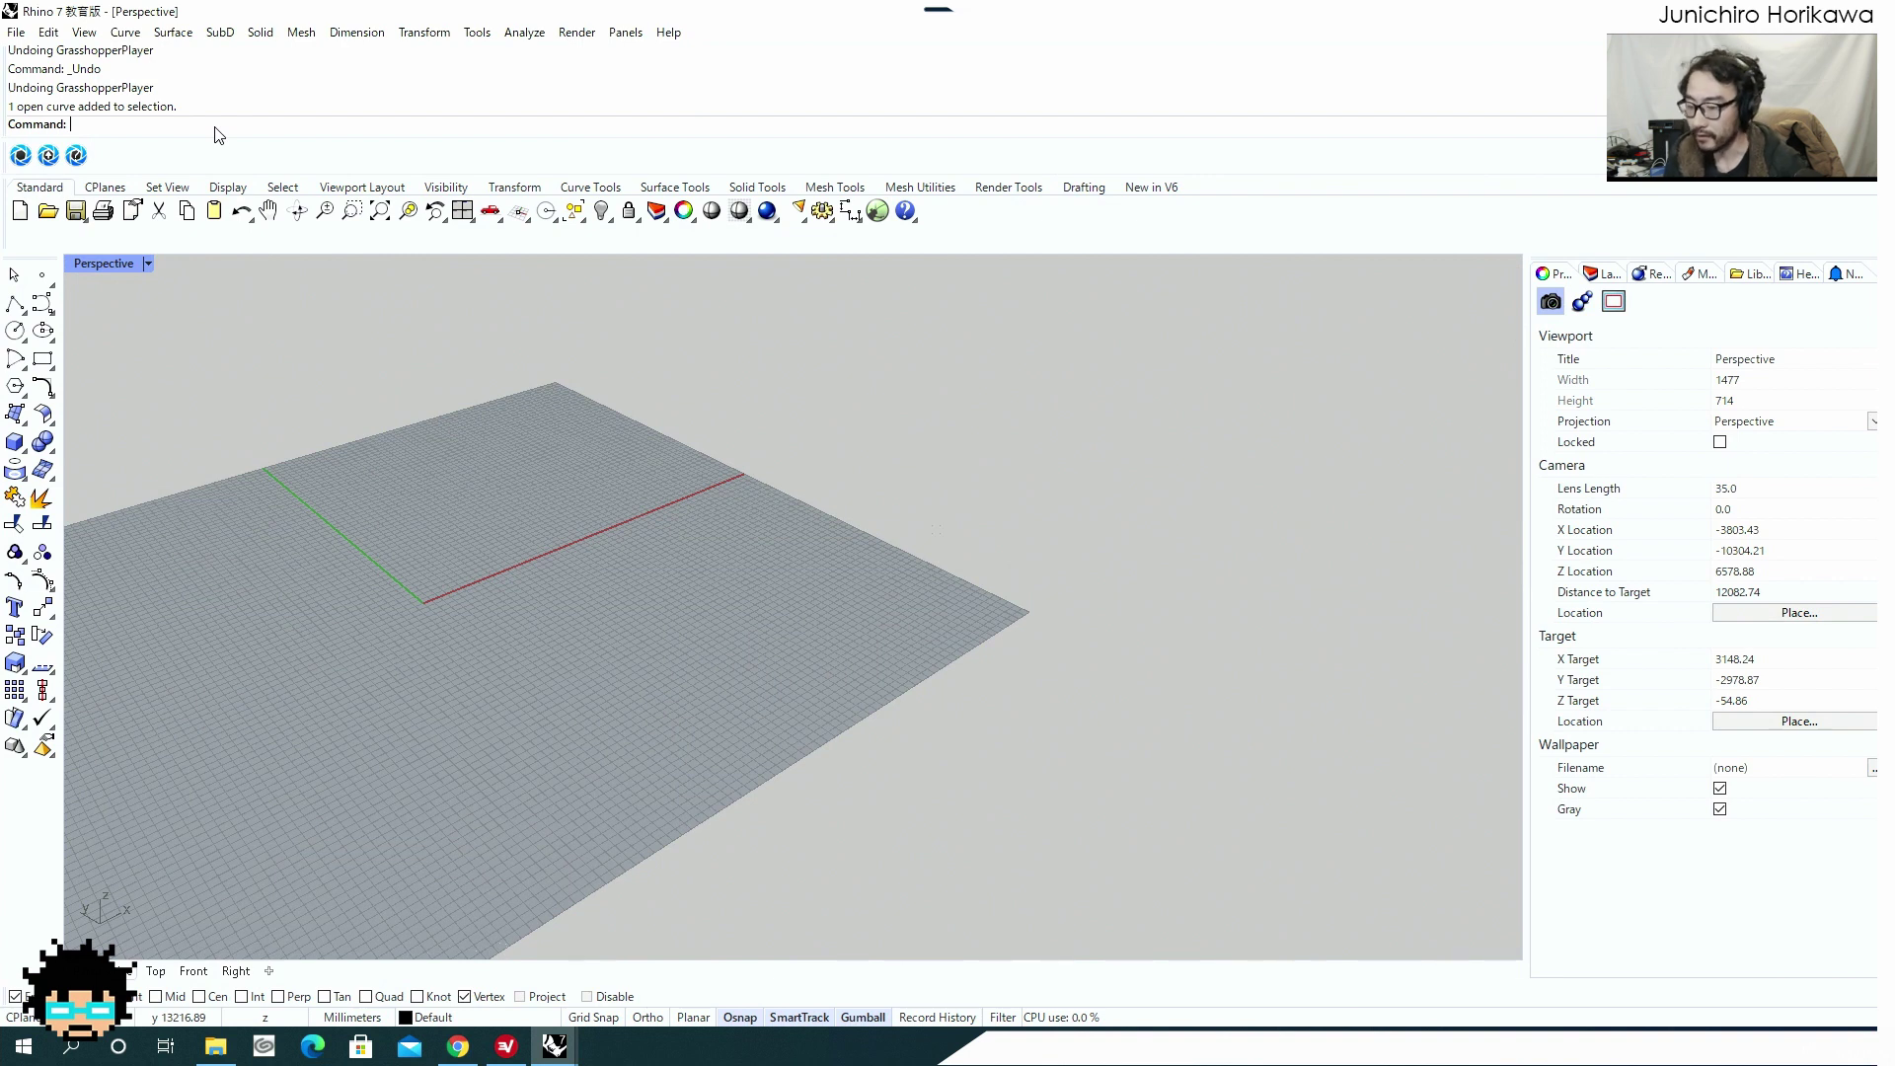
pyautogui.write('Grasshopper')
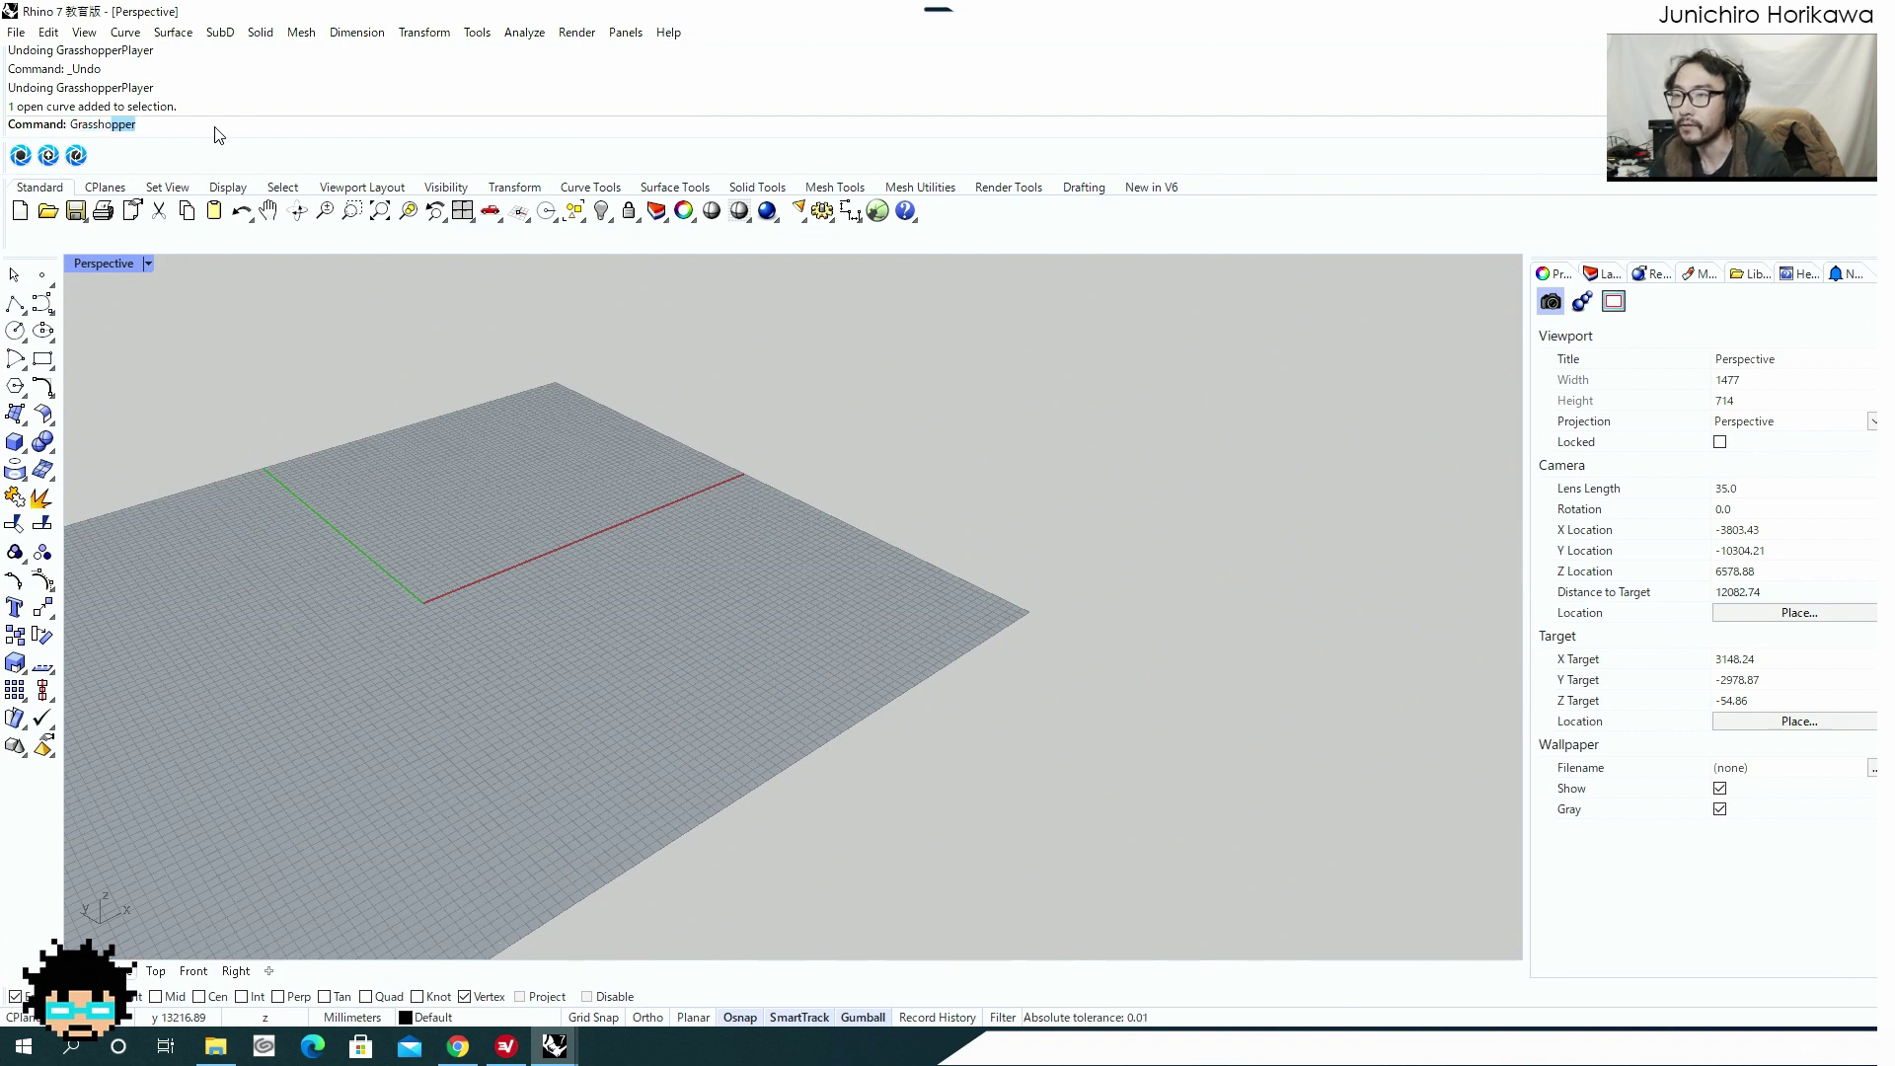
pyautogui.write('Player')
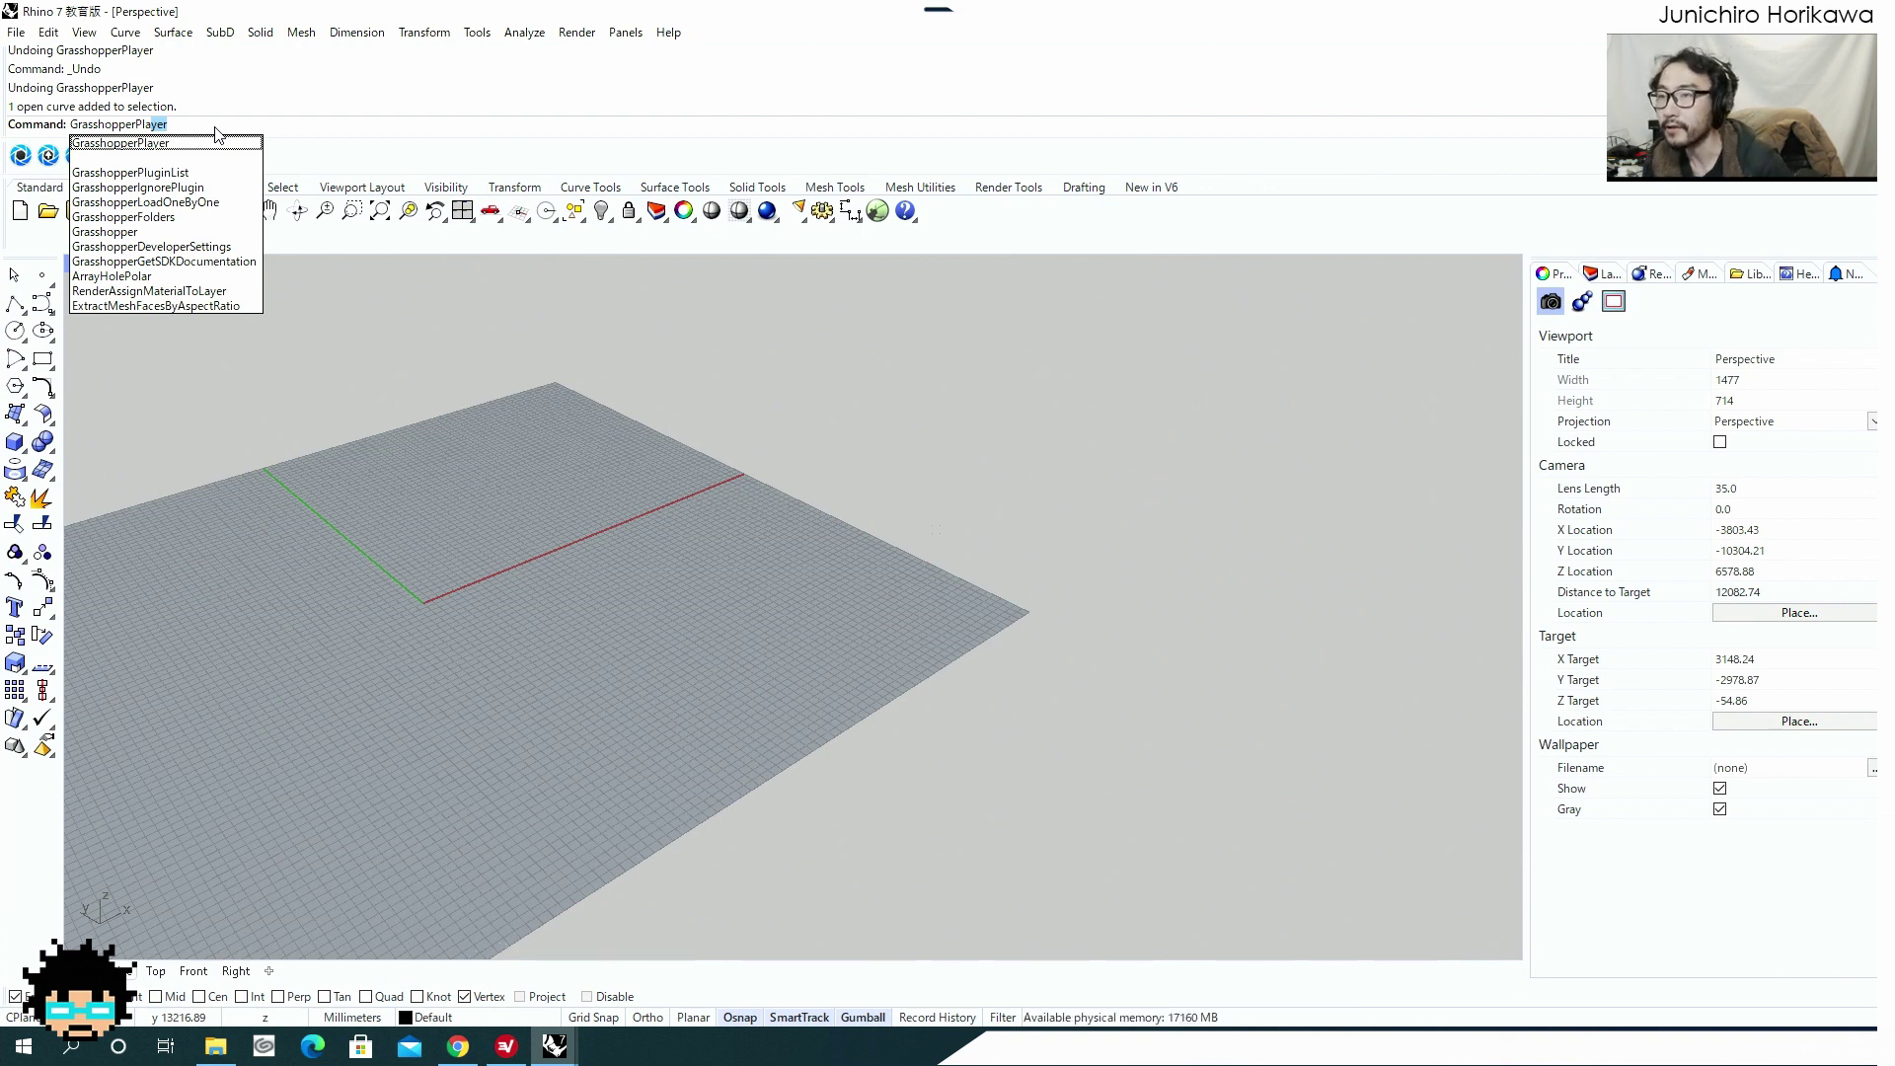
pyautogui.press('Escape')
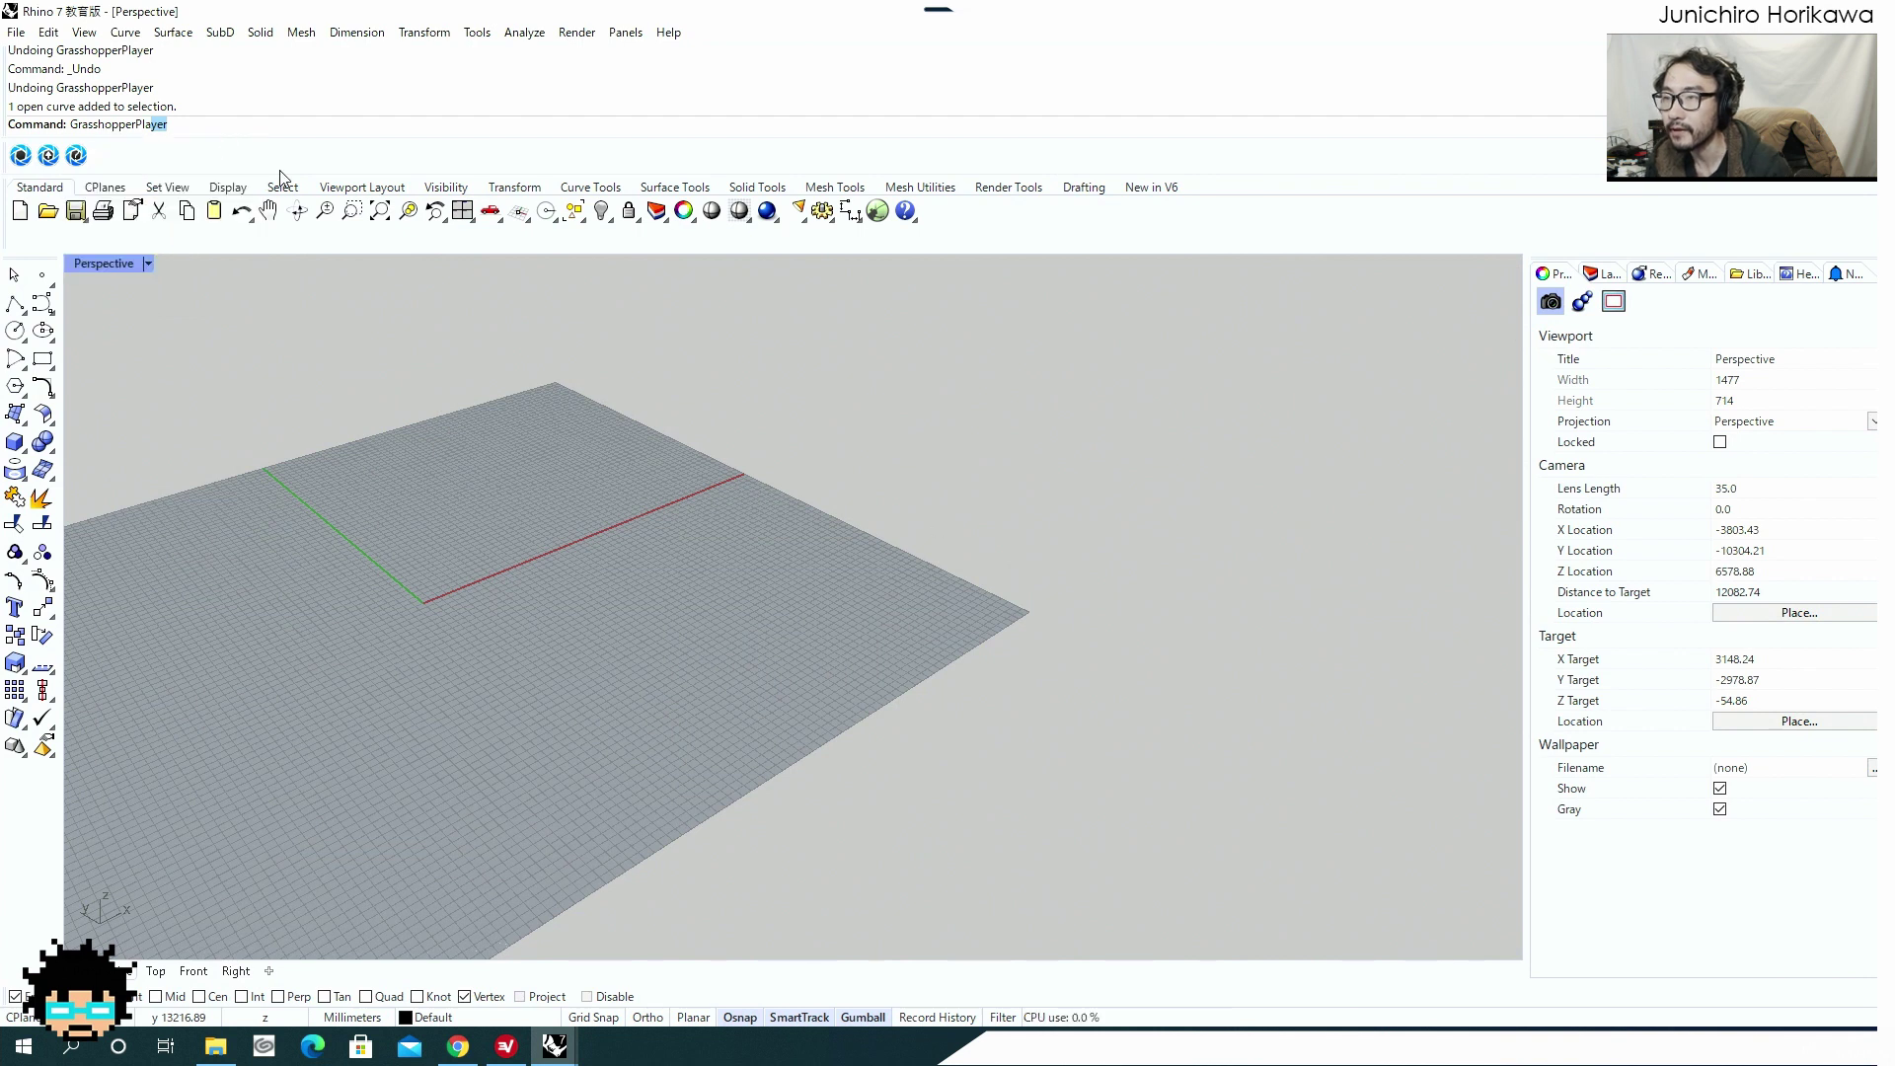
pyautogui.press('Escape')
pyautogui.press('Delete')
# Launch Grasshopper, start a new empty definition and place its window so that the Rhino viewport beside it stays visible.
pyautogui.write('Grasshopper')
pyautogui.press('Return')
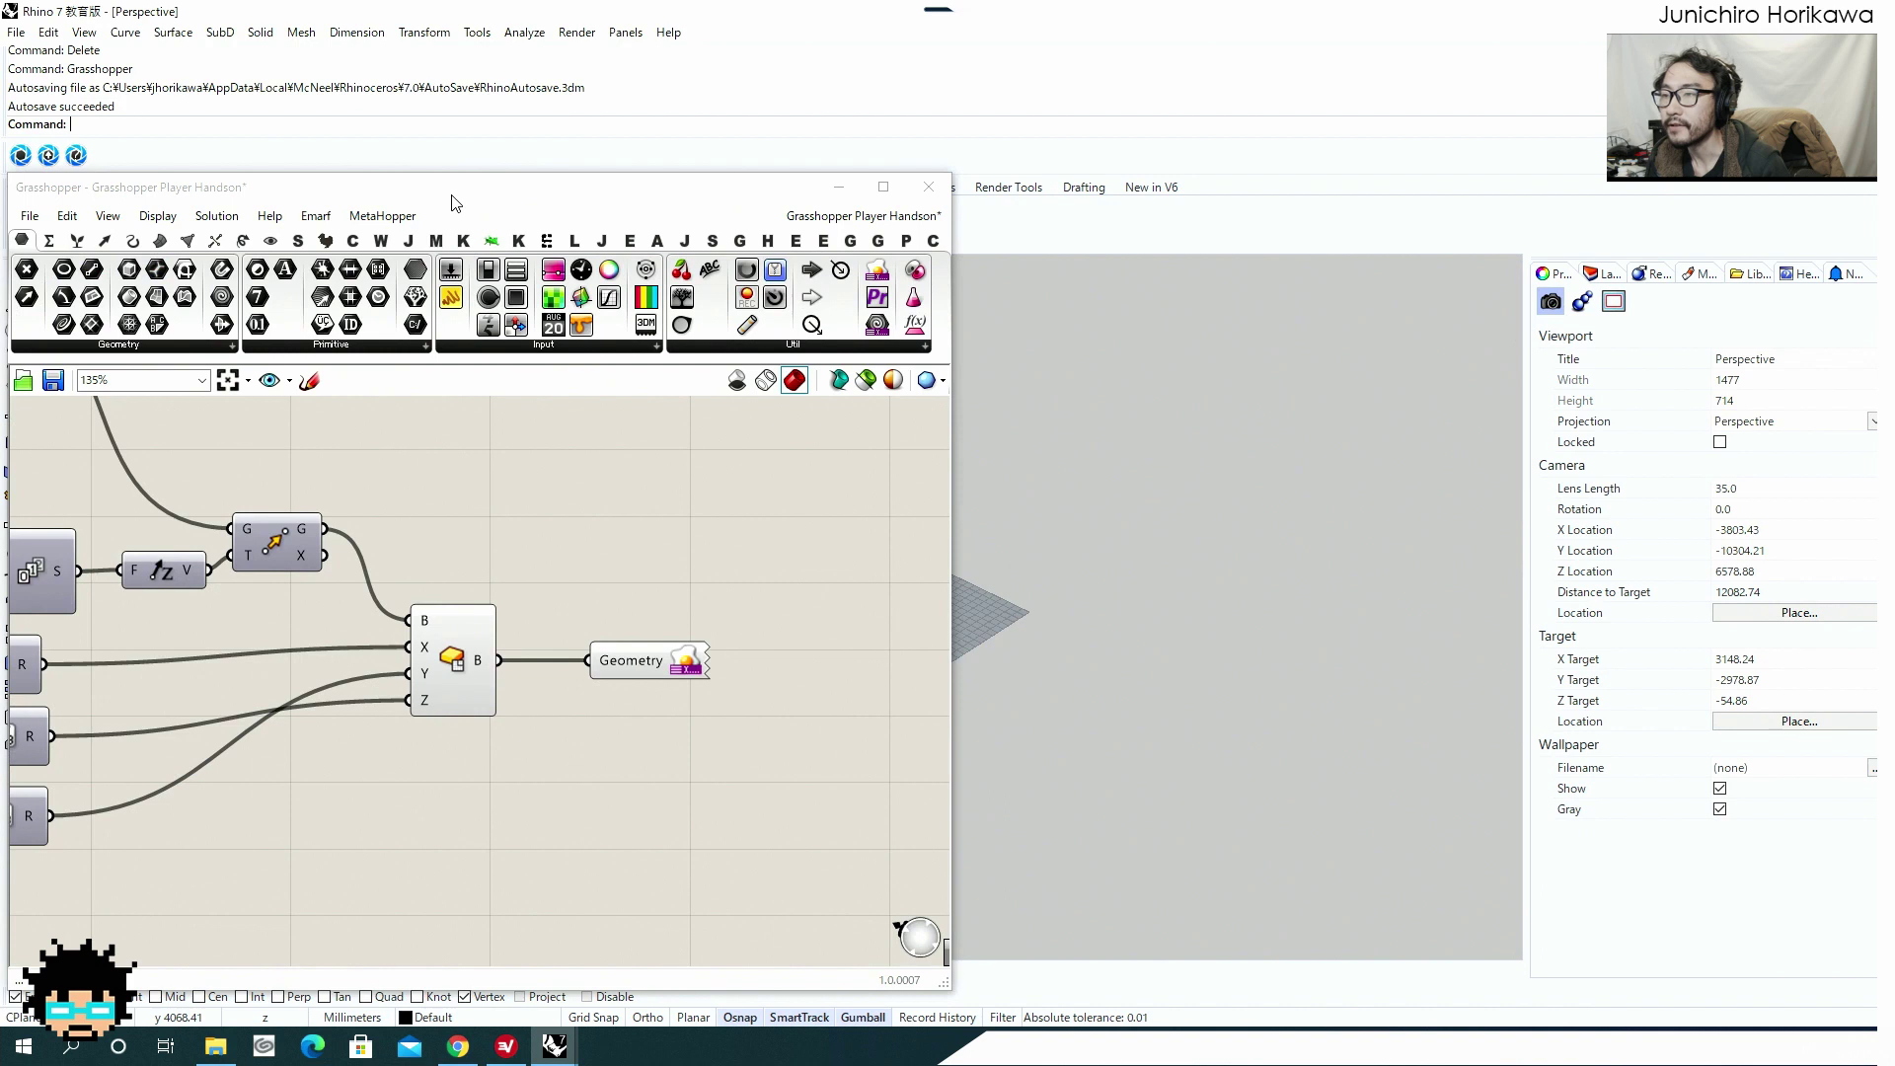
pyautogui.click(29, 215)
pyautogui.click(42, 238)
pyautogui.moveTo(135, 247); pyautogui.dragTo(916, 232)
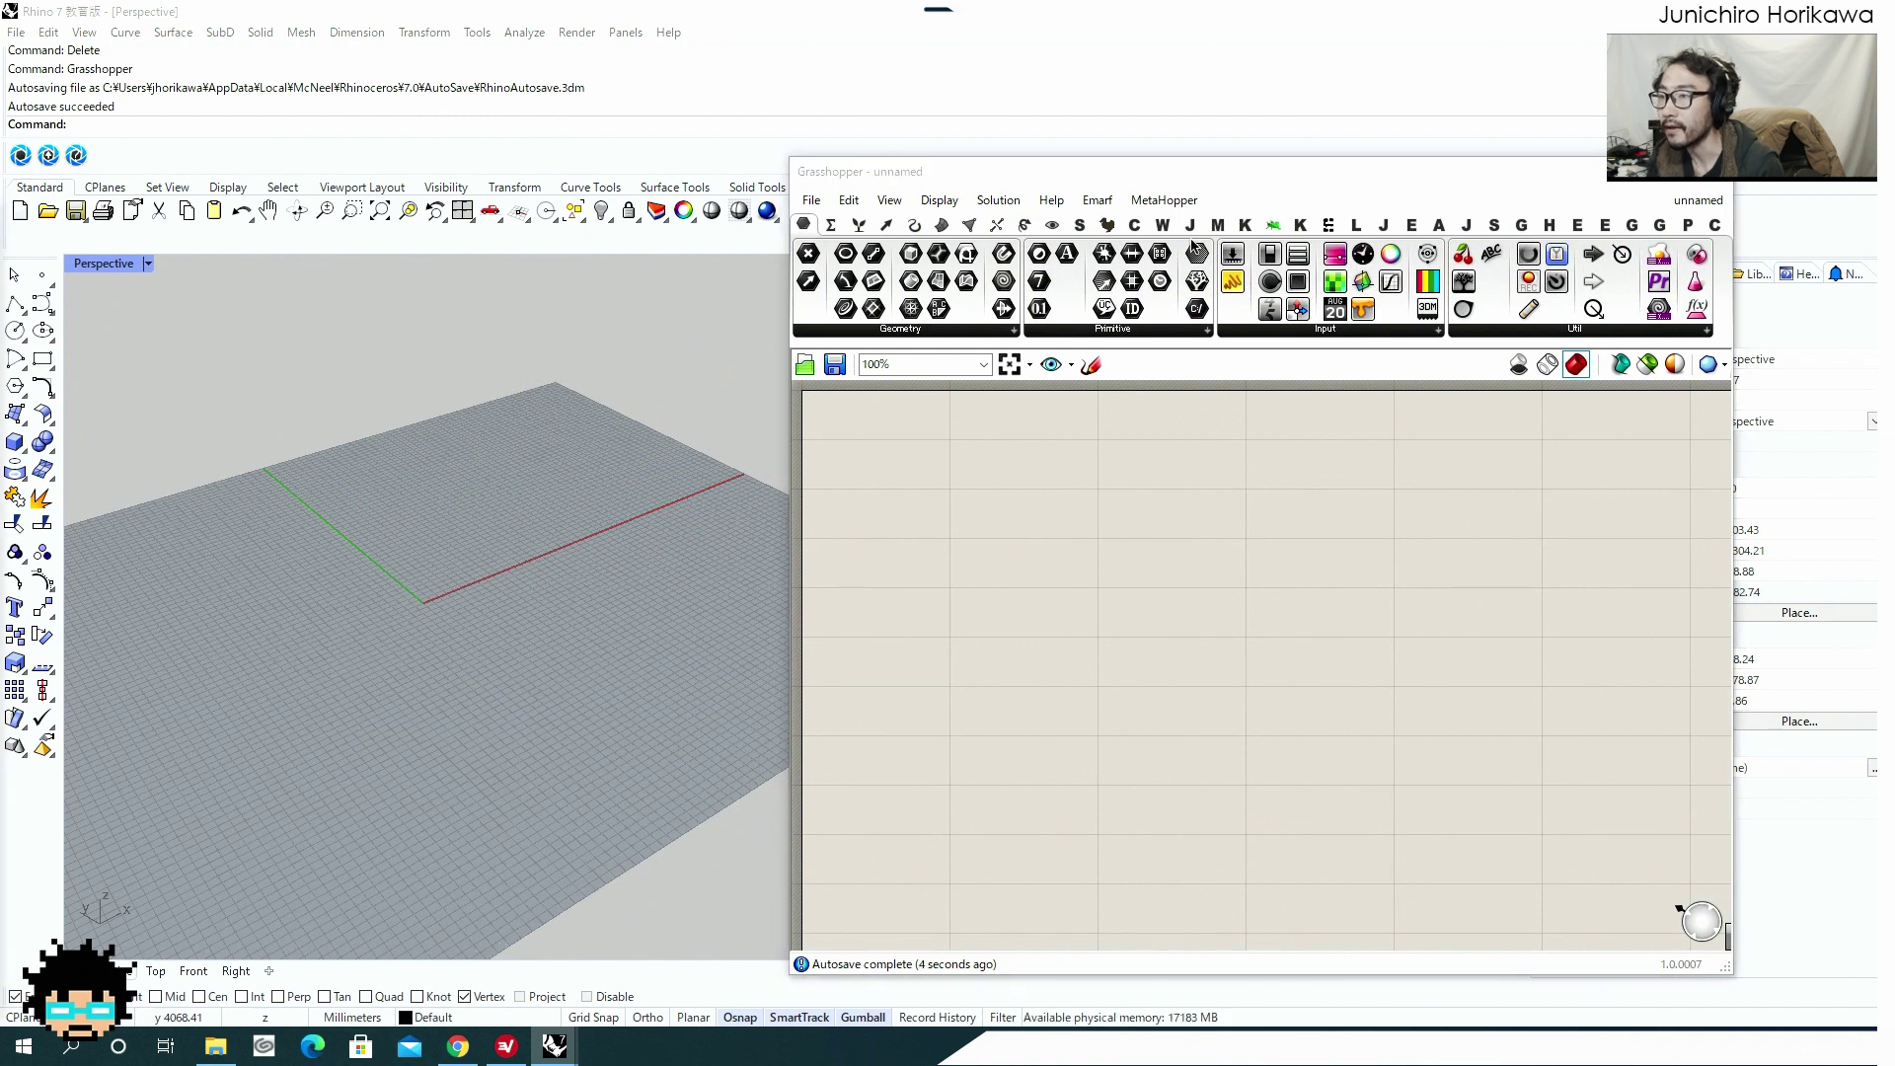
pyautogui.moveTo(1105, 519); pyautogui.dragTo(1152, 519, button='right')
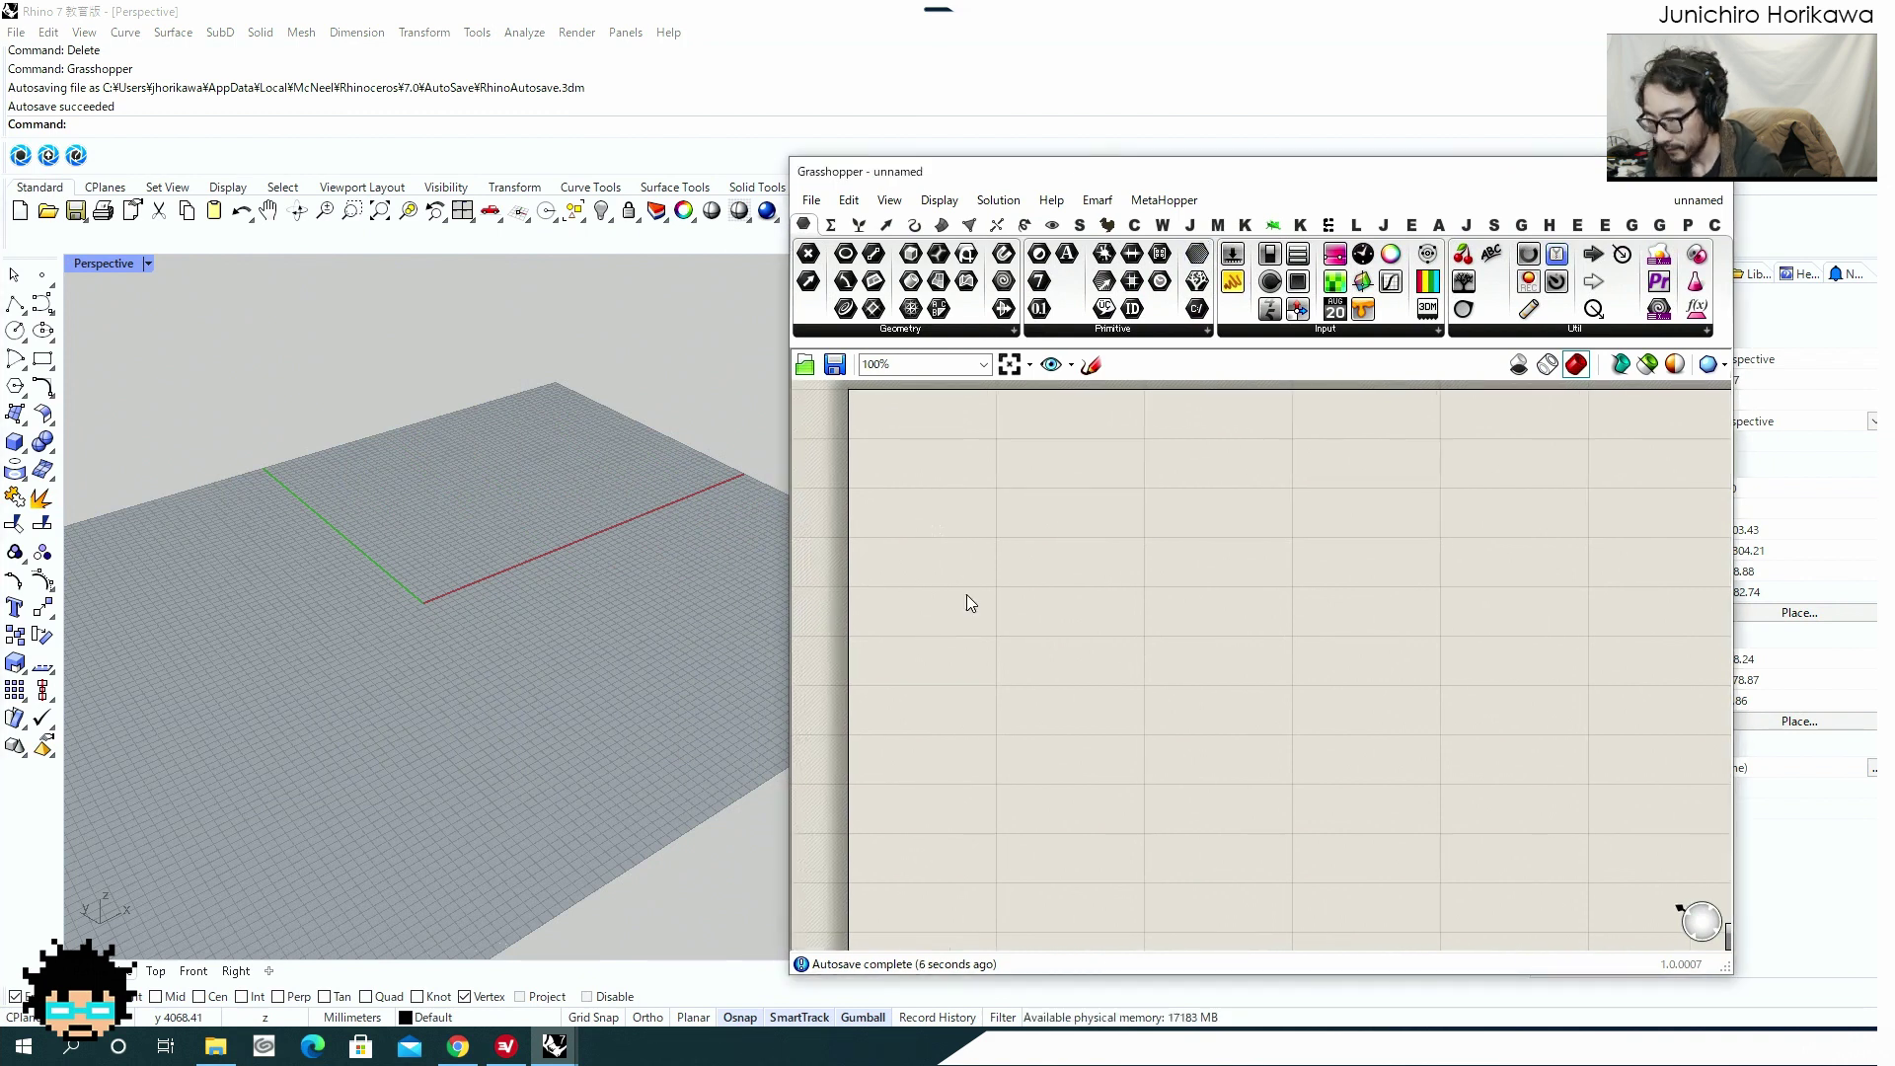
# Draw an open degree-3 control point curve with six points, looping widely around the origin in the Perspective view.
pyautogui.keyDown('shift'); pyautogui.moveTo(444, 588); pyautogui.dragTo(388, 687, button='right'); pyautogui.keyUp('shift')
pyautogui.scroll(-4, 347, 585)
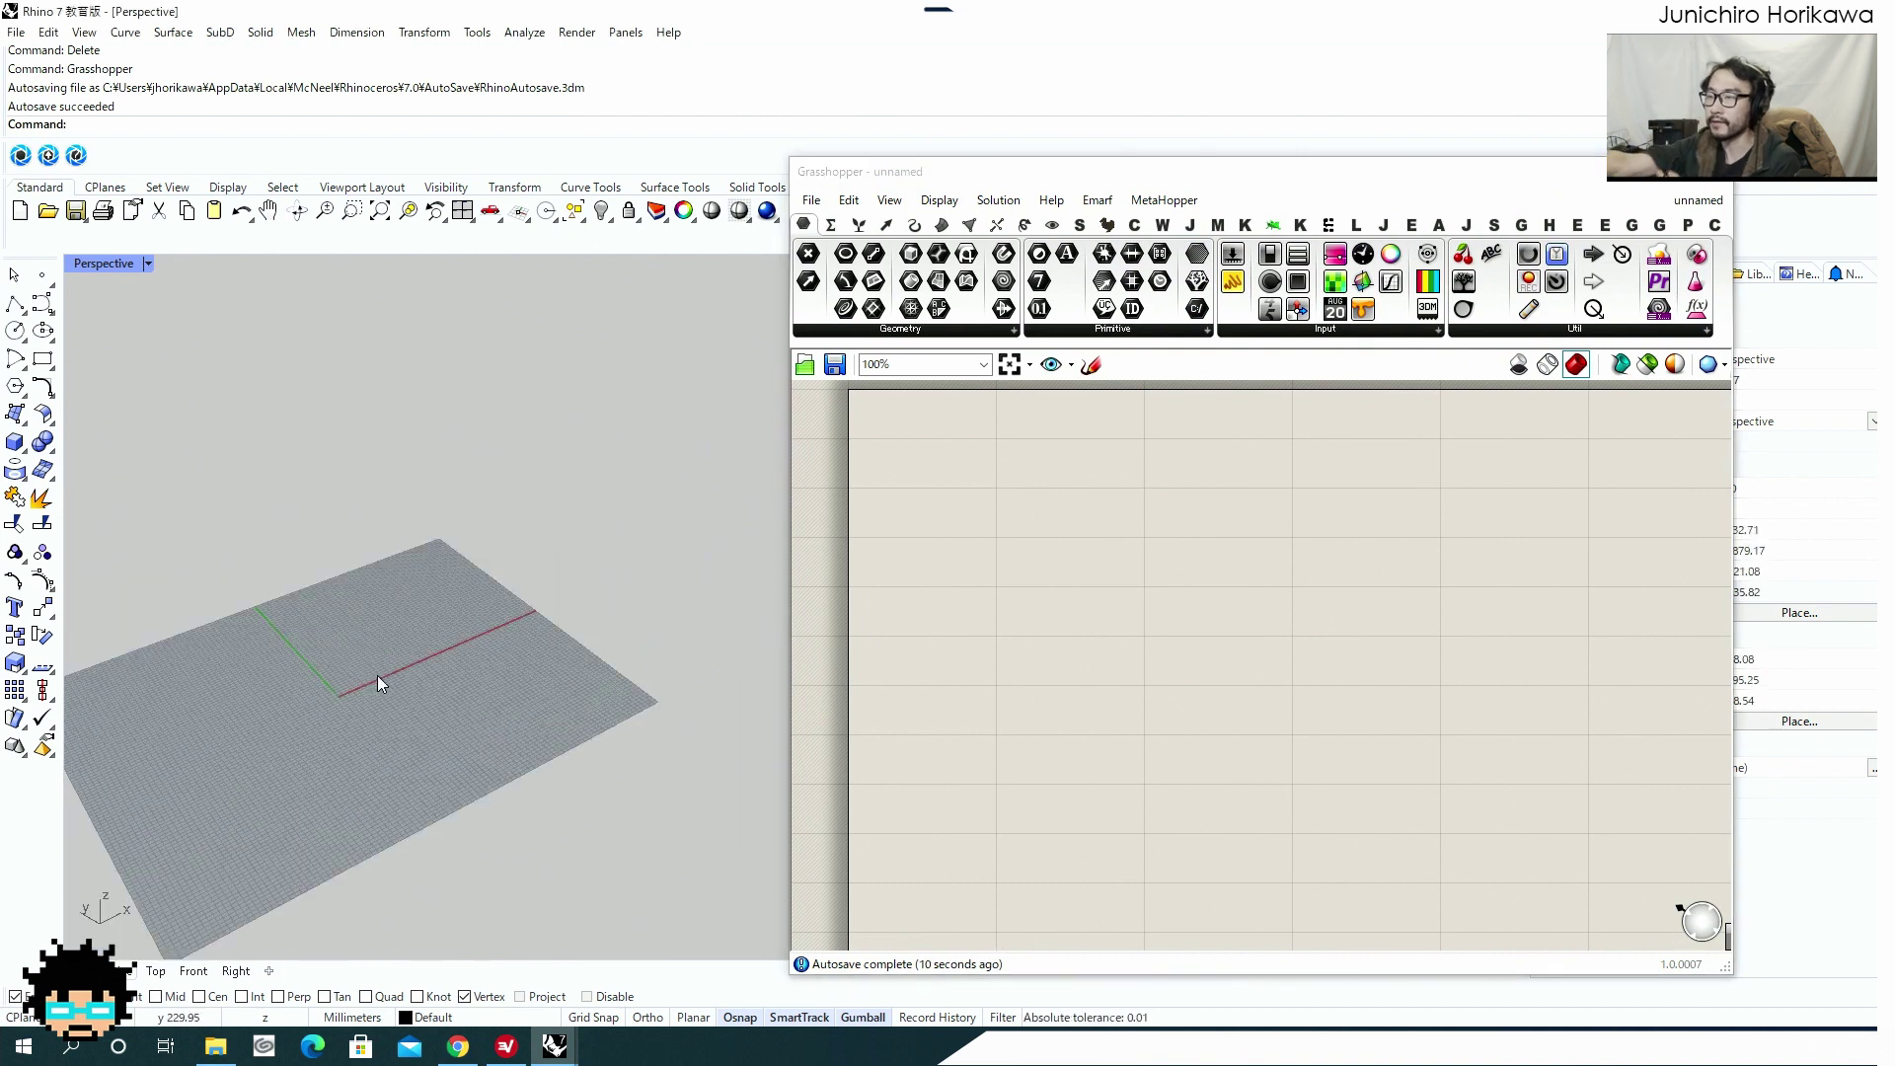
pyautogui.click(45, 310)
pyautogui.click(221, 772)
pyautogui.click(275, 504)
pyautogui.click(612, 545)
pyautogui.click(649, 836)
pyautogui.click(392, 843)
pyautogui.click(333, 717)
pyautogui.rightClick(332, 718)
pyautogui.moveTo(333, 717)
pyautogui.mouseDown(button='right')
pyautogui.moveTo(393, 753)
pyautogui.moveTo(410, 740)
pyautogui.moveTo(389, 787)
pyautogui.moveTo(372, 711)
pyautogui.moveTo(444, 705)
pyautogui.mouseUp(button='right')
pyautogui.moveTo(444, 704); pyautogui.dragTo(357, 644)
pyautogui.click(652, 697)
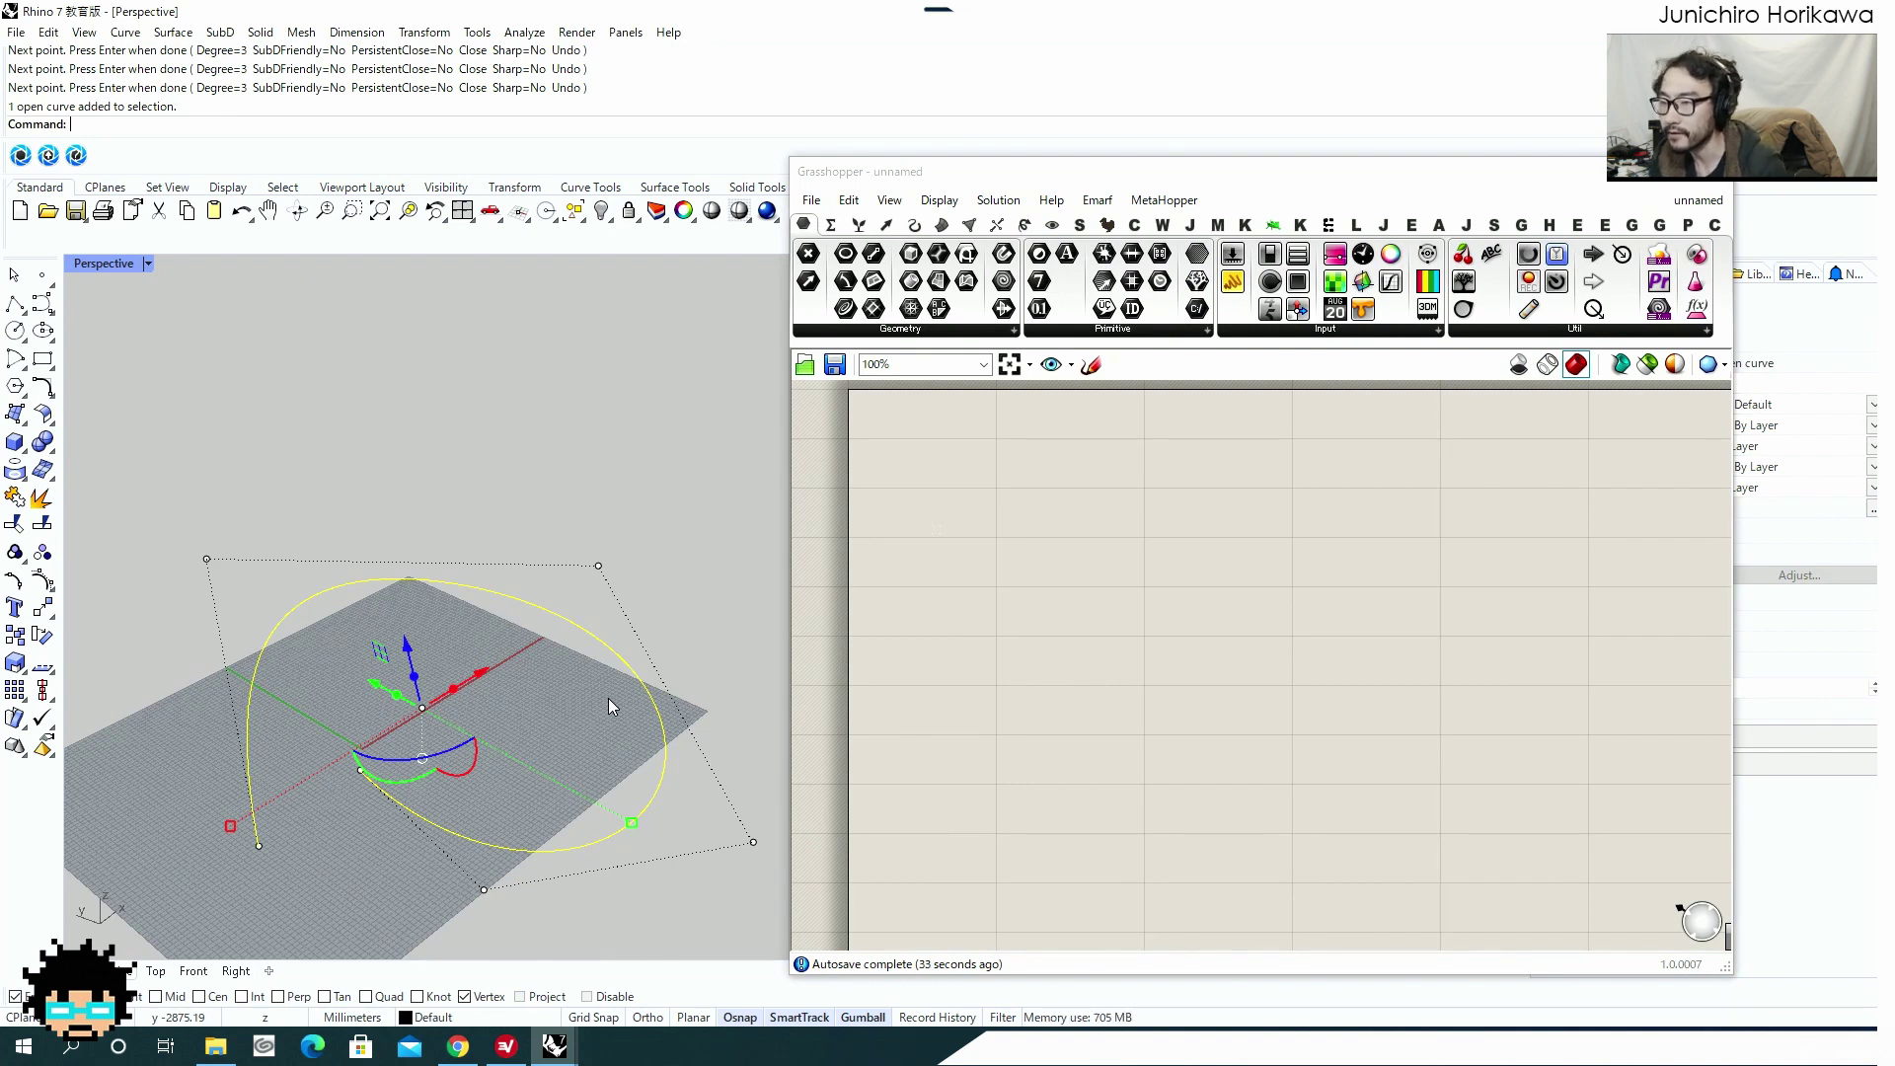
# Add a Curve parameter to the Grasshopper canvas and set the drawn Rhino curve as its single curve.
pyautogui.doubleClick(937, 577)
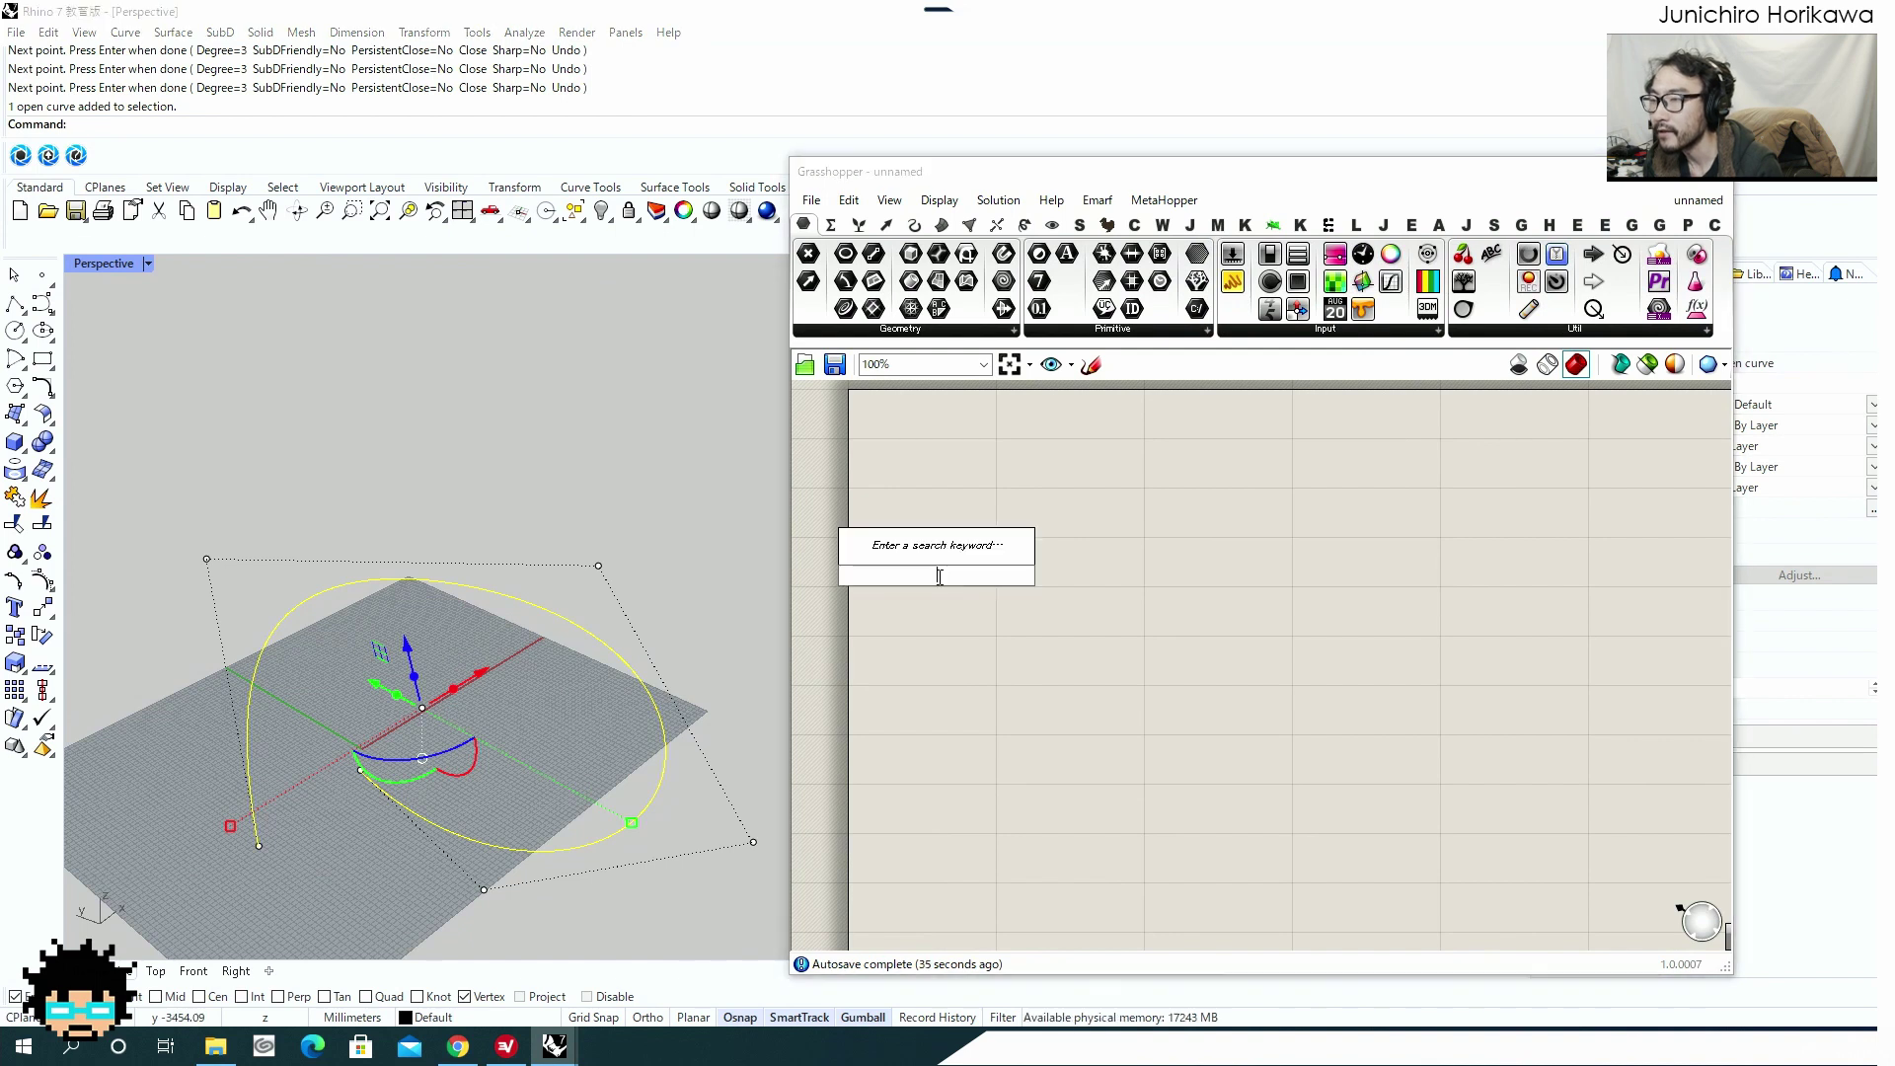
pyautogui.write('crv')
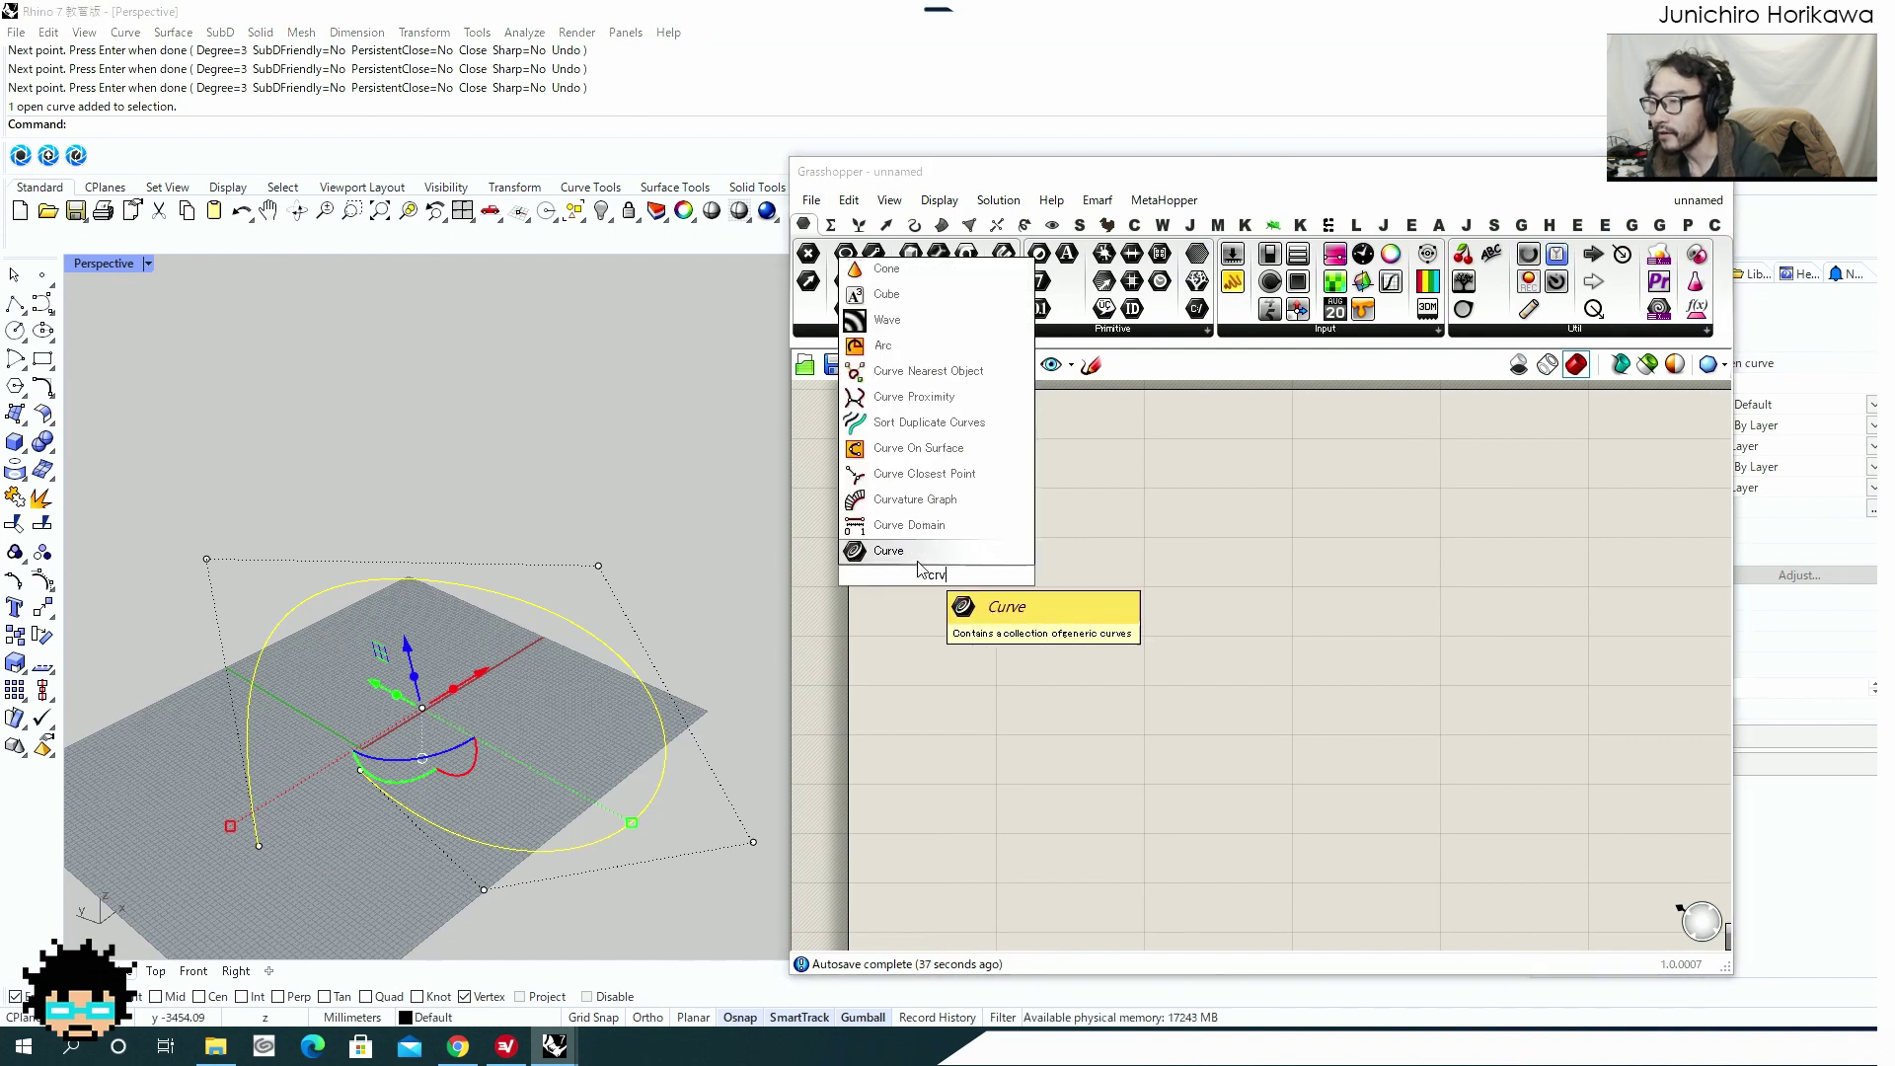
pyautogui.press('Return')
pyautogui.moveTo(932, 570); pyautogui.dragTo(984, 521)
pyautogui.rightClick(986, 519)
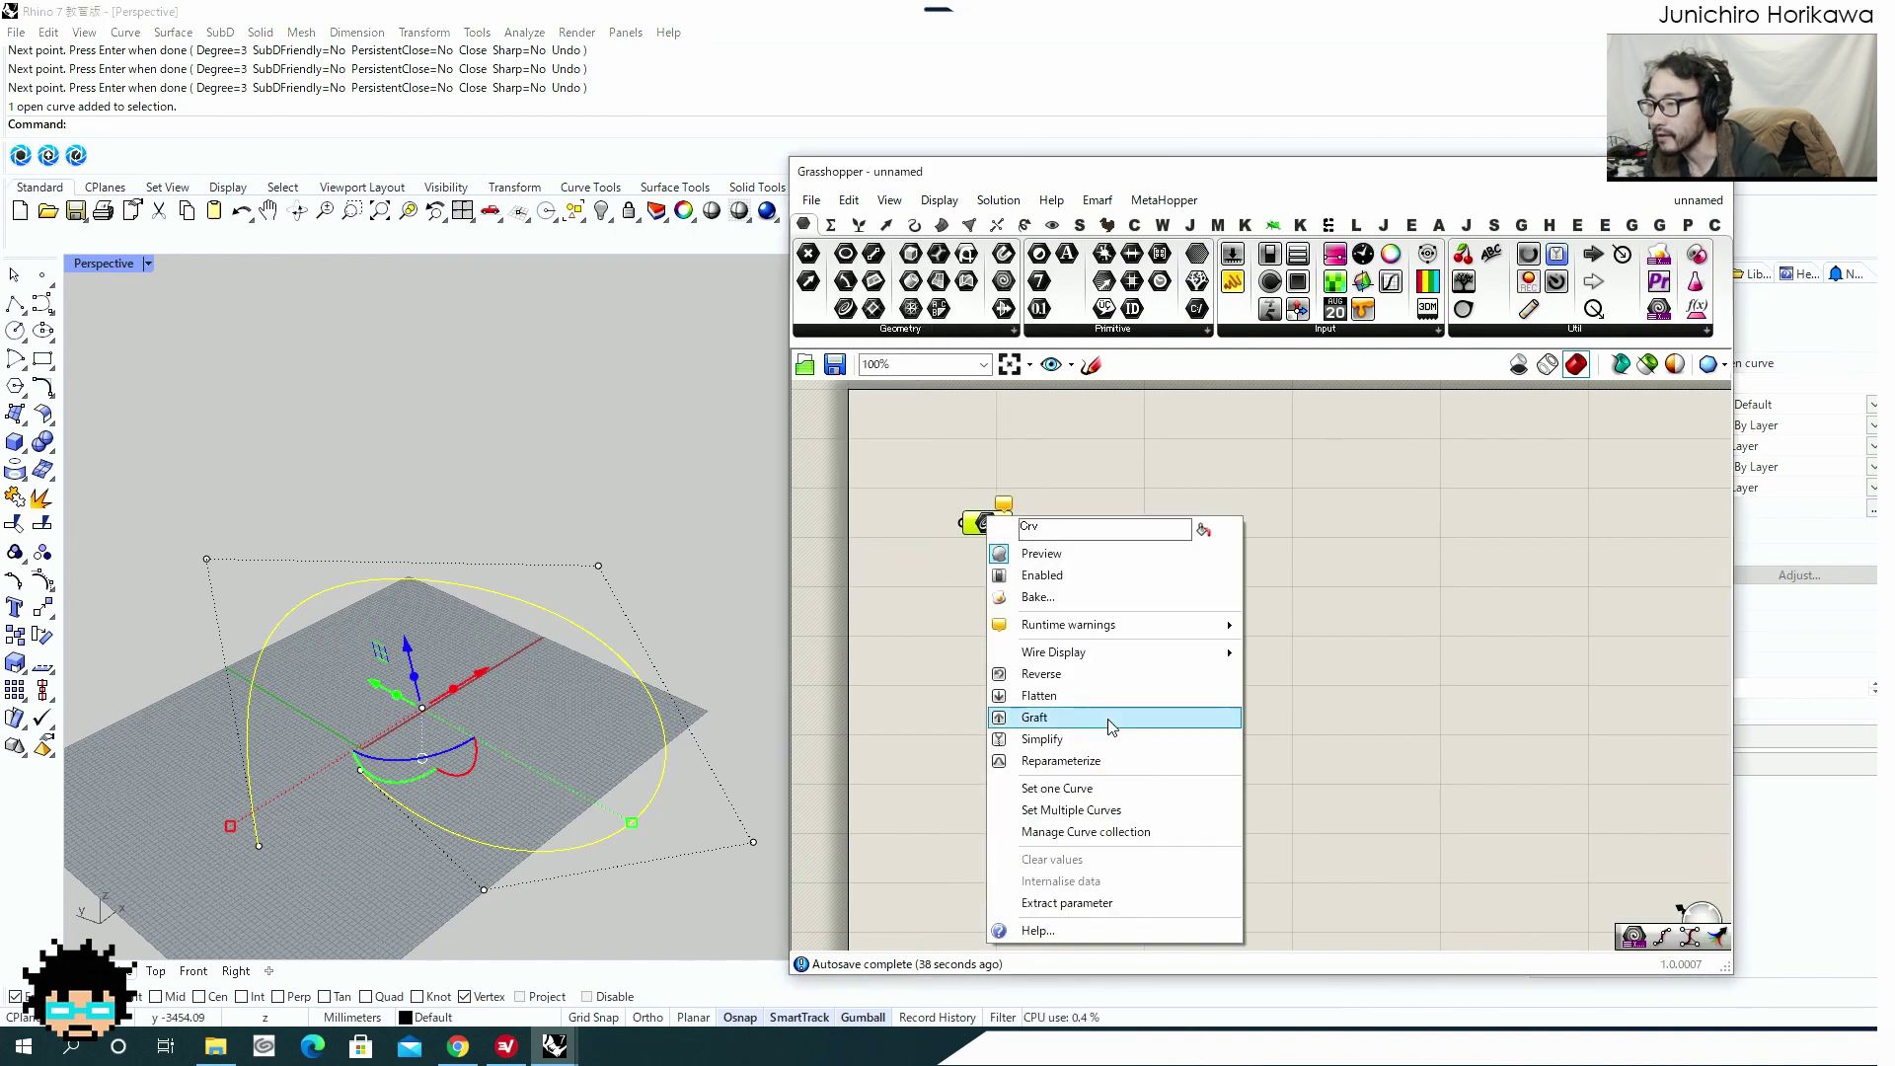
pyautogui.click(1100, 786)
pyautogui.click(993, 667)
pyautogui.click(708, 541)
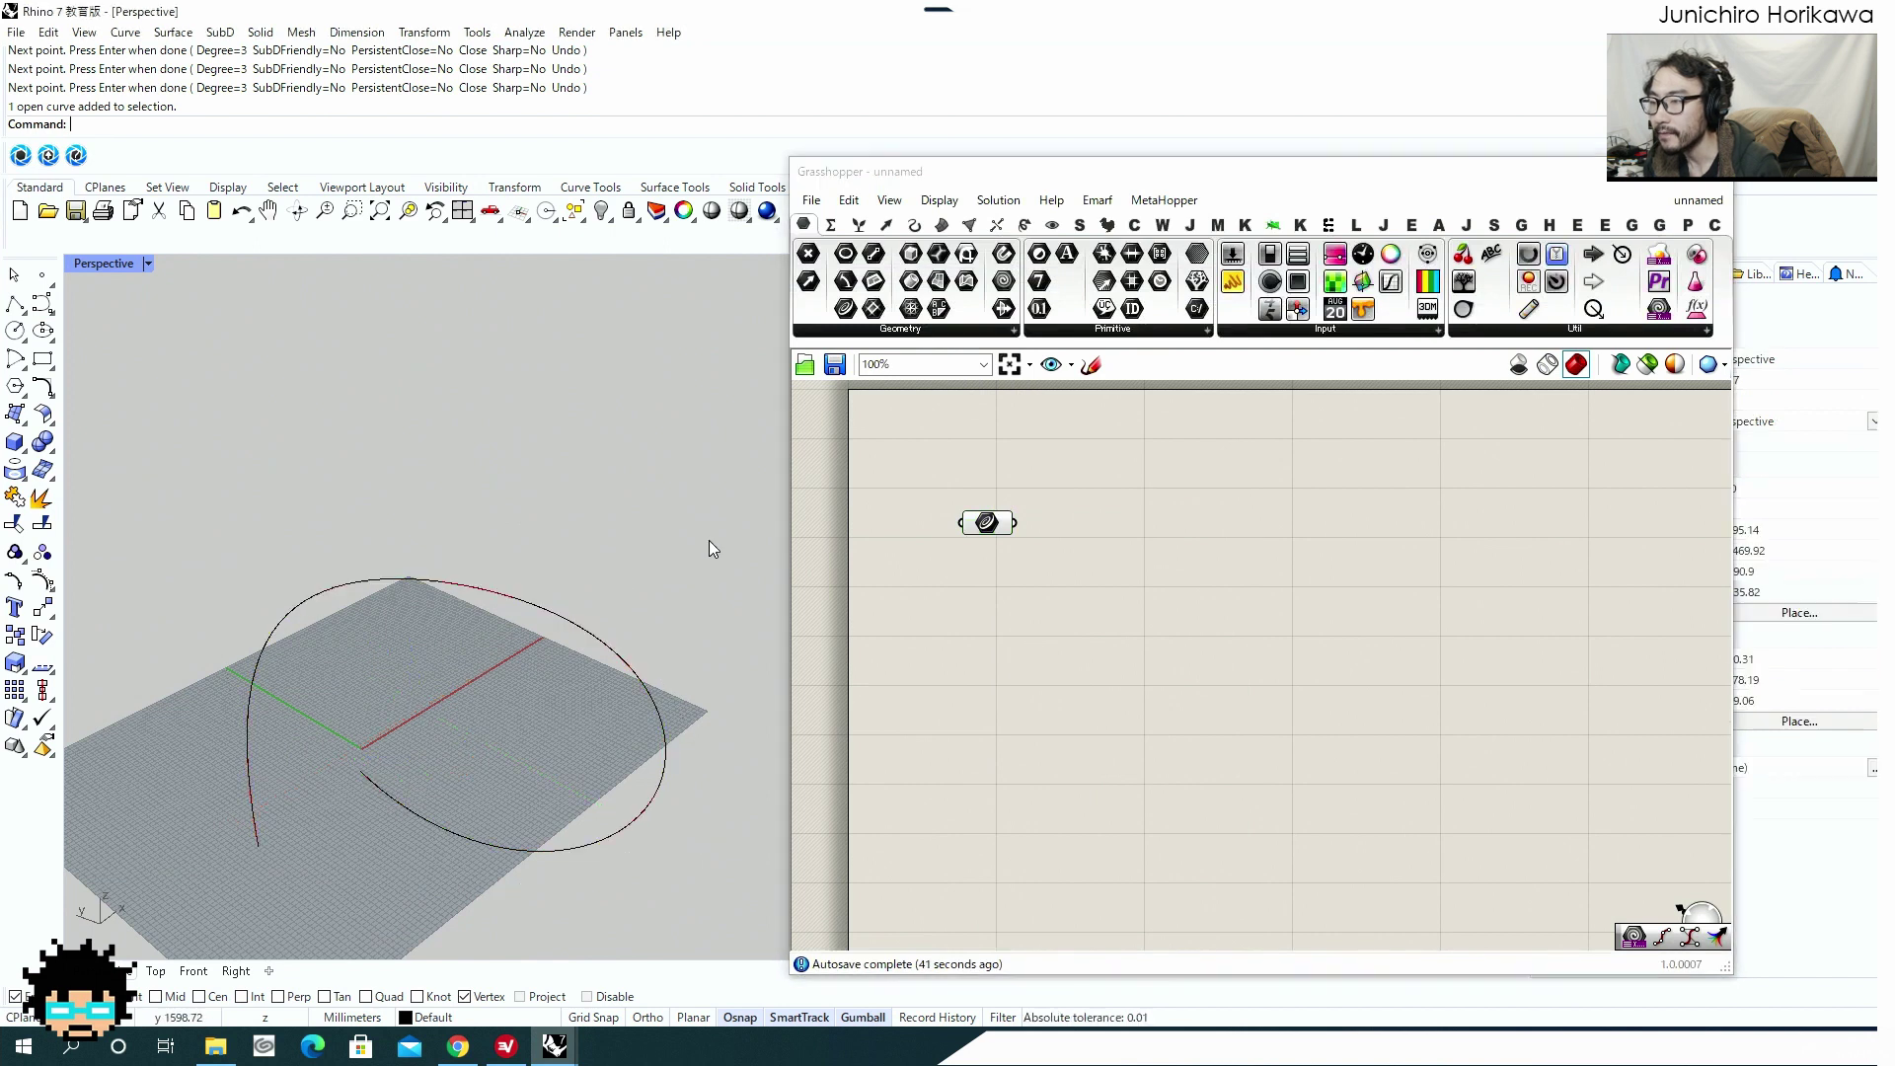
pyautogui.click(1041, 559)
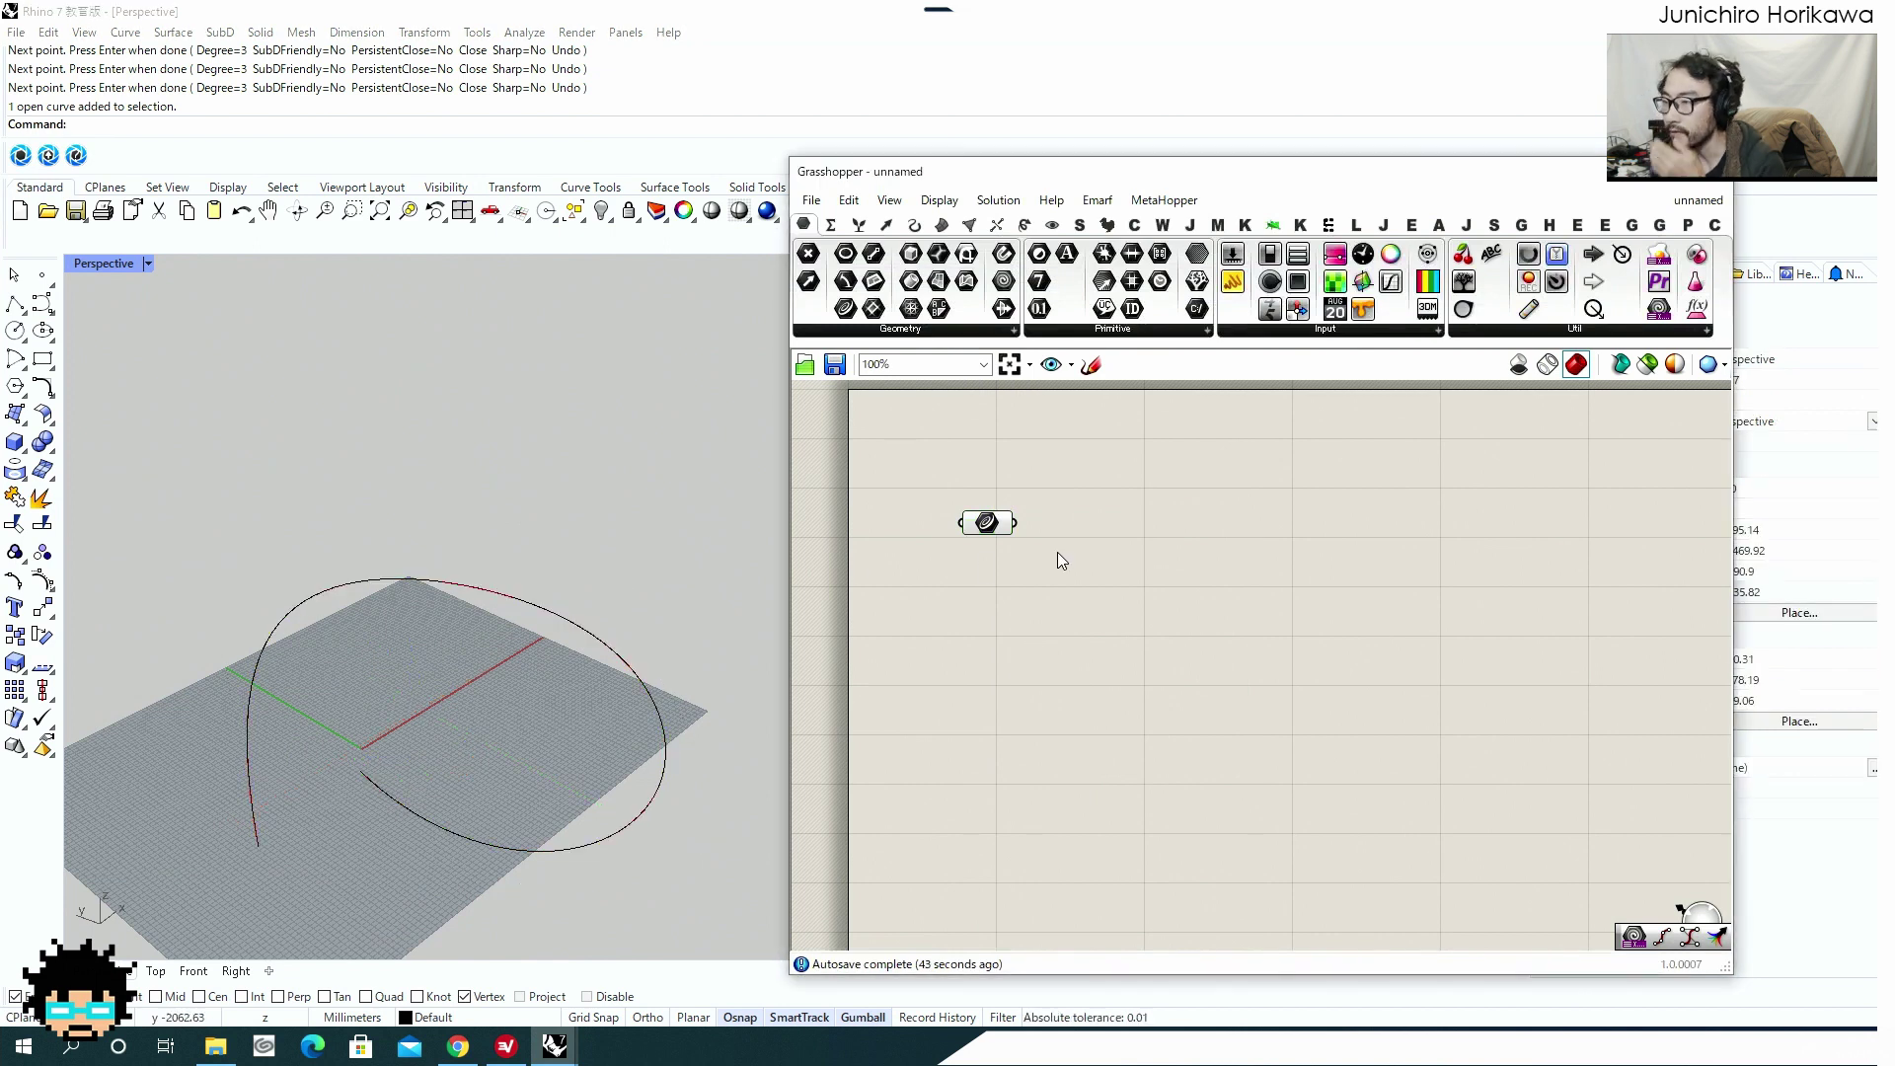
# Add a Divide Distance component and feed the Curve parameter into its curve input.
pyautogui.doubleClick(1056, 549)
pyautogui.write('divide')
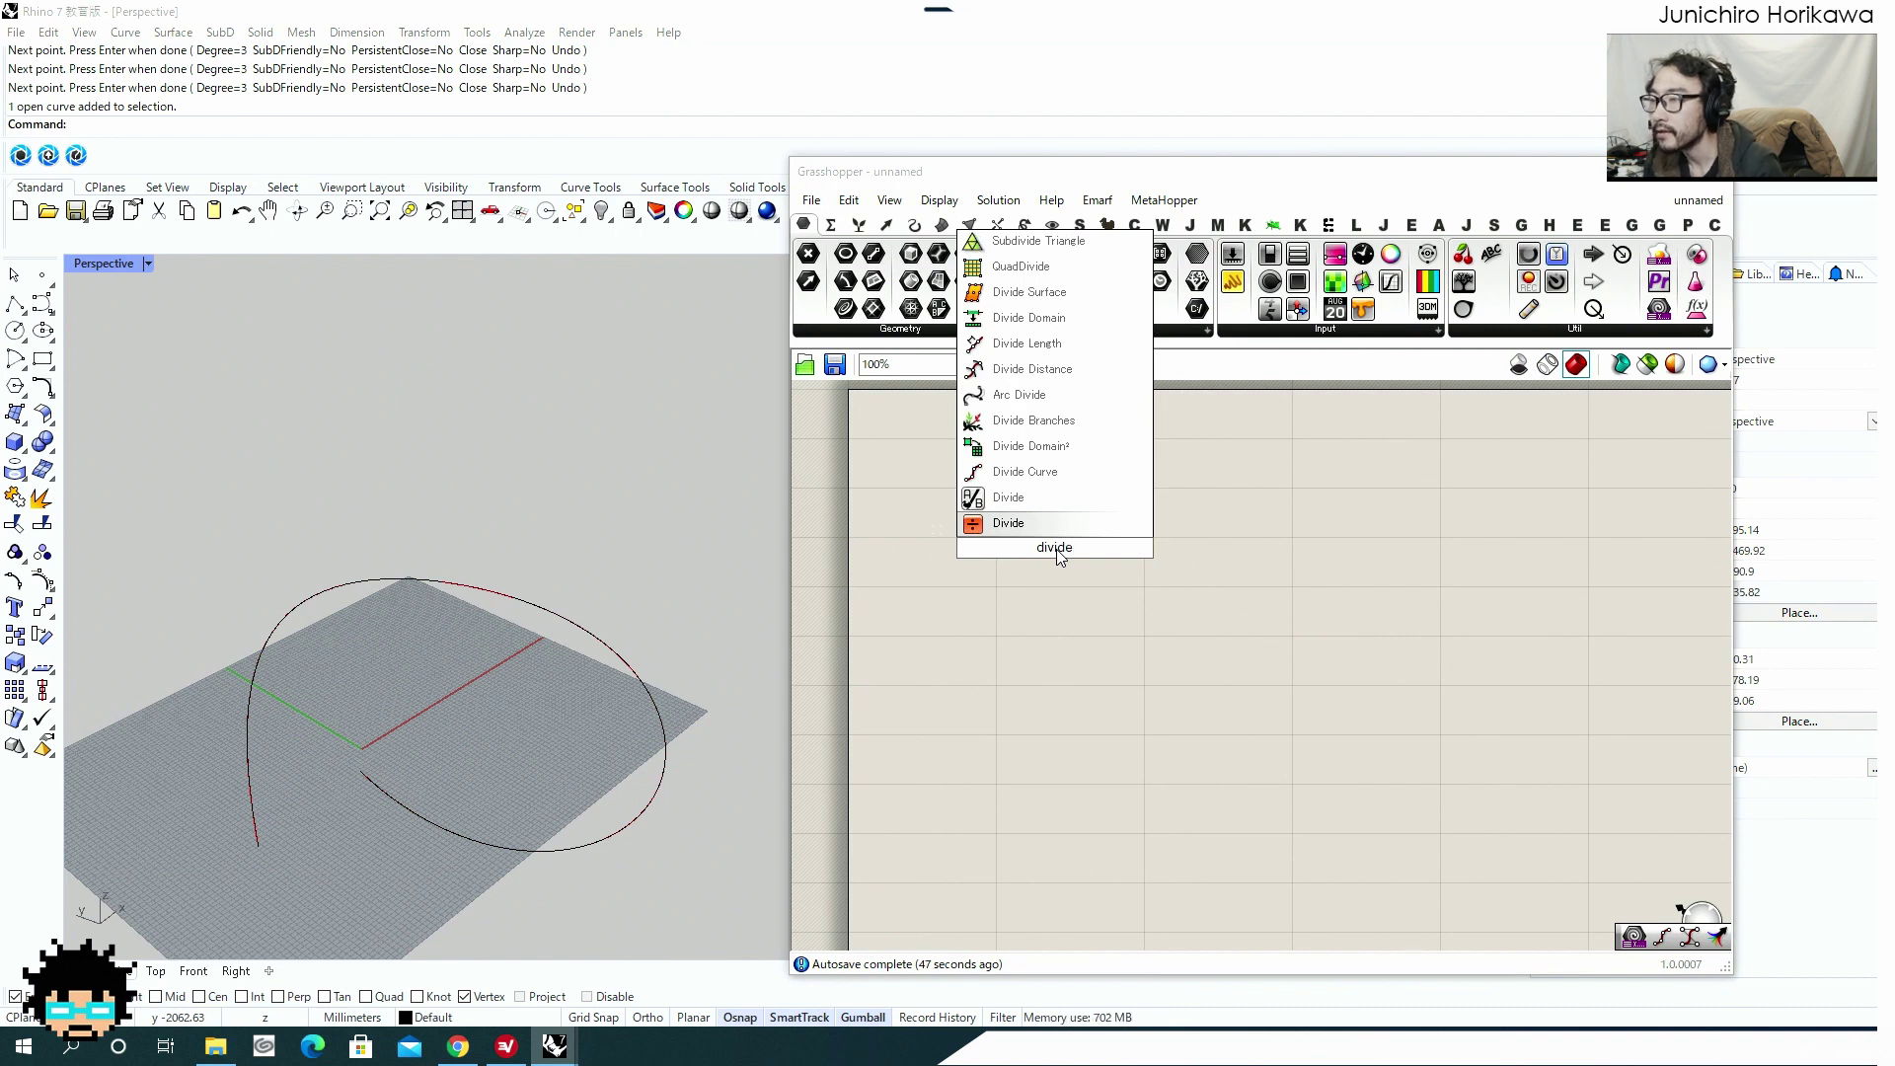
pyautogui.click(1075, 370)
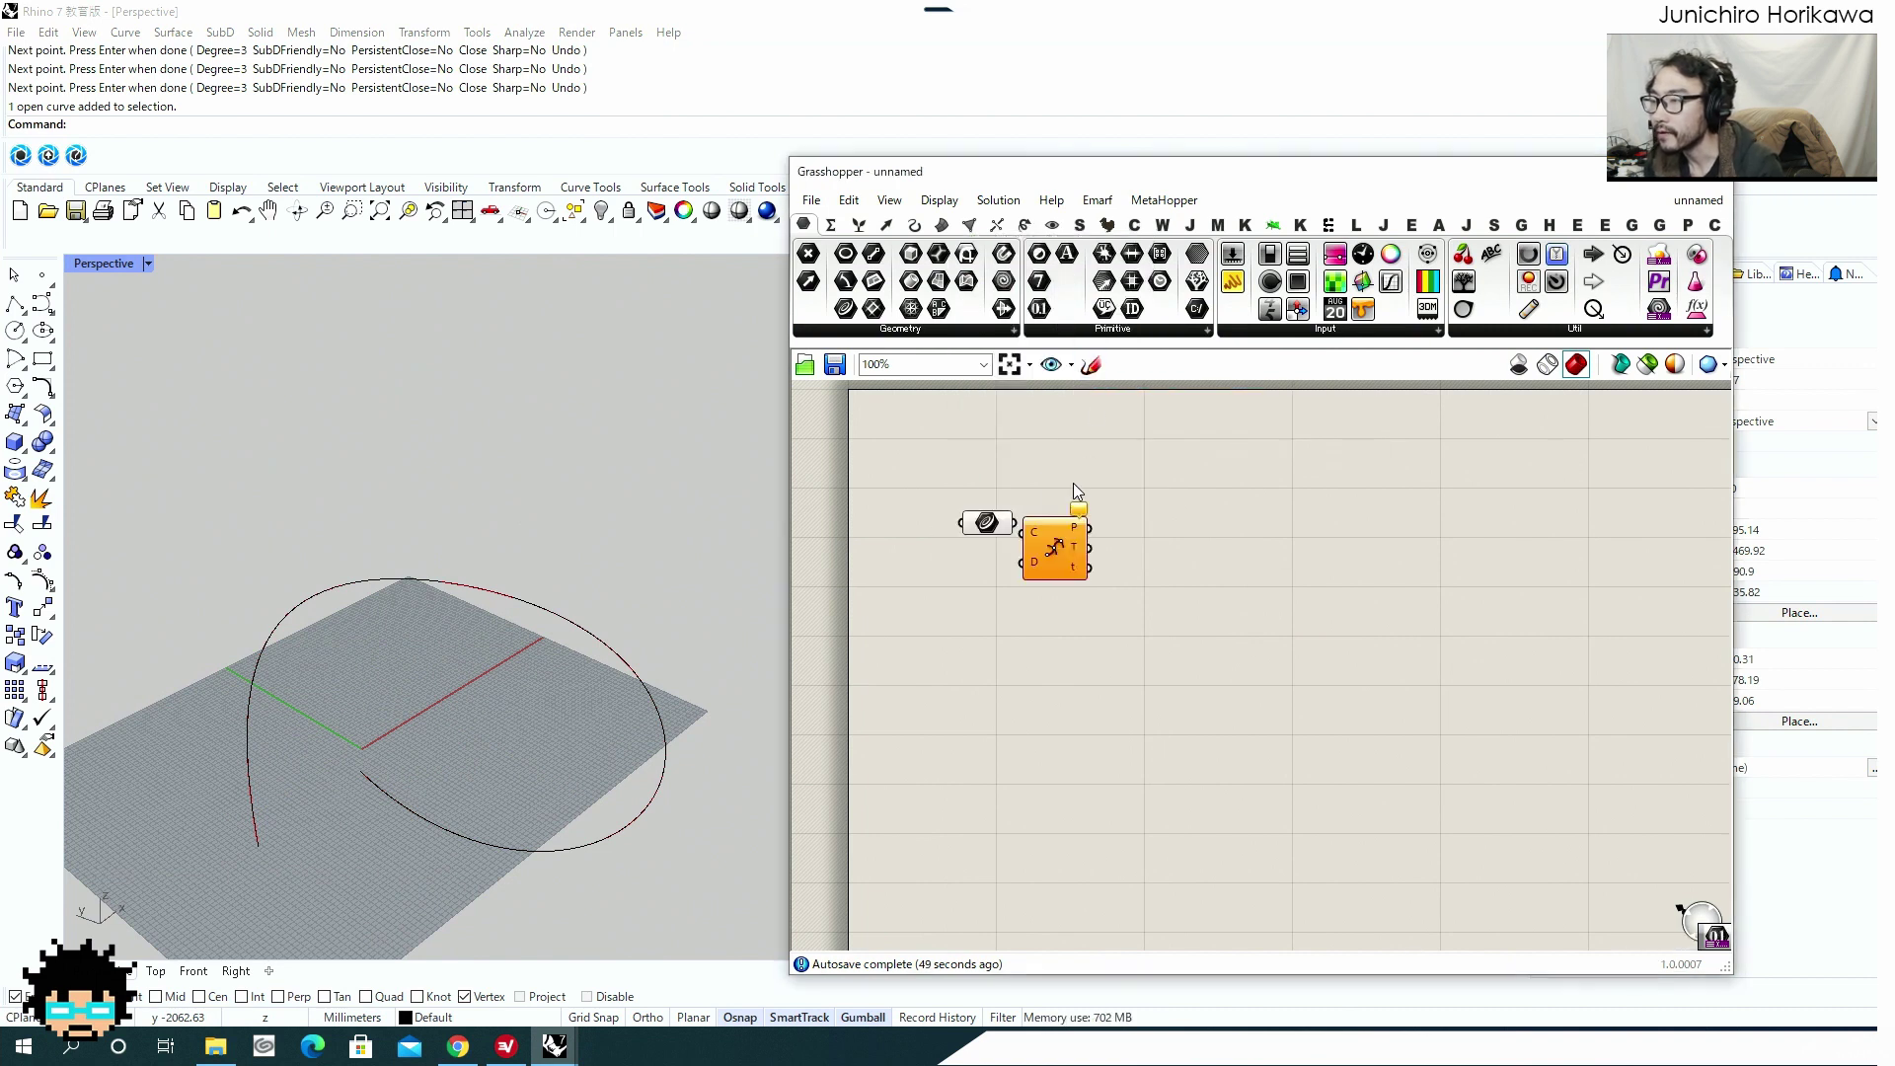
pyautogui.moveTo(1082, 530); pyautogui.dragTo(1272, 566)
# Create a number slider with value 200 and connect it to the distance input of Divide Distance.
pyautogui.doubleClick(1039, 625)
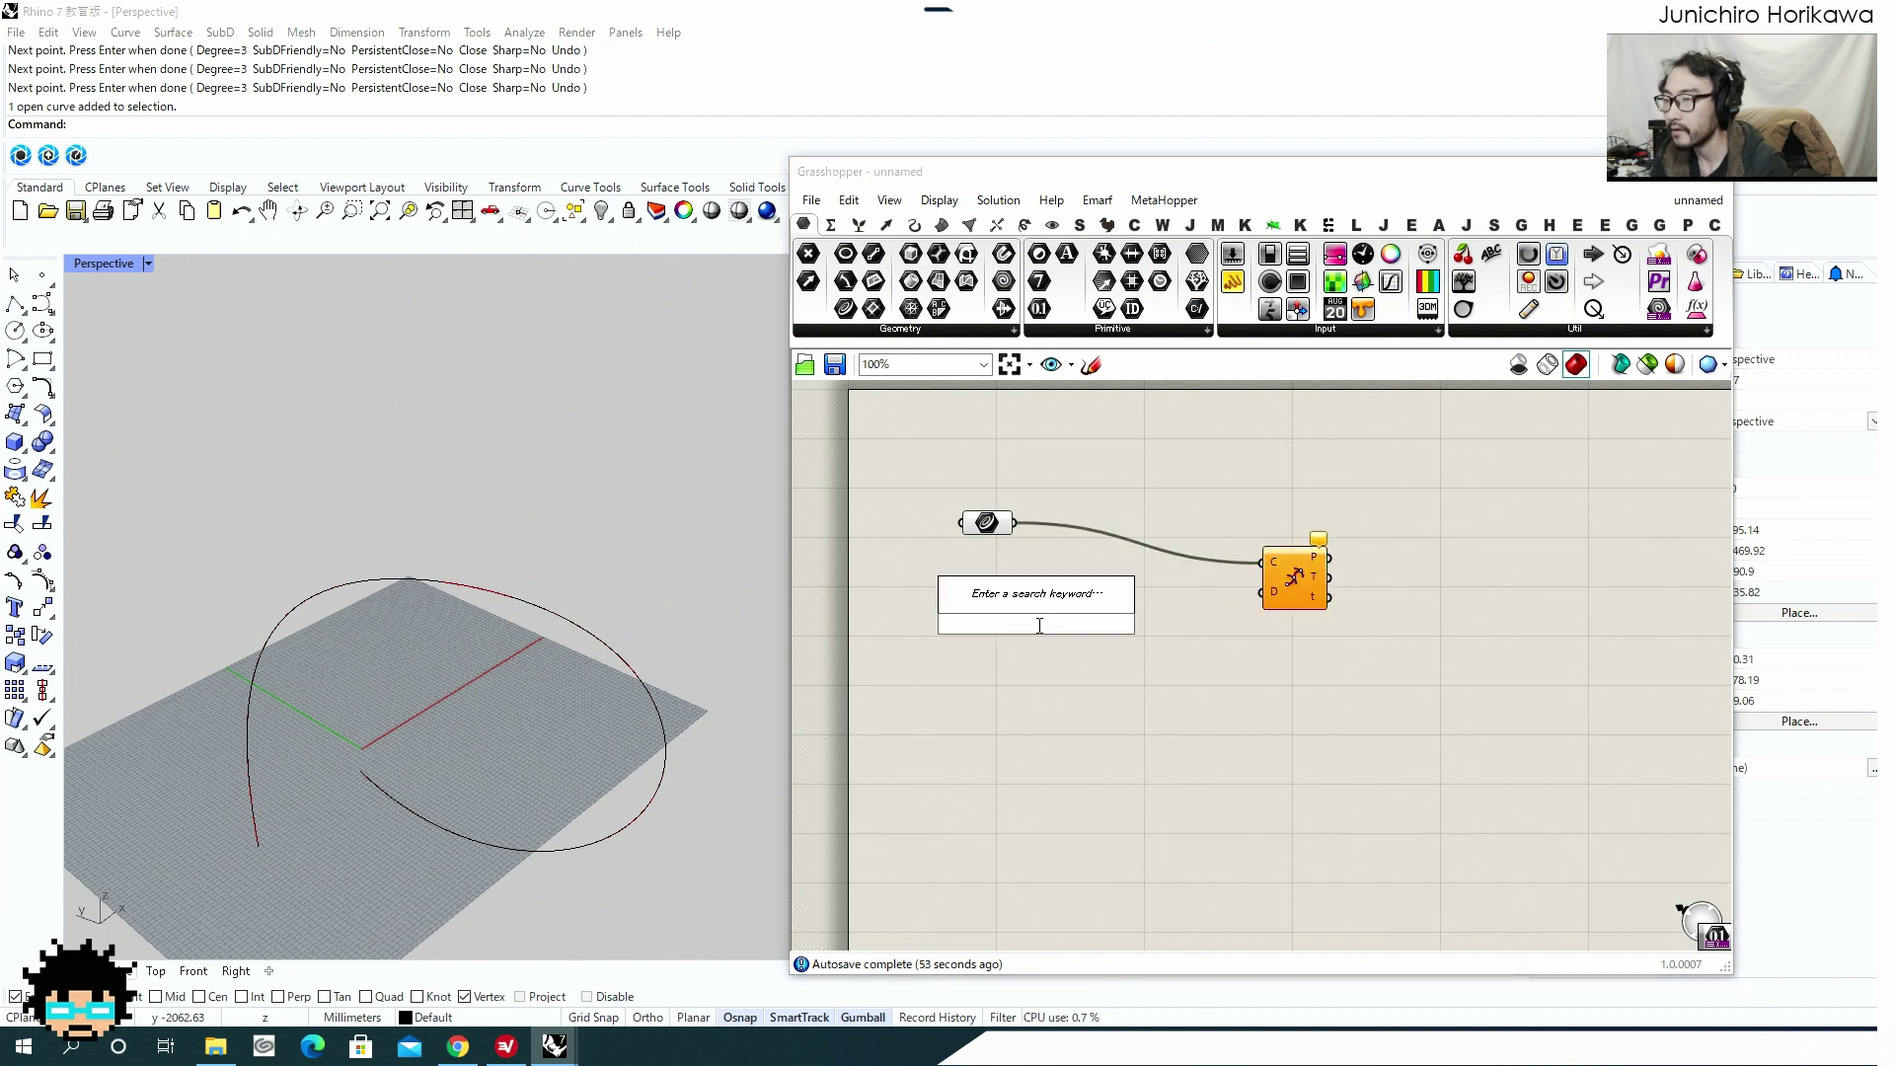
pyautogui.write('200')
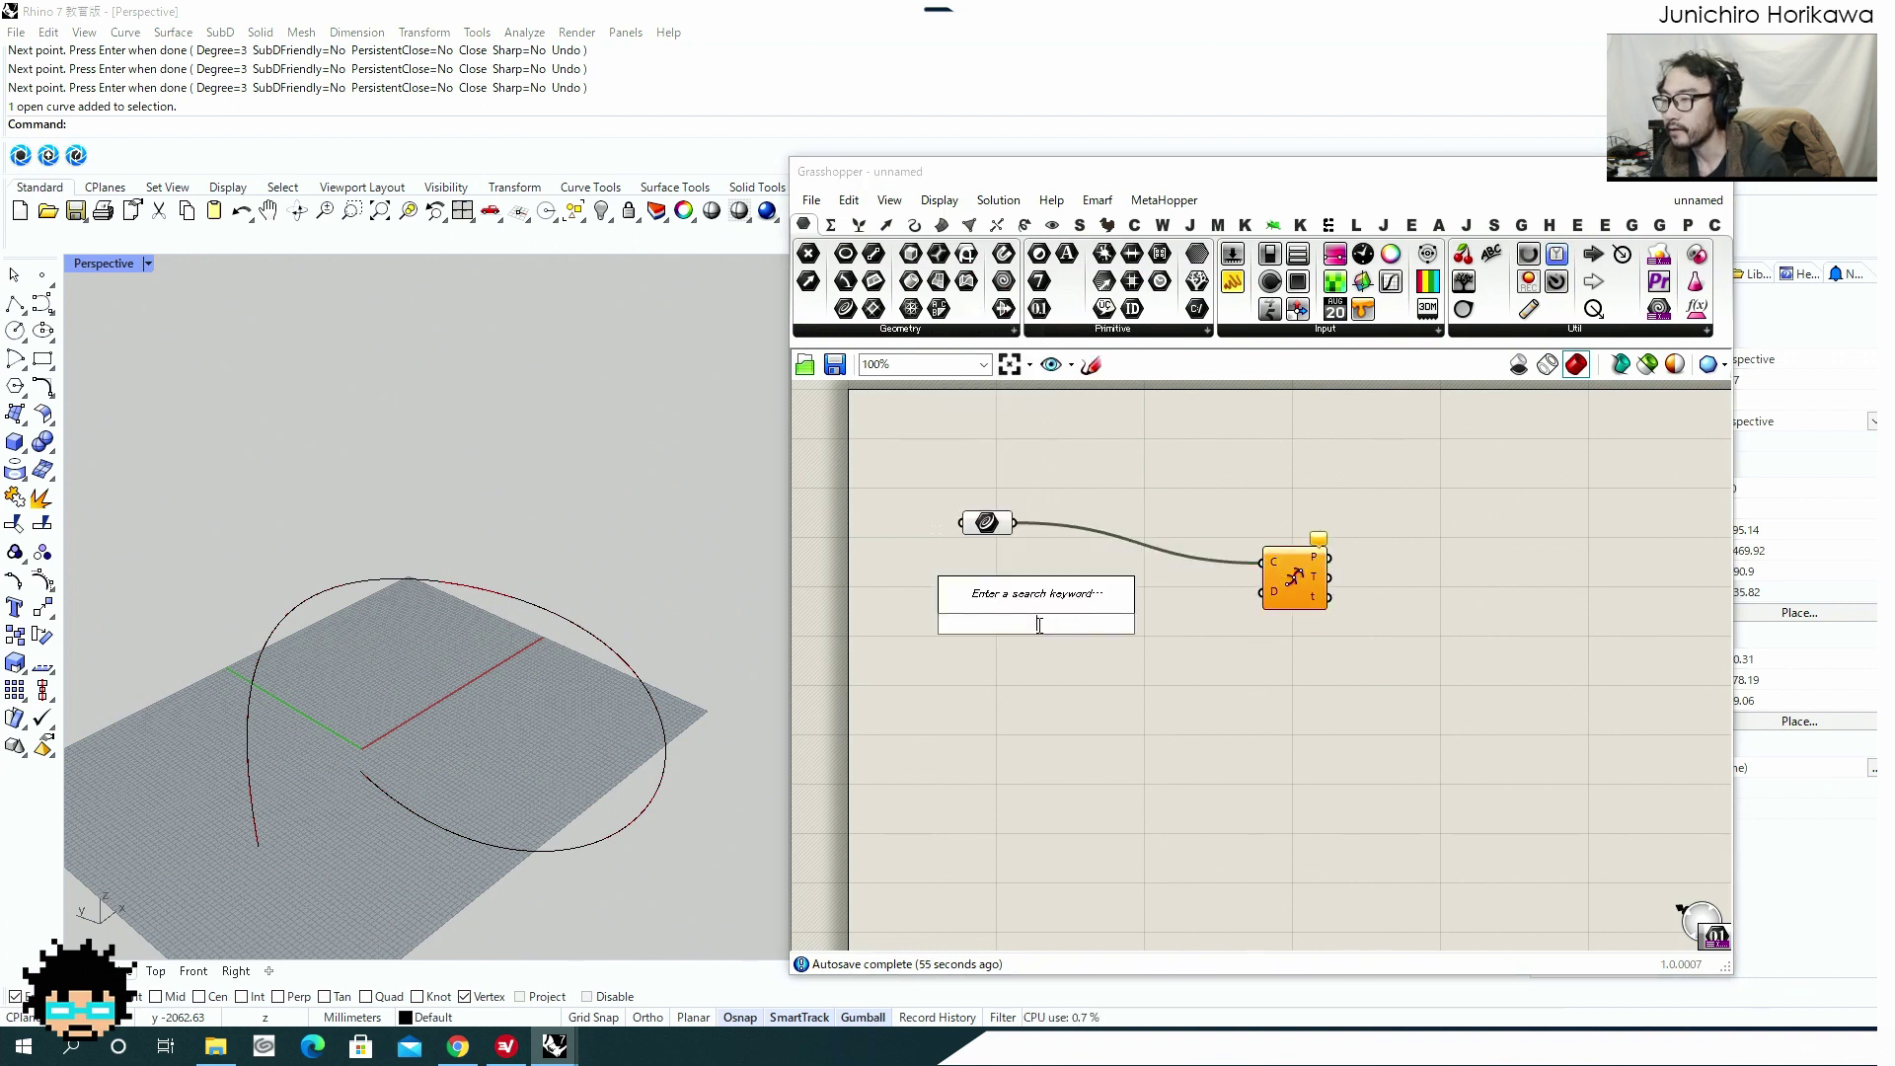
pyautogui.press('Return')
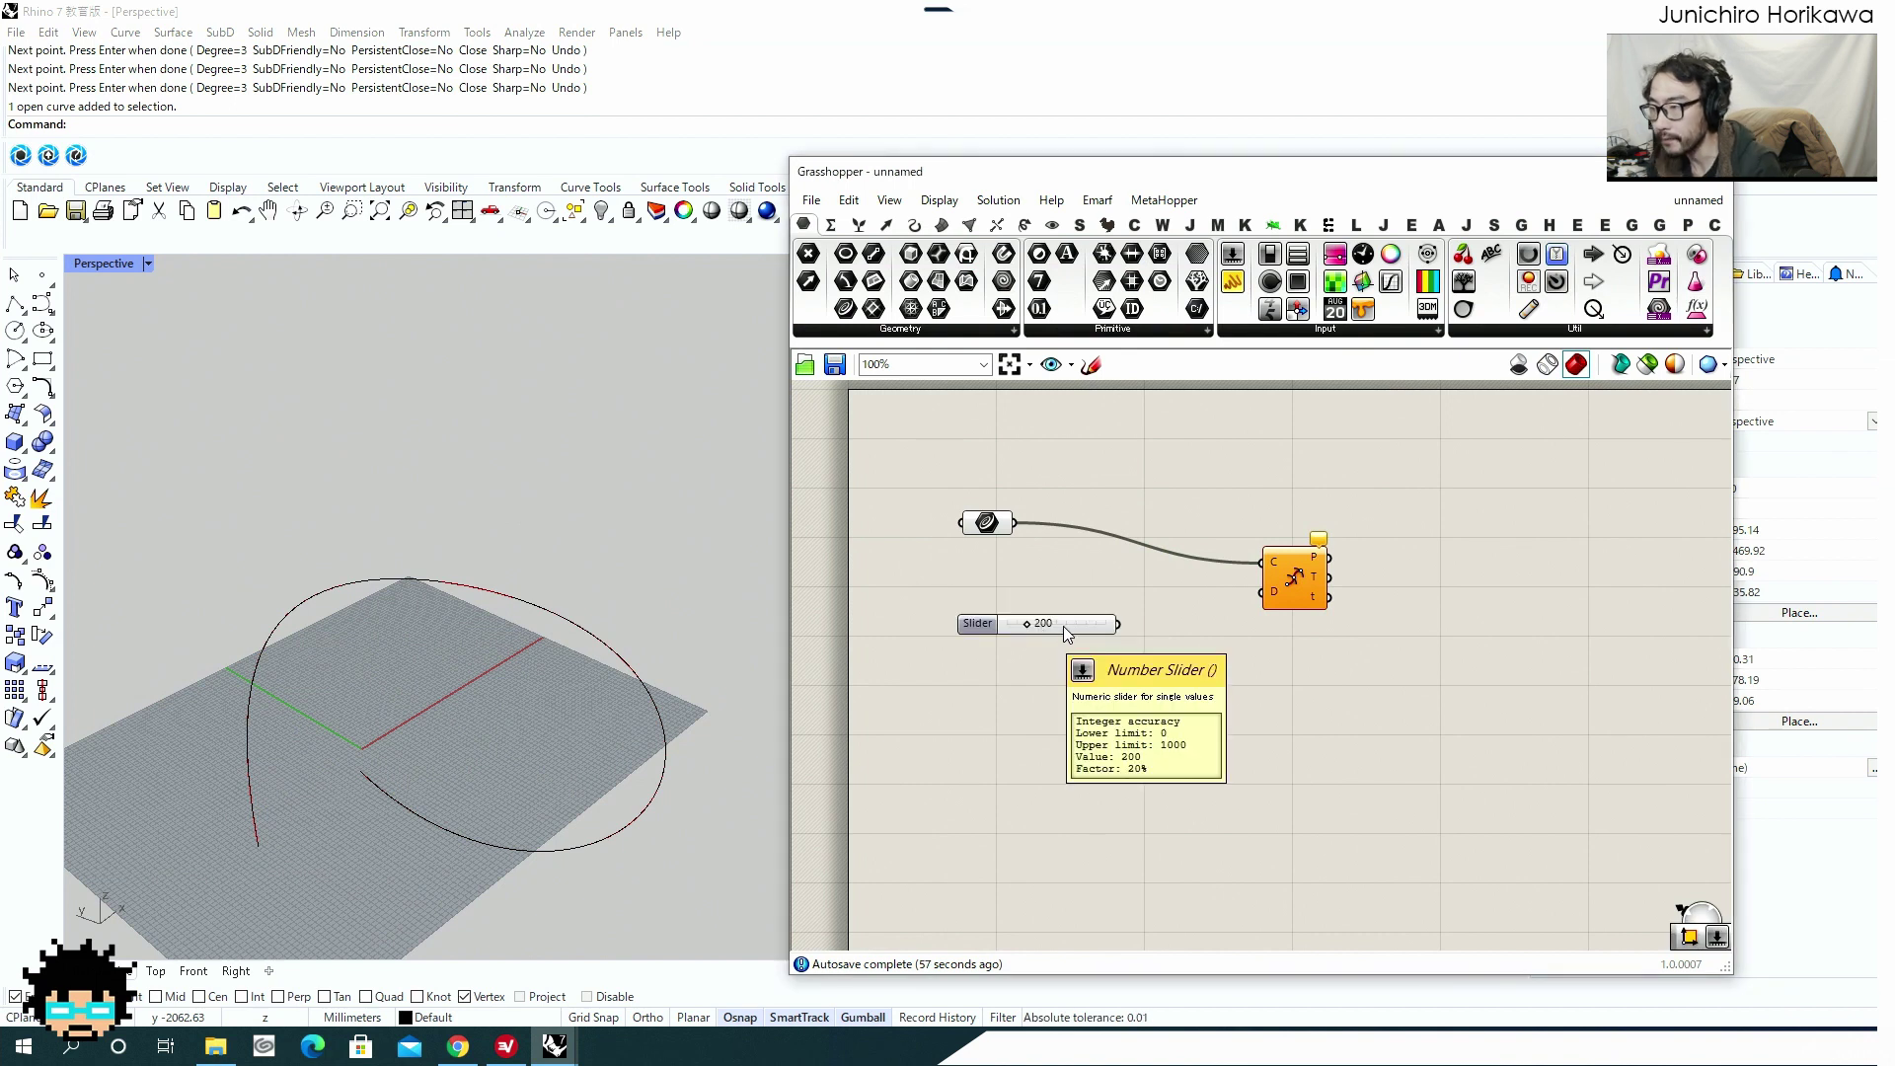
pyautogui.moveTo(1088, 621); pyautogui.dragTo(1267, 594)
pyautogui.moveTo(1267, 594); pyautogui.dragTo(1090, 601, button='right')
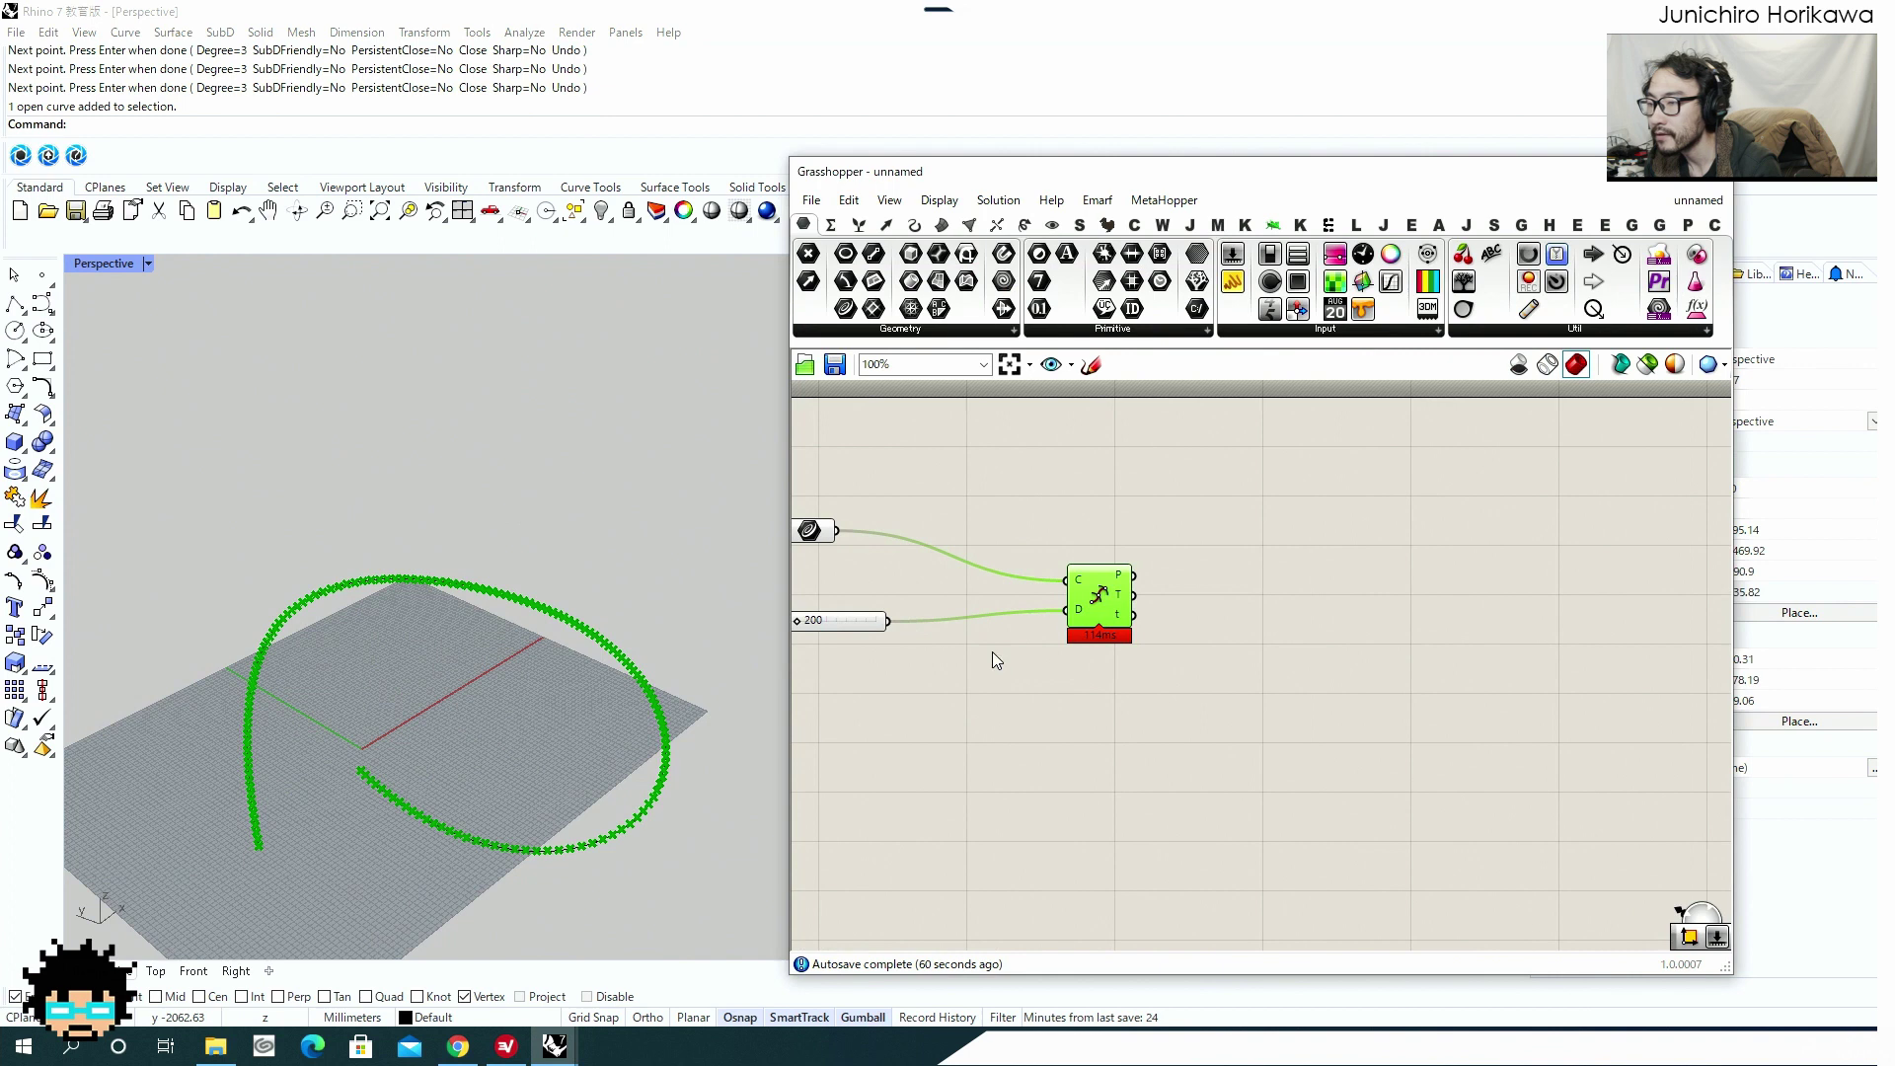
pyautogui.keyDown('shift'); pyautogui.moveTo(577, 718); pyautogui.dragTo(730, 631, button='right'); pyautogui.keyUp('shift')
pyautogui.moveTo(651, 691); pyautogui.dragTo(681, 750, button='right')
pyautogui.scroll(2, 690, 752)
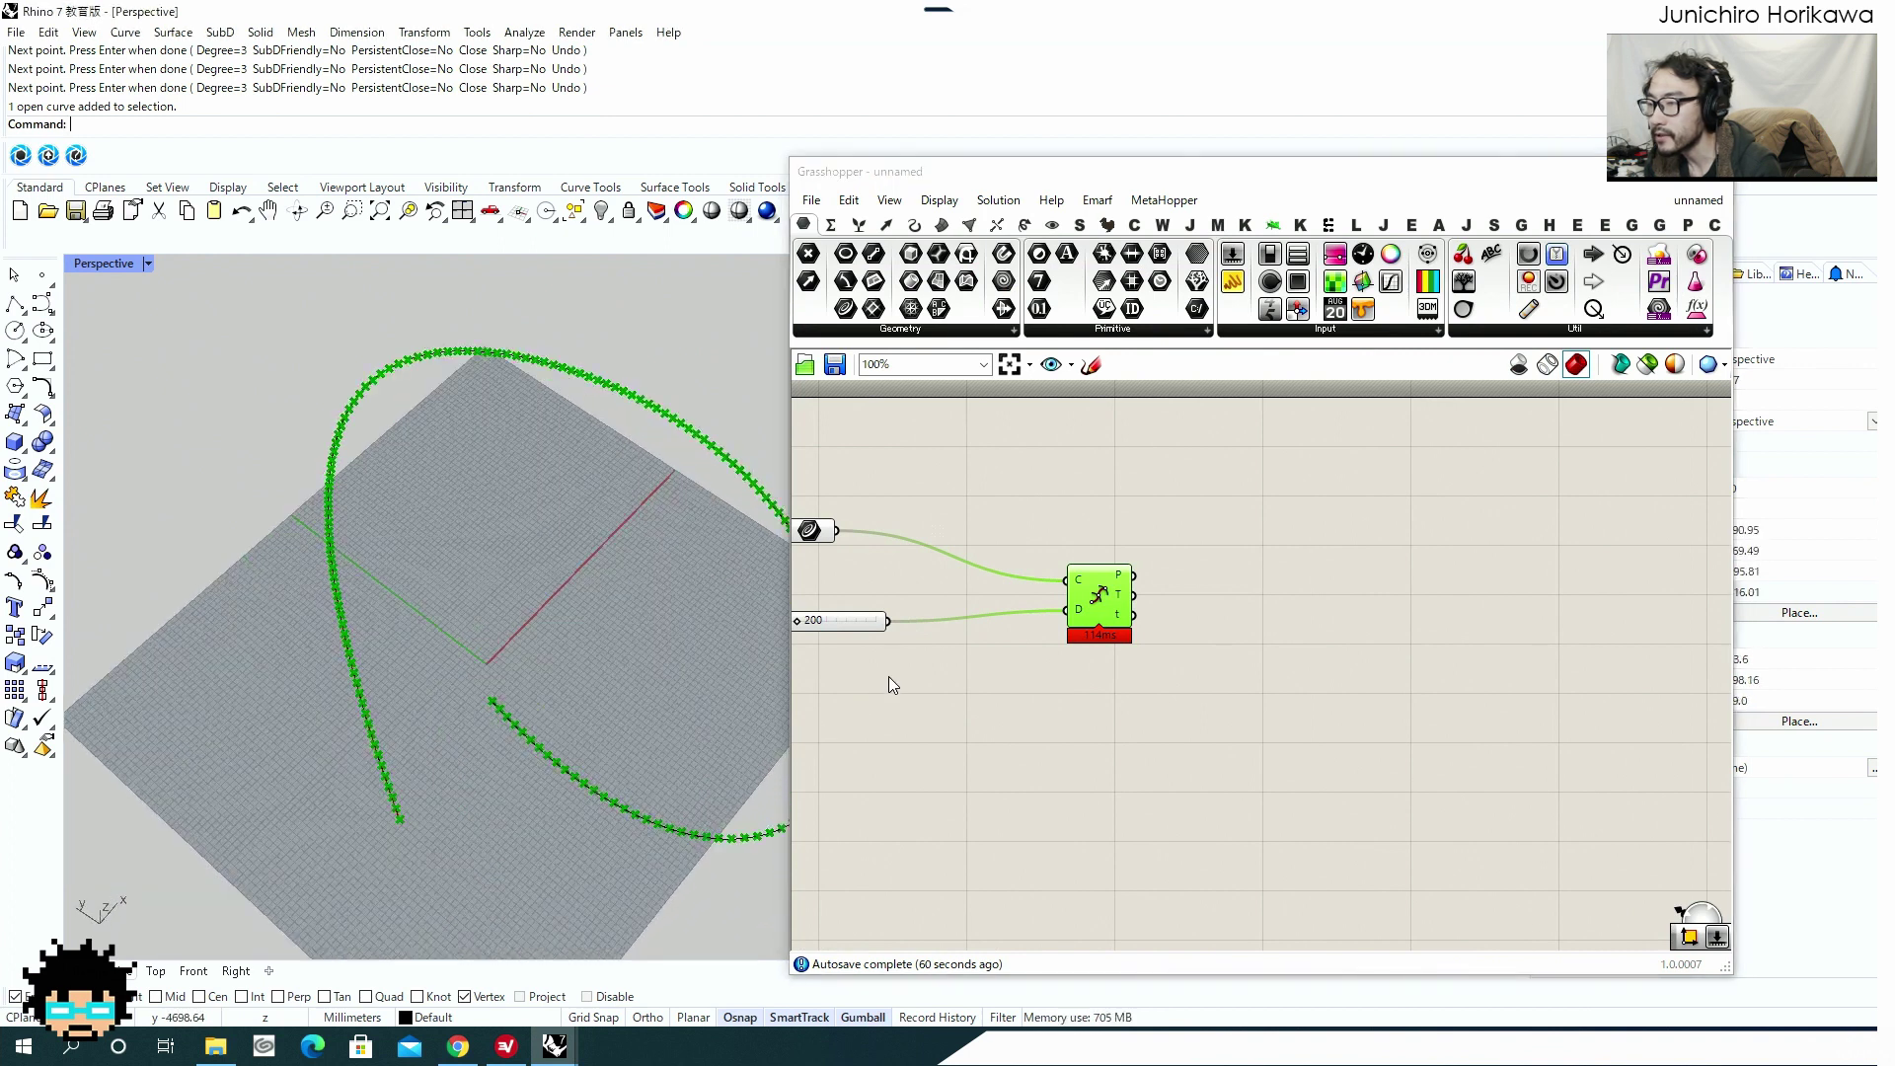
pyautogui.scroll(-3, 657, 611)
pyautogui.click(426, 767)
pyautogui.write('Sas')
pyautogui.click(517, 892)
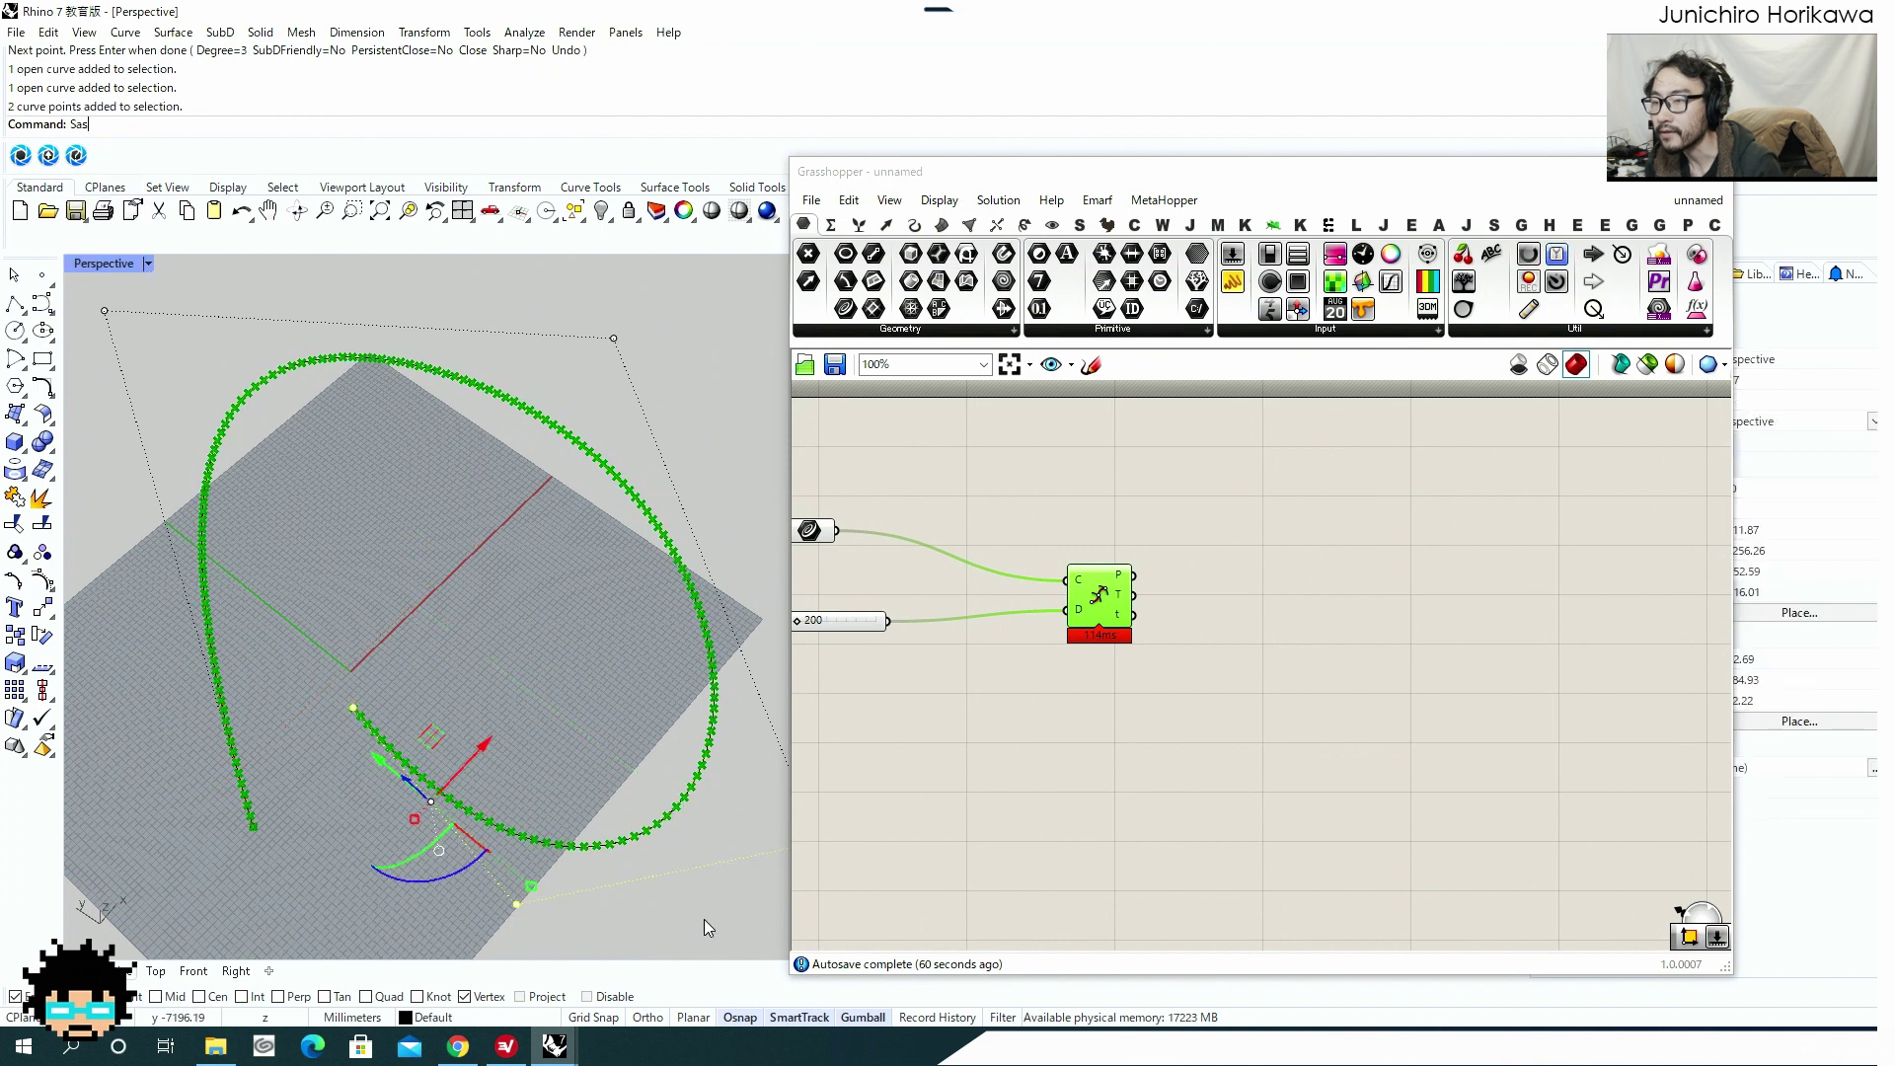
pyautogui.moveTo(703, 919); pyautogui.dragTo(539, 755)
pyautogui.press('Escape')
# Scale the whole curve down slightly in Rhino from a base point inside the loop, using two reference points.
pyautogui.press('Escape')
pyautogui.moveTo(662, 929); pyautogui.dragTo(483, 748)
pyautogui.write('scale')
pyautogui.press('Return')
pyautogui.click(389, 612)
pyautogui.click(688, 894)
pyautogui.click(623, 835)
pyautogui.press('Escape')
pyautogui.press('Escape')
# Add a Construct Plane component and wire the division points to its origin and the tangents to its X axis.
pyautogui.moveTo(916, 745); pyautogui.dragTo(1045, 771, button='right')
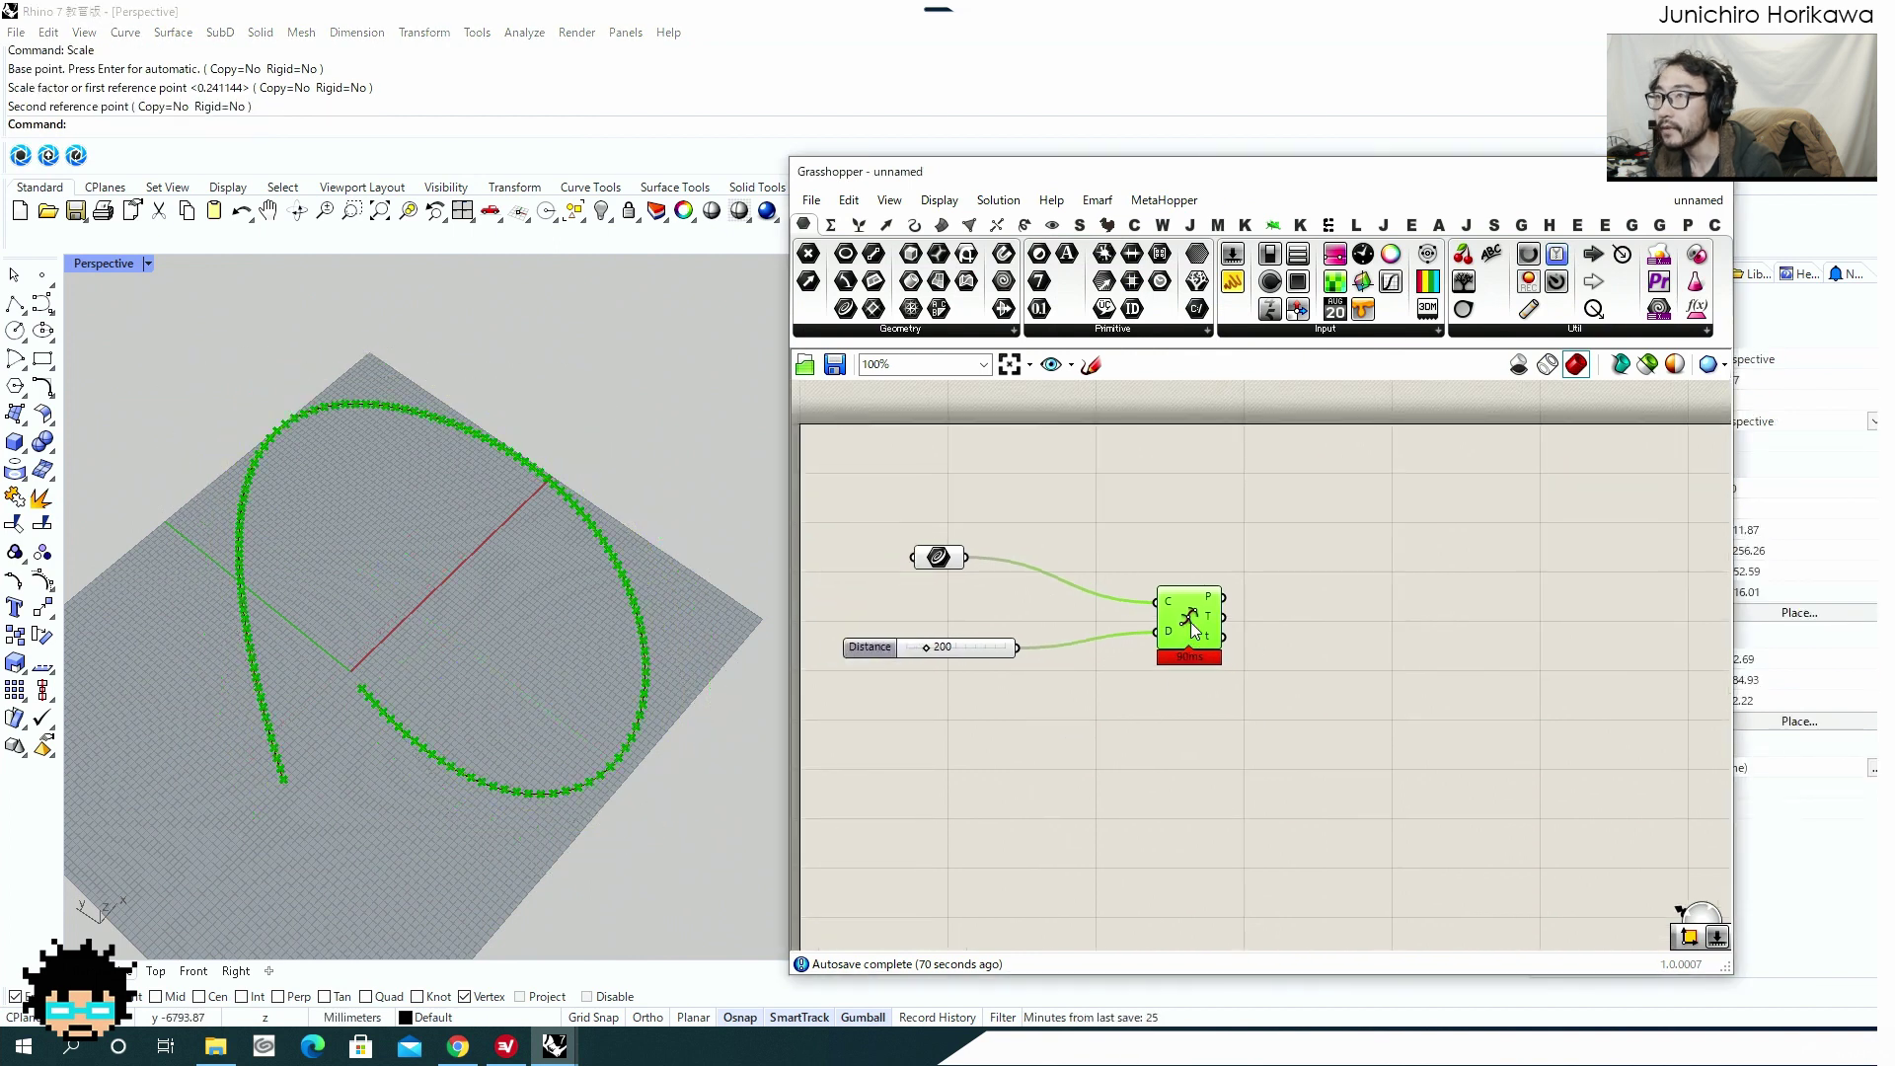
pyautogui.moveTo(1204, 646); pyautogui.dragTo(1150, 628, button='right')
pyautogui.doubleClick(1326, 630)
pyautogui.click(1070, 721)
pyautogui.scroll(6, 593, 774)
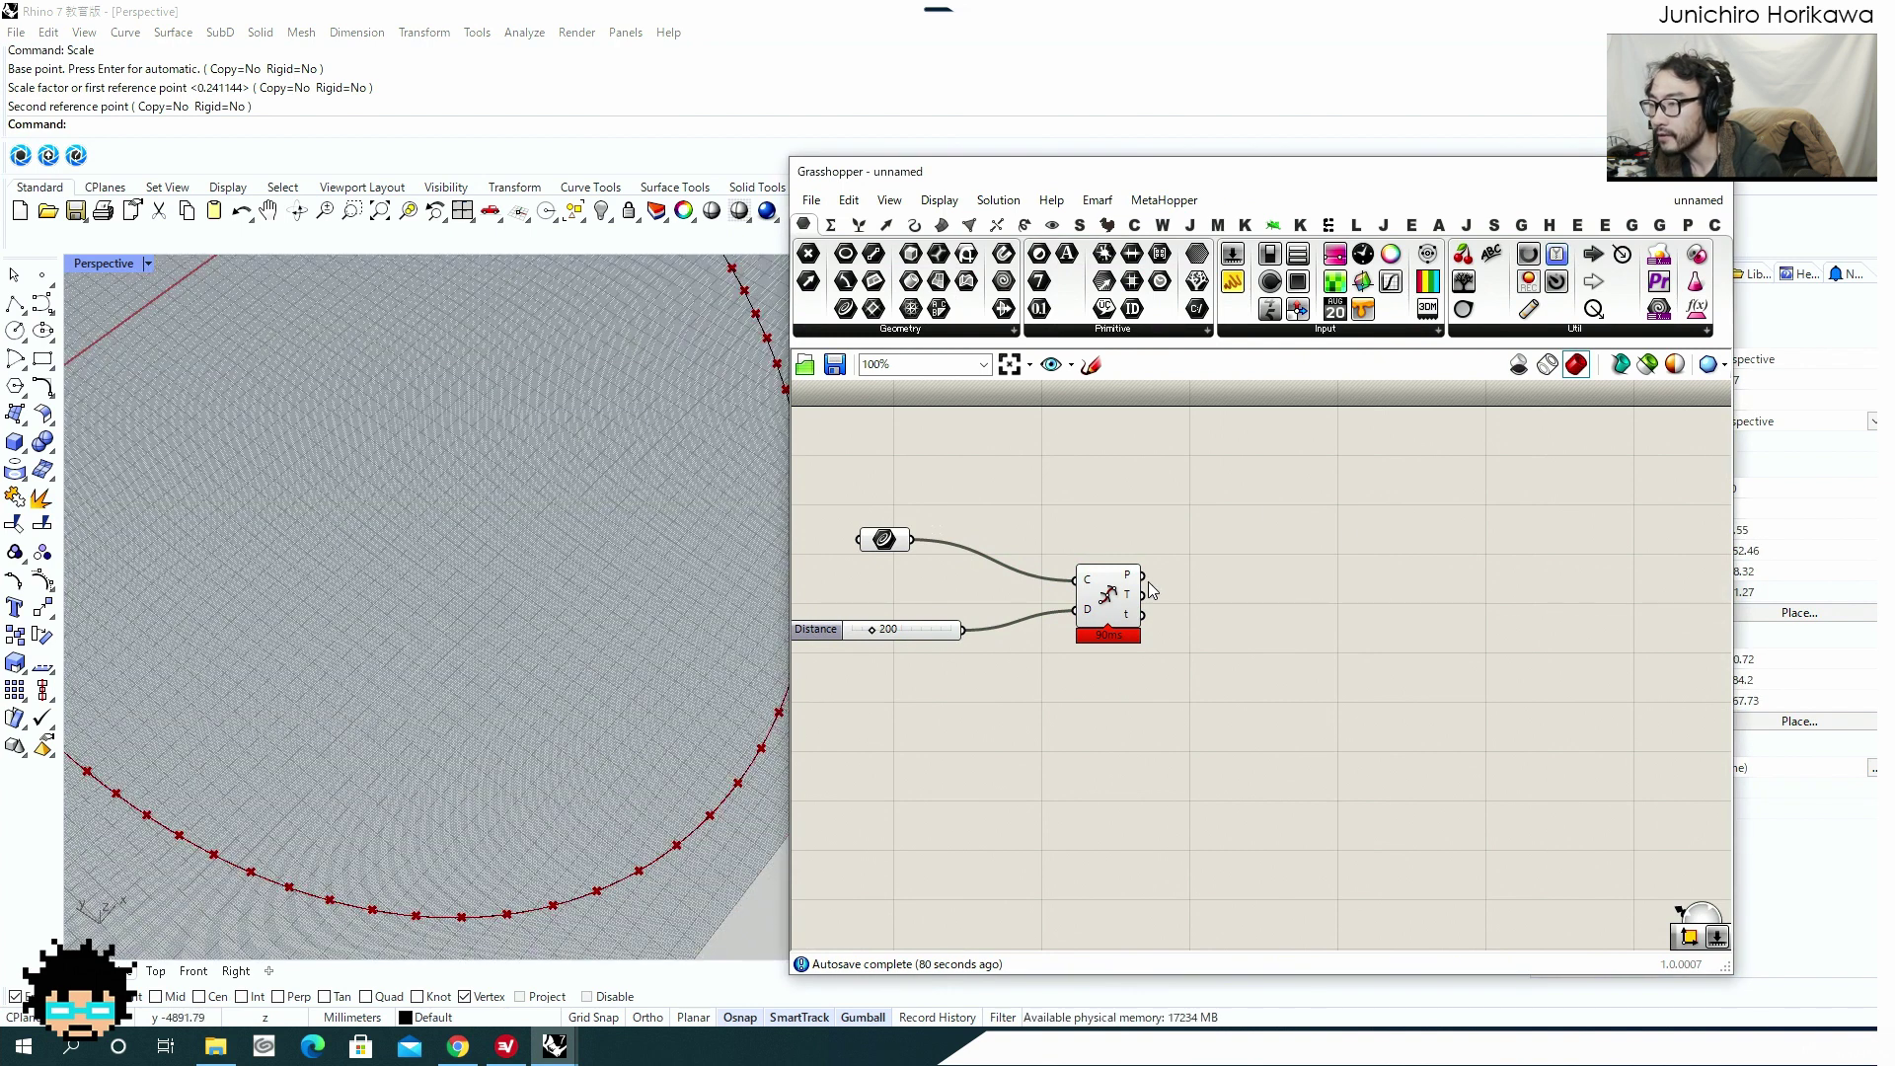
pyautogui.doubleClick(1249, 627)
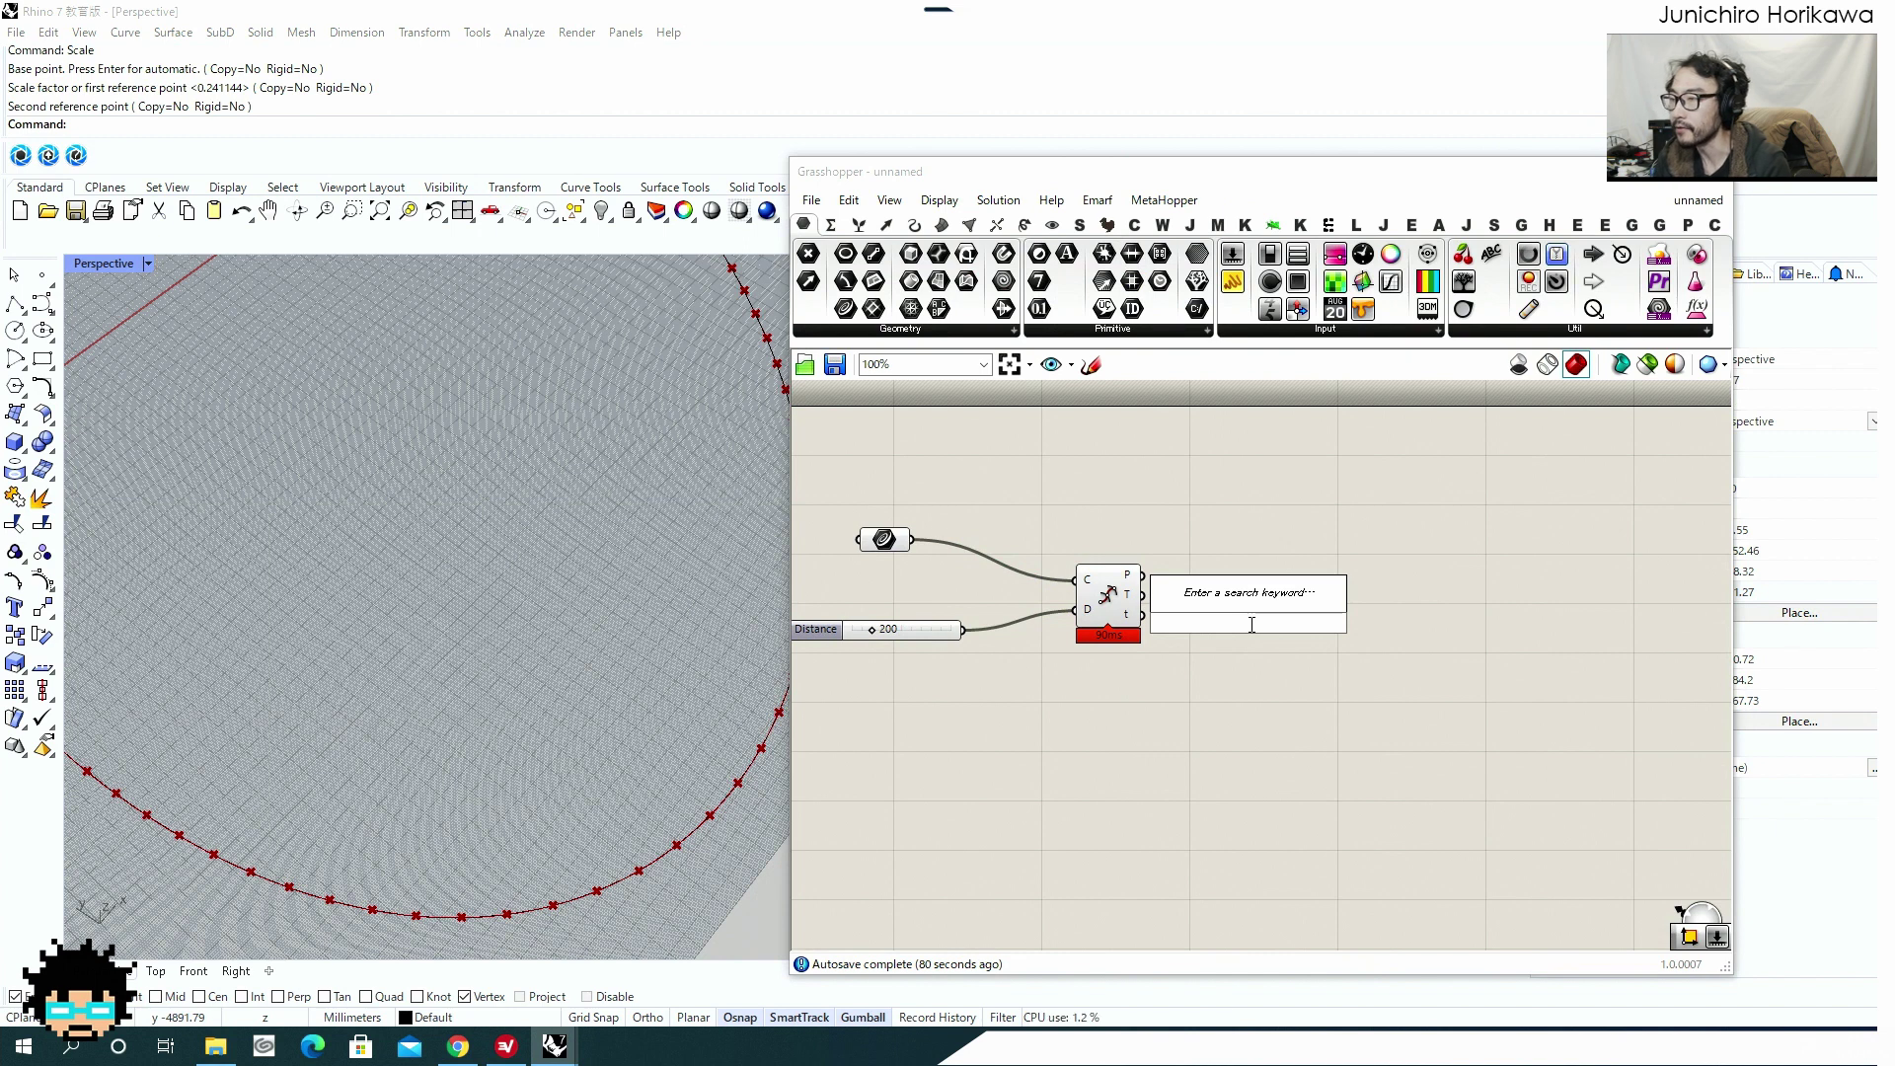
pyautogui.write('consg')
pyautogui.press('BackSpace')
pyautogui.write('t')
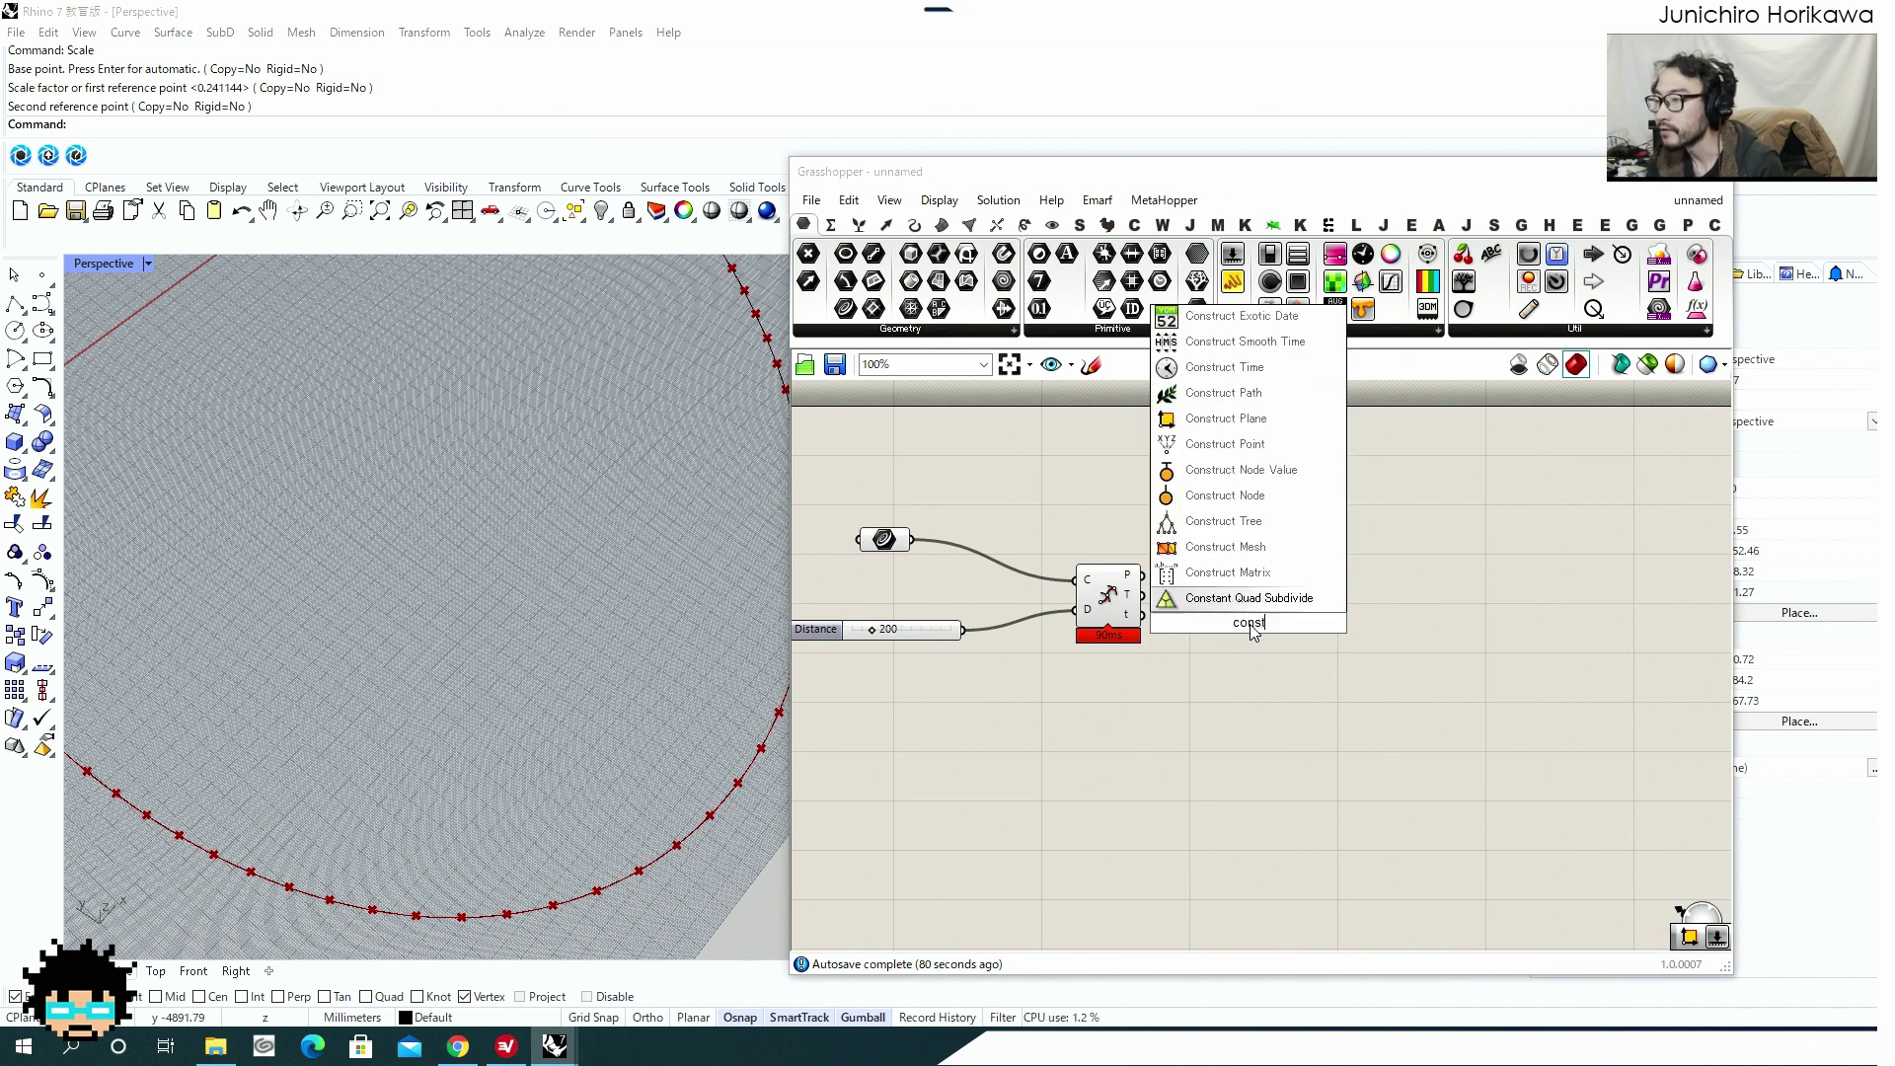
pyautogui.write('ruct plane')
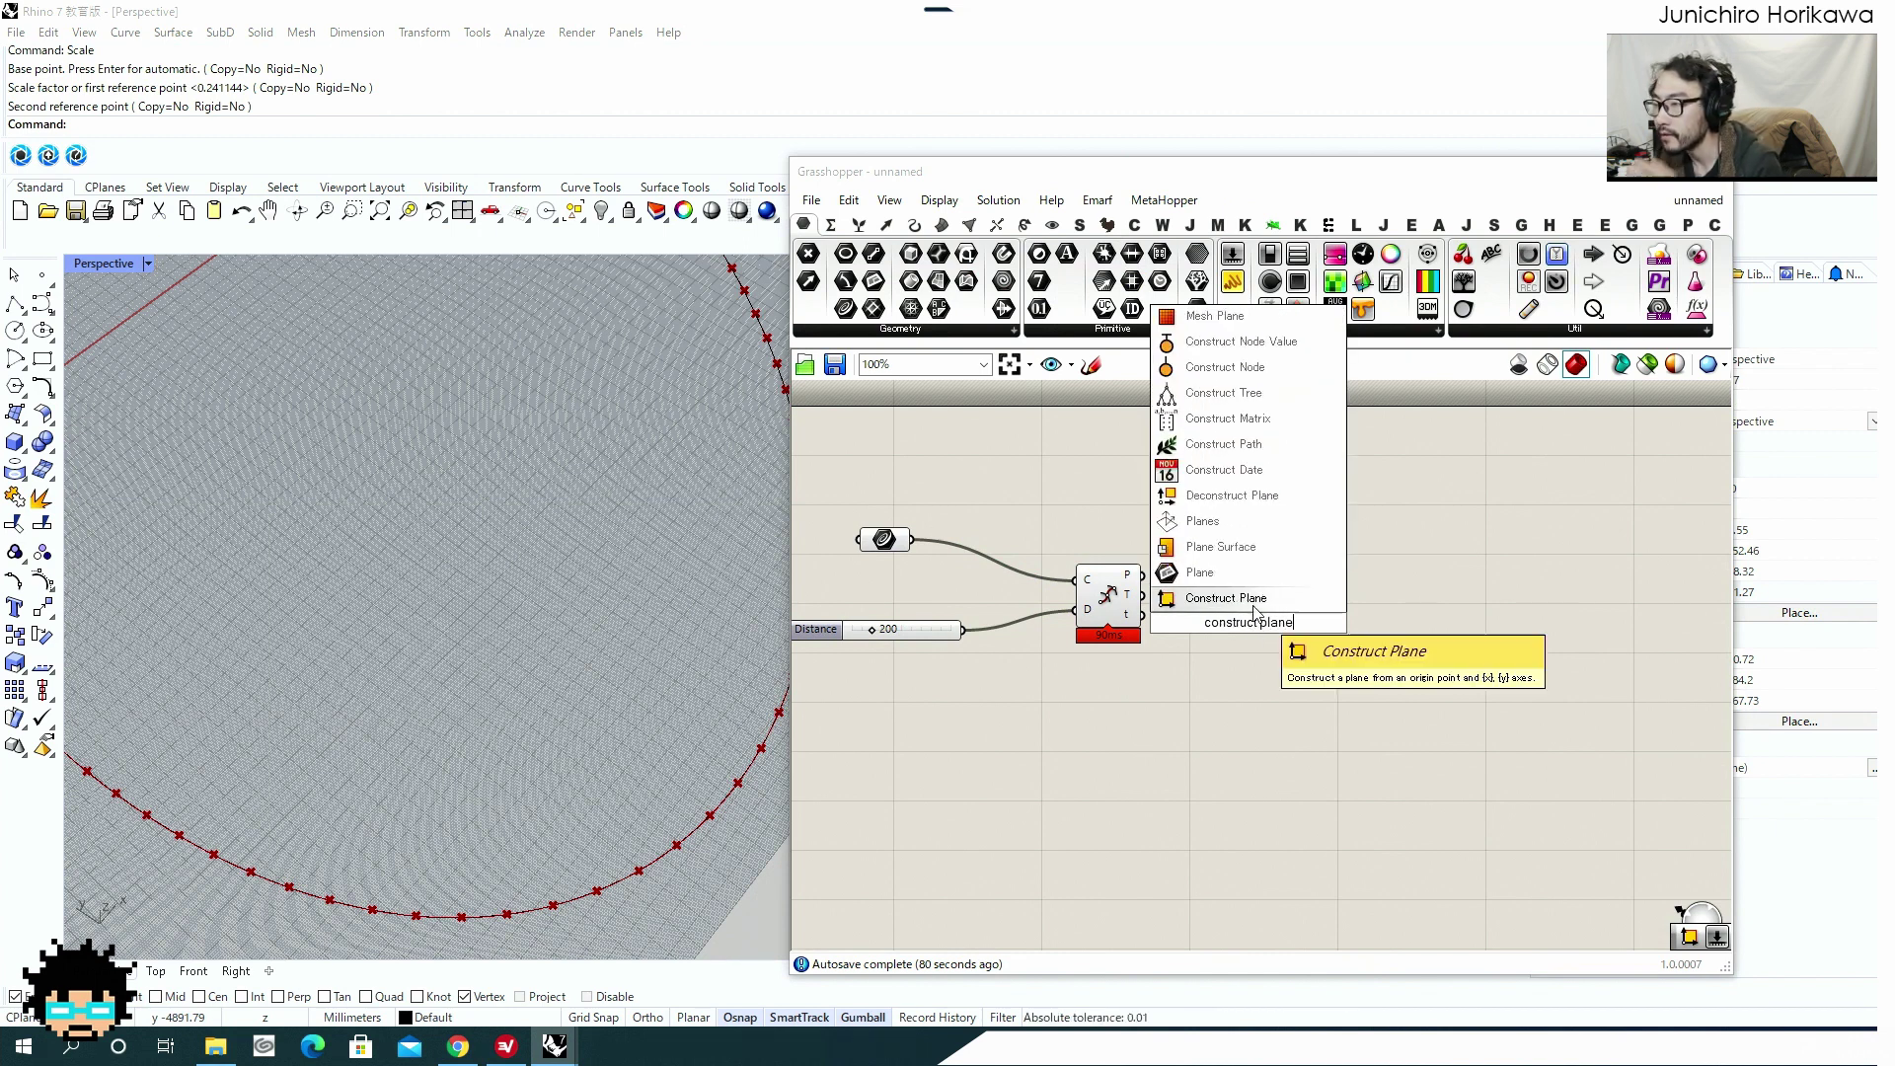
pyautogui.click(1251, 599)
pyautogui.moveTo(1141, 575); pyautogui.dragTo(1215, 602)
pyautogui.moveTo(1252, 636); pyautogui.dragTo(1308, 621)
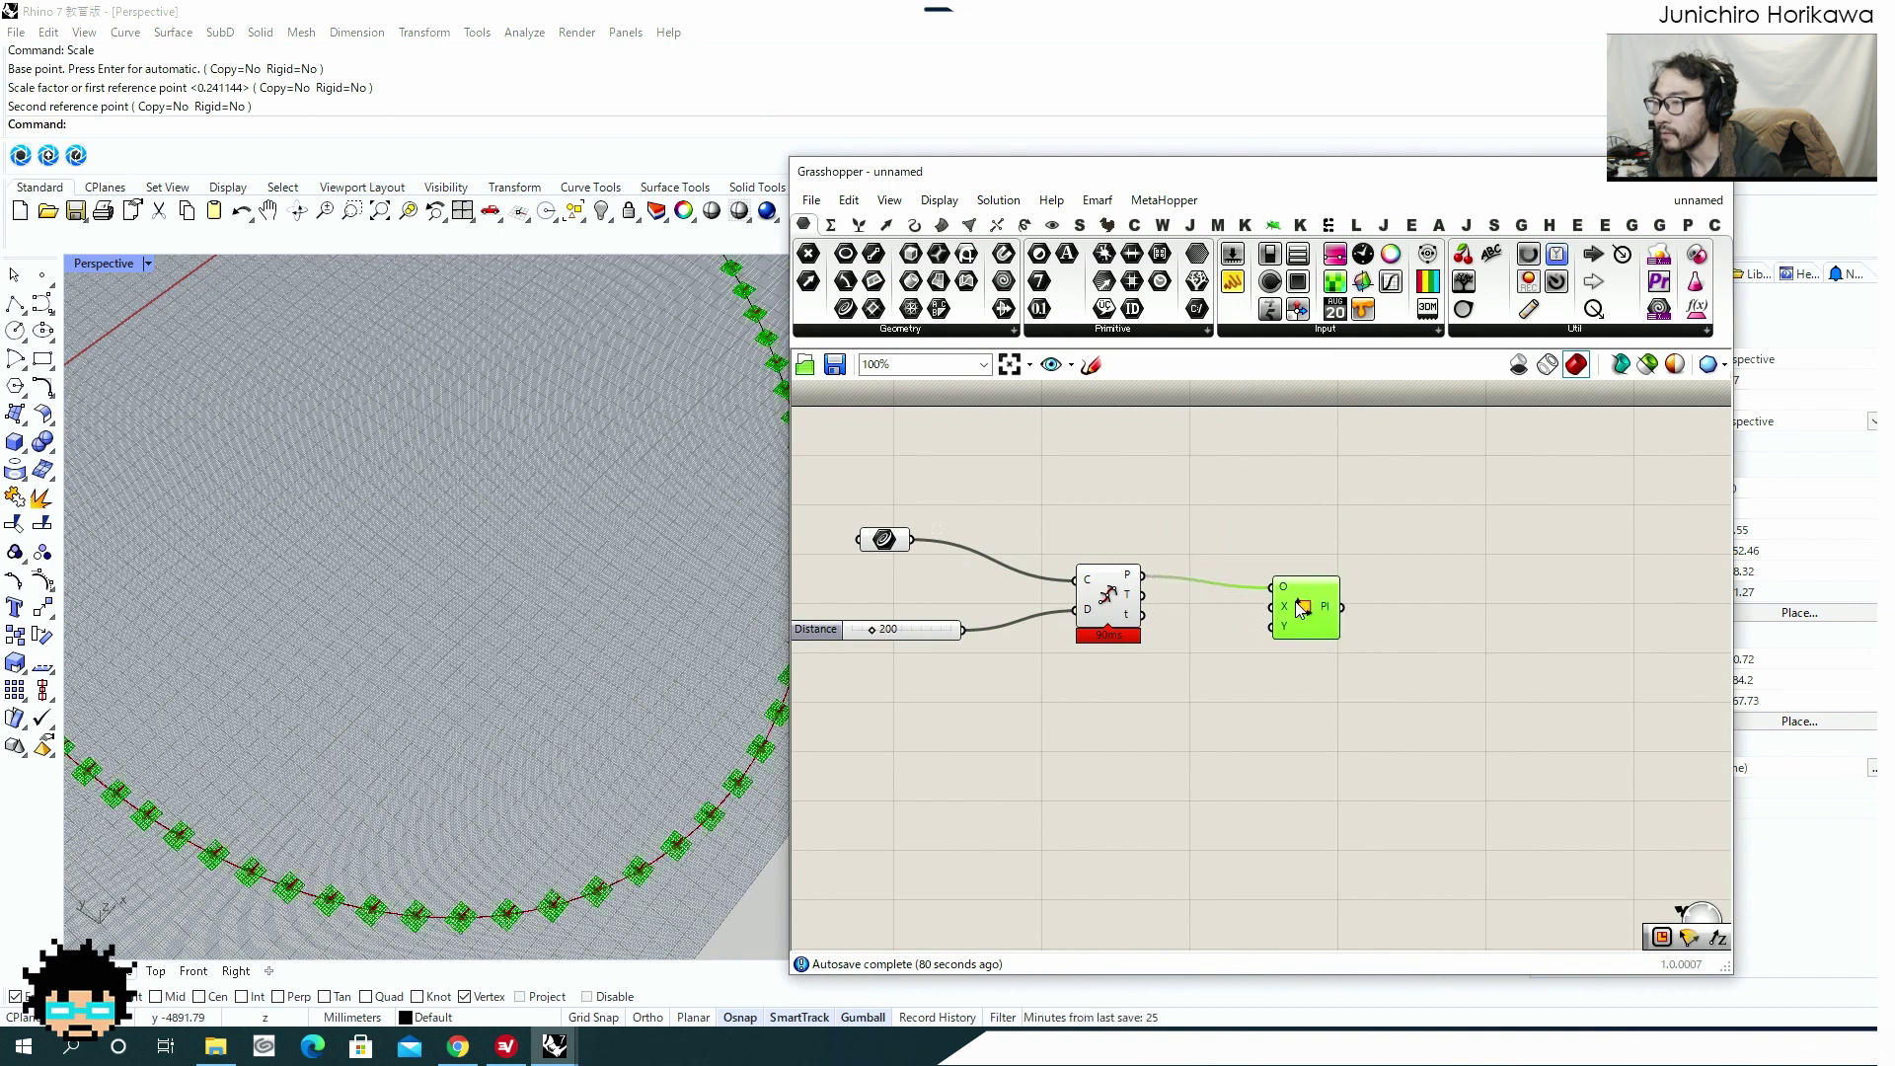
pyautogui.moveTo(1142, 595); pyautogui.dragTo(1296, 602)
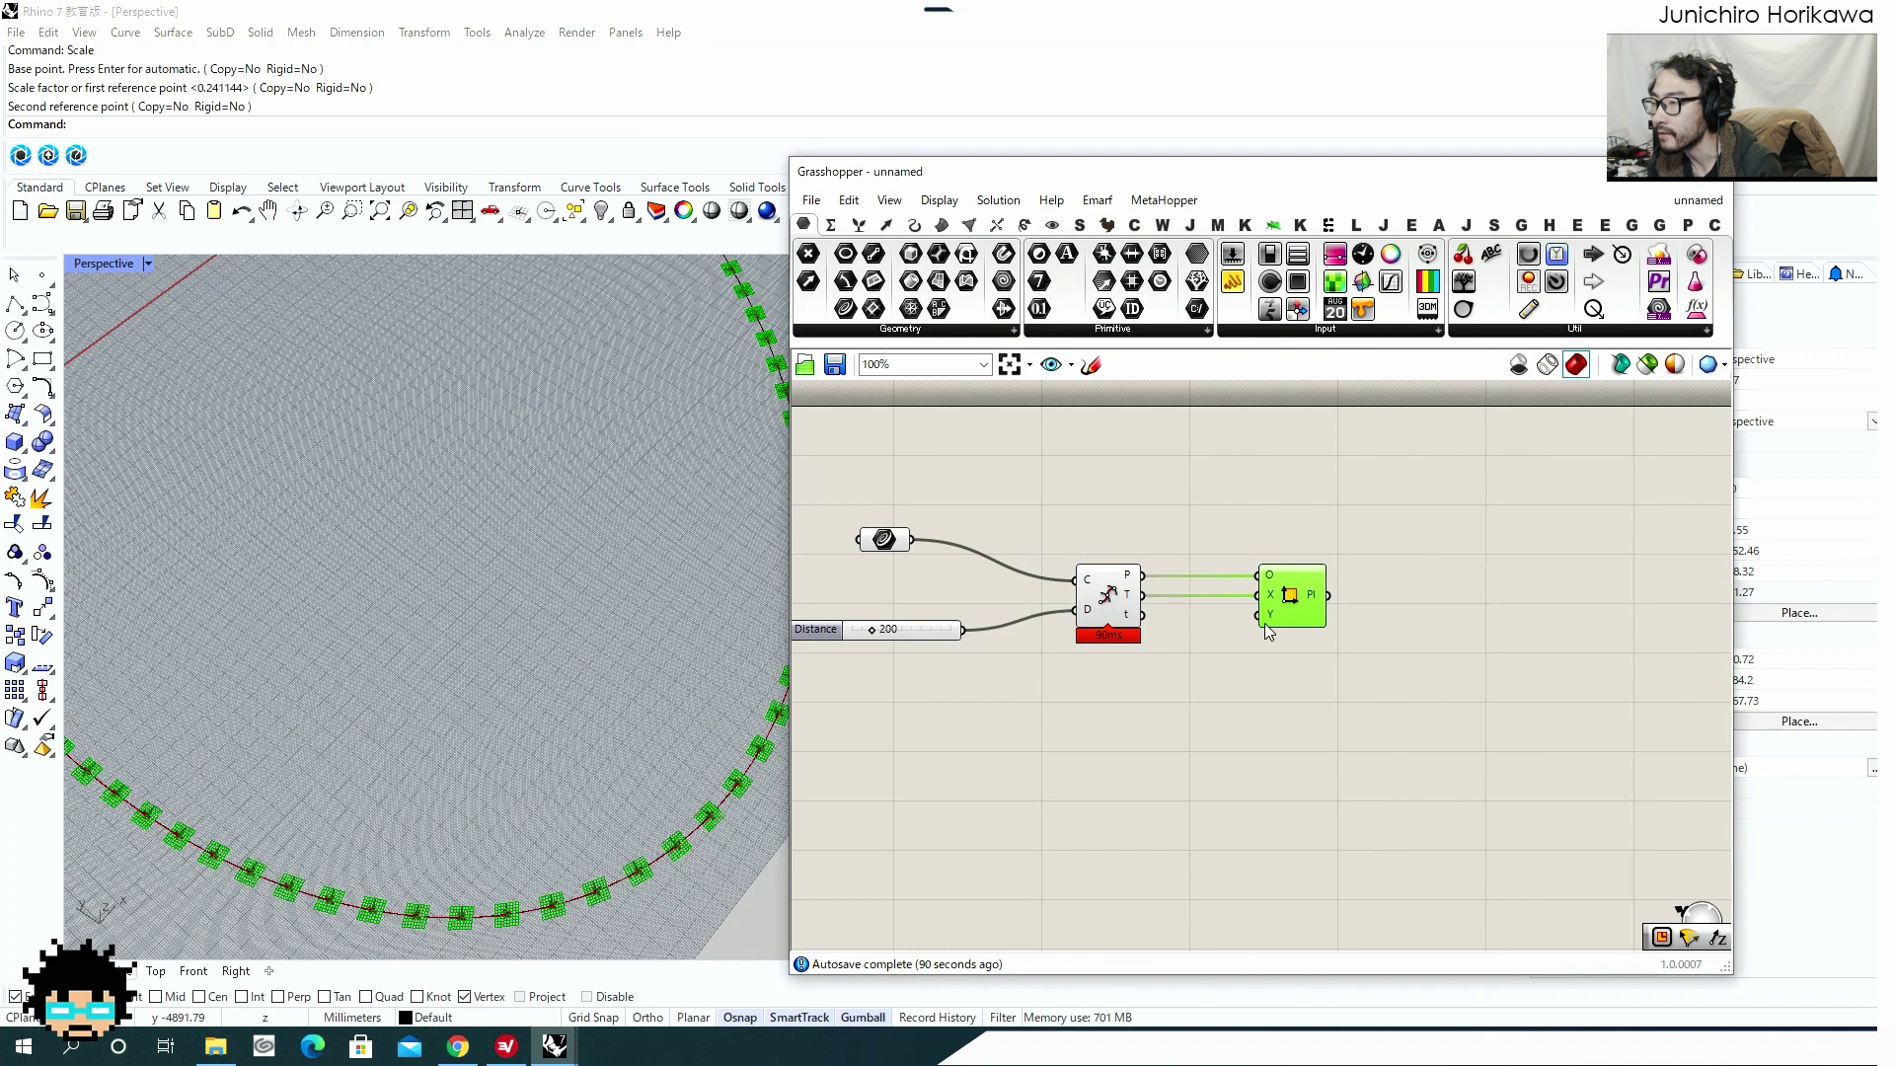
# Add a vector Rotate component that takes the curve tangents as vectors and a Unit Z vector as rotation axis.
pyautogui.doubleClick(1175, 664)
pyautogui.write('roatet')
pyautogui.press('Up')
pyautogui.press('Return')
pyautogui.moveTo(1159, 663); pyautogui.dragTo(1117, 698)
pyautogui.rightClick(1122, 702)
pyautogui.click(1123, 704)
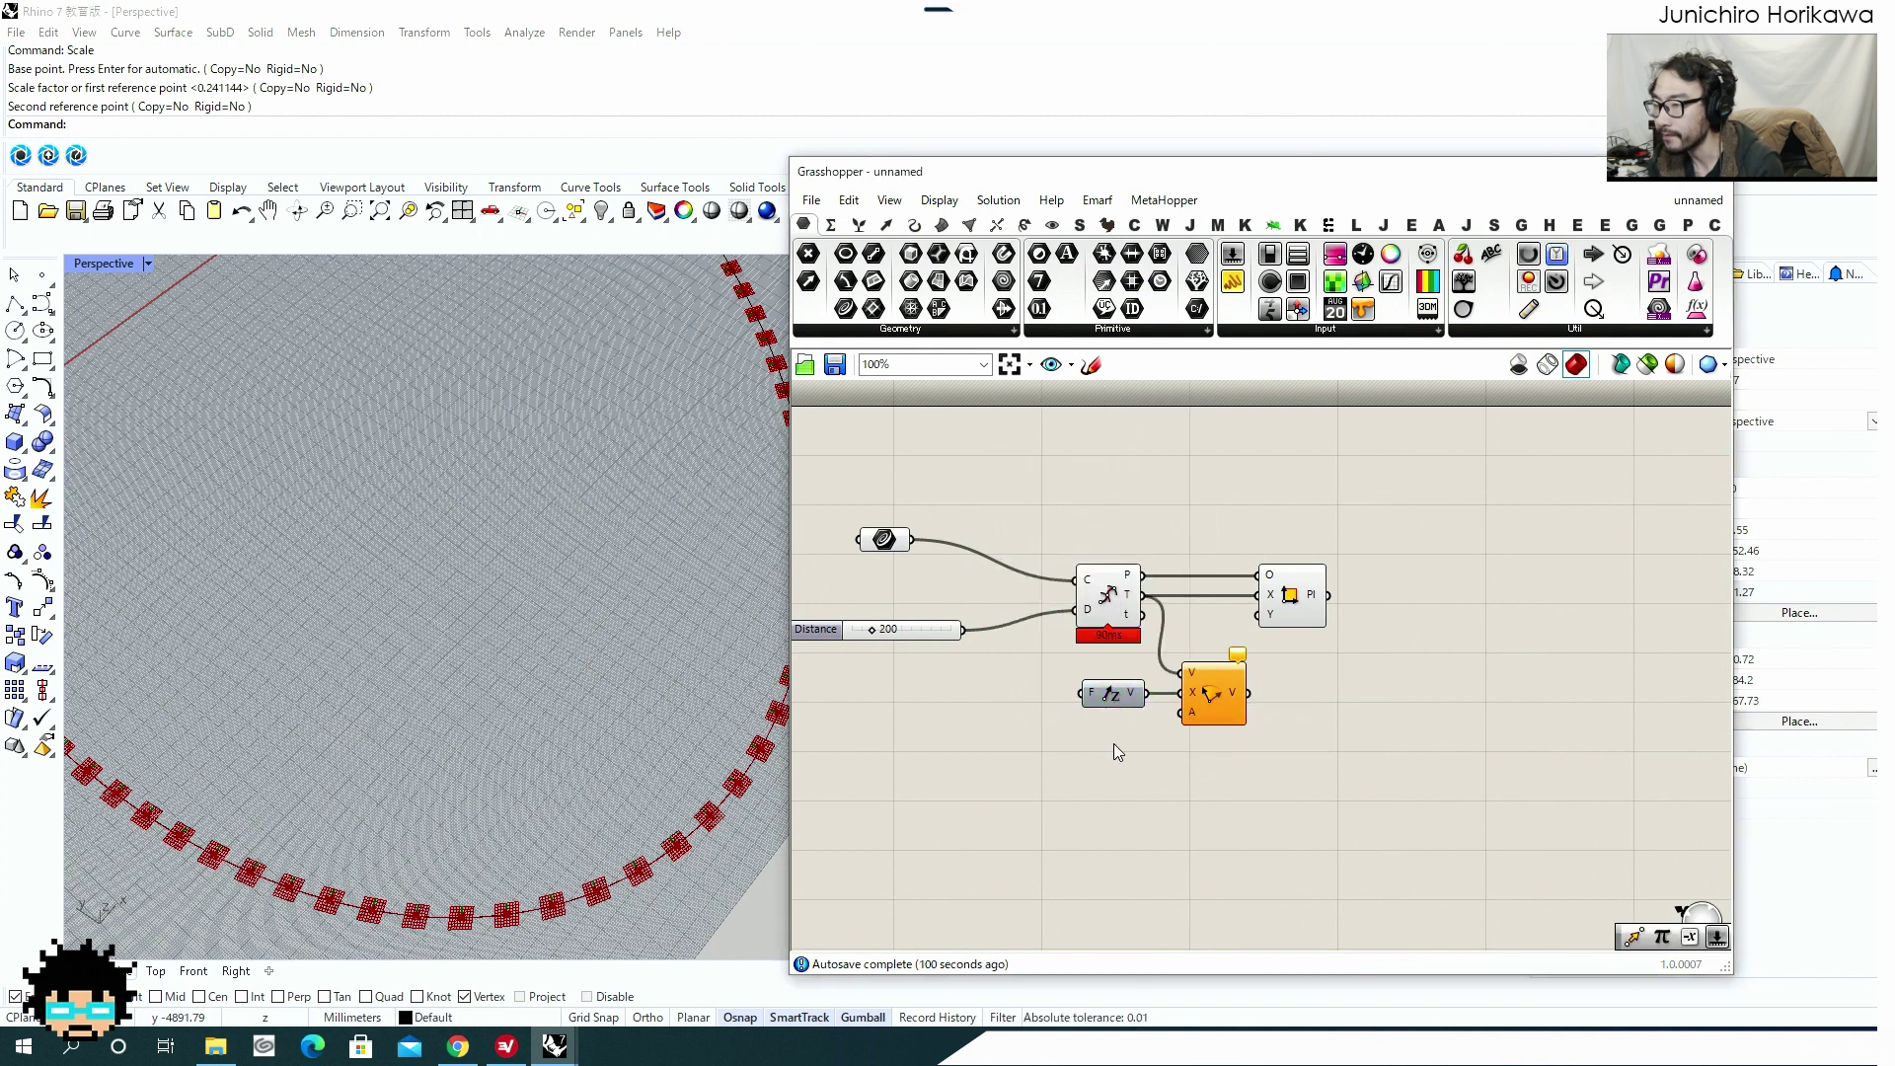
# Add a Pi component with its factor set to 0.5 as the angle of the vector rotation.
pyautogui.doubleClick(1113, 743)
pyautogui.write('panel')
pyautogui.press('Return')
pyautogui.doubleClick(1113, 743)
pyautogui.write('pi')
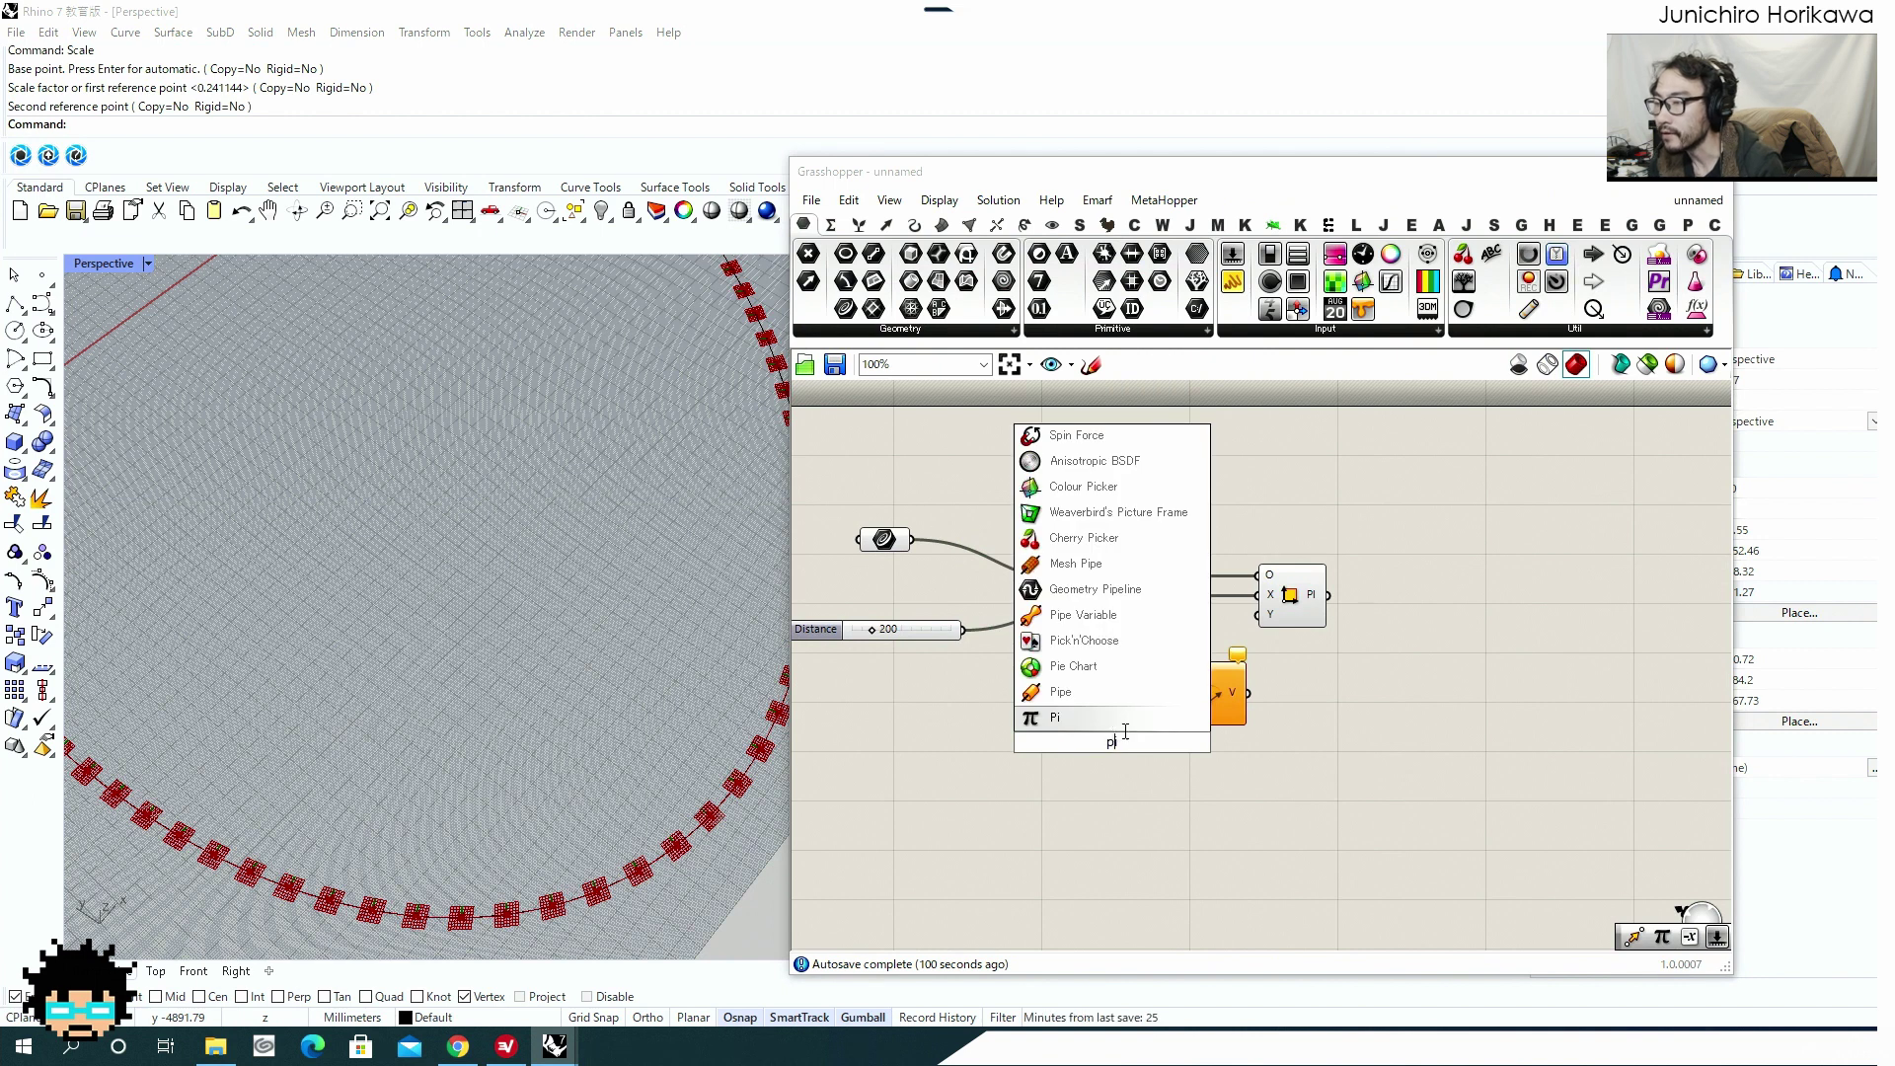
pyautogui.press('Return')
pyautogui.rightClick(1086, 742)
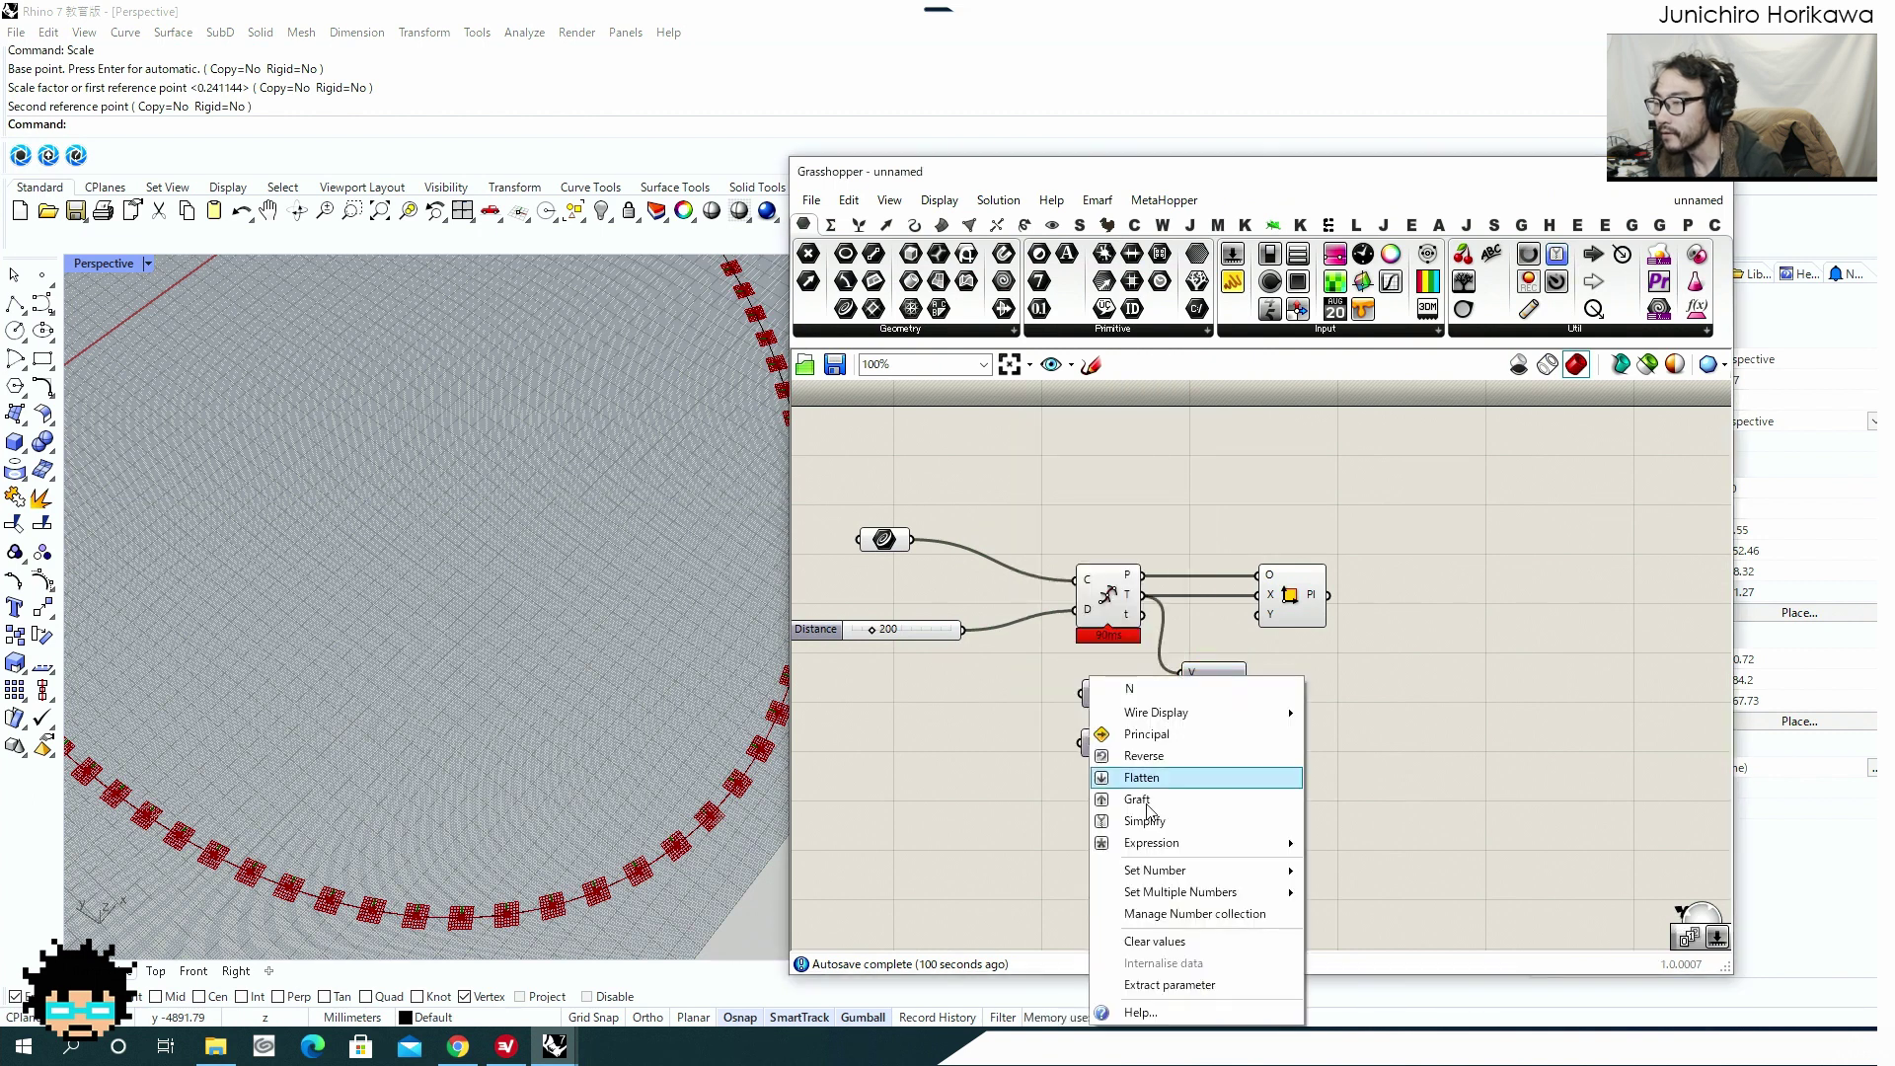
pyautogui.moveTo(1174, 870)
pyautogui.moveTo(1353, 878); pyautogui.dragTo(1296, 878)
pyautogui.write('0.5')
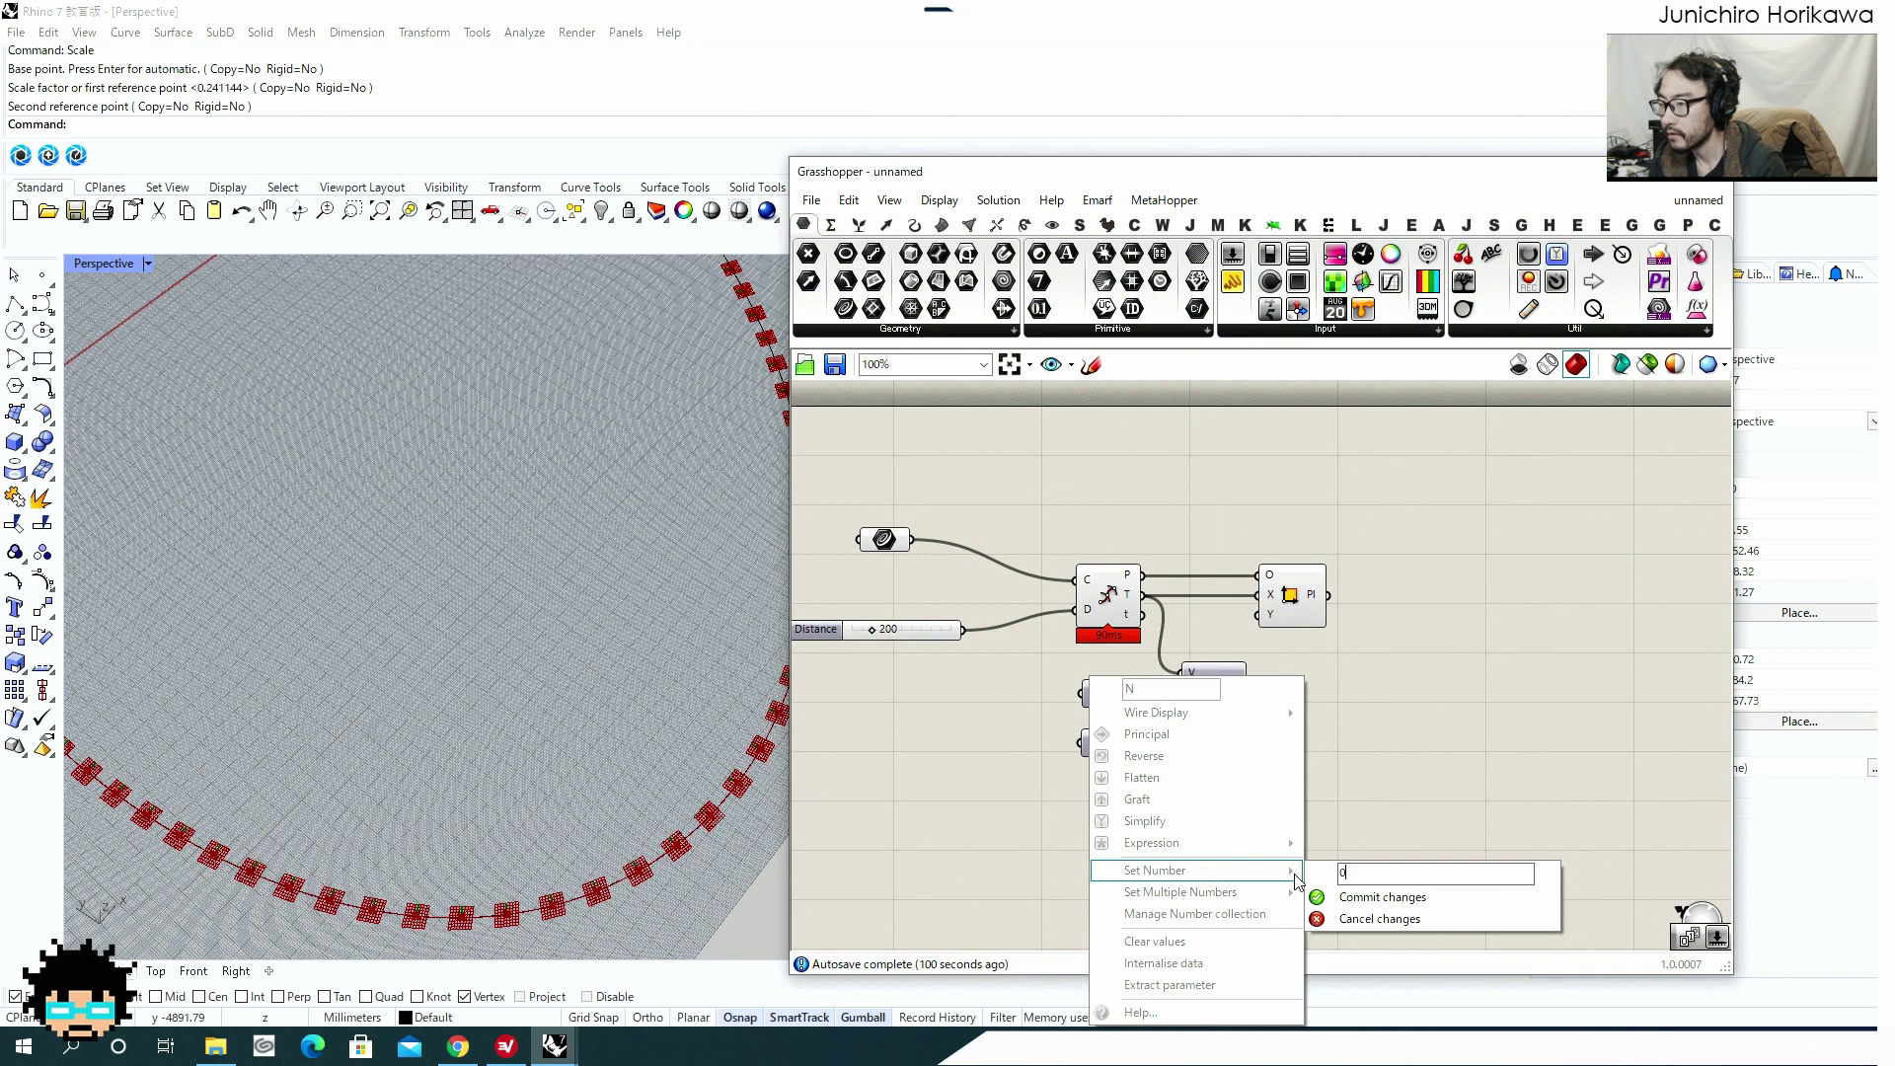
pyautogui.click(1382, 897)
# Wire the rotated vectors into the Y axis of Construct Plane and inspect the planes along the curve.
pyautogui.moveTo(1248, 692); pyautogui.dragTo(1258, 614)
pyautogui.click(1310, 608)
pyautogui.scroll(-1, 1317, 614)
pyautogui.moveTo(1392, 656); pyautogui.dragTo(1287, 661, button='right')
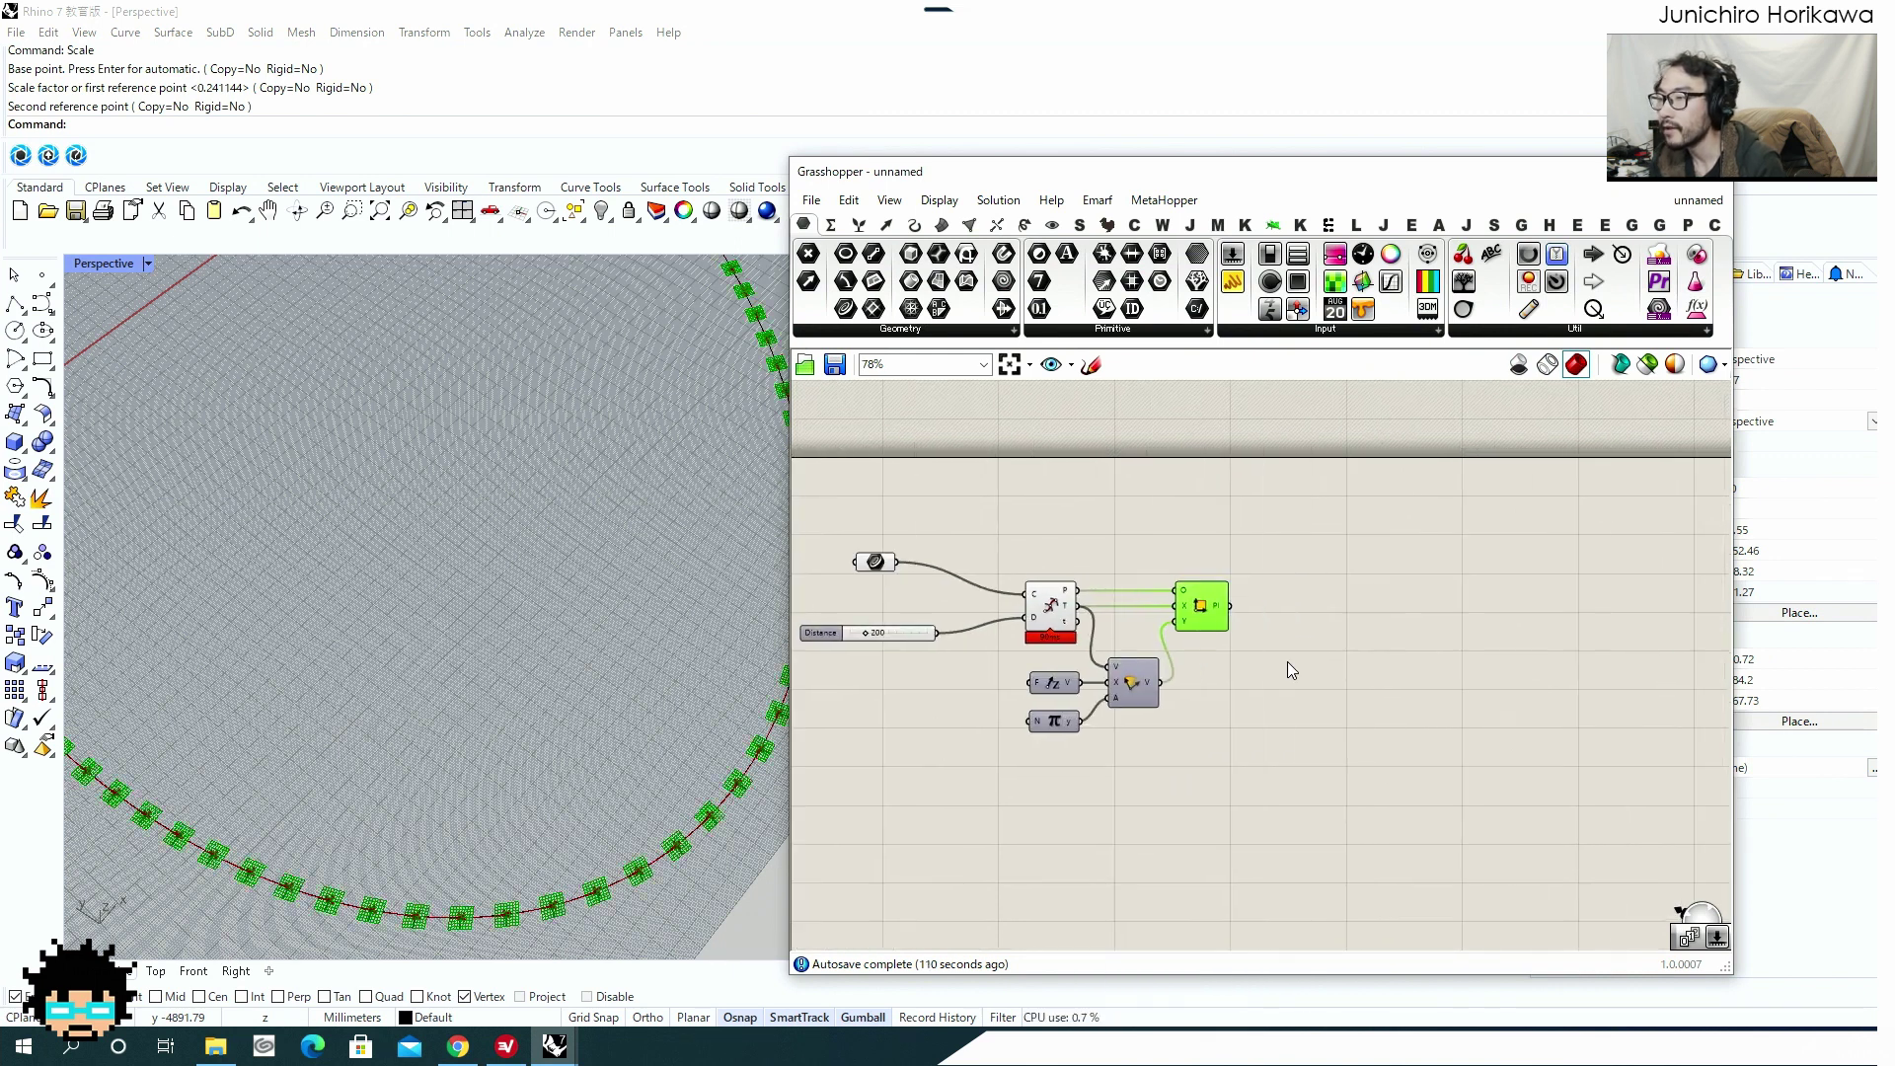
pyautogui.doubleClick(1286, 661)
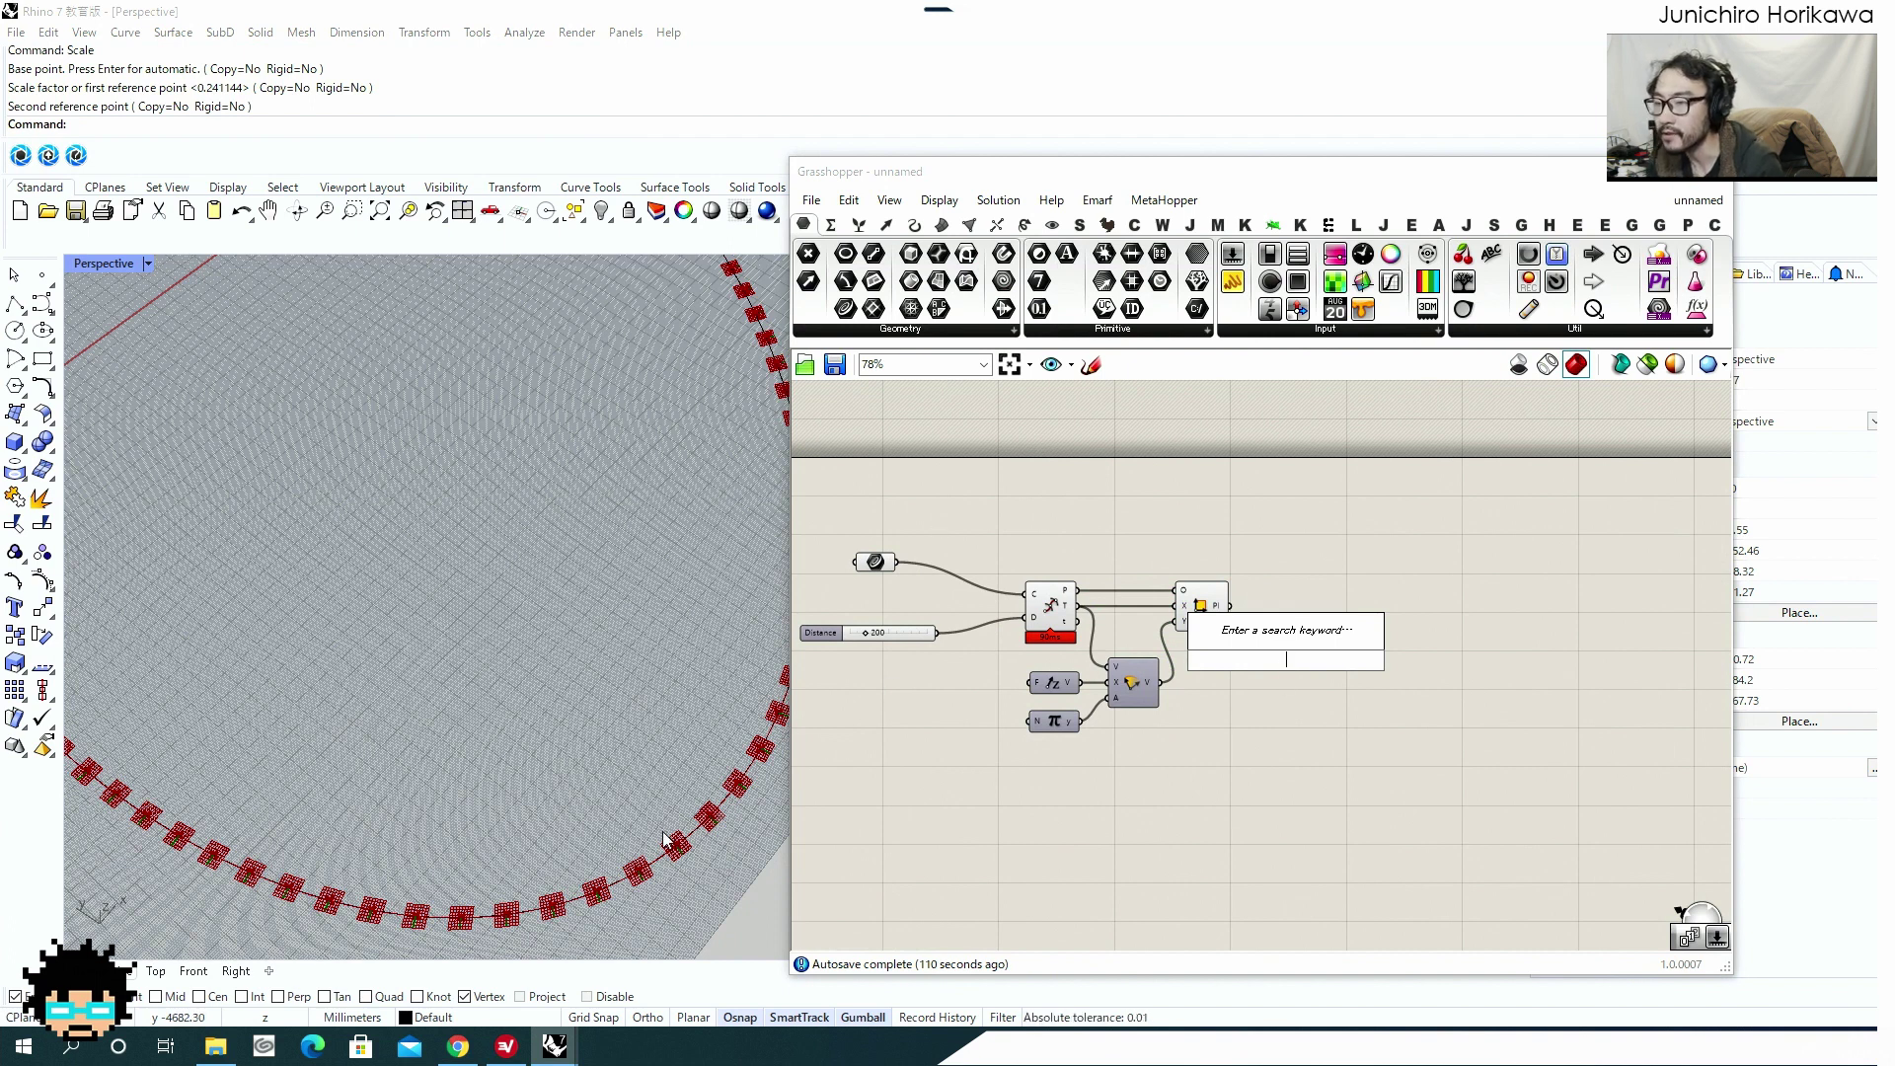
pyautogui.scroll(-6, 557, 760)
pyautogui.moveTo(561, 708); pyautogui.dragTo(574, 622, button='right')
pyautogui.scroll(5, 472, 696)
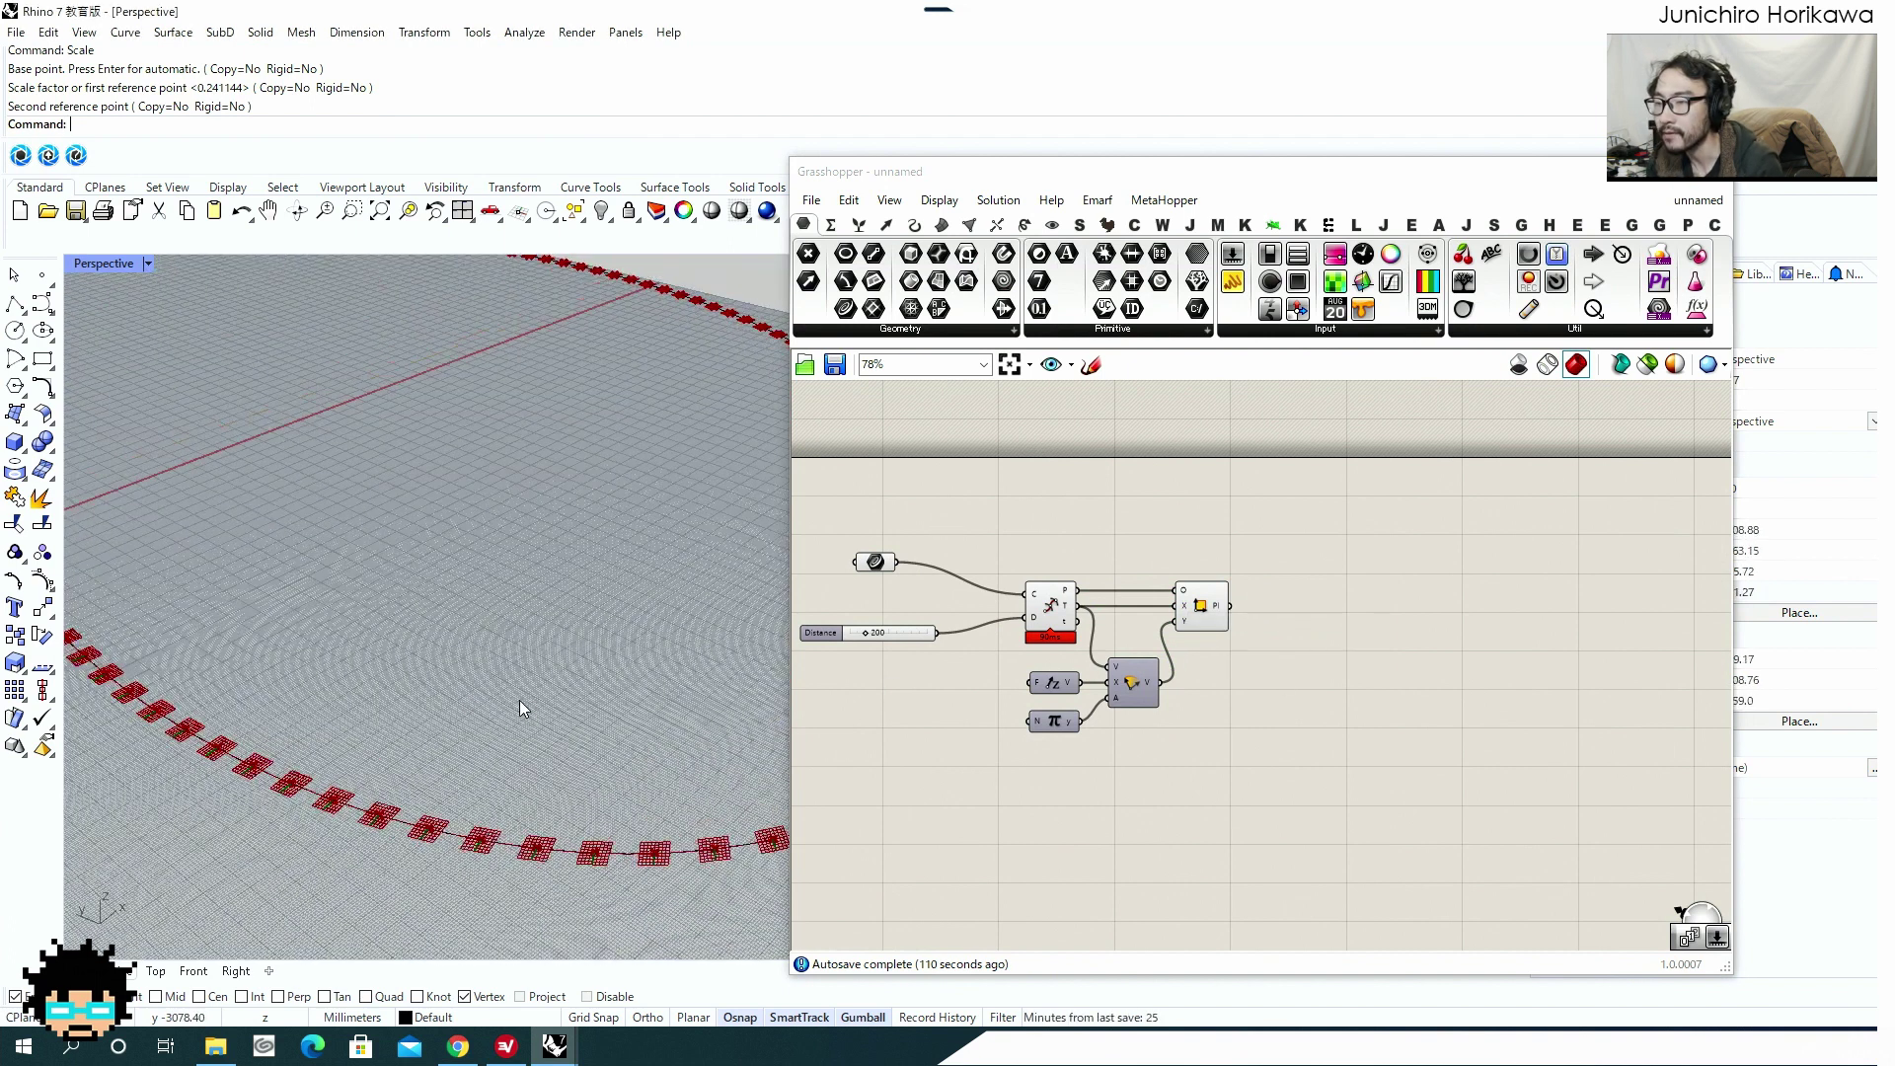
# Add a number slider with a value of 150 beneath the plane components.
pyautogui.scroll(-3, 503, 728)
pyautogui.moveTo(493, 736); pyautogui.dragTo(311, 625, button='right')
pyautogui.scroll(3, 311, 625)
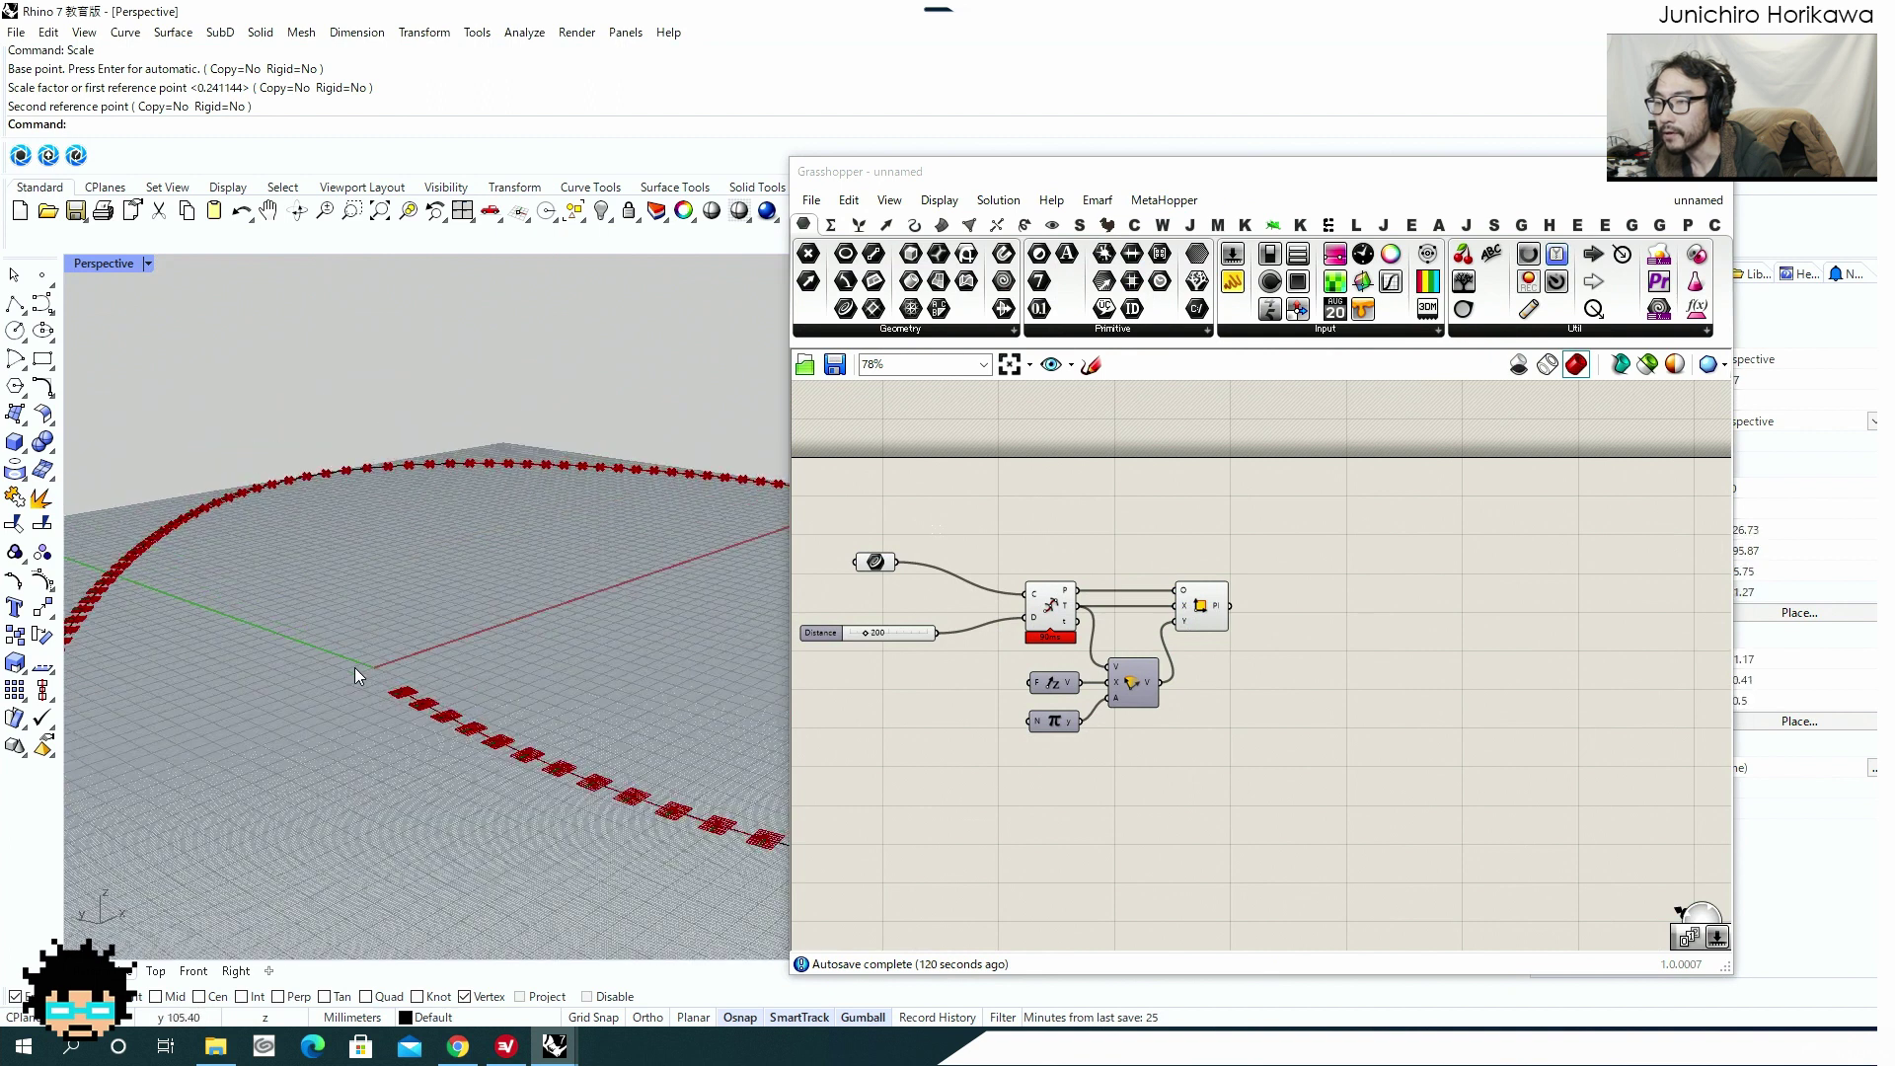
pyautogui.scroll(2, 353, 668)
pyautogui.moveTo(887, 806); pyautogui.dragTo(1080, 785, button='right')
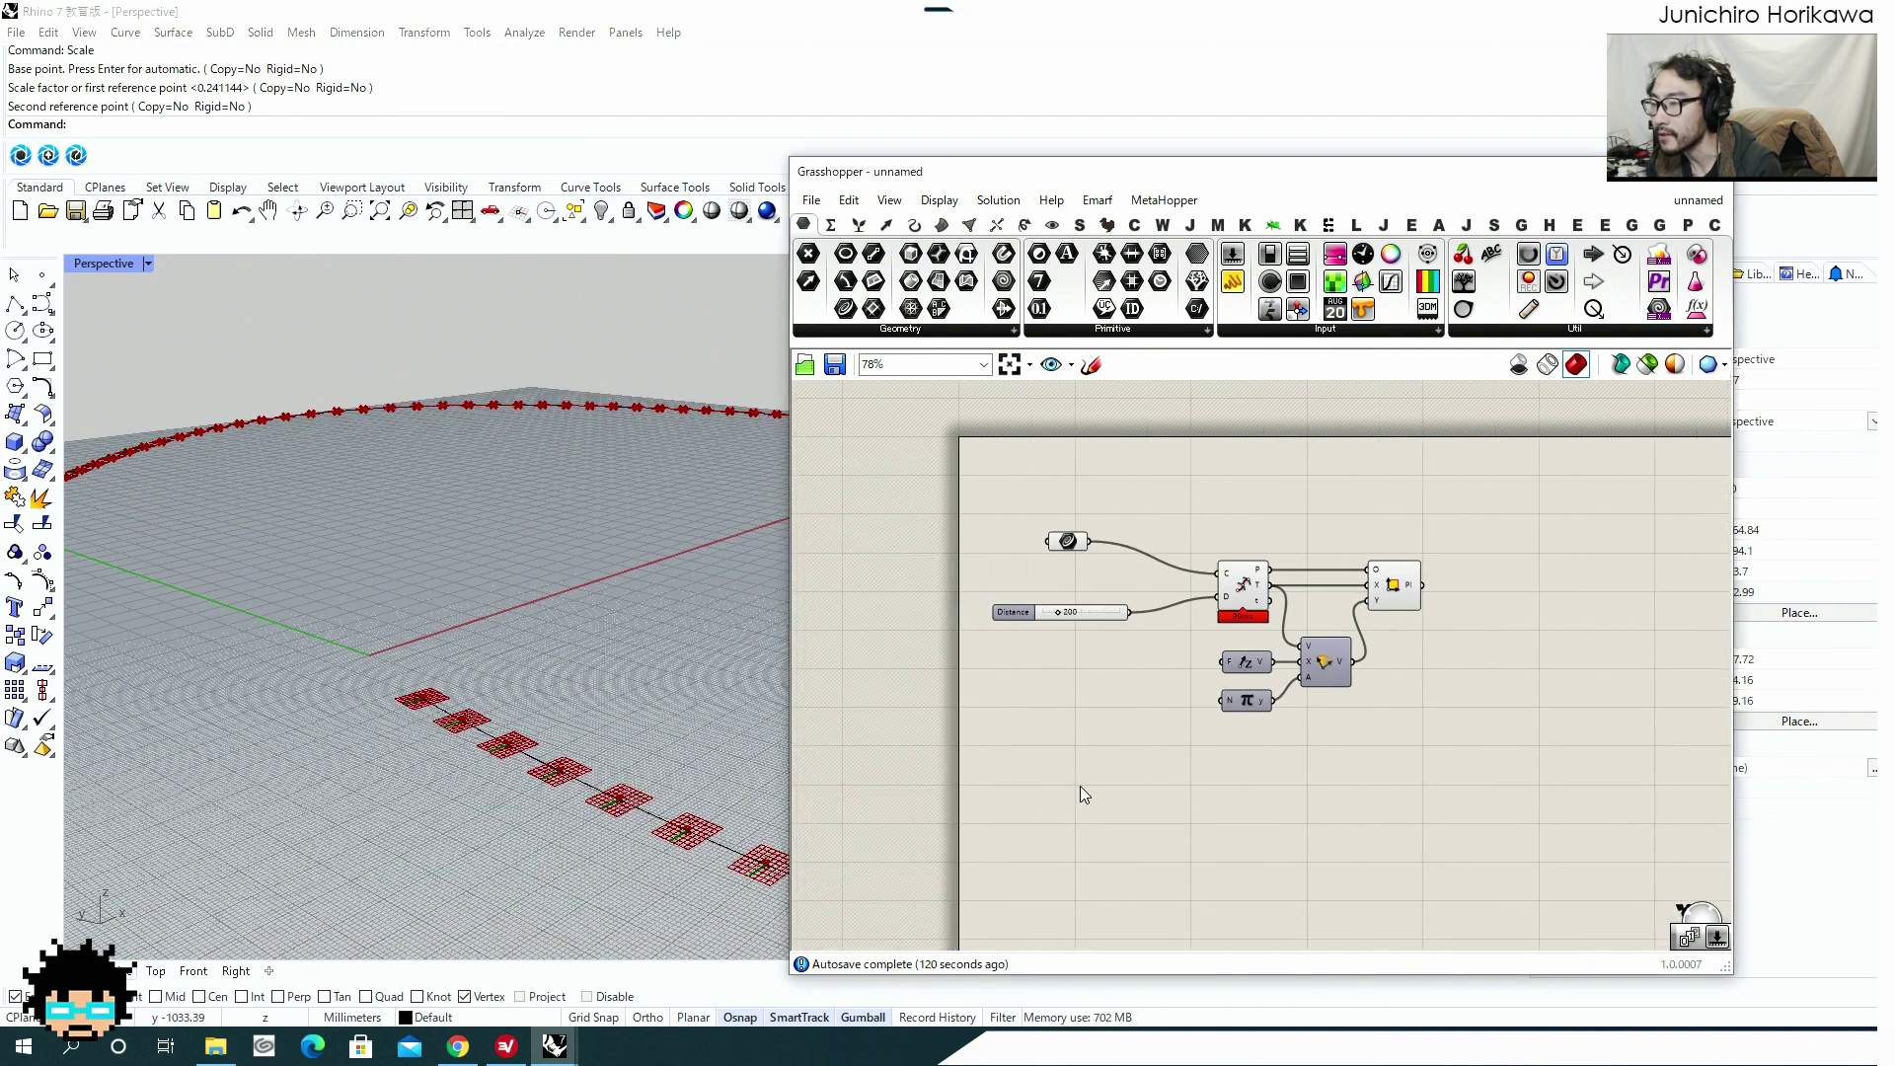
pyautogui.doubleClick(1080, 787)
pyautogui.write('1')
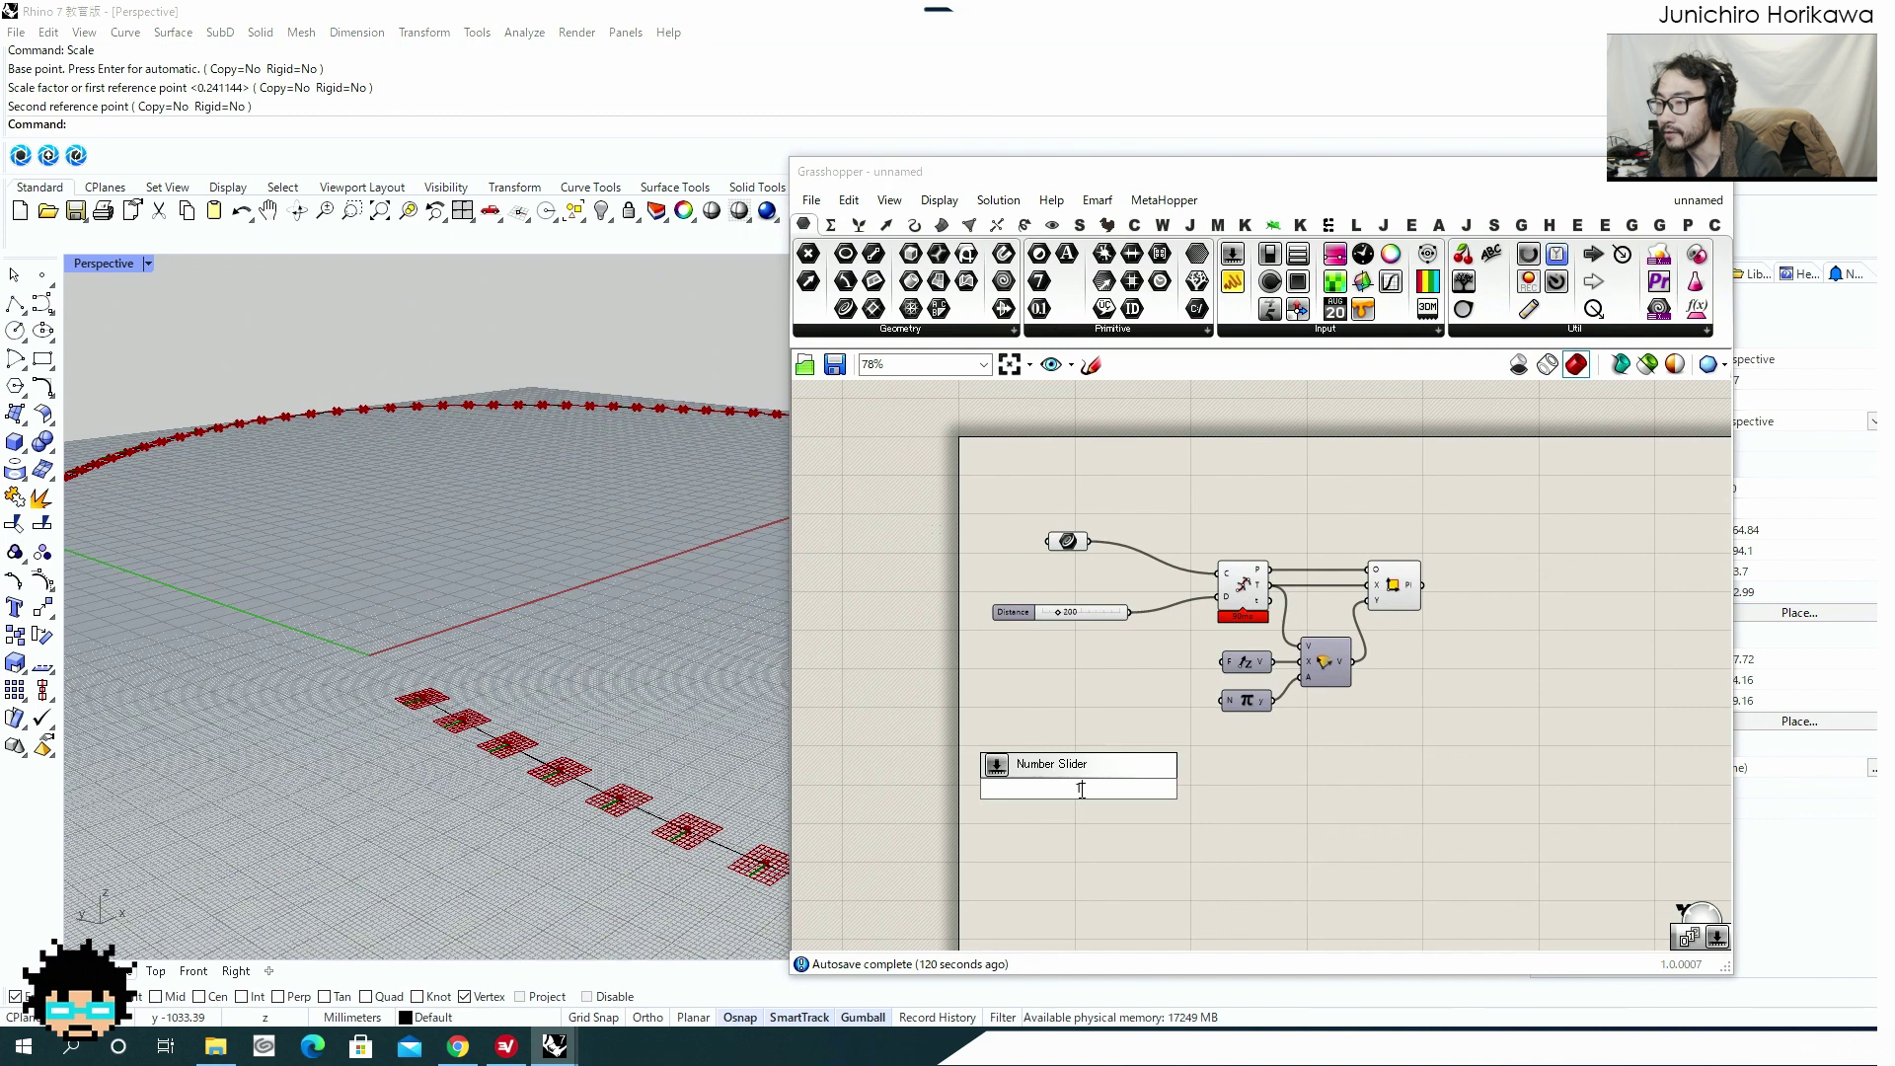
pyautogui.write('50')
pyautogui.press('Return')
pyautogui.scroll(1, 1080, 789)
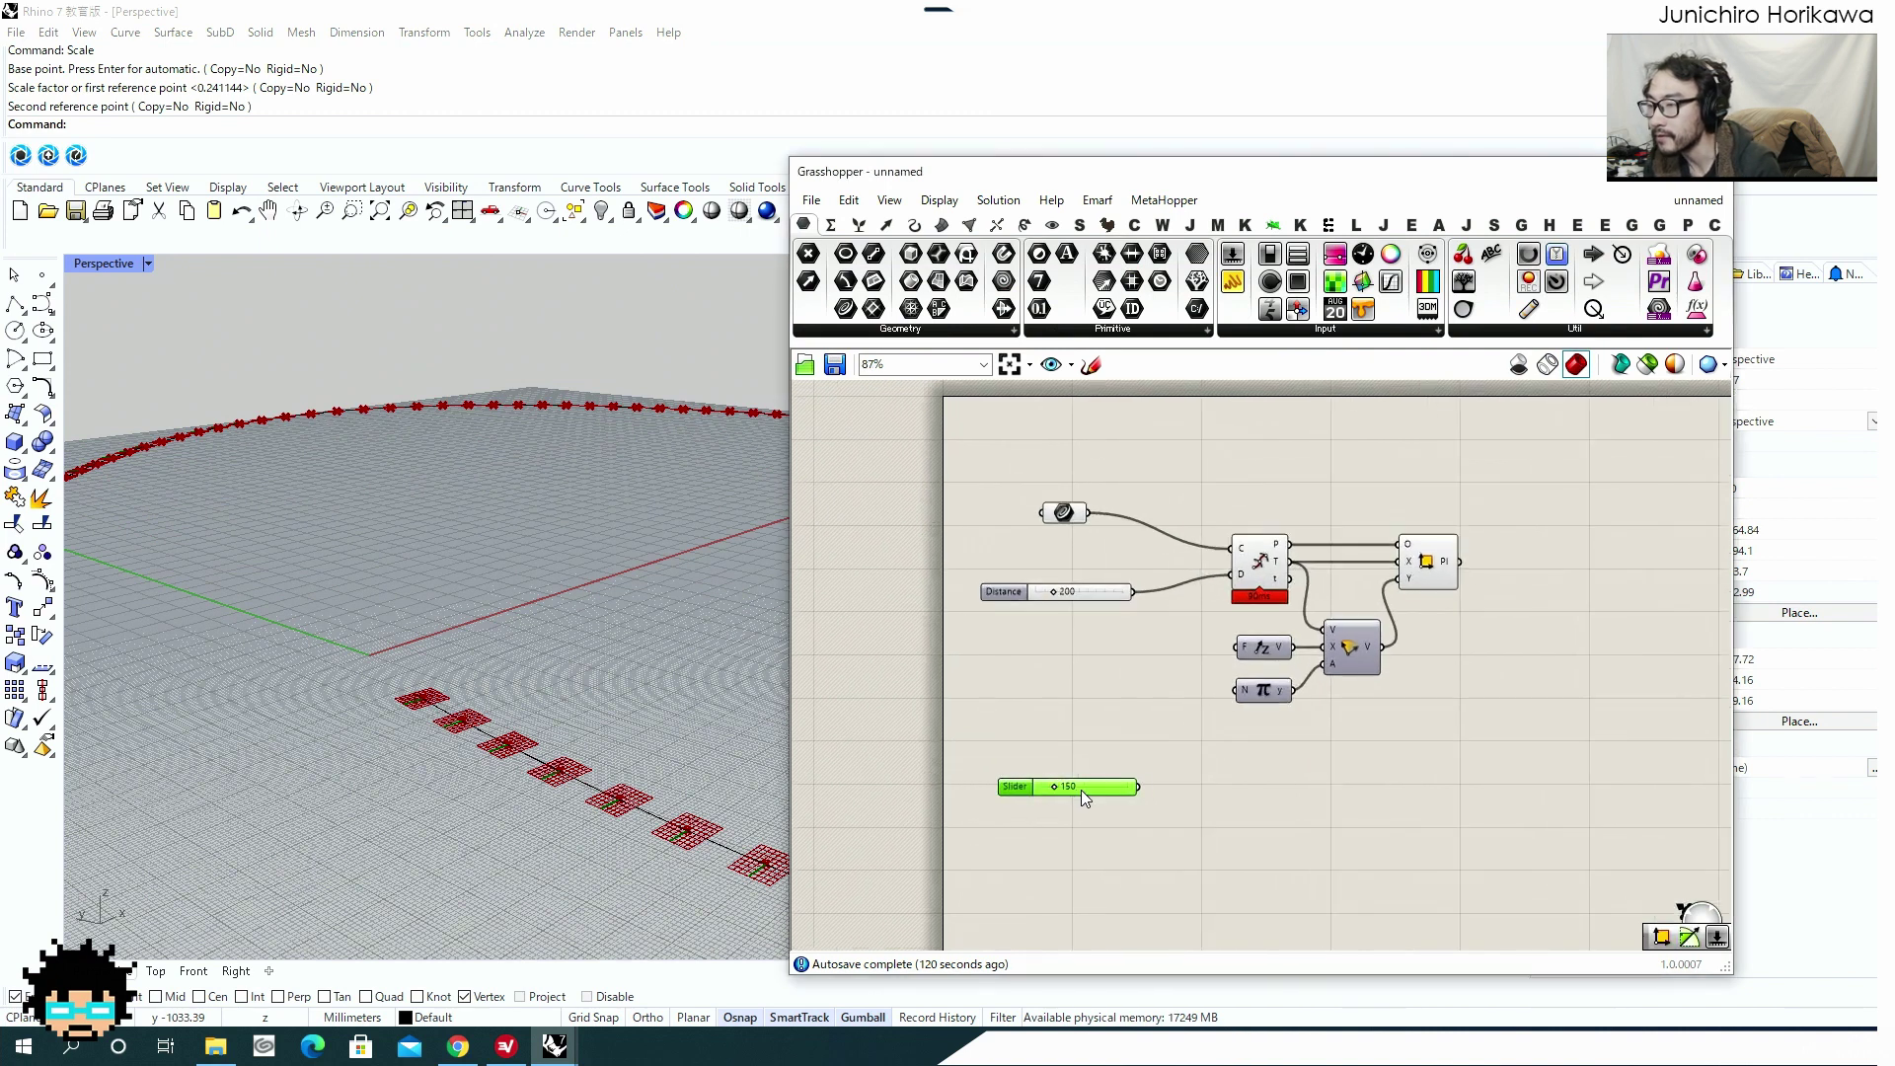
# Add a Unit Z vector and a Series component, and wire the 150 slider into the series' step input.
pyautogui.doubleClick(1199, 785)
pyautogui.write('z')
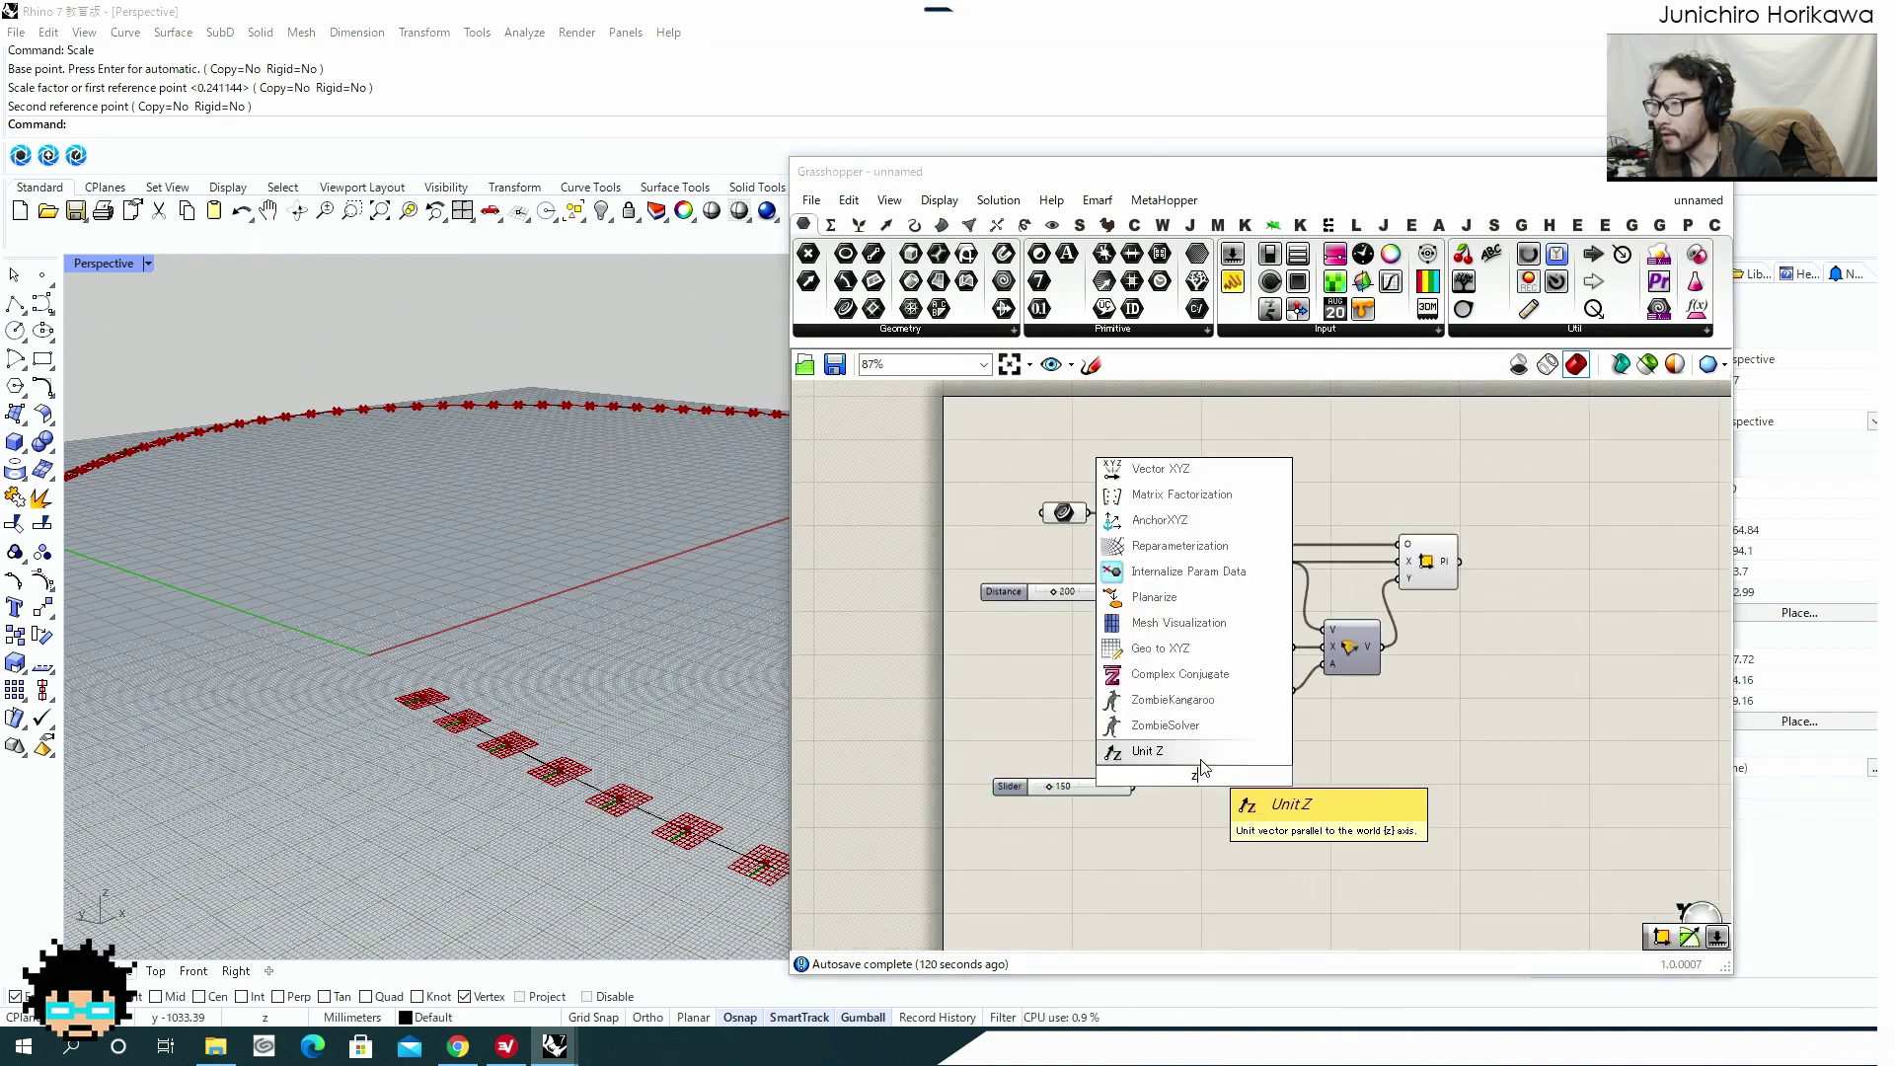
pyautogui.click(1202, 755)
pyautogui.doubleClick(1271, 793)
pyautogui.write('ser')
pyautogui.click(1252, 768)
pyautogui.moveTo(1139, 786); pyautogui.dragTo(1334, 785)
pyautogui.scroll(1, 1310, 786)
pyautogui.moveTo(1471, 664); pyautogui.dragTo(1322, 715, button='right')
# Add a List Length component that feeds the number of planes into the series' count, and wire the series into the Unit Z factor.
pyautogui.doubleClick(1322, 714)
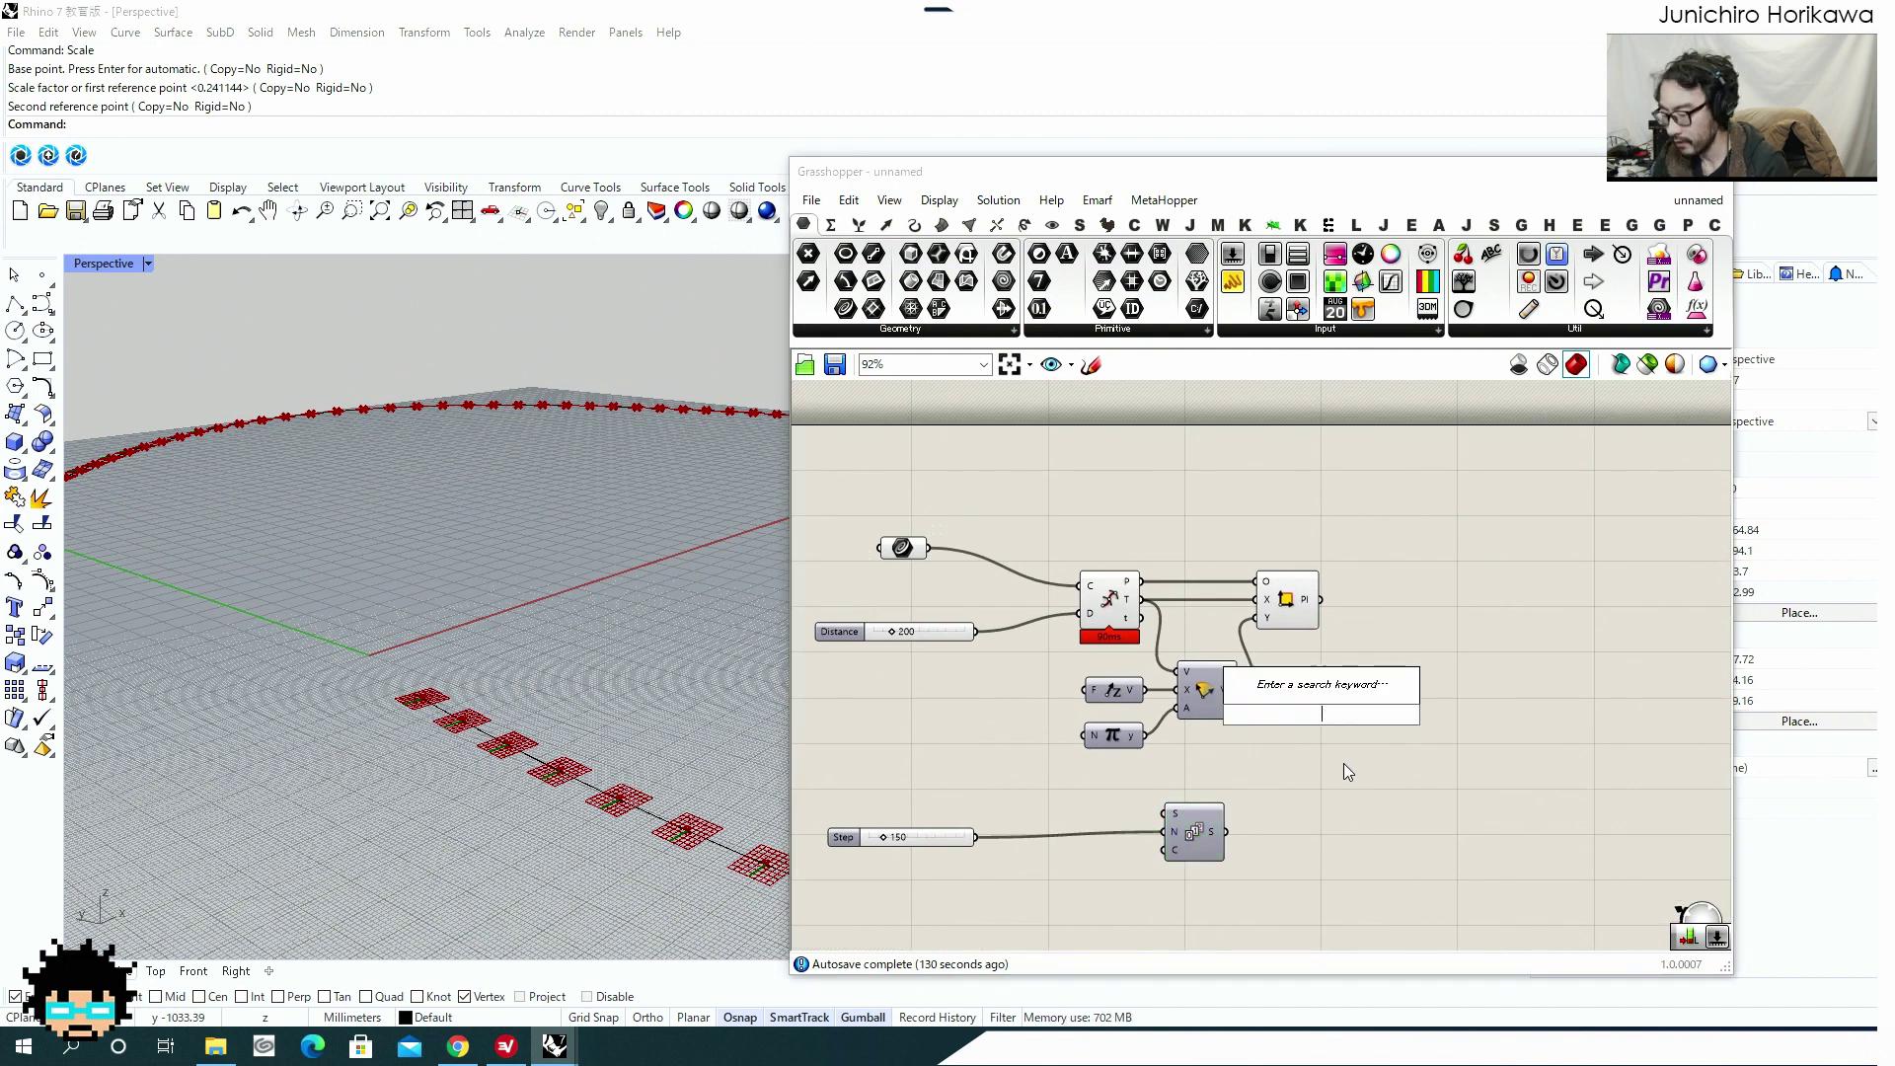
pyautogui.write('length')
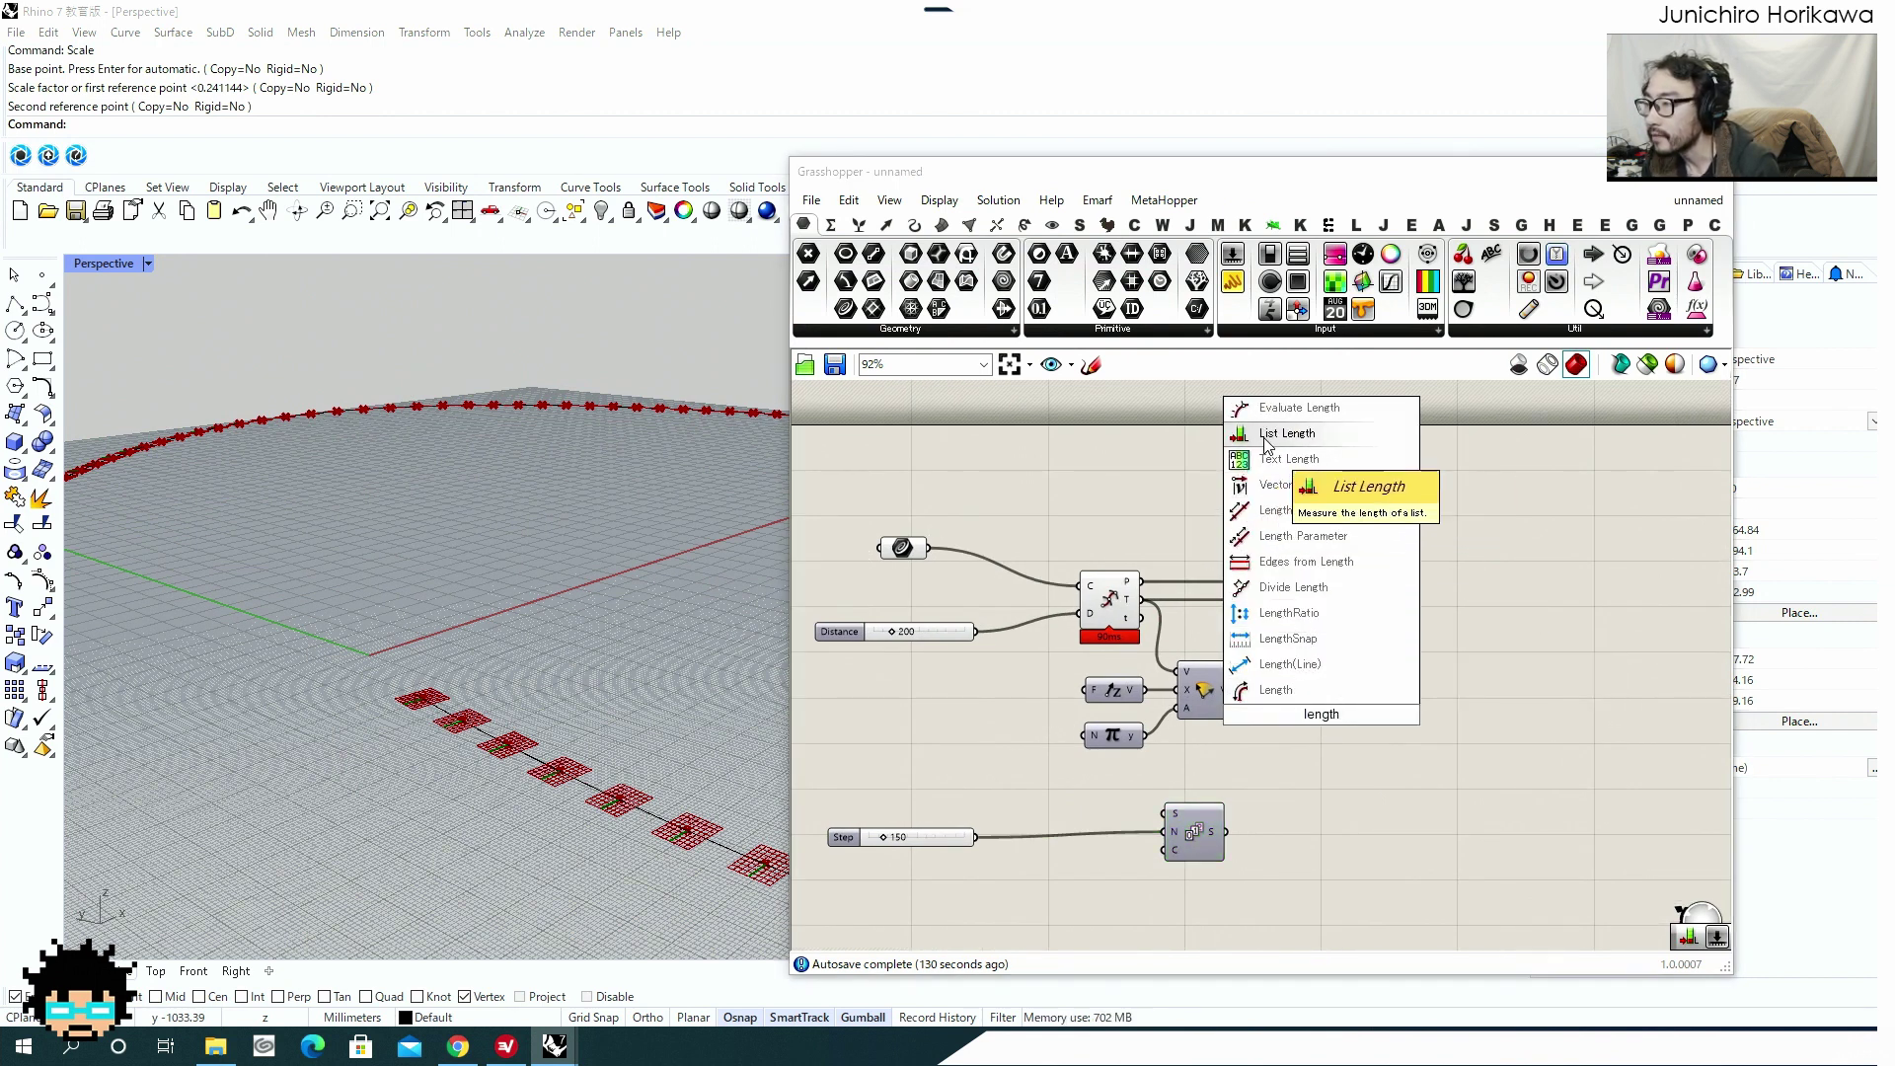
pyautogui.click(1266, 434)
pyautogui.scroll(1, 1316, 588)
pyautogui.moveTo(1327, 694); pyautogui.dragTo(1223, 845)
pyautogui.moveTo(1224, 848); pyautogui.dragTo(1074, 739, button='right')
pyautogui.moveTo(997, 832); pyautogui.dragTo(1144, 730)
pyautogui.scroll(-1, 1143, 726)
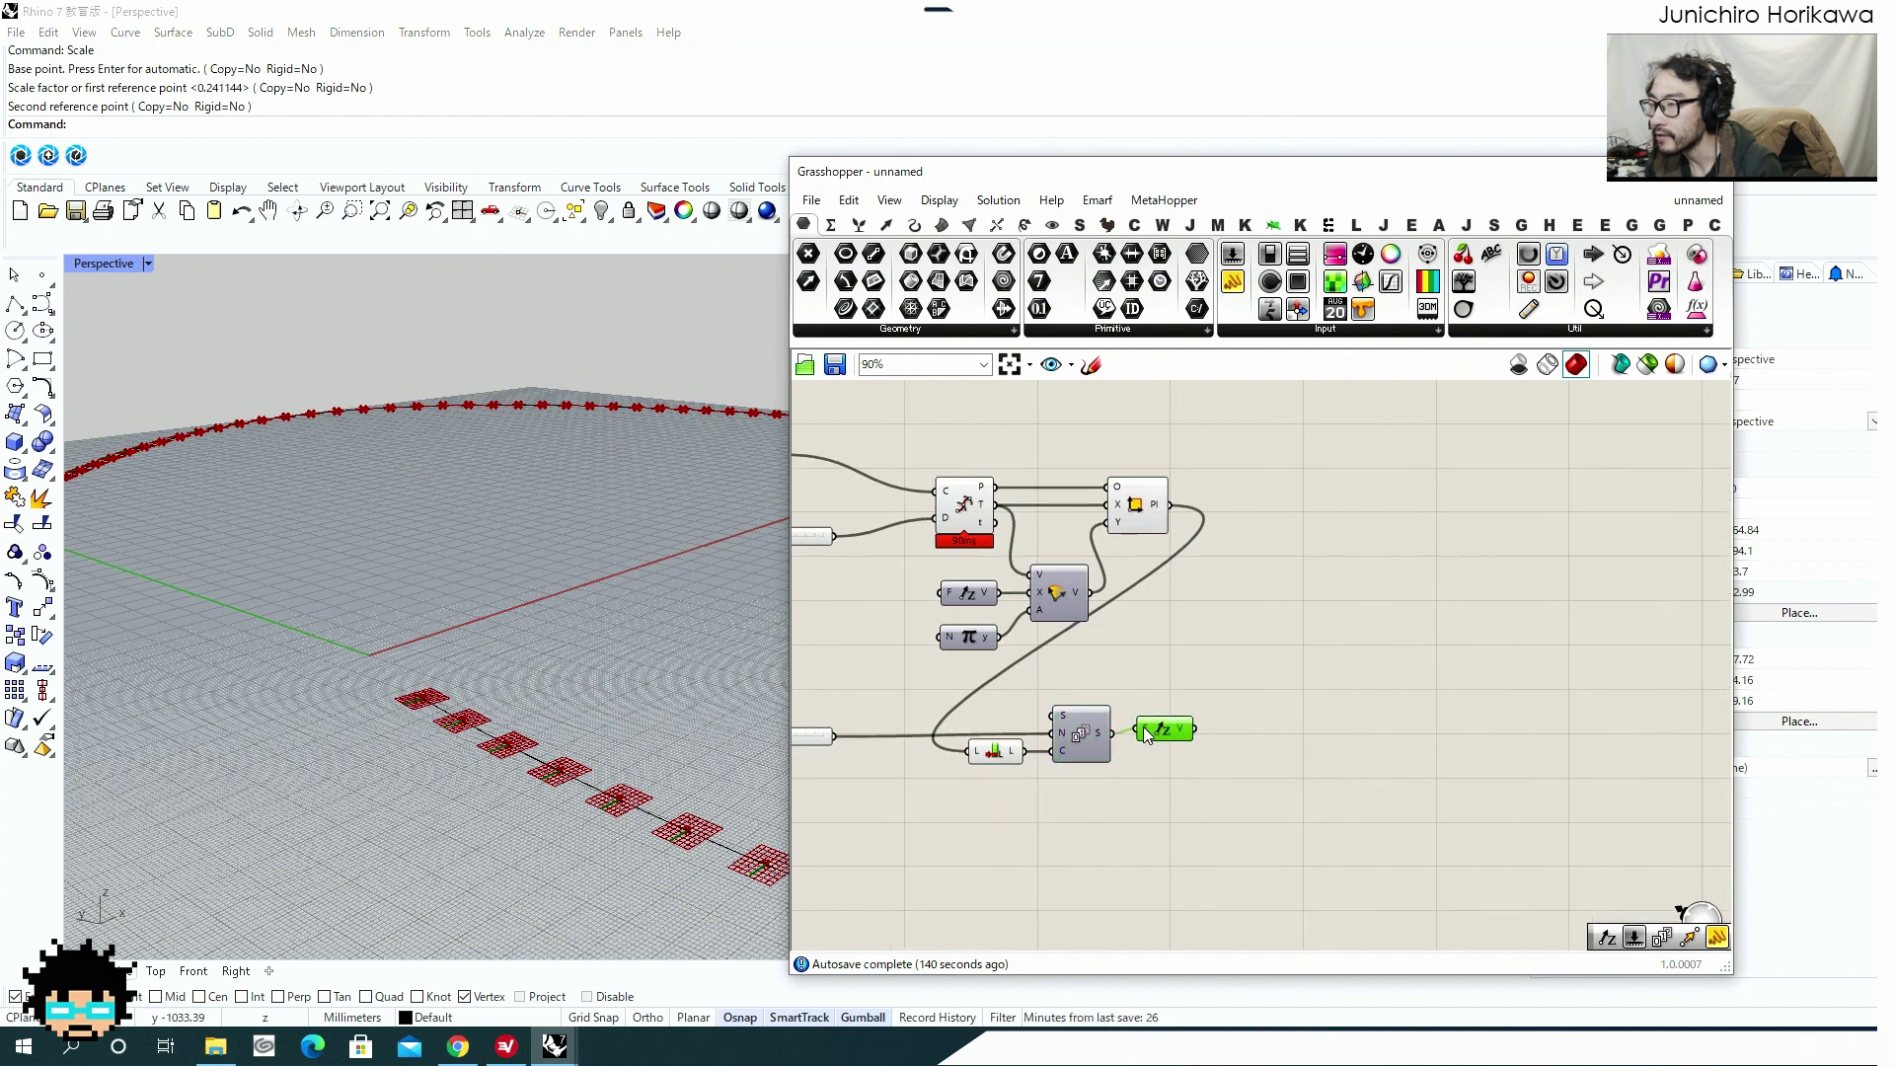
# Add a Move component that translates the constructed planes by the Unit Z vectors, and inspect the raised planes.
pyautogui.scroll(-8, 517, 635)
pyautogui.moveTo(517, 636); pyautogui.dragTo(453, 740, button='right')
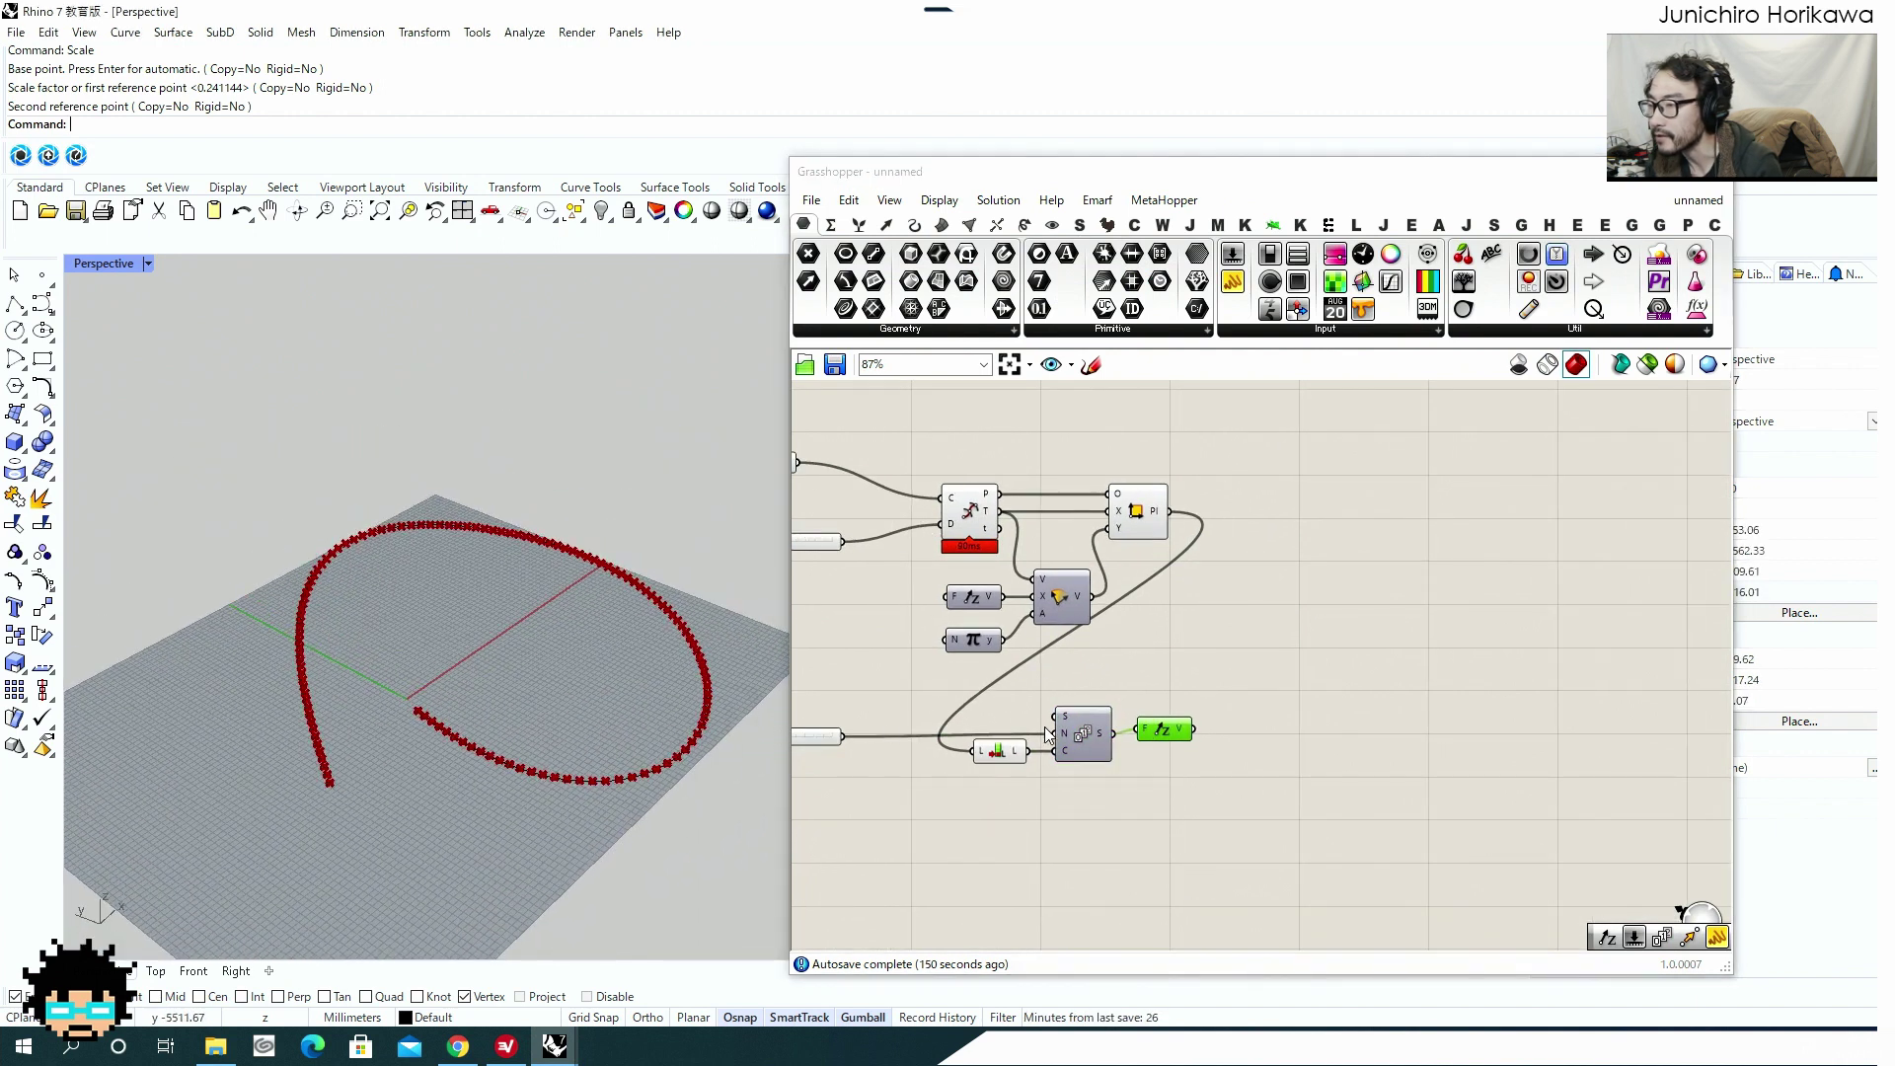
pyautogui.doubleClick(1218, 696)
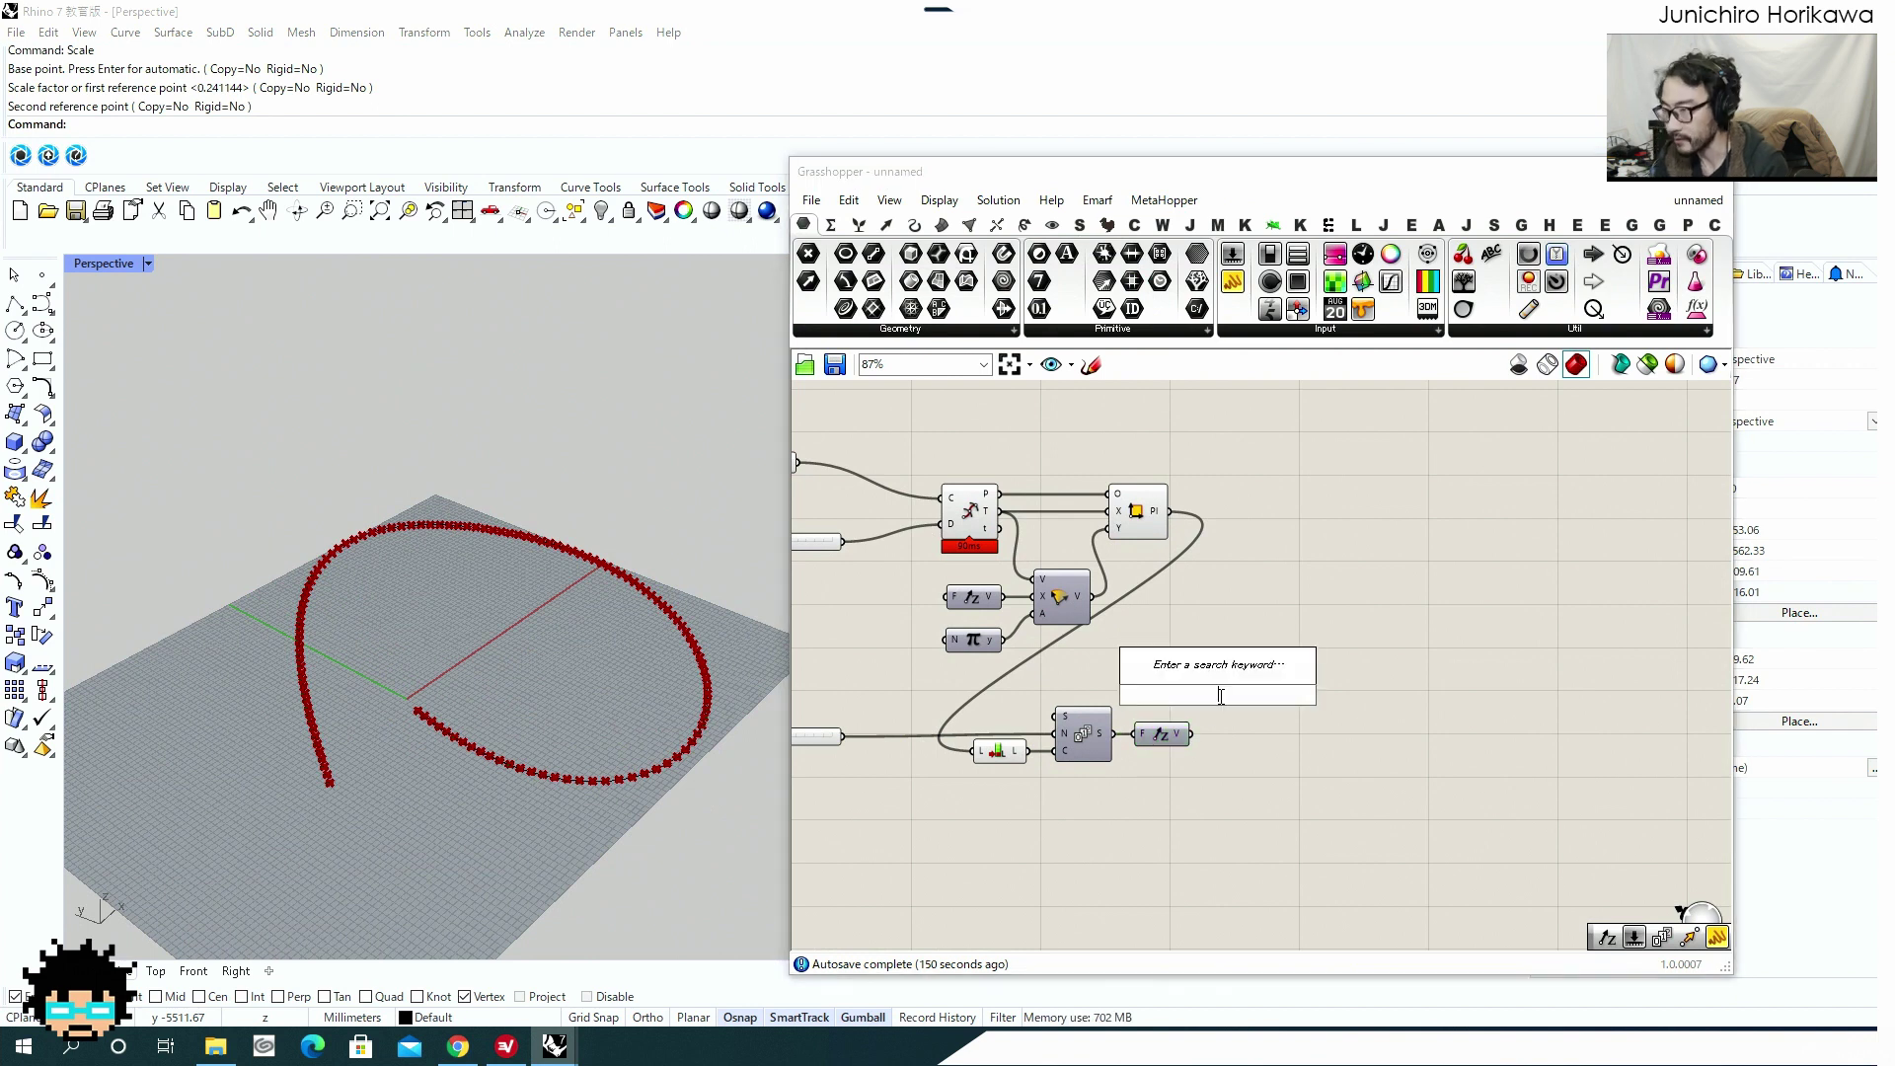
pyautogui.write('move')
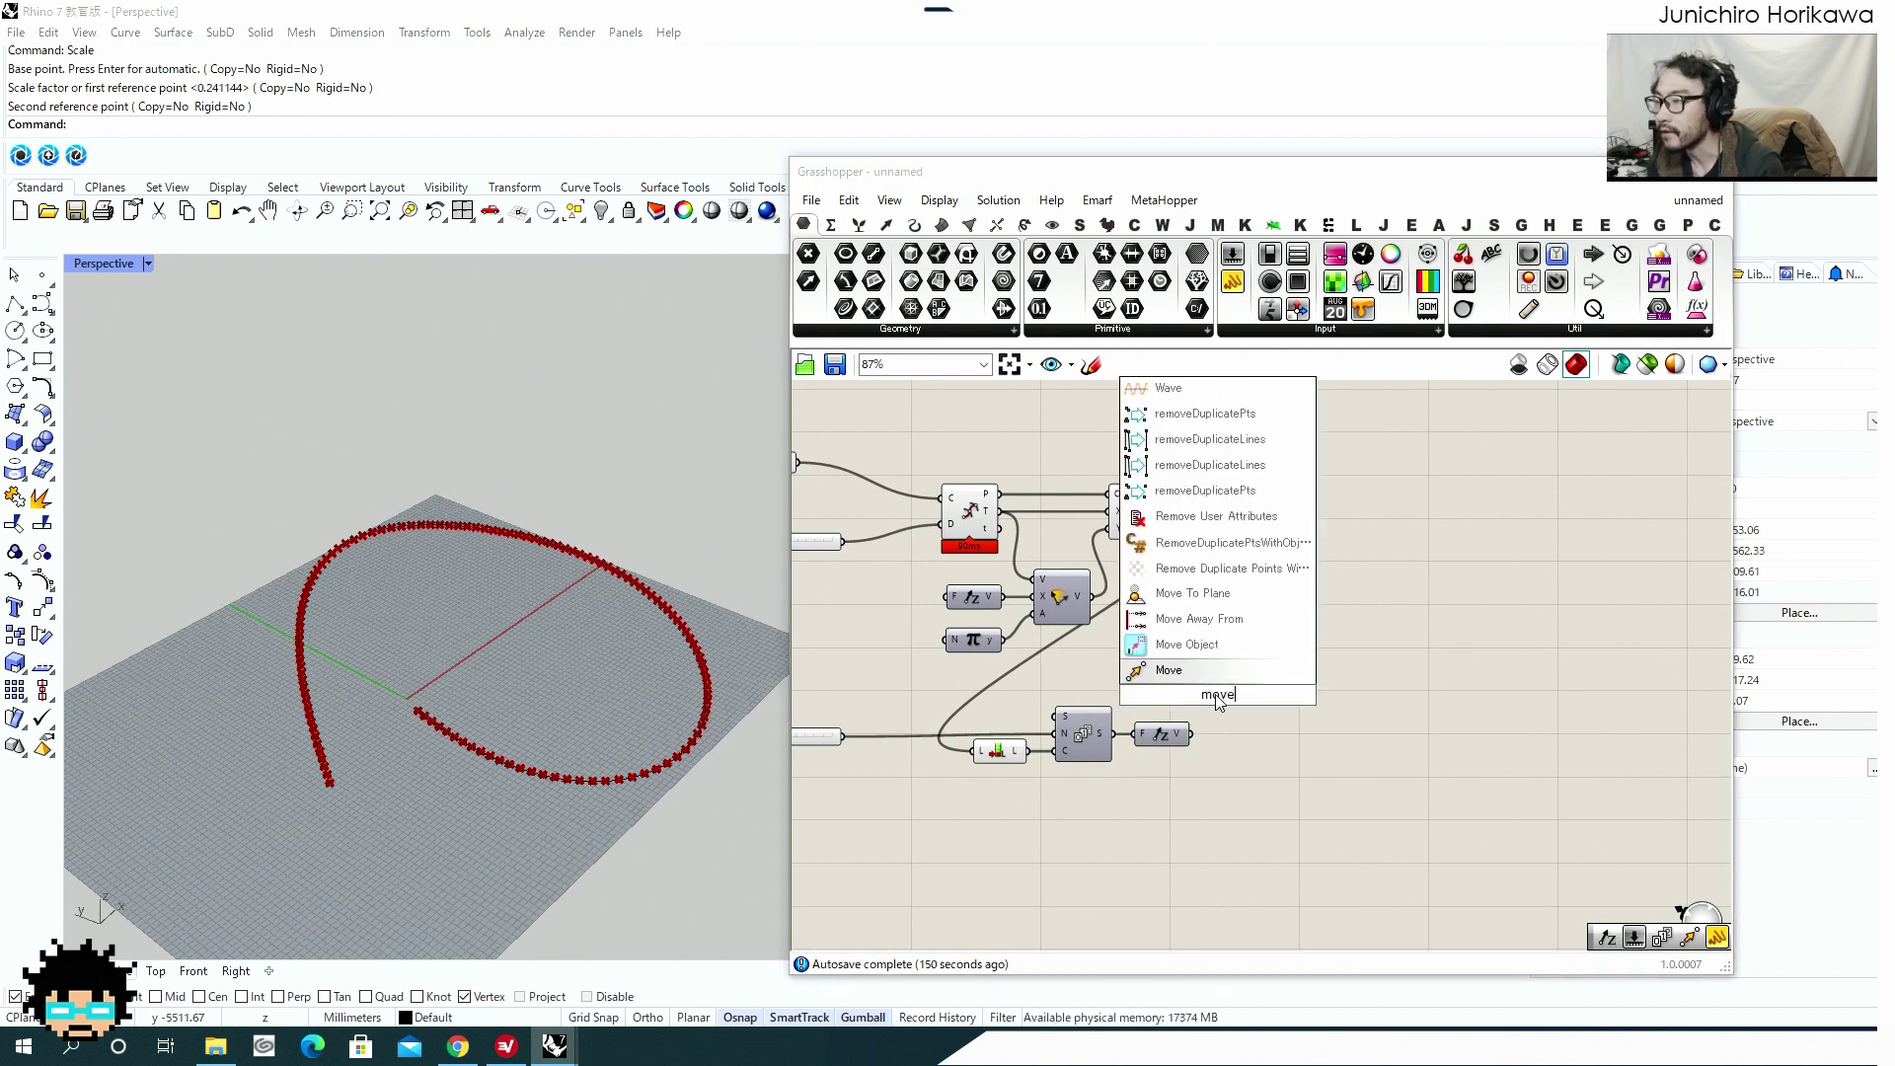
pyautogui.click(1212, 677)
pyautogui.moveTo(1212, 702); pyautogui.dragTo(1262, 718)
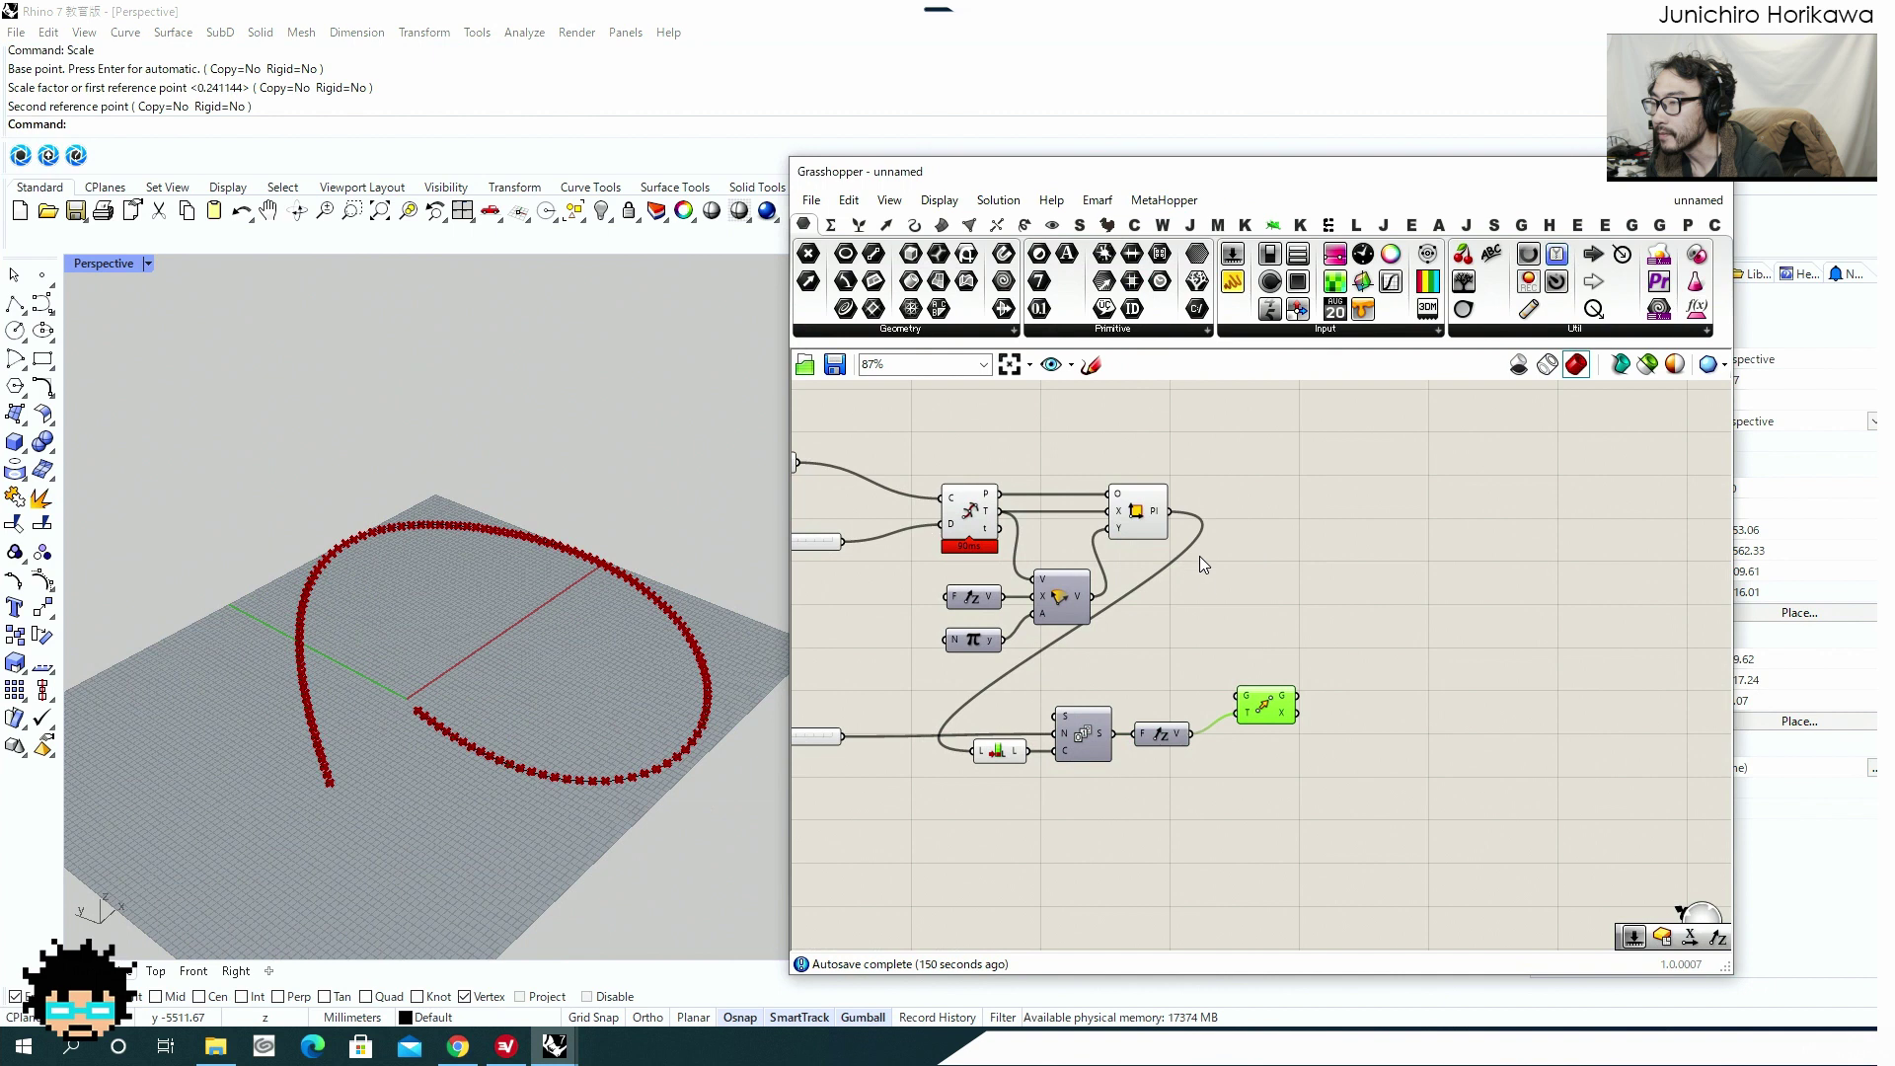
pyautogui.moveTo(1167, 512); pyautogui.dragTo(1255, 702)
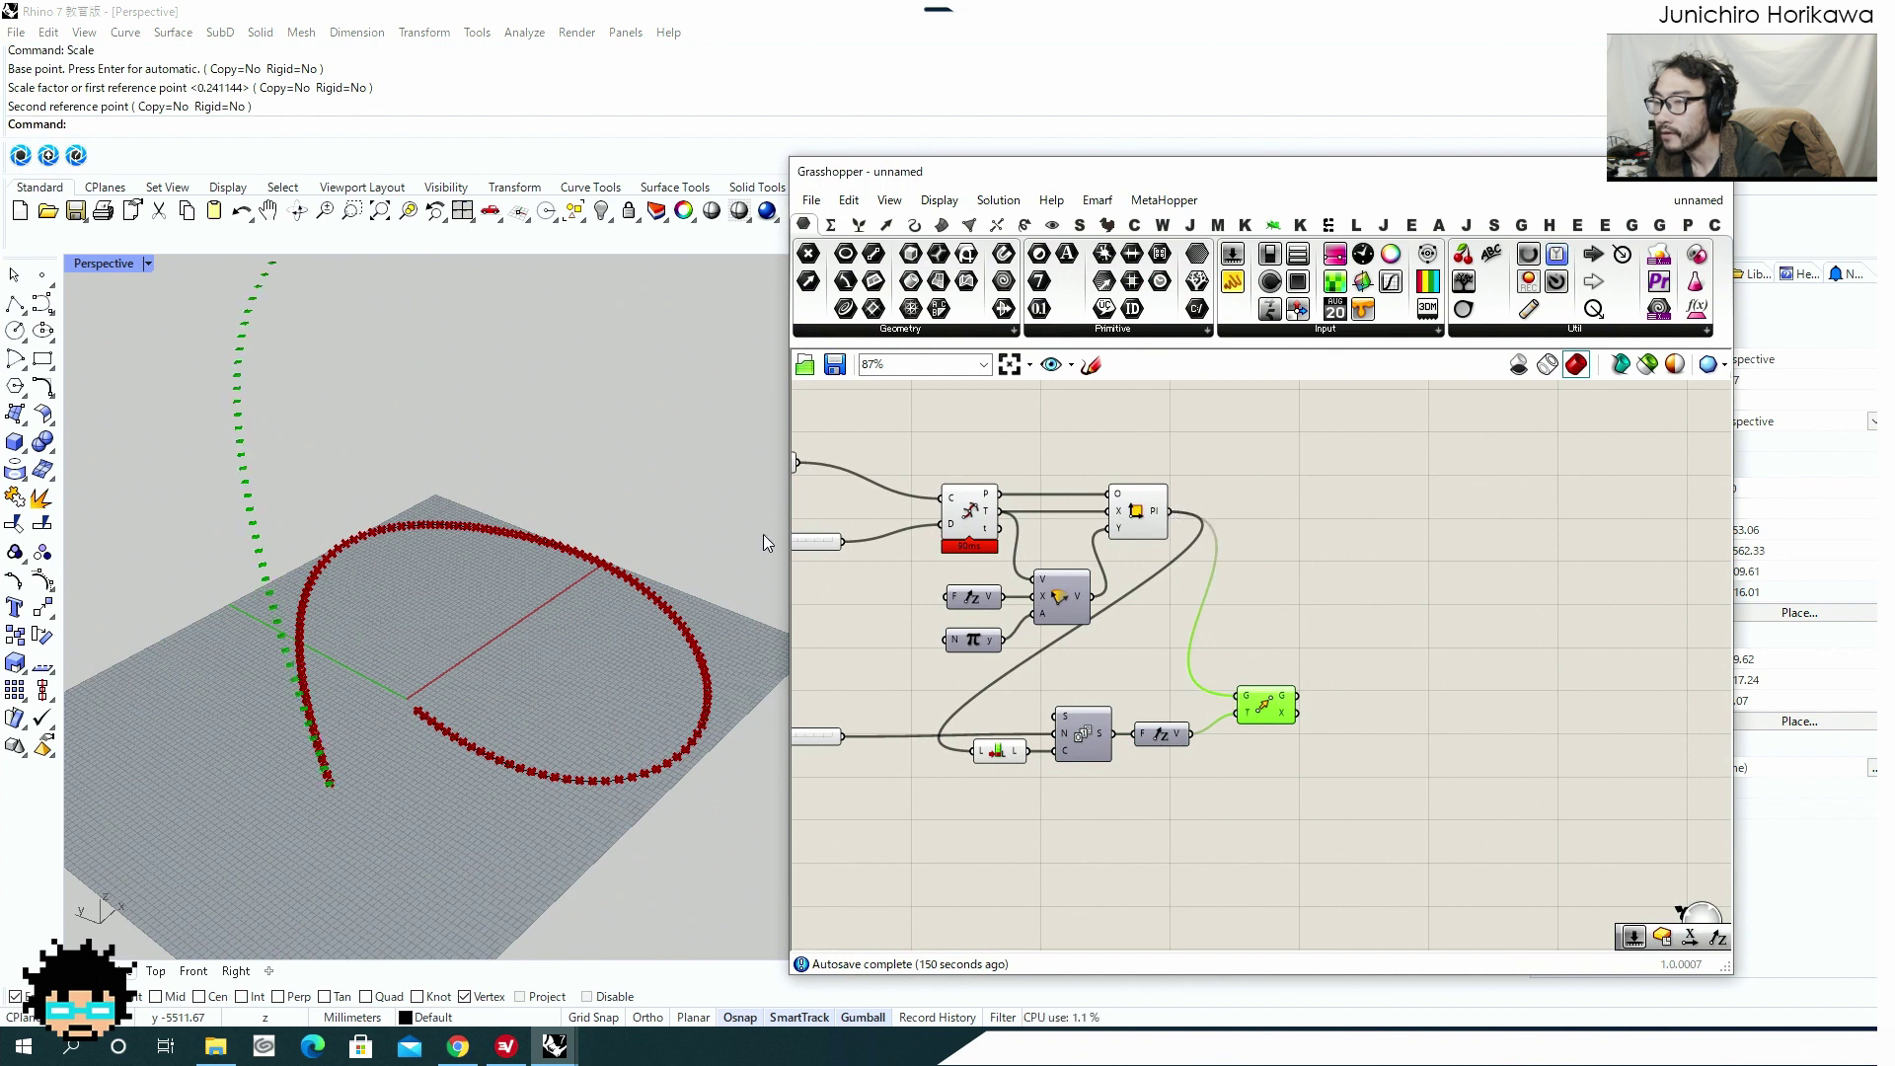
pyautogui.scroll(-3, 455, 477)
pyautogui.moveTo(456, 478); pyautogui.dragTo(661, 588, button='right')
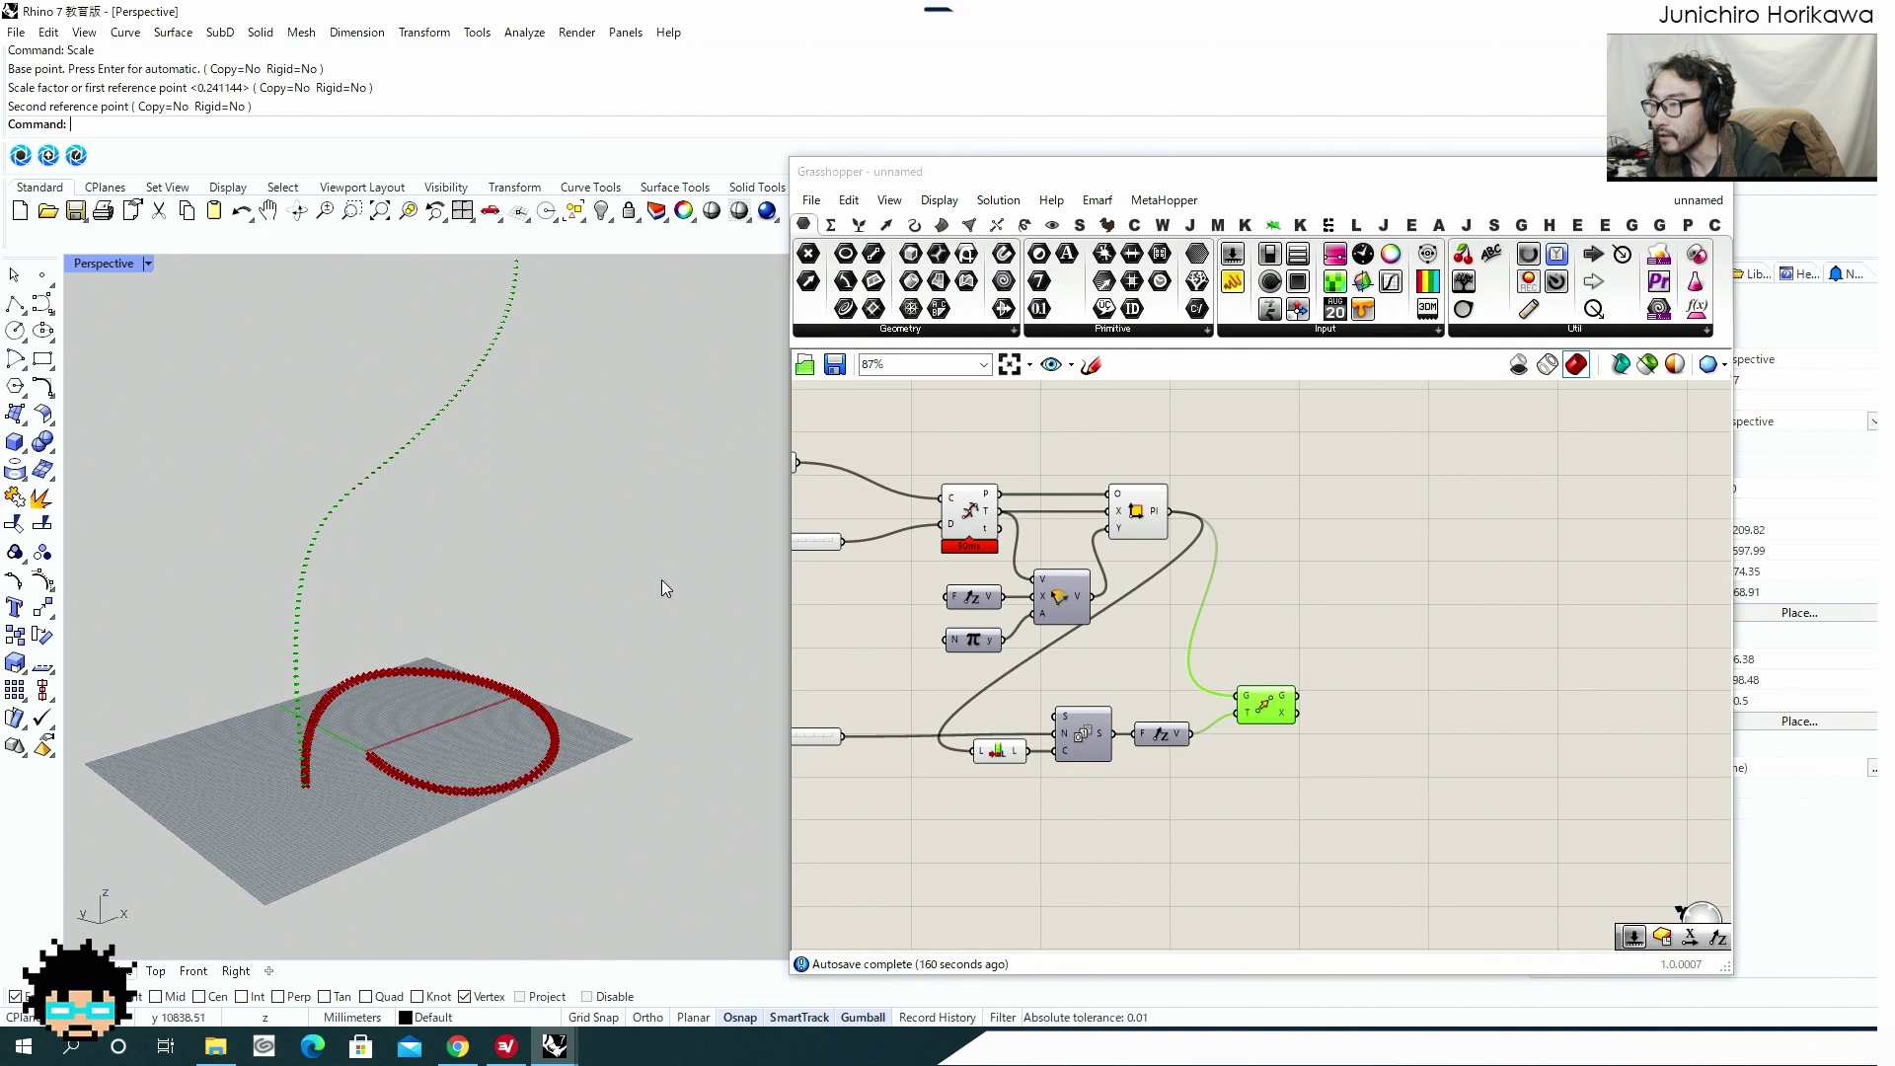
pyautogui.click(1278, 713)
pyautogui.scroll(1, 1283, 725)
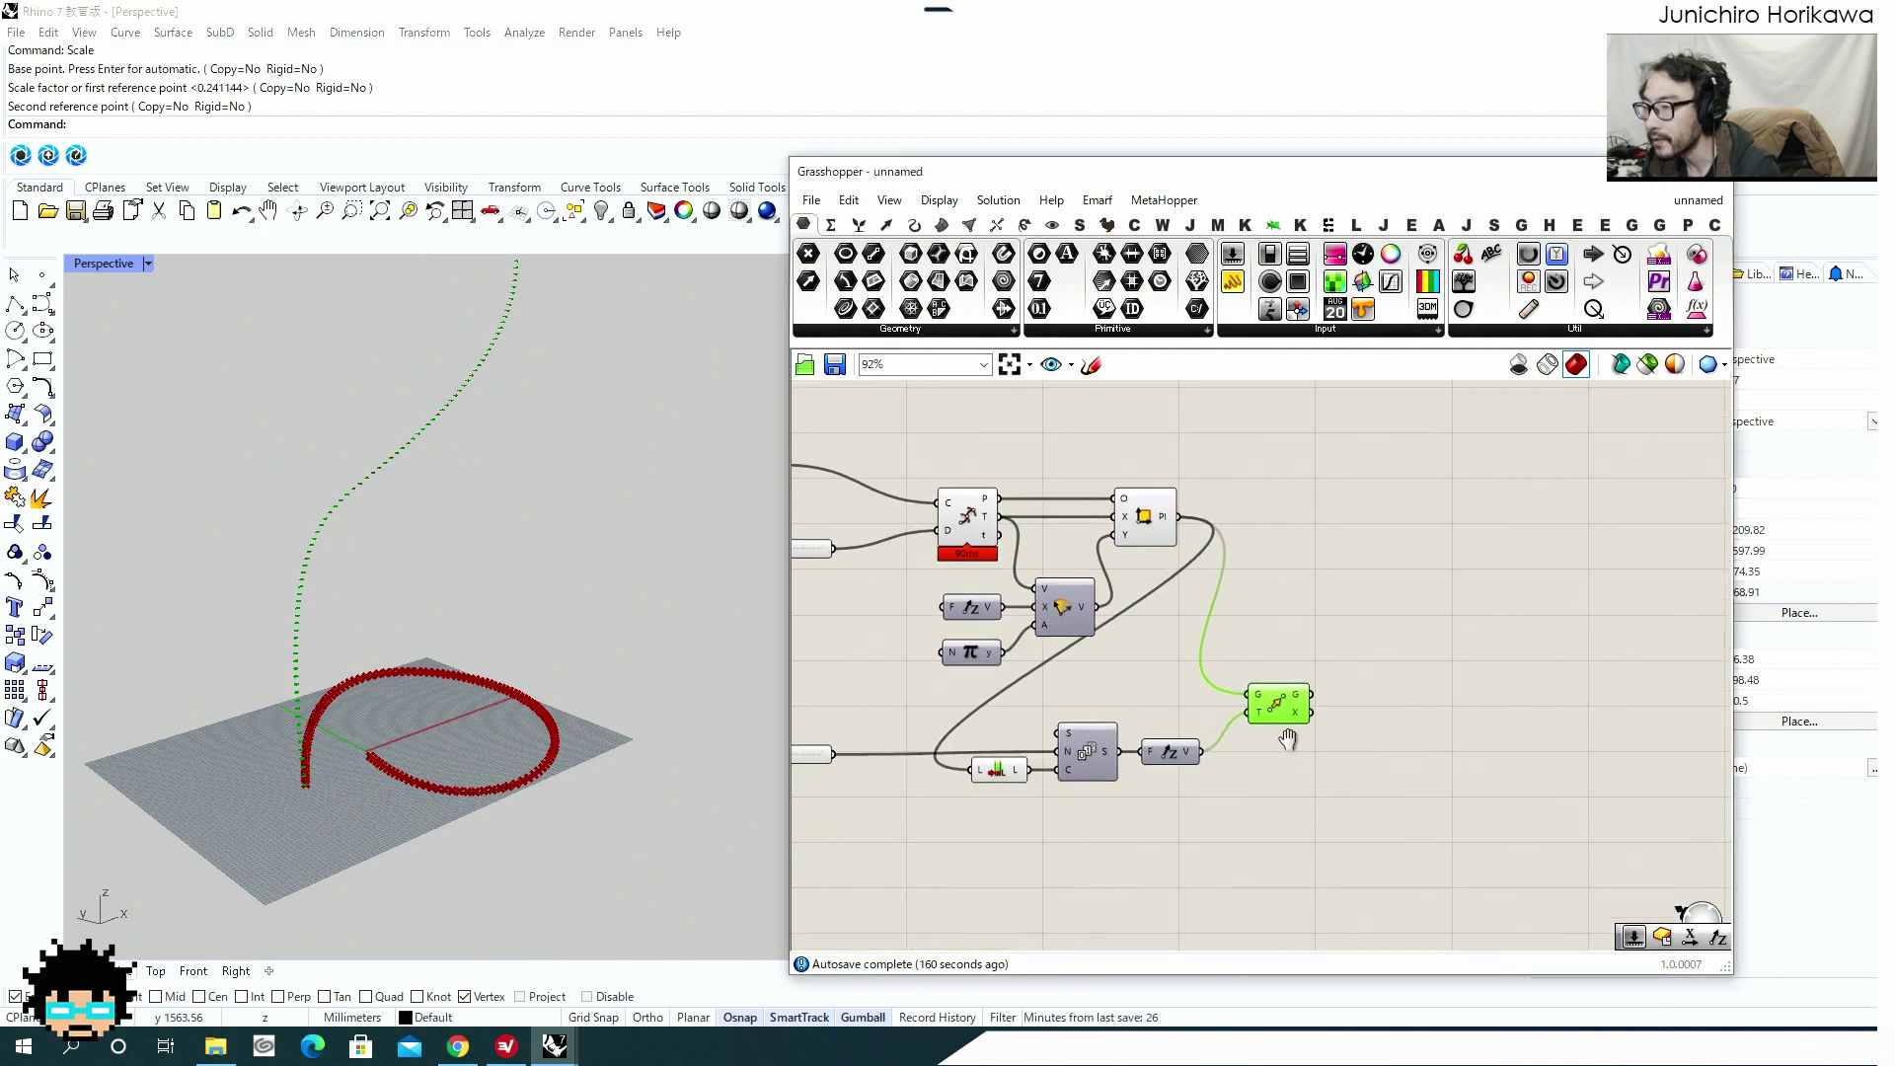
# Add a Center Box component and wire the moved planes into its base input.
pyautogui.doubleClick(1374, 630)
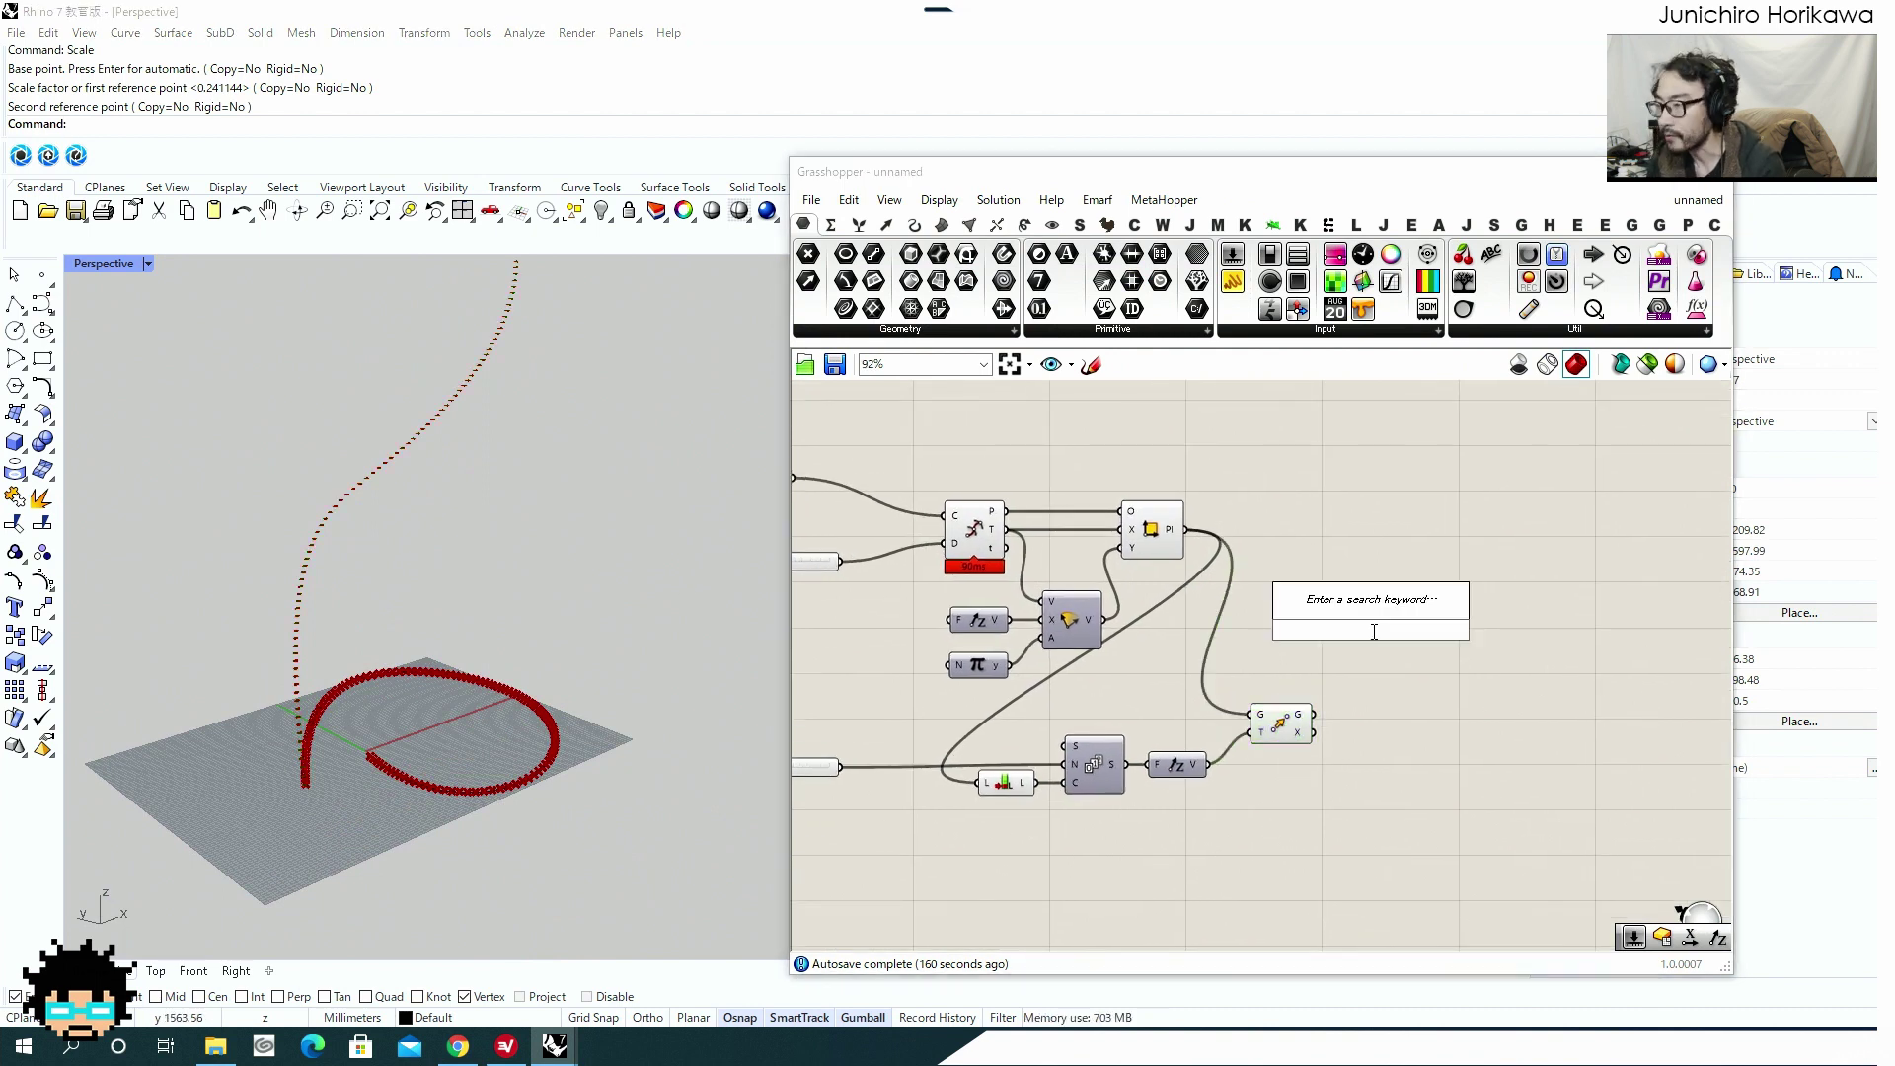
pyautogui.write('box')
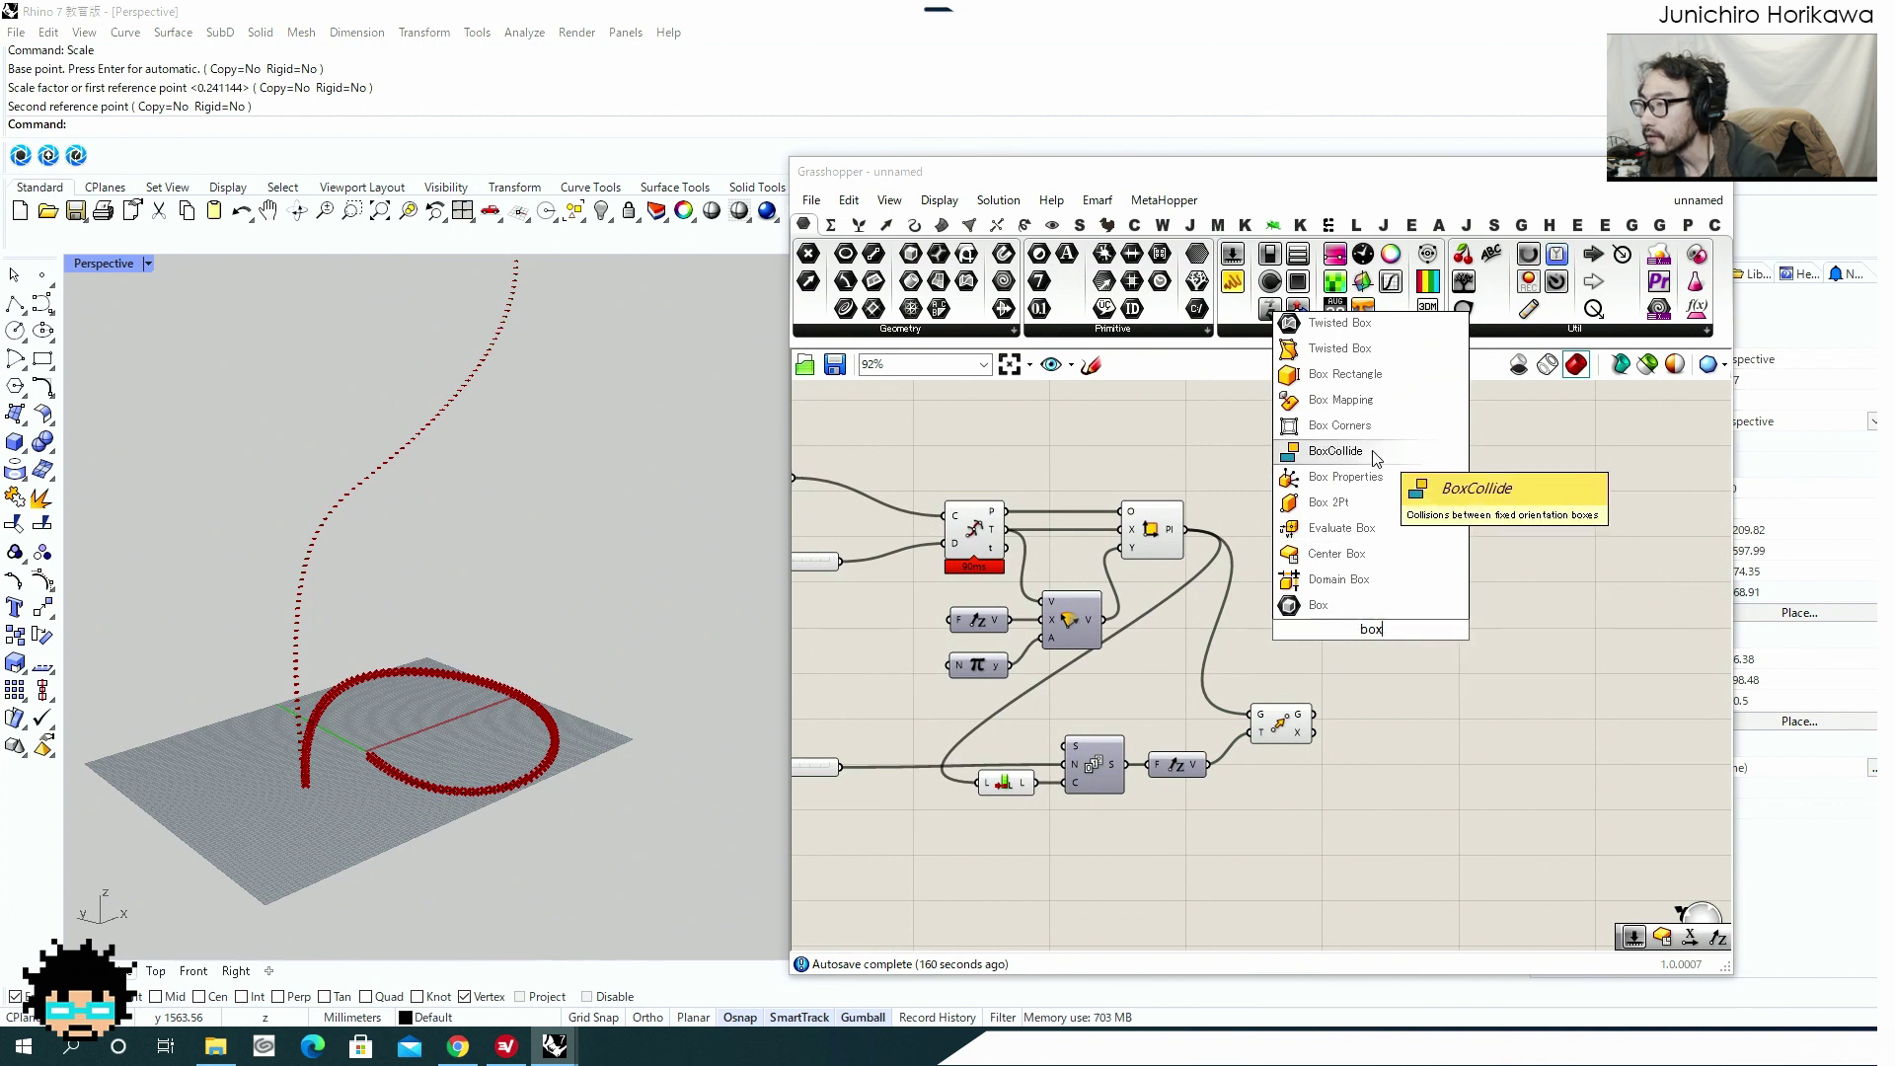
pyautogui.click(1366, 555)
pyautogui.scroll(1, 1366, 572)
pyautogui.moveTo(1376, 617); pyautogui.dragTo(1391, 728)
pyautogui.click(1271, 696)
pyautogui.moveTo(1271, 700); pyautogui.dragTo(1360, 714)
pyautogui.moveTo(1394, 744)
pyautogui.mouseDown()
pyautogui.moveTo(1418, 724)
pyautogui.moveTo(1415, 750)
pyautogui.moveTo(1385, 737)
pyautogui.moveTo(1382, 769)
pyautogui.mouseUp()
pyautogui.moveTo(1376, 762); pyautogui.dragTo(1456, 750, button='right')
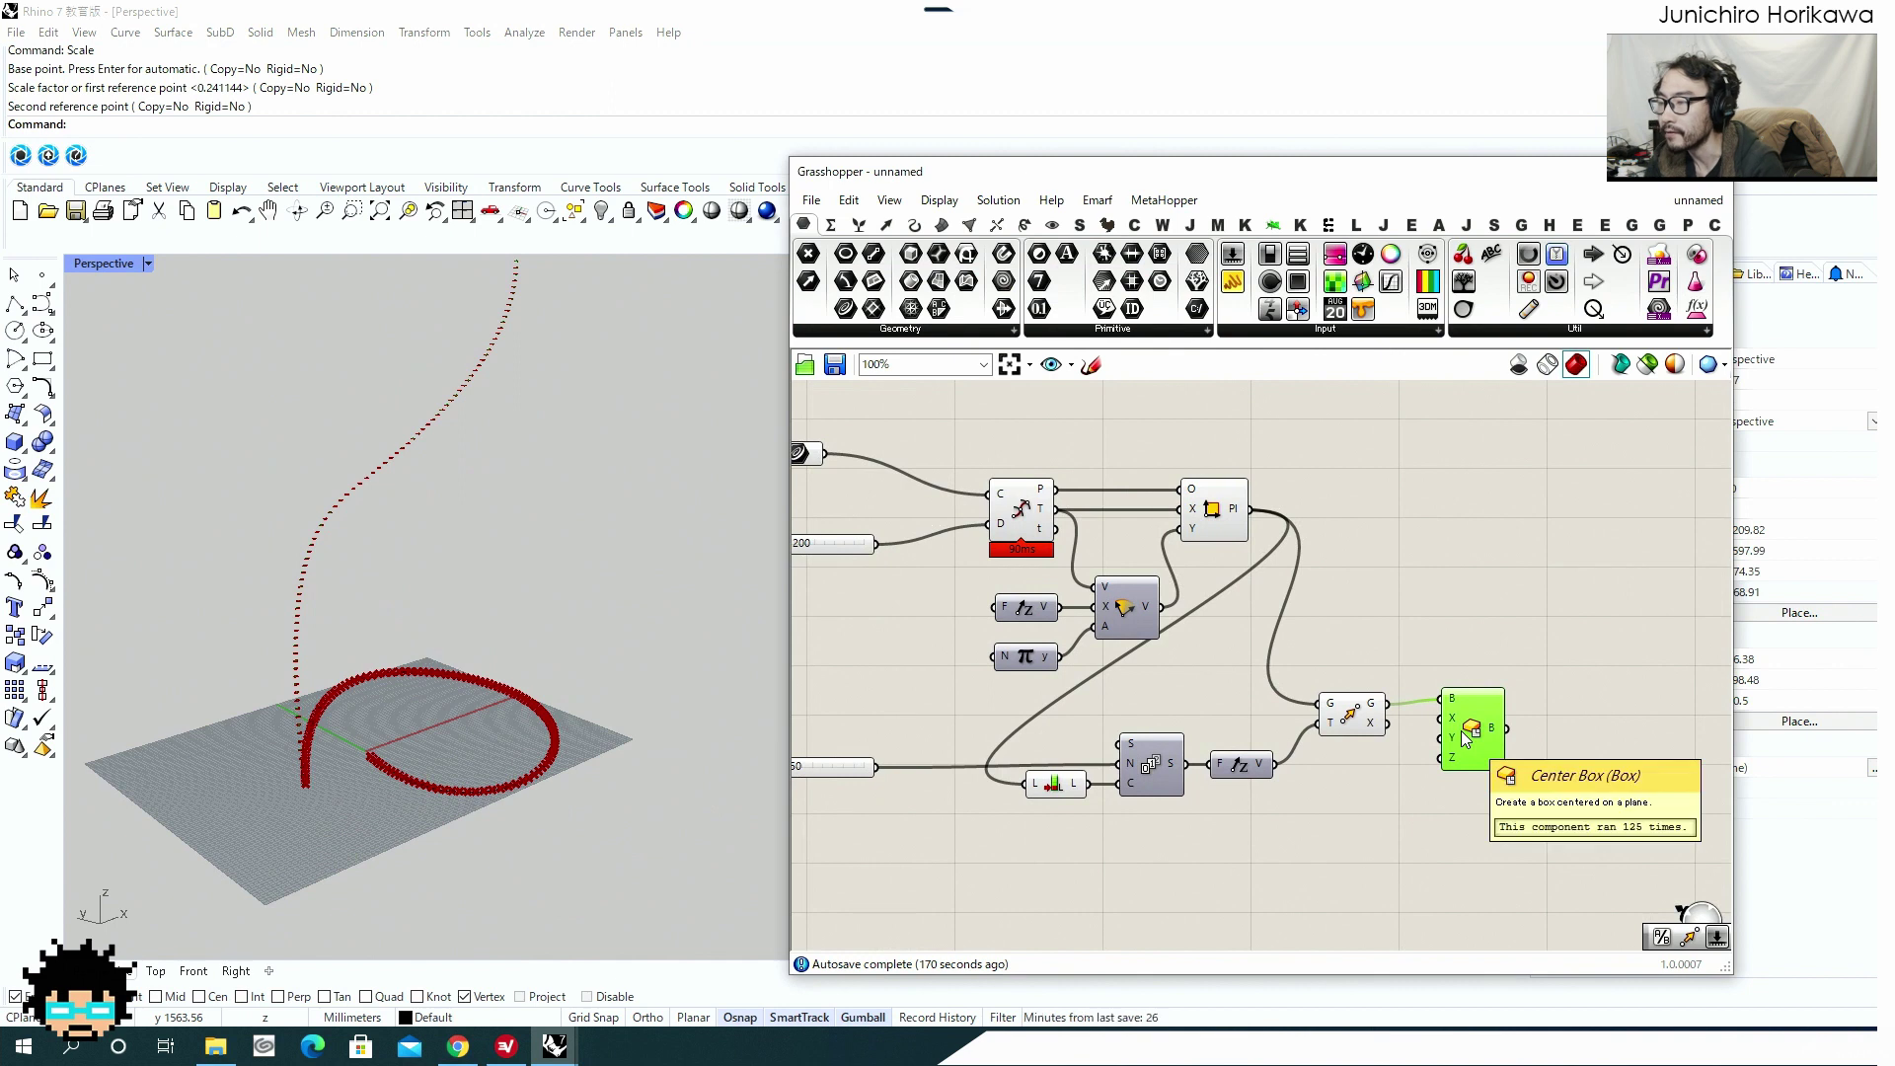
pyautogui.moveTo(1461, 731)
pyautogui.mouseDown()
pyautogui.moveTo(1409, 753)
pyautogui.moveTo(1451, 735)
pyautogui.mouseUp()
# Add a Division component with the Distance slider wired into its A input.
pyautogui.moveTo(1302, 779); pyautogui.dragTo(1473, 784, button='right')
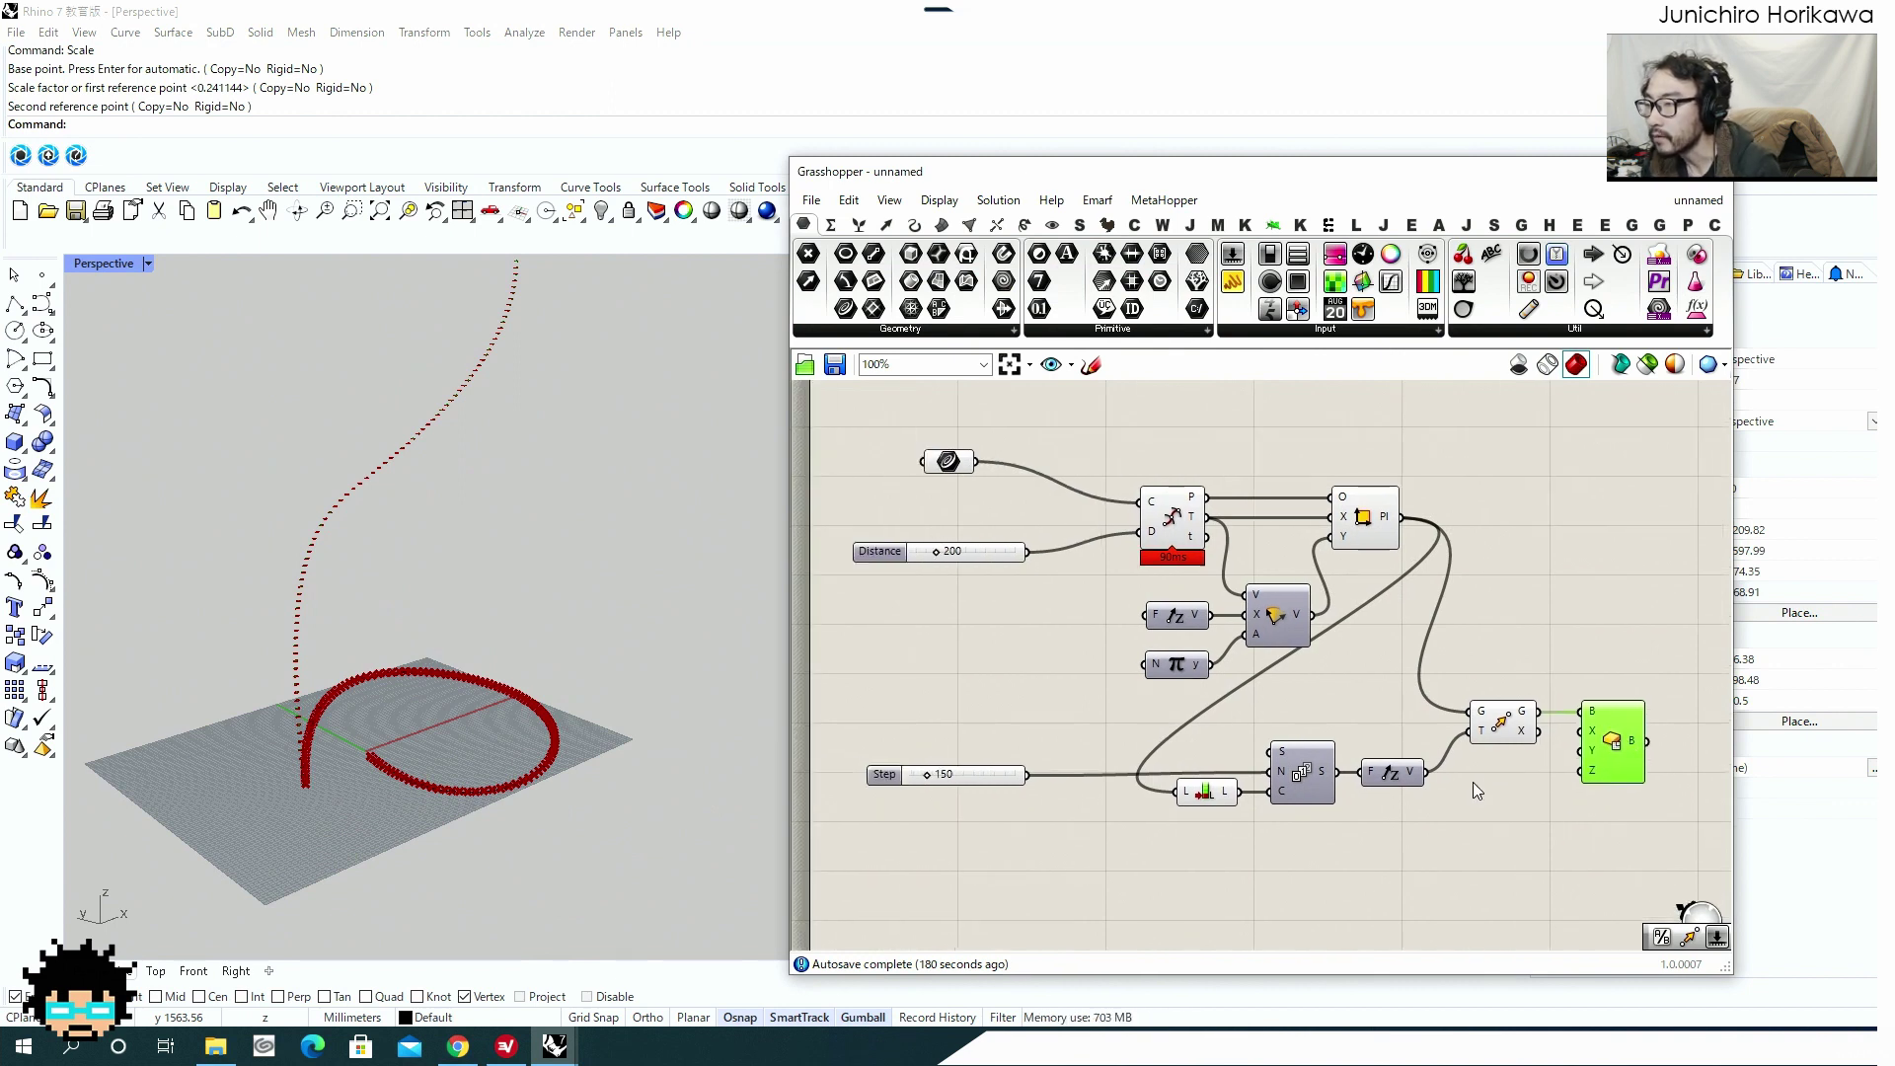
pyautogui.doubleClick(1039, 689)
pyautogui.write('divis')
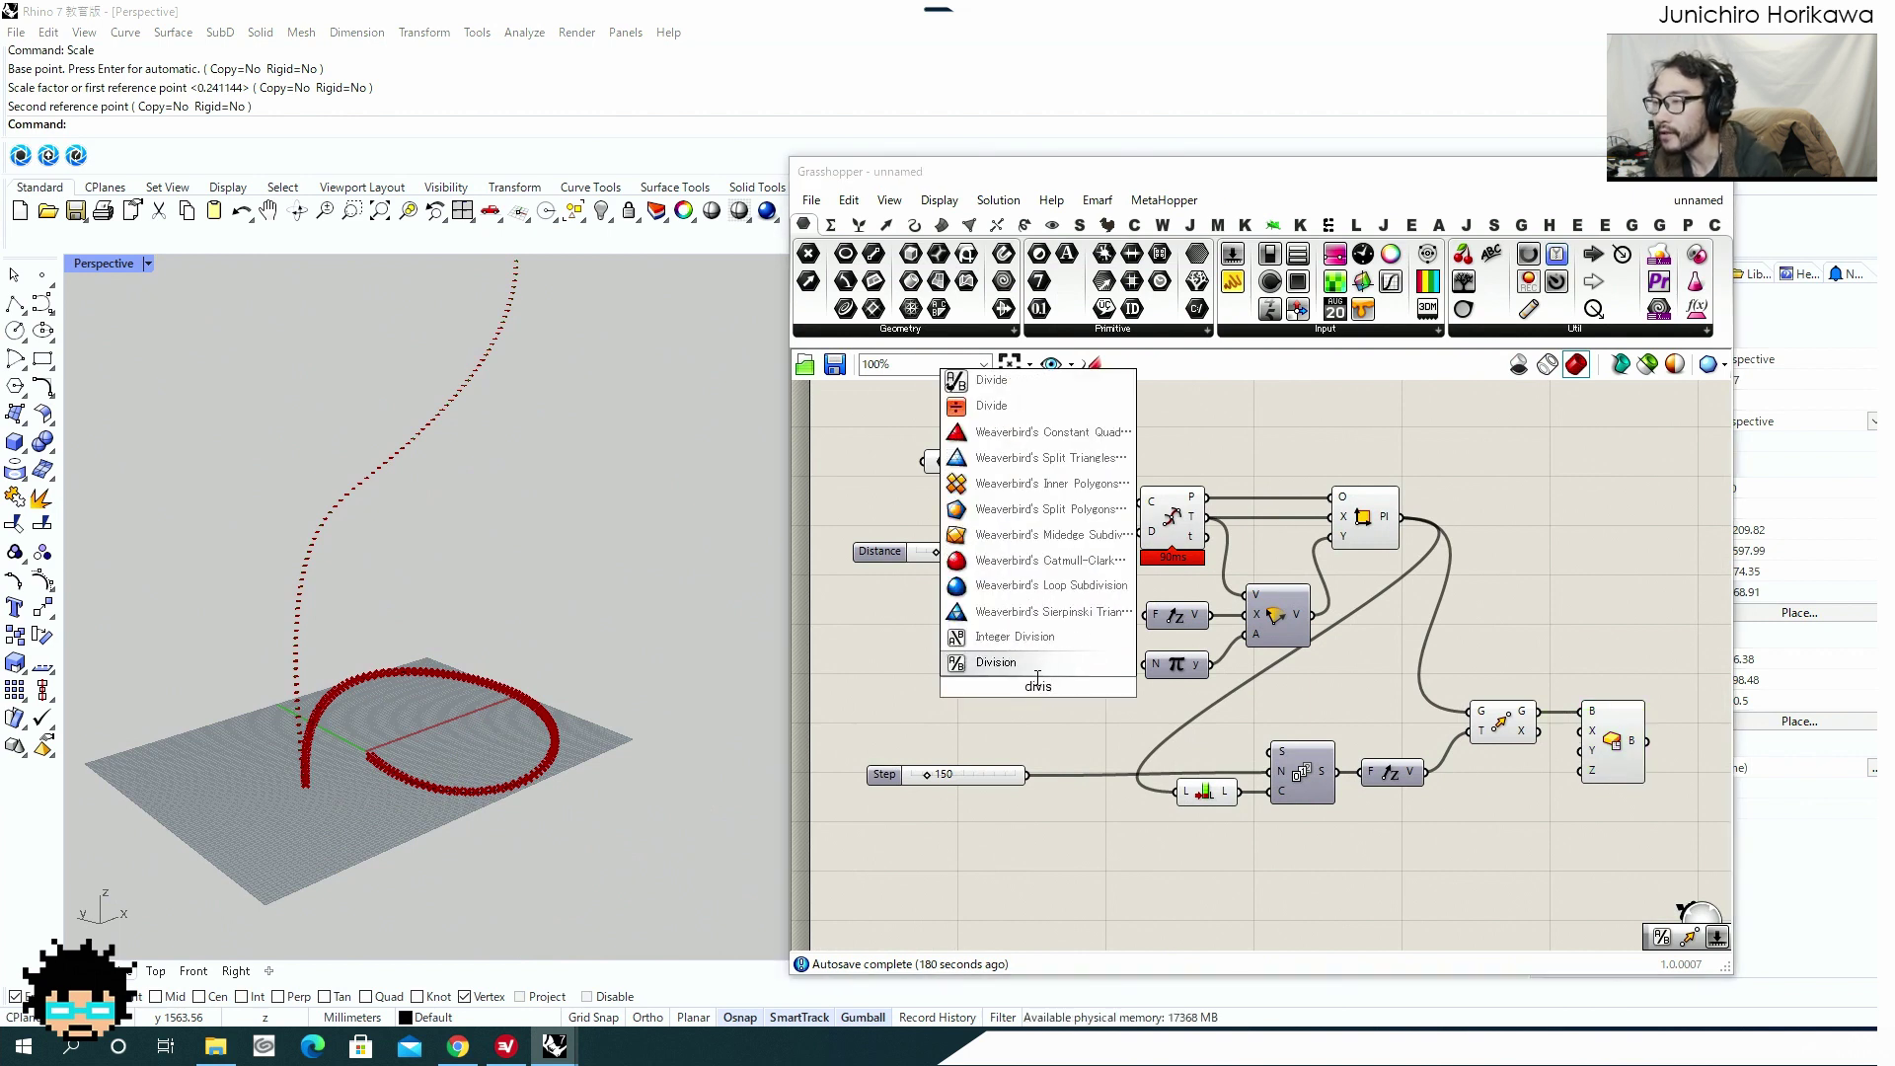
pyautogui.click(1033, 670)
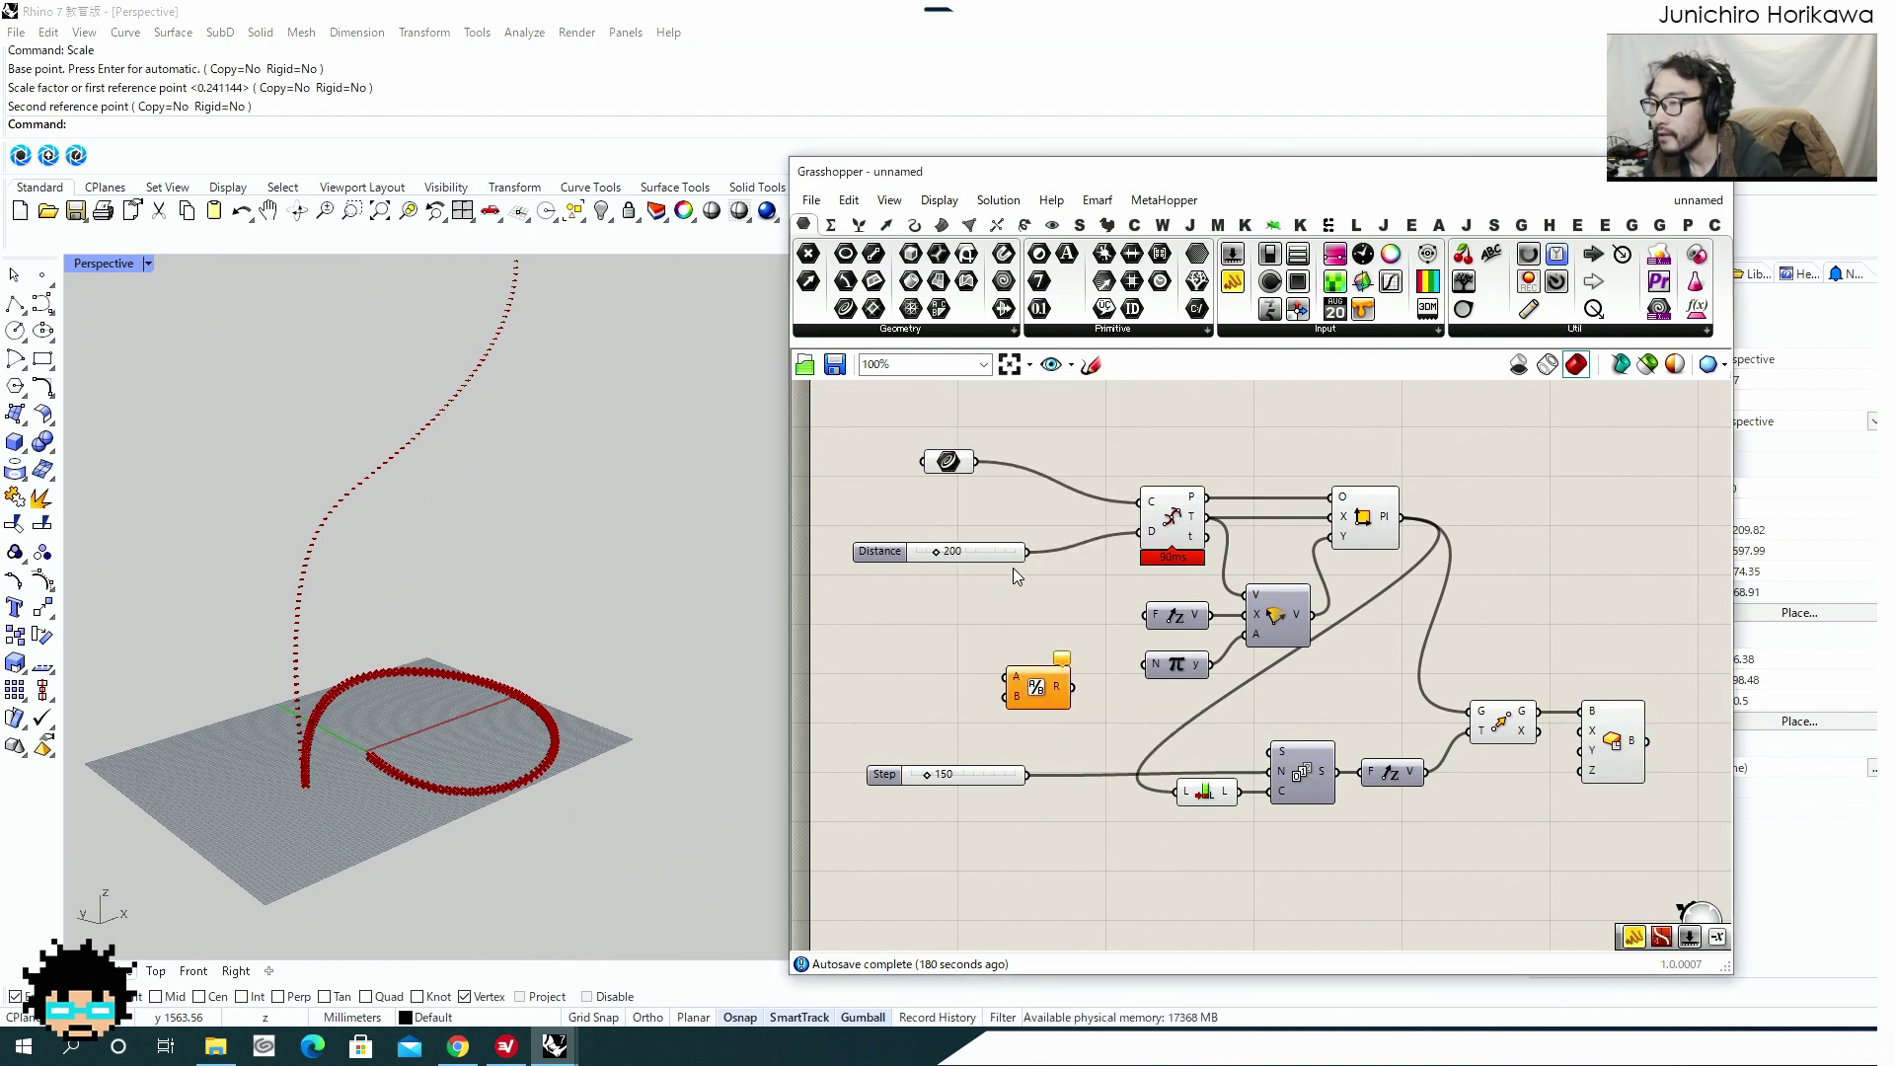
pyautogui.moveTo(1026, 551); pyautogui.dragTo(1321, 849)
# Add a panel containing 2 as the divisor and wire the halved distance into the X size of Center Box.
pyautogui.doubleClick(1176, 877)
pyautogui.write('panel')
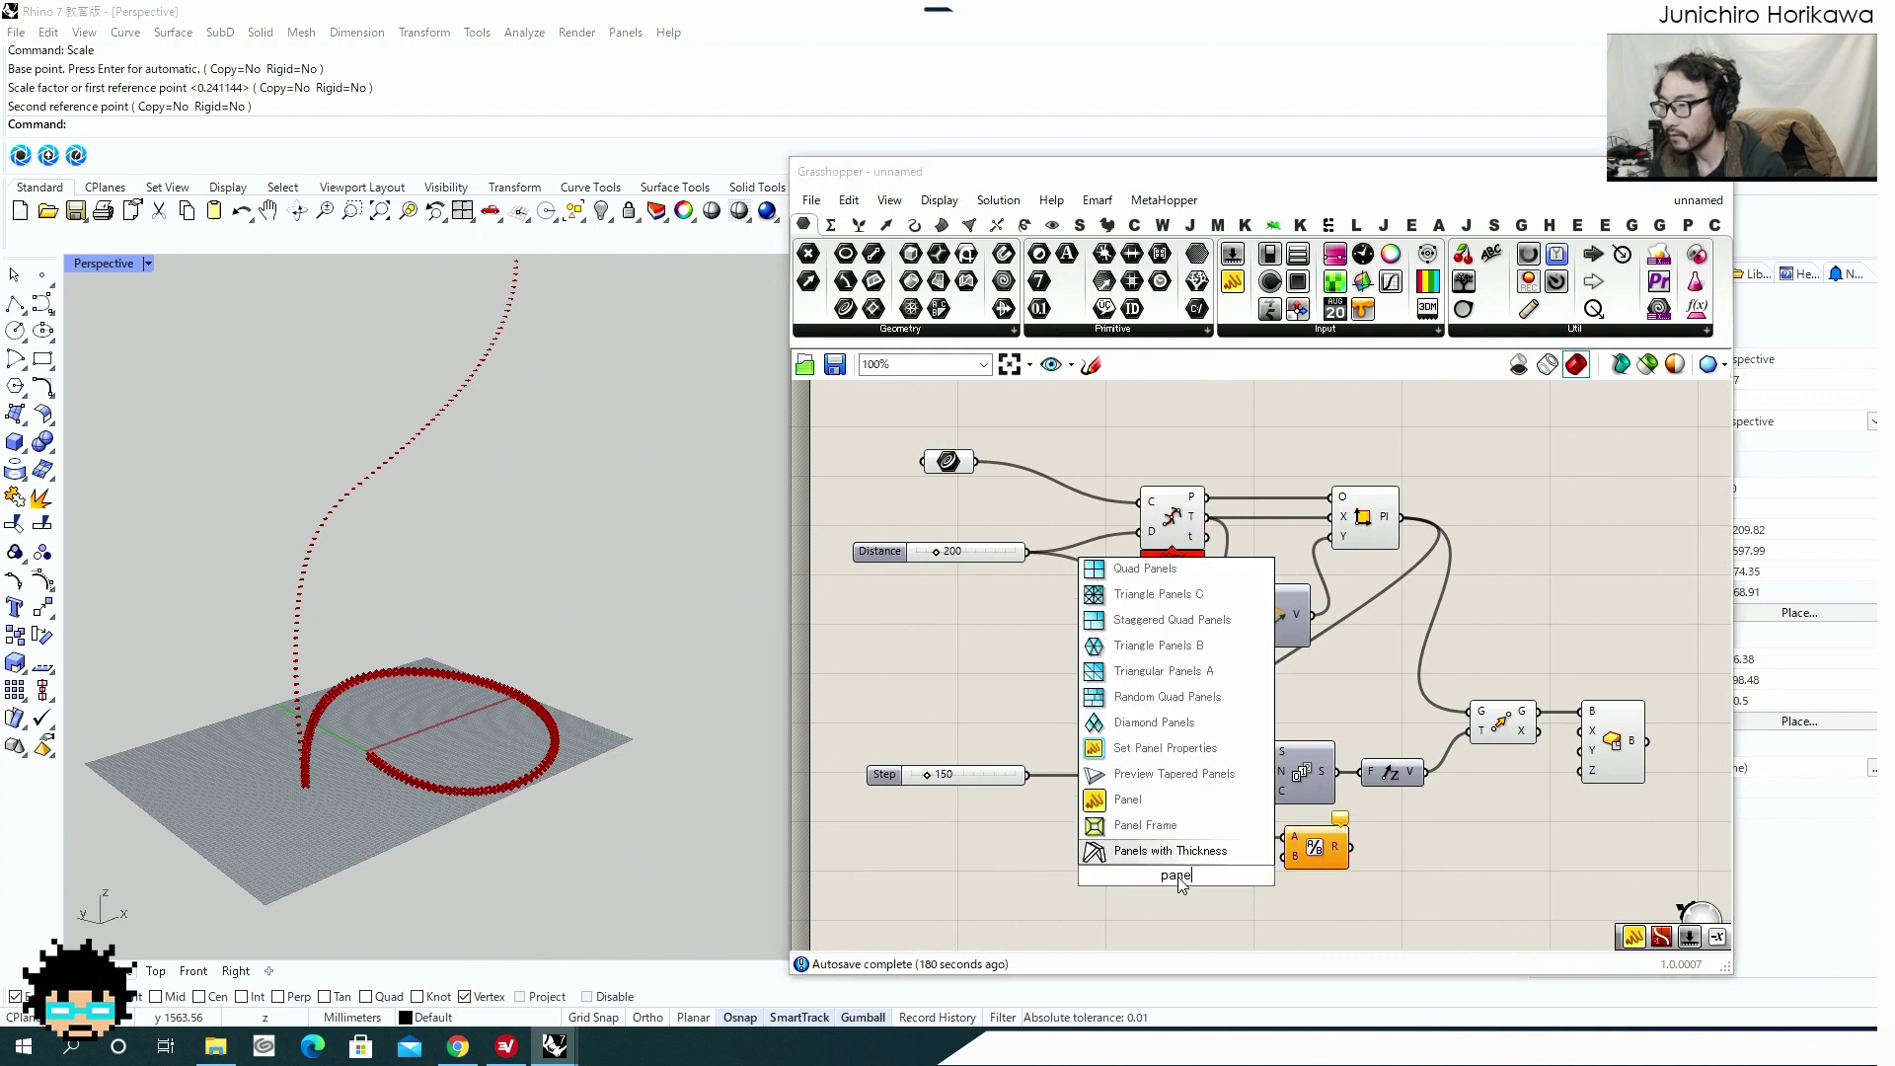
pyautogui.press('Return')
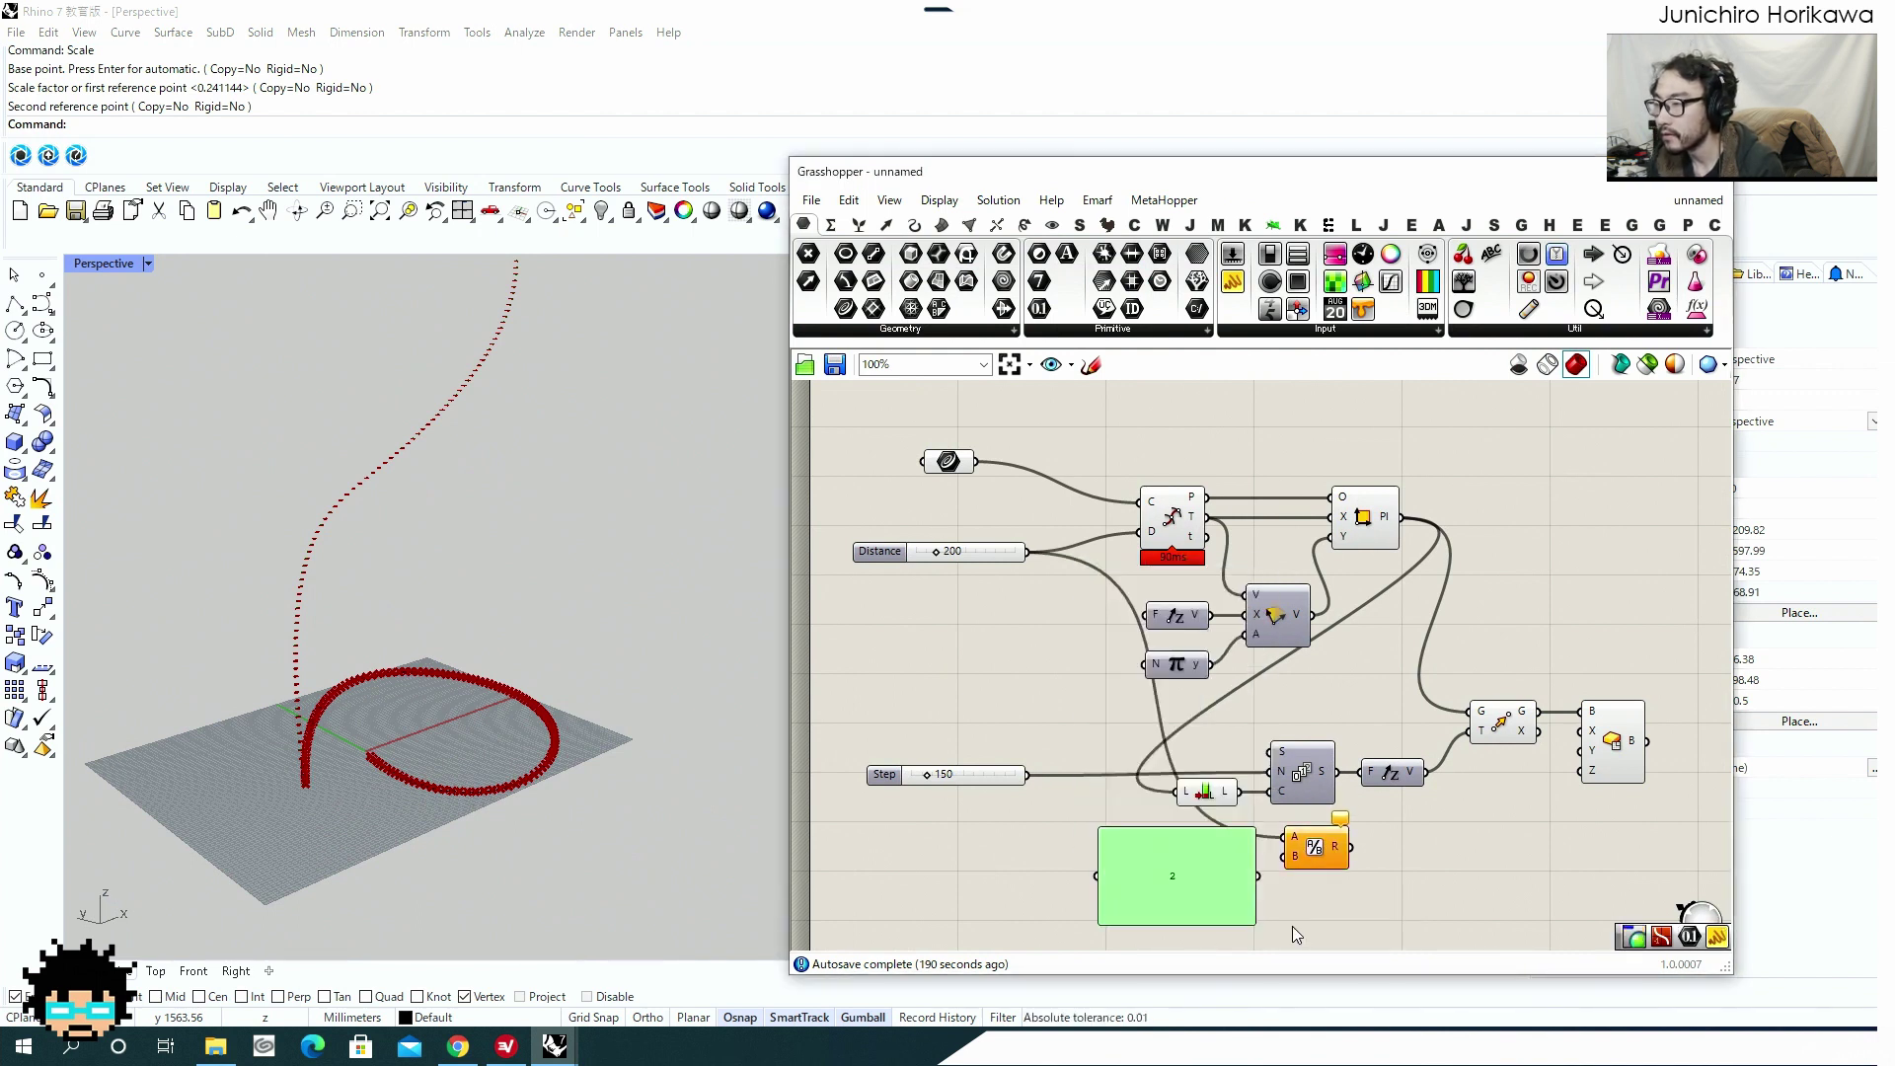
pyautogui.click(1286, 924)
pyautogui.moveTo(1256, 923); pyautogui.dragTo(1285, 856)
pyautogui.moveTo(1153, 877); pyautogui.dragTo(1217, 893)
pyautogui.moveTo(1321, 872); pyautogui.dragTo(1234, 851, button='right')
pyautogui.moveTo(1235, 836); pyautogui.dragTo(1229, 839)
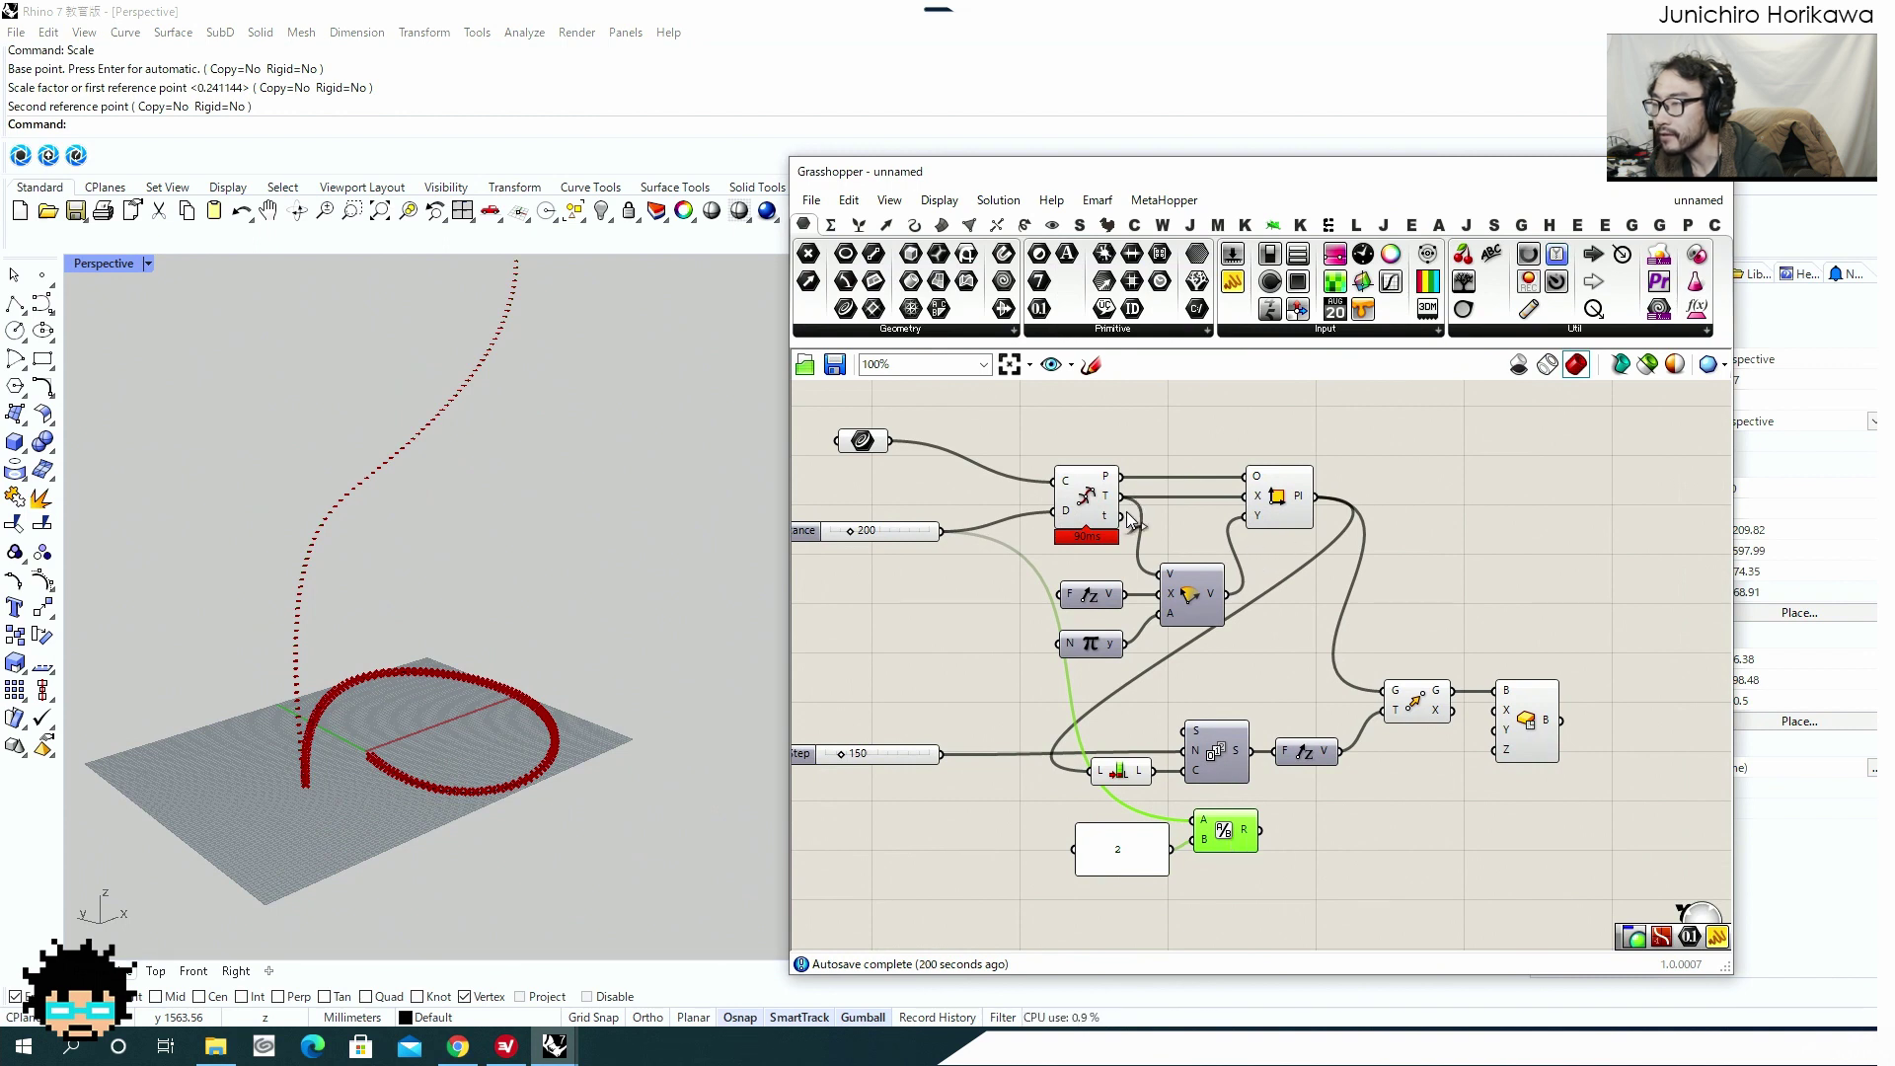
pyautogui.moveTo(1264, 834); pyautogui.dragTo(1520, 728)
pyautogui.moveTo(1236, 851); pyautogui.dragTo(1260, 810, button='right')
# Duplicate the Division component, wire the Step slider into its A input and its result into the Z size of Center Box.
pyautogui.moveTo(1276, 840); pyautogui.dragTo(1316, 884)
pyautogui.click(1352, 861)
pyautogui.hotkey('ctrl', 'c')
pyautogui.hotkey('ctrl', 'v')
pyautogui.moveTo(965, 711); pyautogui.dragTo(1274, 865)
pyautogui.moveTo(1472, 758); pyautogui.dragTo(1535, 708)
pyautogui.moveTo(1313, 849); pyautogui.dragTo(1309, 811, button='right')
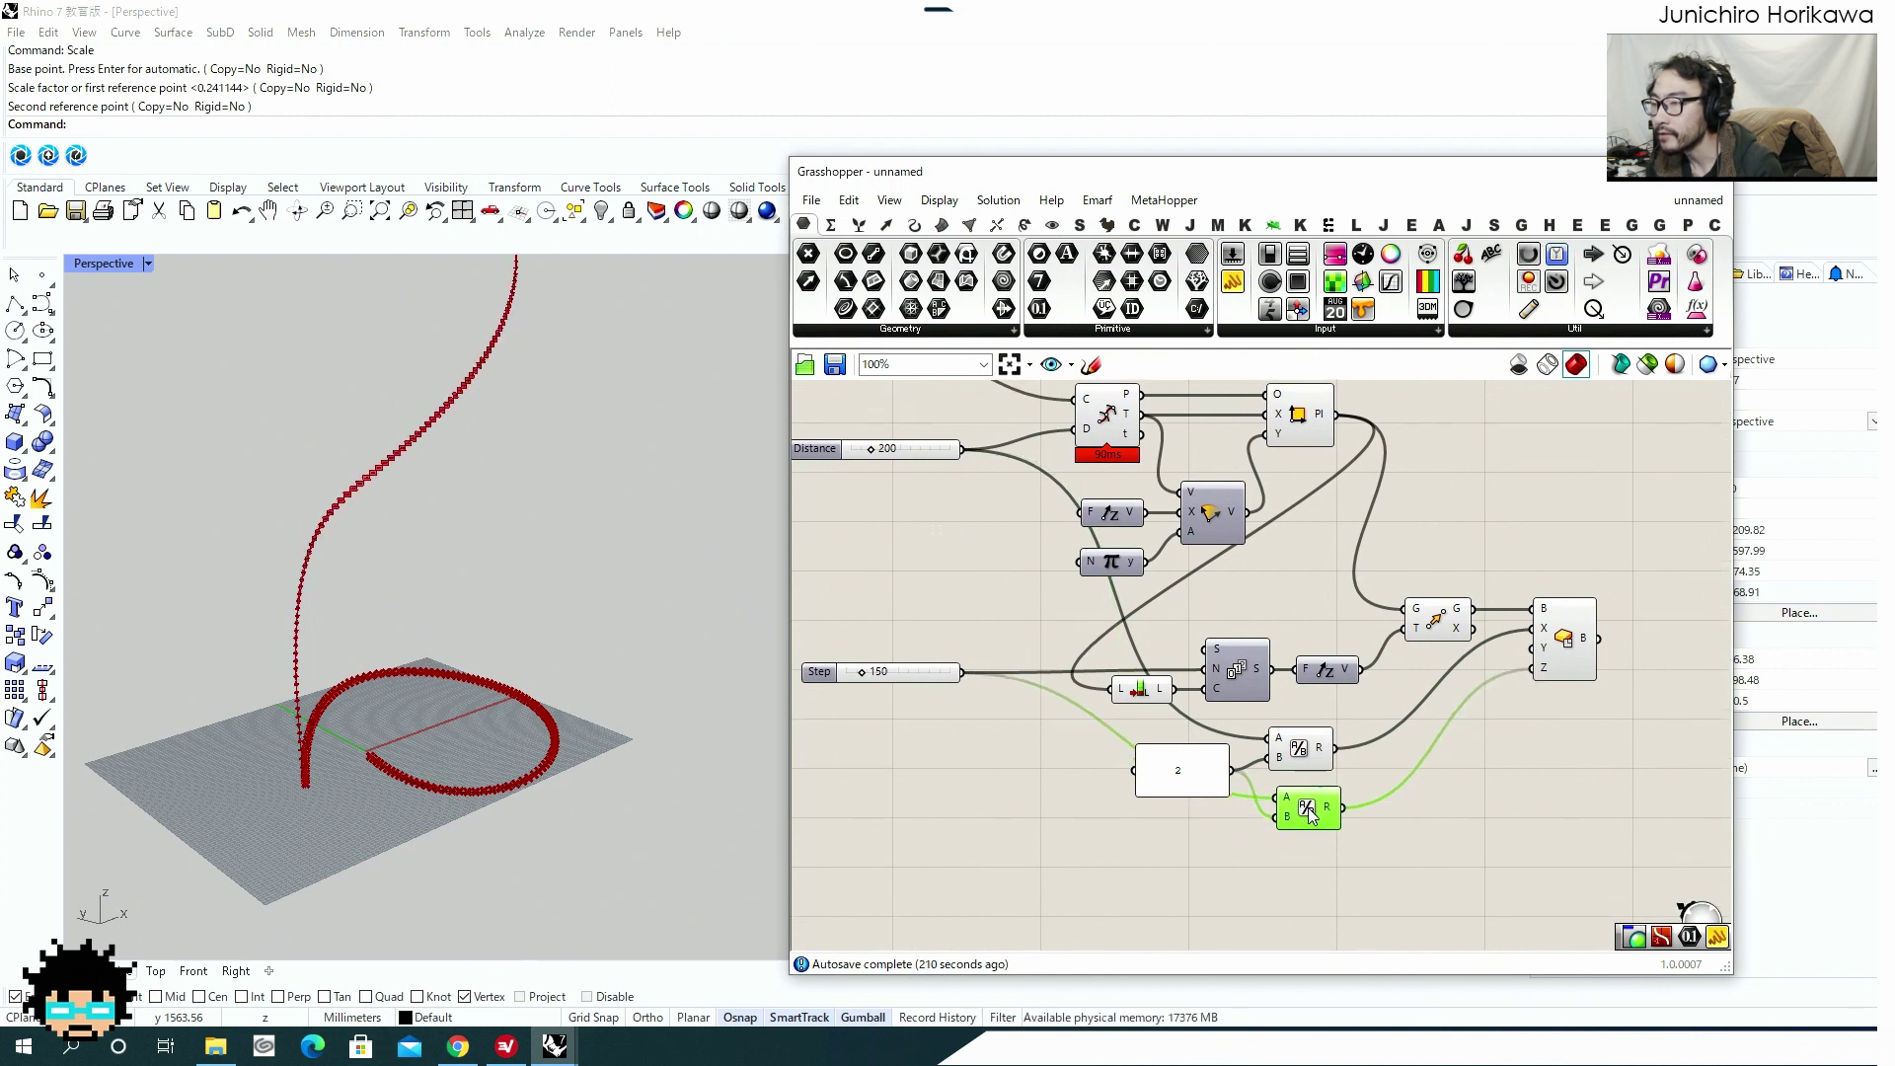
pyautogui.moveTo(1308, 814); pyautogui.dragTo(1301, 818)
# Add a number slider with a value of 500 beneath the Step slider.
pyautogui.moveTo(871, 851); pyautogui.dragTo(961, 843, button='right')
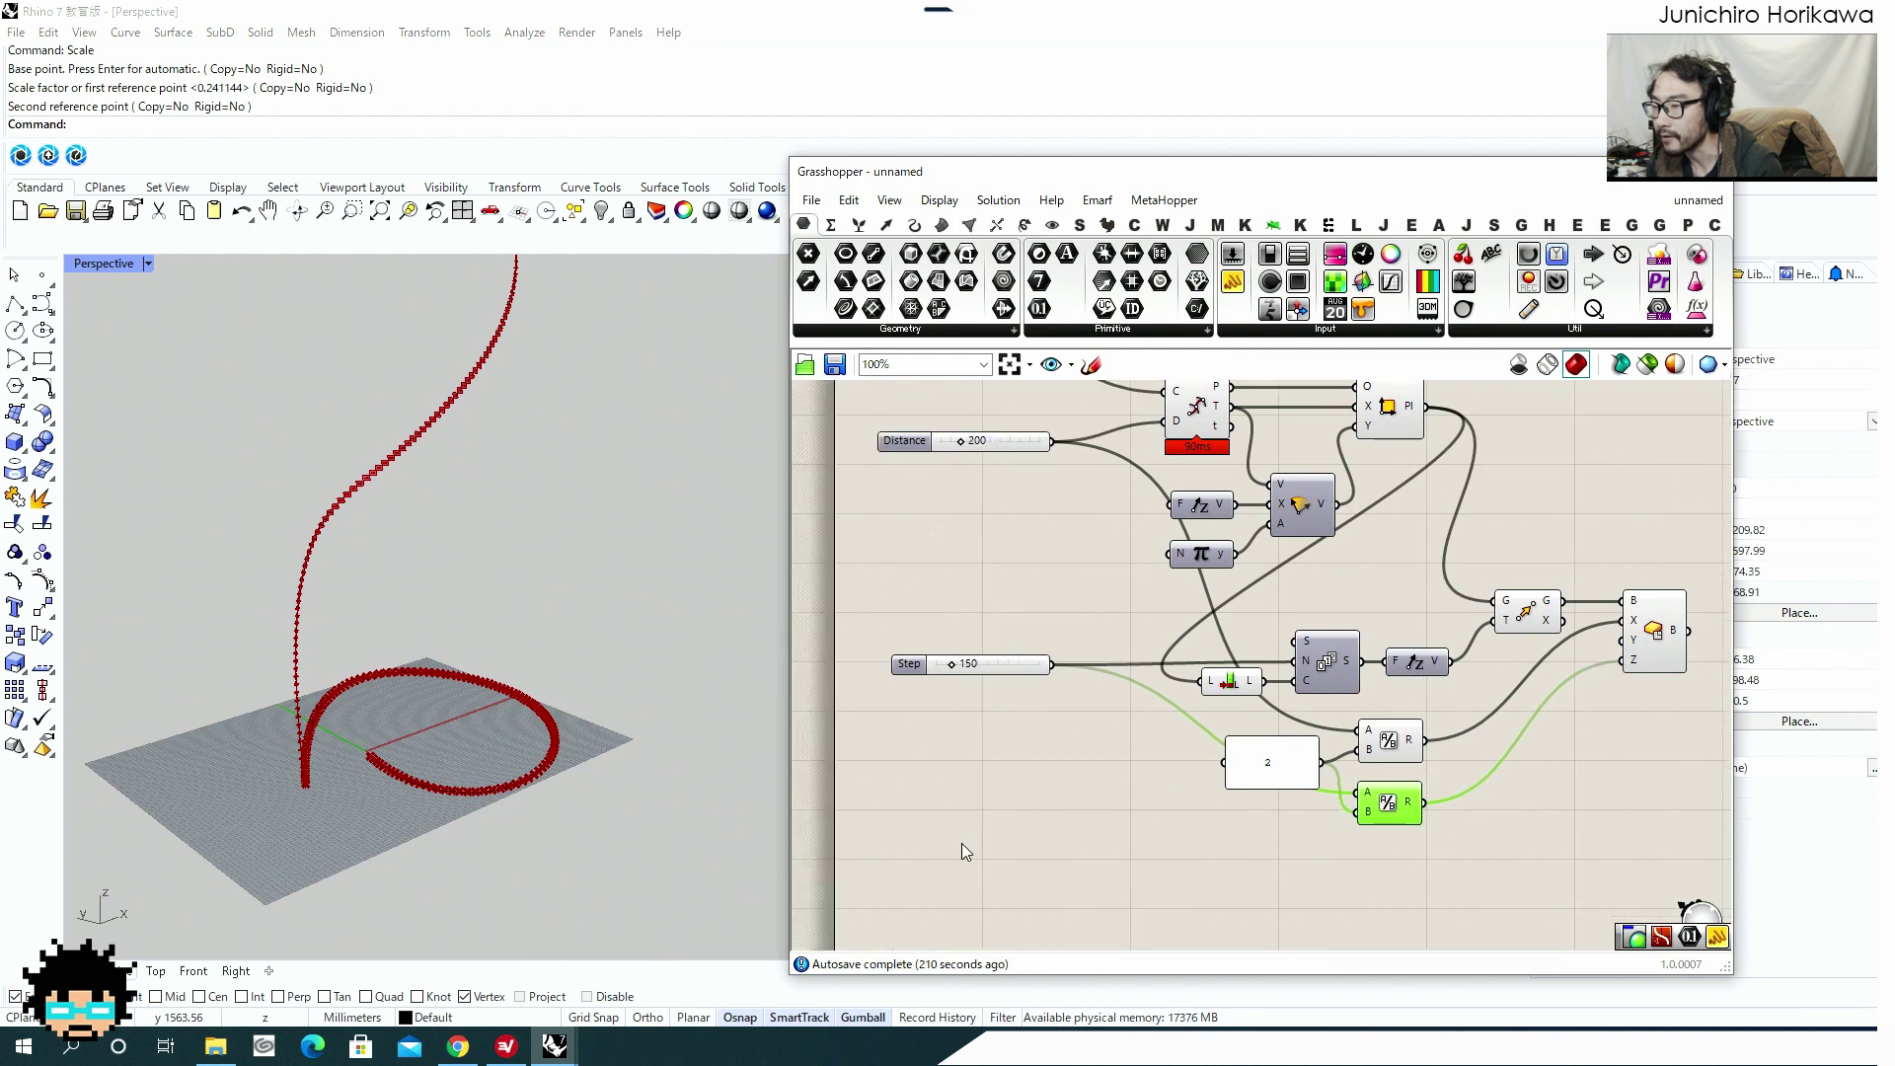
pyautogui.doubleClick(961, 842)
pyautogui.write('500')
pyautogui.press('Return')
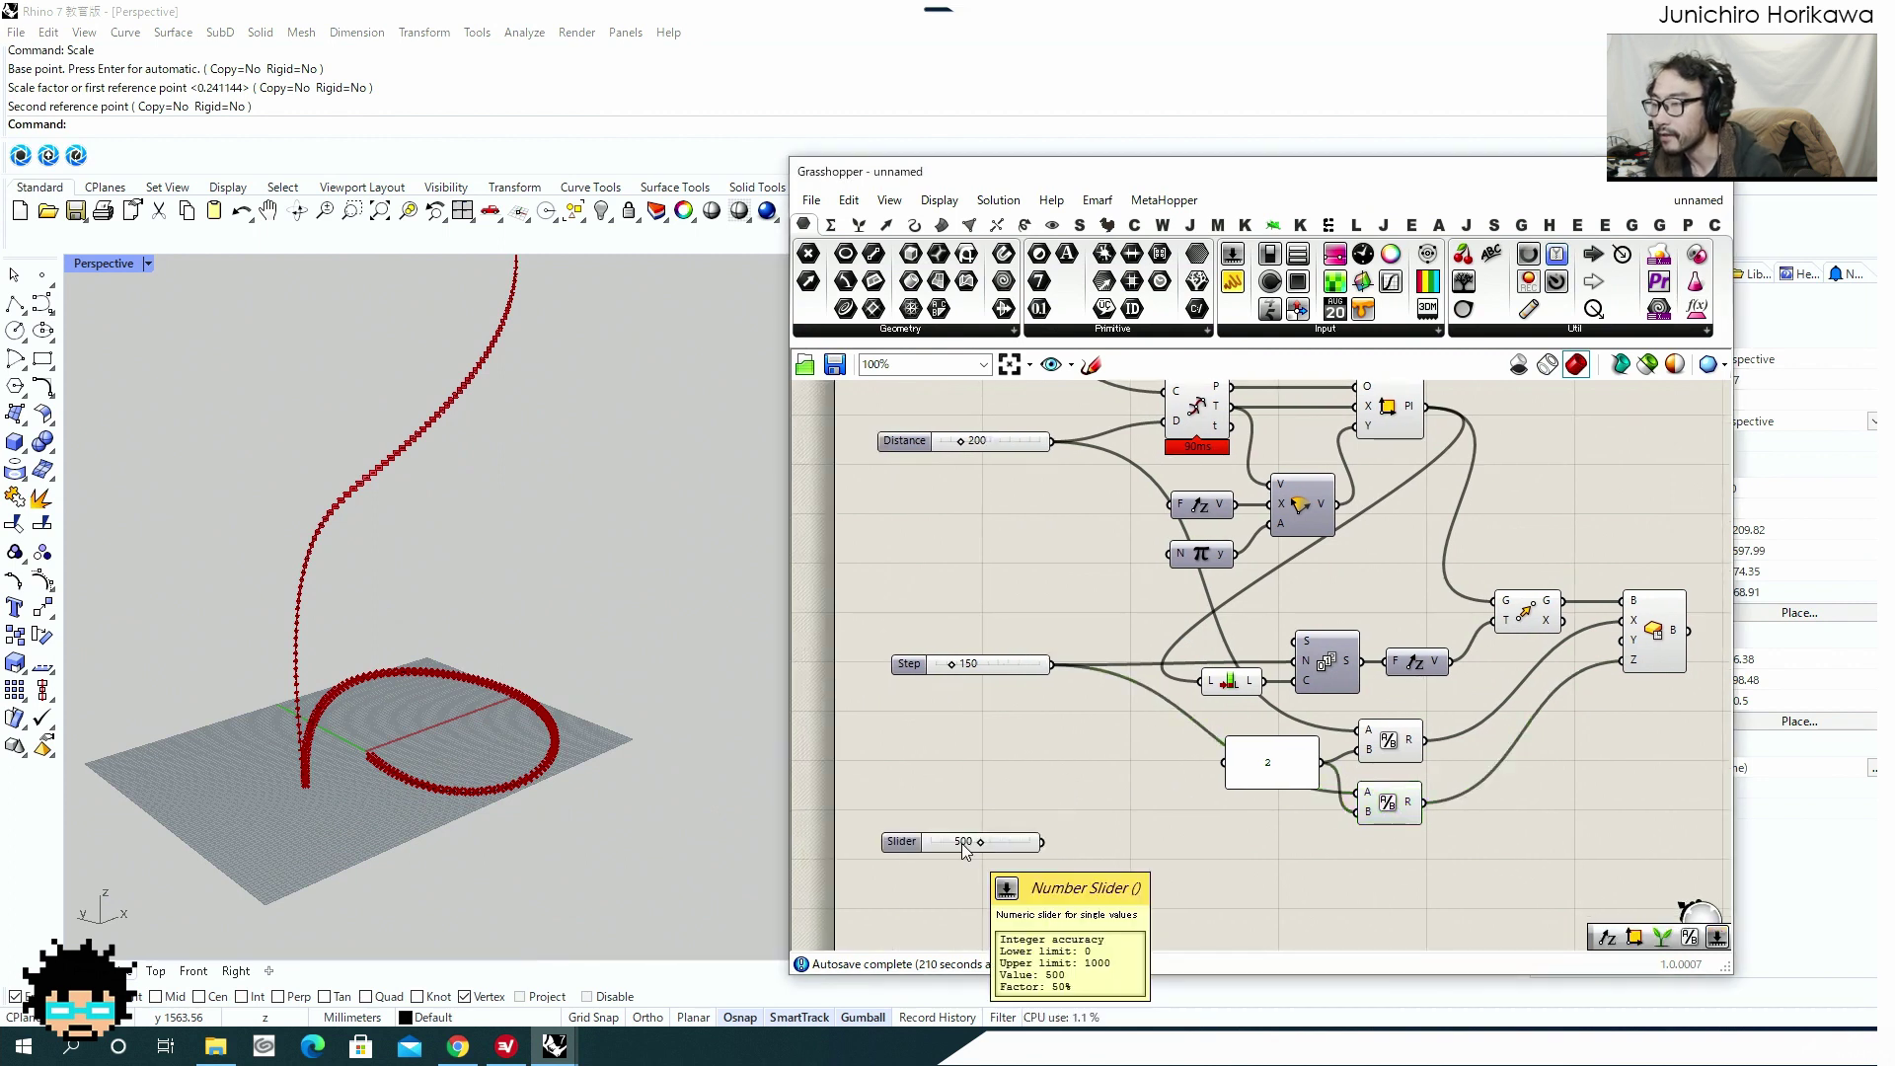
pyautogui.moveTo(952, 862); pyautogui.dragTo(959, 866)
pyautogui.moveTo(1075, 867); pyautogui.dragTo(1003, 838, button='right')
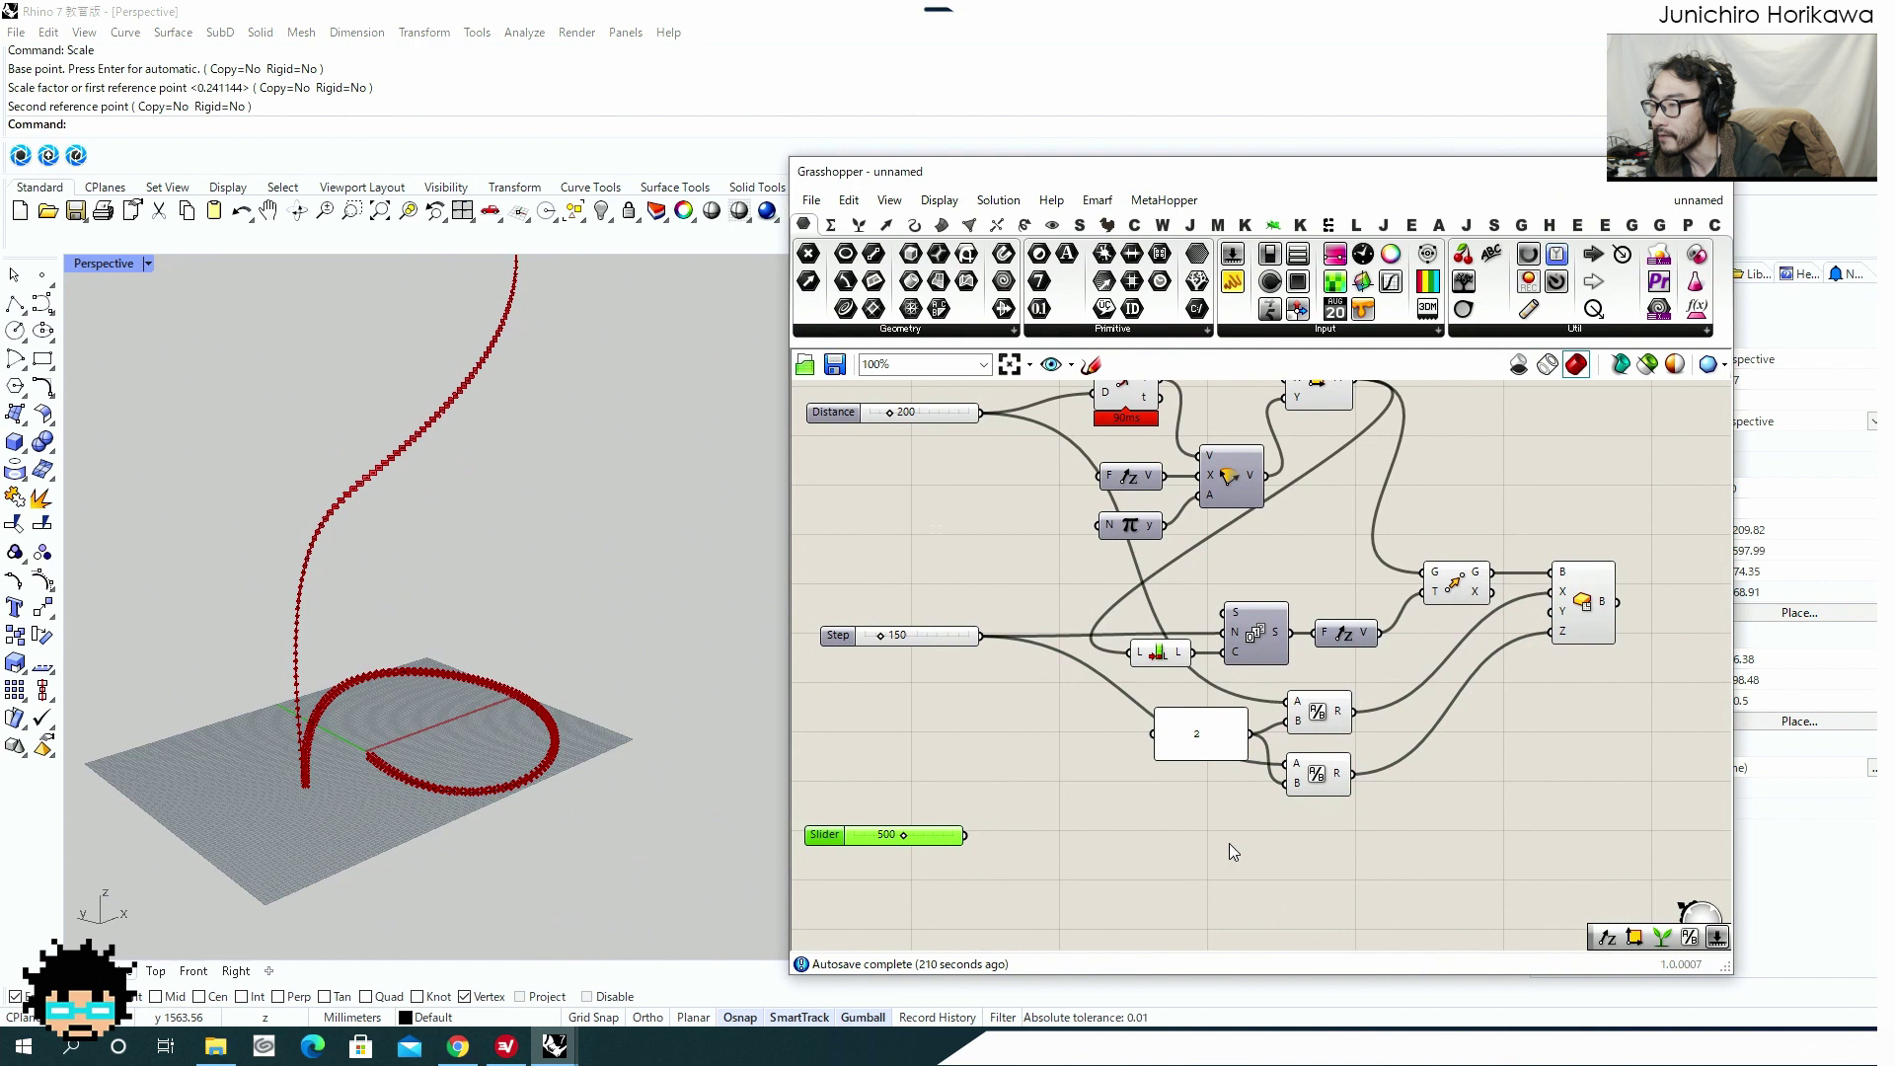
# Duplicate the Division component again, wire the 500 slider into its A input and its result into the Y size of Center Box.
pyautogui.click(1319, 775)
pyautogui.keyDown('alt'); pyautogui.moveTo(1323, 770); pyautogui.dragTo(1332, 828); pyautogui.keyUp('alt')
pyautogui.moveTo(967, 835); pyautogui.dragTo(1554, 613)
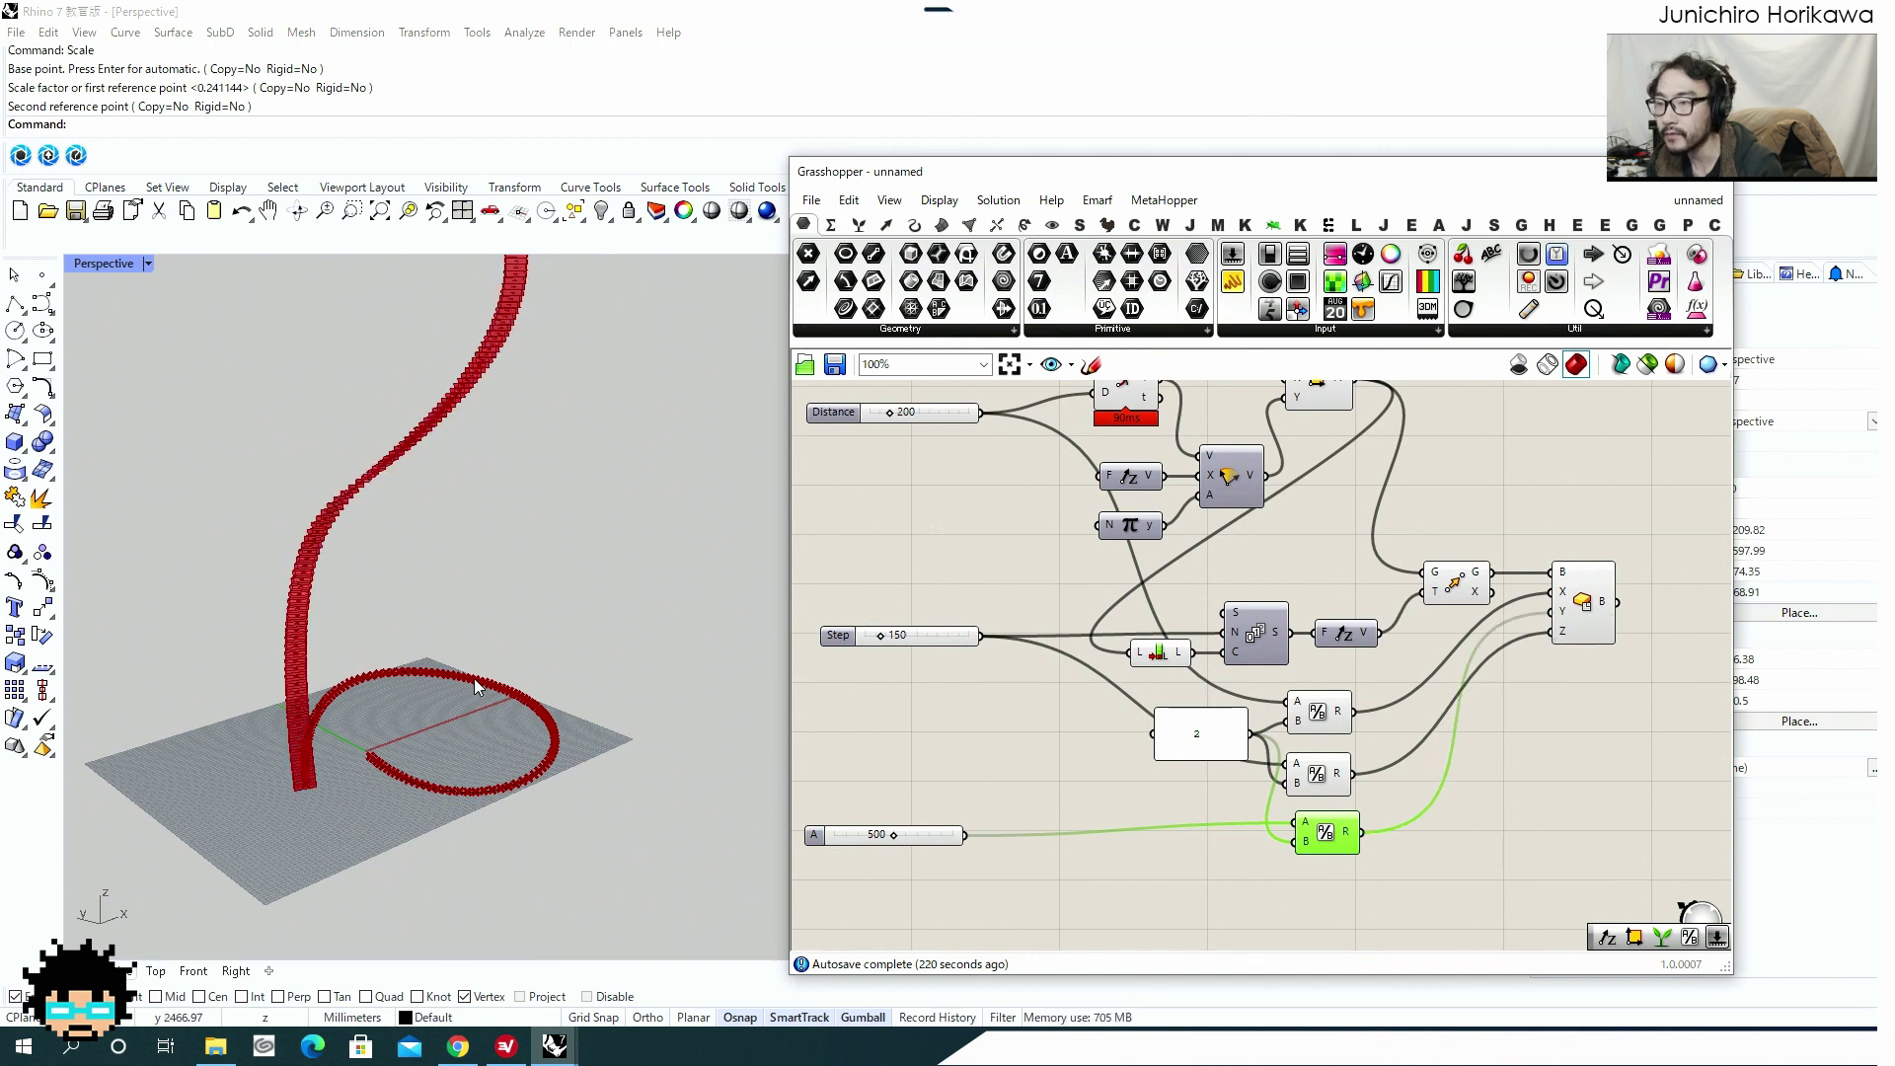
# Examine the rising boxes along the curve from several angles.
pyautogui.moveTo(473, 678); pyautogui.dragTo(535, 722, button='right')
pyautogui.scroll(8, 535, 723)
pyautogui.moveTo(187, 756); pyautogui.dragTo(363, 759, button='right')
pyautogui.scroll(-10, 353, 696)
pyautogui.moveTo(359, 683); pyautogui.dragTo(234, 561, button='right')
pyautogui.scroll(5, 357, 639)
pyautogui.scroll(5, 346, 702)
pyautogui.scroll(-4, 296, 643)
# Increase the Distance slider, set the Step slider to 217 and set the box width slider to 942.
pyautogui.middleClick(951, 750)
pyautogui.click(922, 666)
pyautogui.moveTo(936, 700); pyautogui.dragTo(962, 763, button='right')
pyautogui.moveTo(904, 697)
pyautogui.mouseDown()
pyautogui.moveTo(925, 698)
pyautogui.moveTo(900, 701)
pyautogui.mouseUp()
pyautogui.moveTo(946, 665); pyautogui.dragTo(966, 761, button='right')
pyautogui.moveTo(959, 576); pyautogui.dragTo(979, 573)
pyautogui.moveTo(922, 792); pyautogui.dragTo(933, 790)
pyautogui.moveTo(951, 871); pyautogui.dragTo(949, 658, button='right')
pyautogui.moveTo(931, 783); pyautogui.dragTo(988, 781)
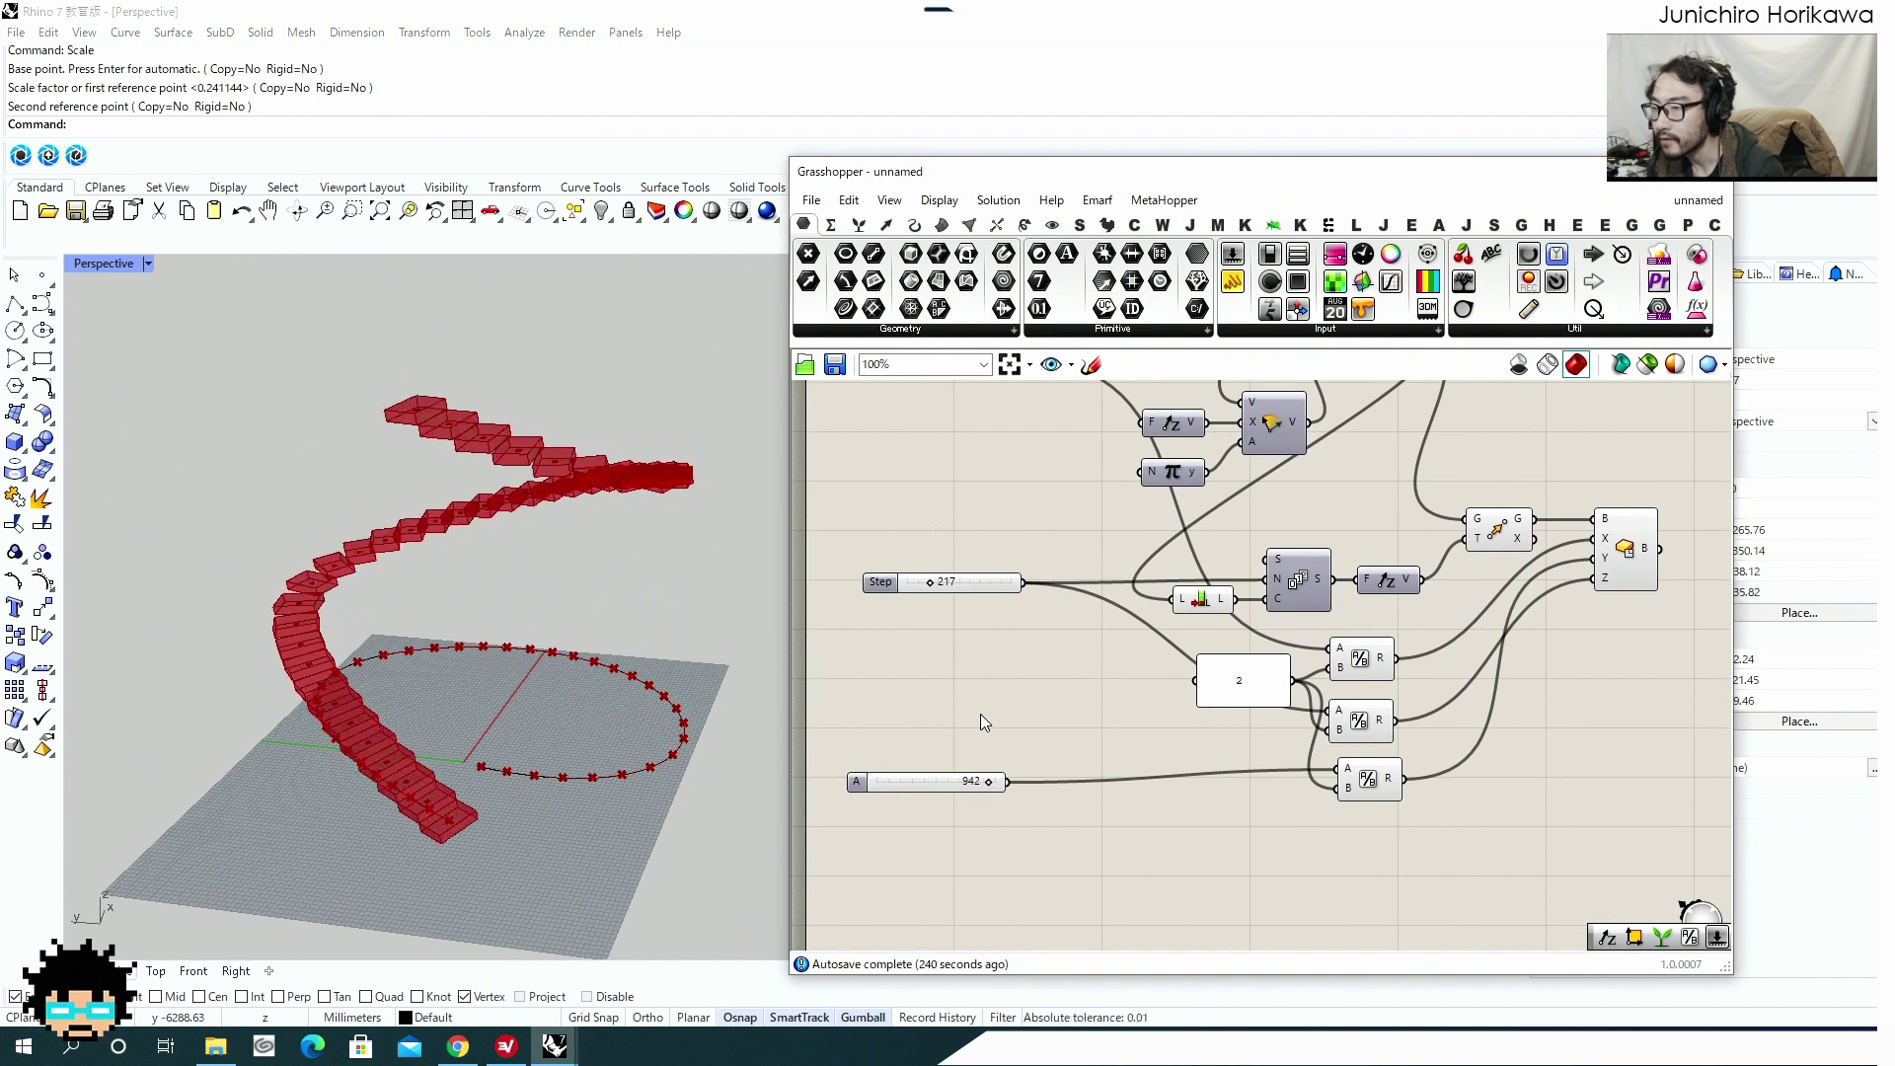
# Turn off the preview of every component except Center Box and inspect the stair boxes against the source curve.
pyautogui.scroll(-2, 980, 713)
pyautogui.moveTo(1277, 897); pyautogui.dragTo(1016, 437)
pyautogui.middleClick(1093, 620)
pyautogui.click(1144, 569)
pyautogui.click(1247, 564)
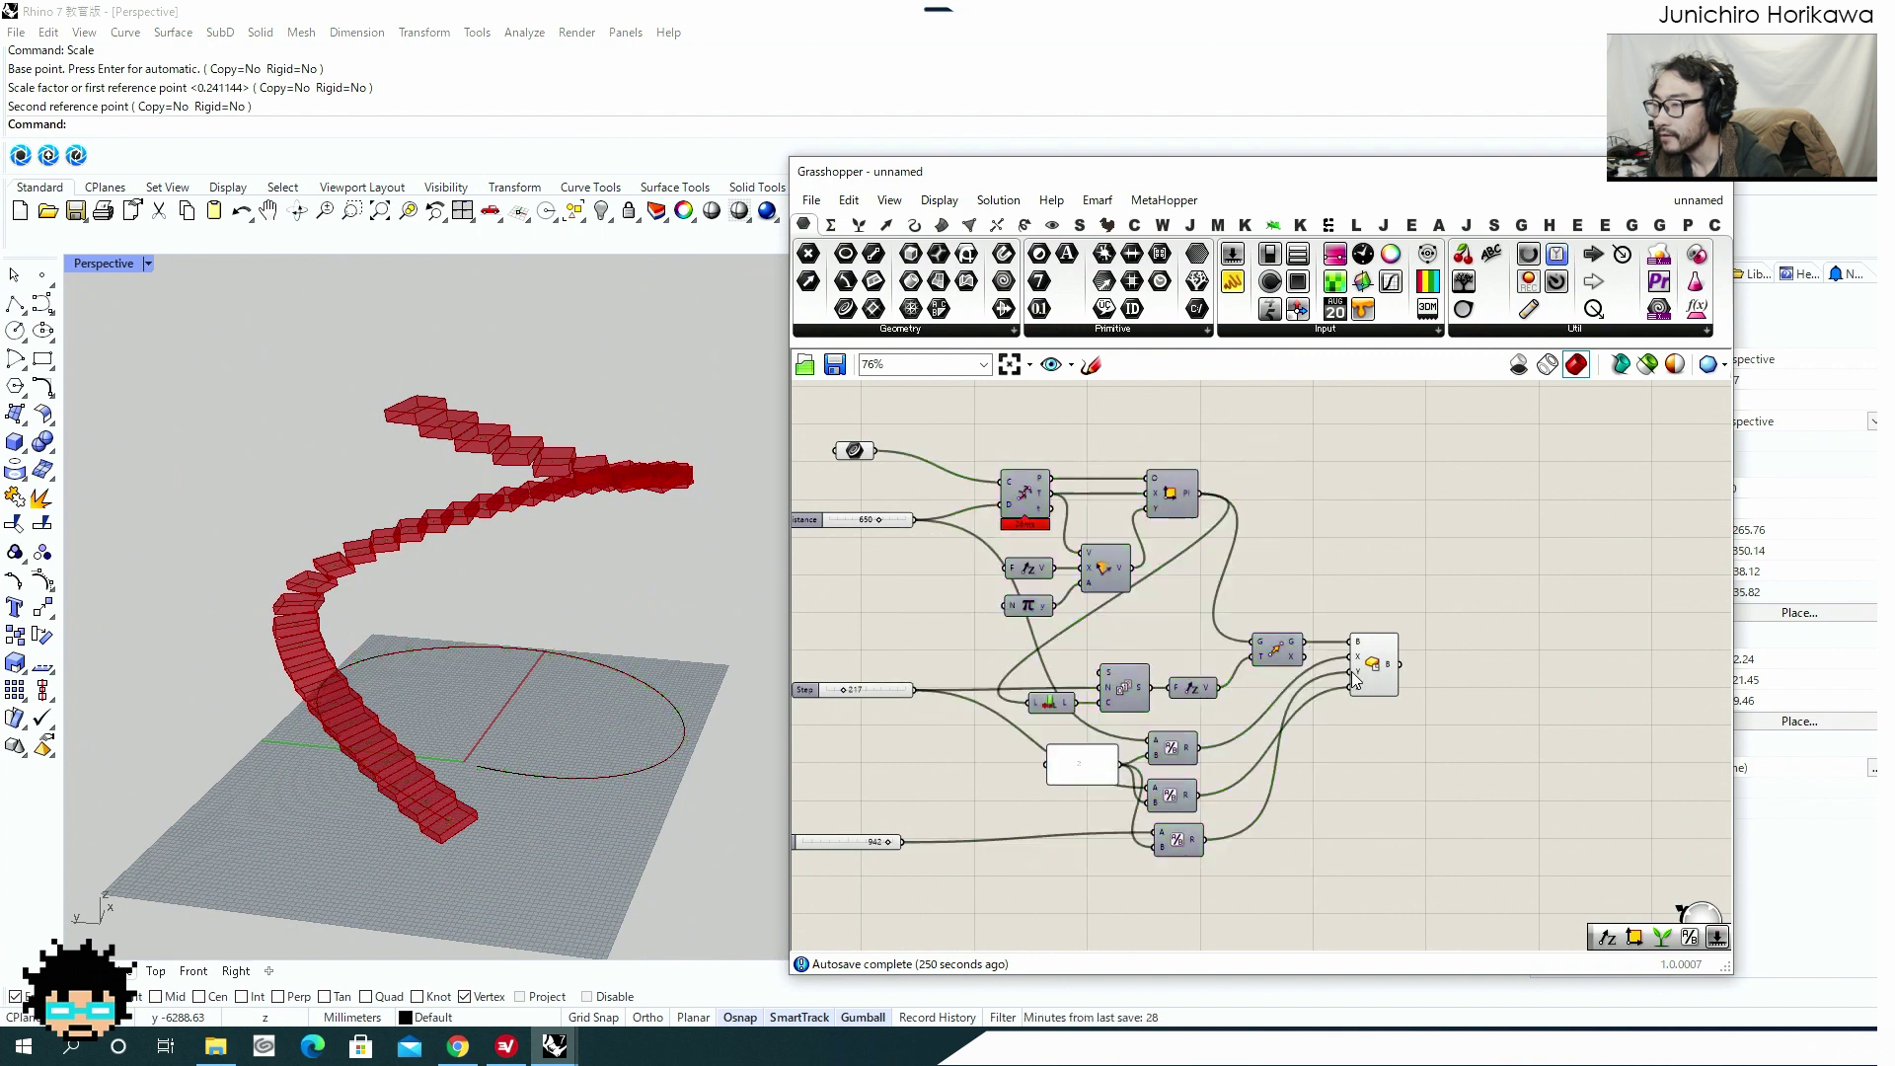
pyautogui.moveTo(1375, 665); pyautogui.dragTo(1375, 680)
pyautogui.moveTo(463, 538); pyautogui.dragTo(469, 553, button='right')
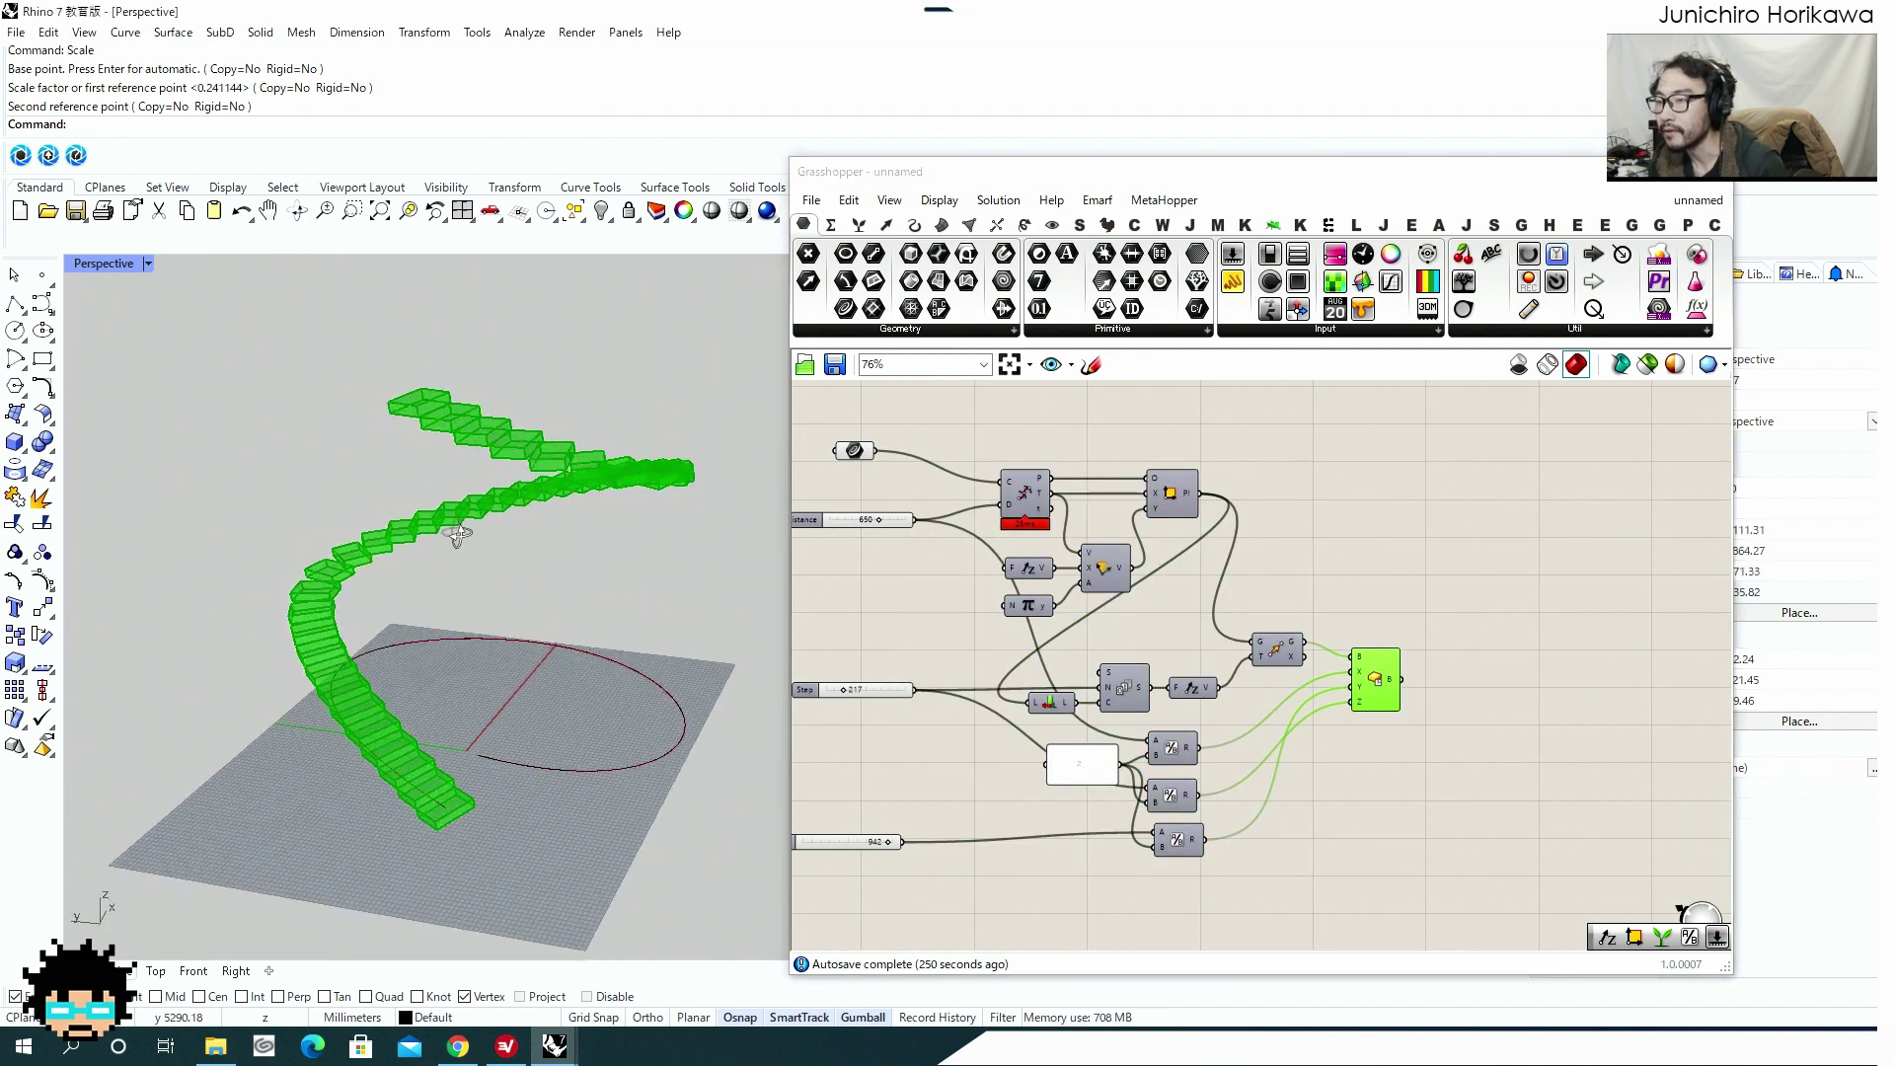
pyautogui.click(506, 638)
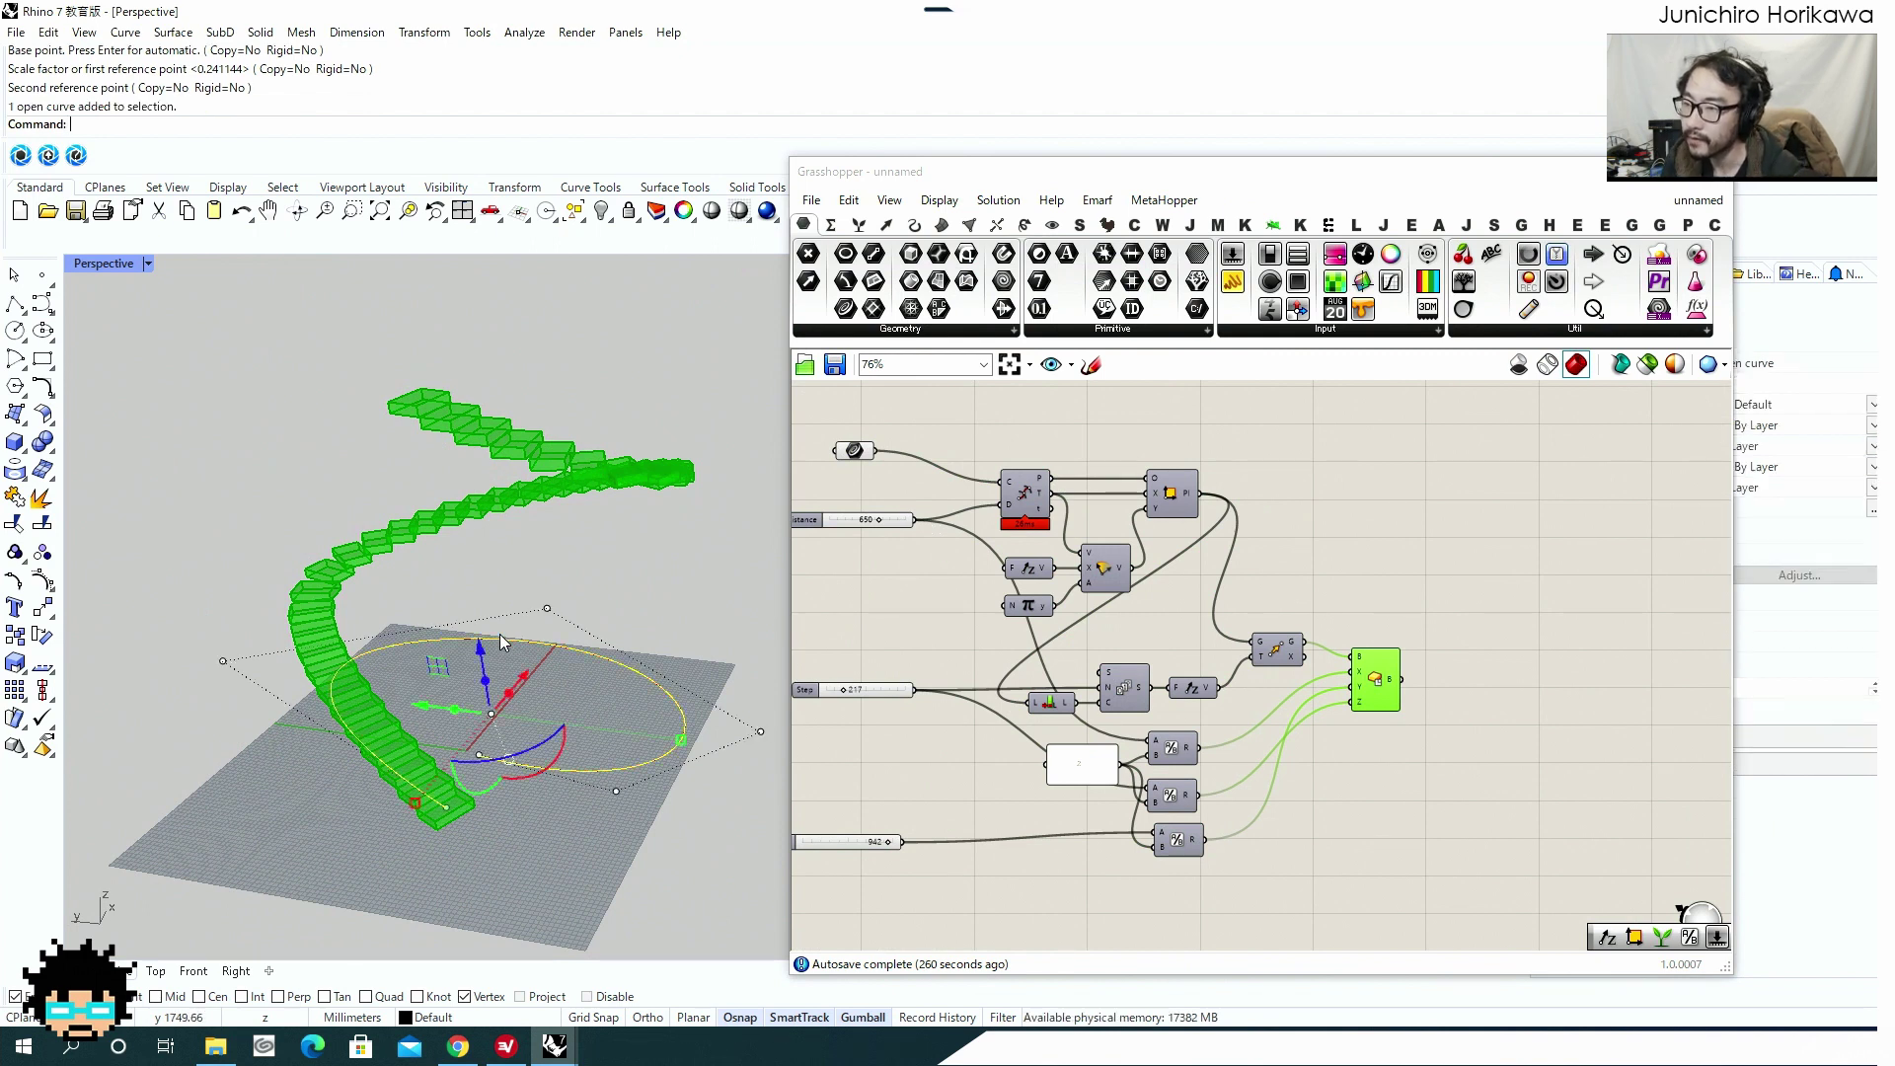
pyautogui.click(448, 594)
# Line up the Step slider and the width slider beneath the Distance slider.
pyautogui.moveTo(933, 607); pyautogui.dragTo(1015, 610, button='right')
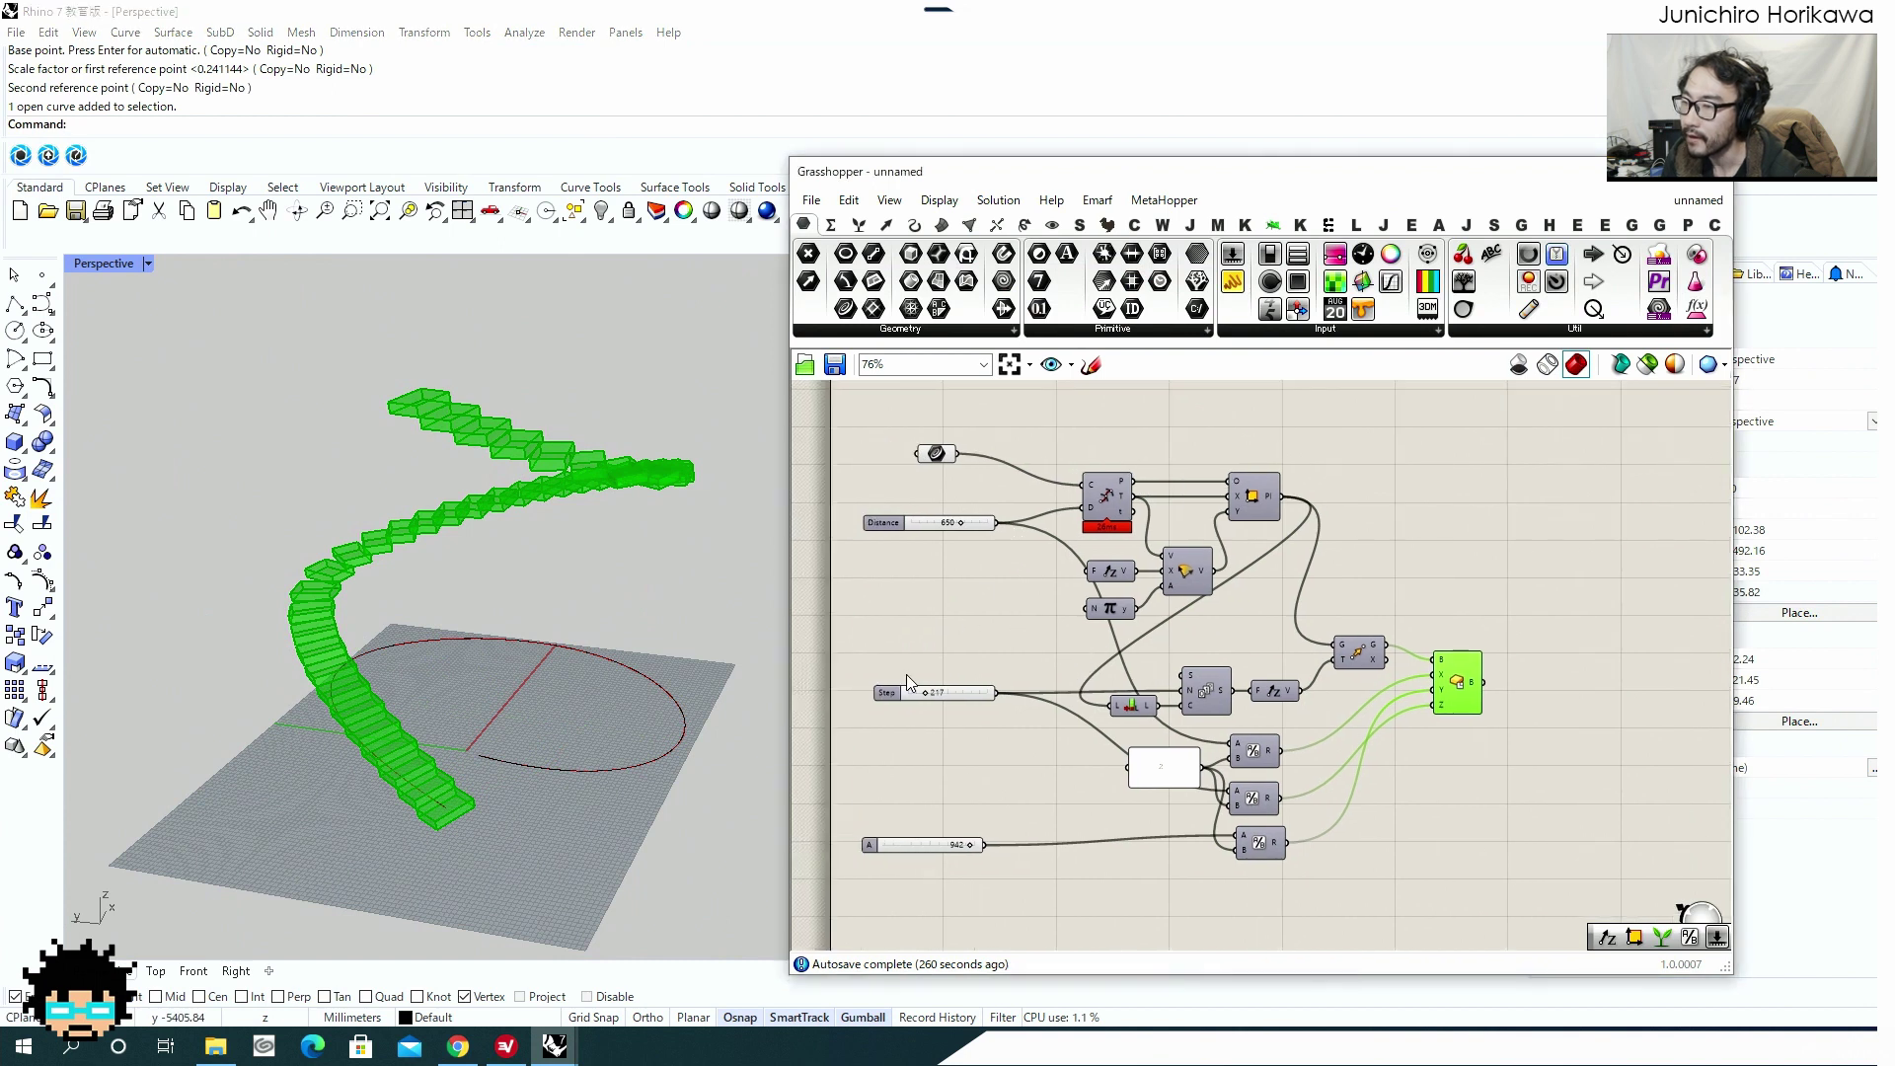
pyautogui.moveTo(886, 691); pyautogui.dragTo(874, 691)
pyautogui.click(872, 844)
pyautogui.moveTo(873, 844); pyautogui.dragTo(873, 835)
pyautogui.click(937, 782)
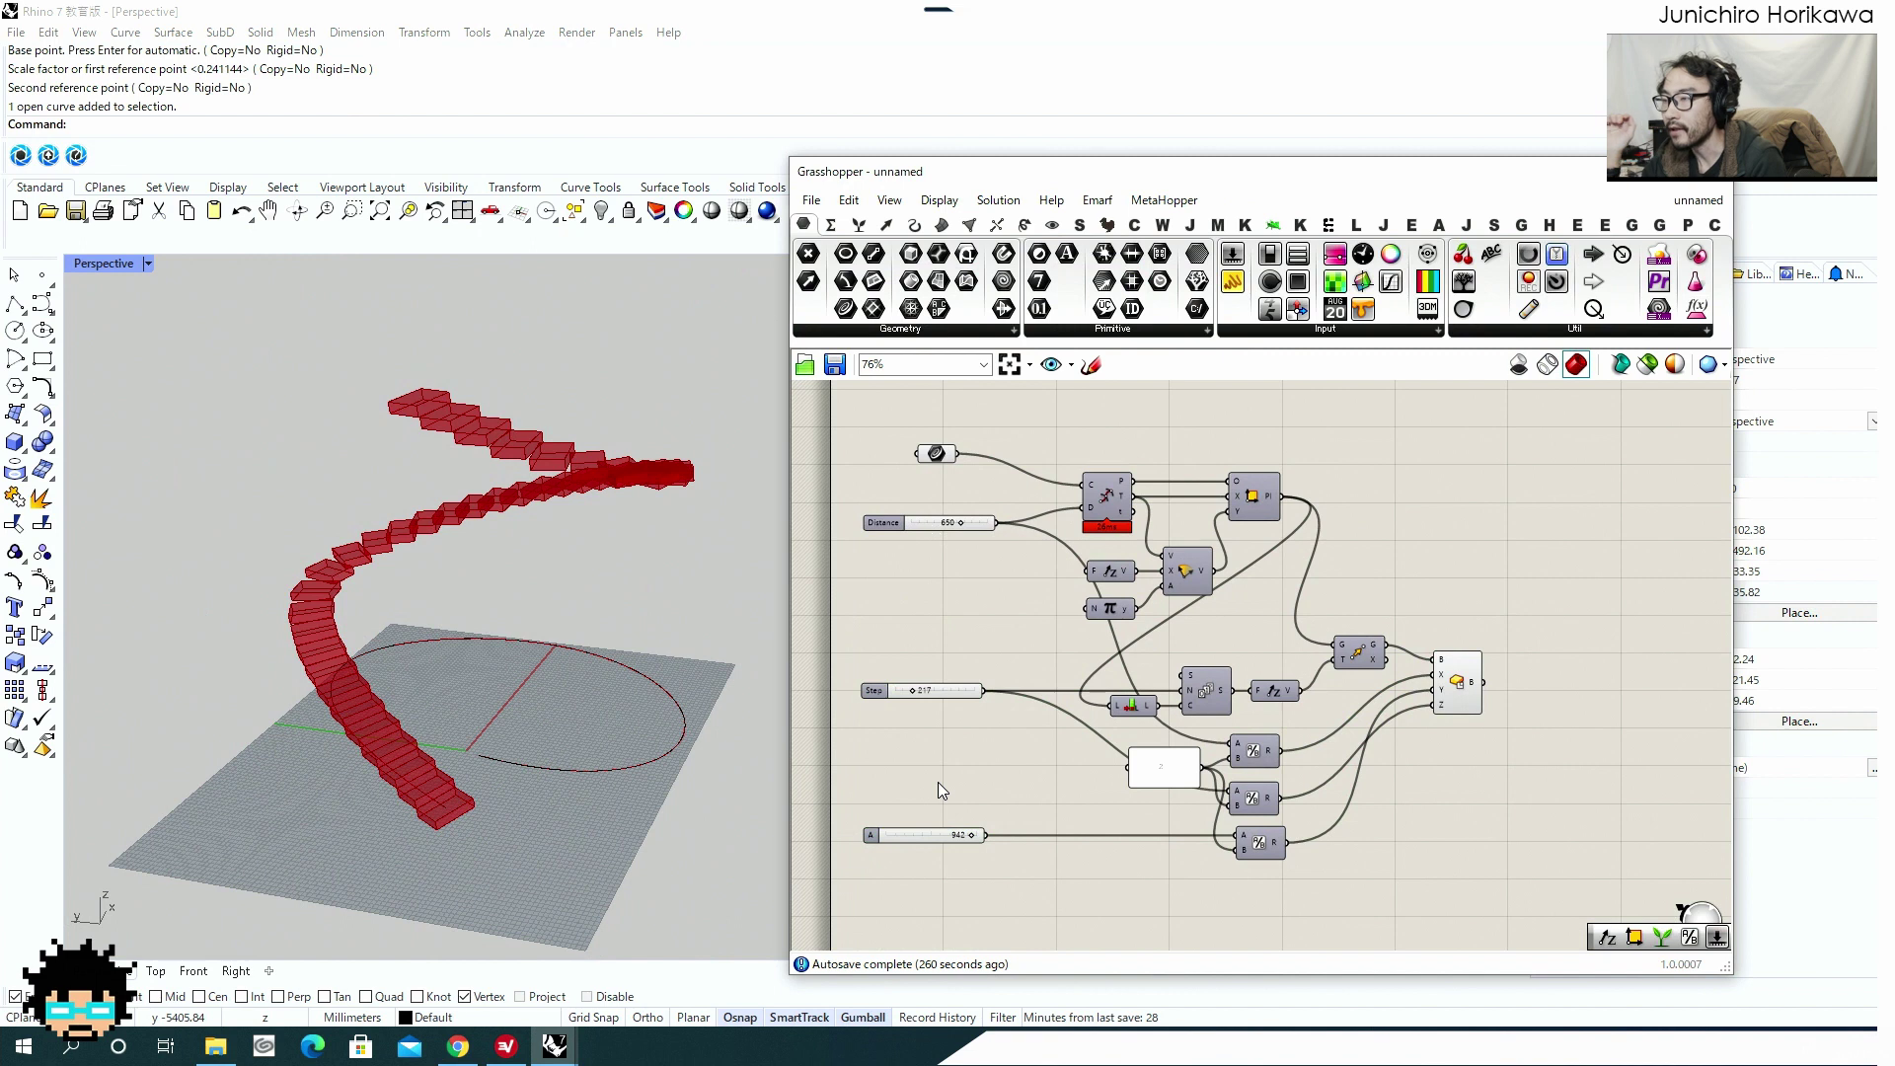
# Shift all components downstream of the curve parameter and sliders further right to free space behind the inputs.
pyautogui.moveTo(1236, 647); pyautogui.dragTo(1105, 505)
pyautogui.moveTo(1106, 505); pyautogui.dragTo(1189, 510)
pyautogui.click(1473, 530)
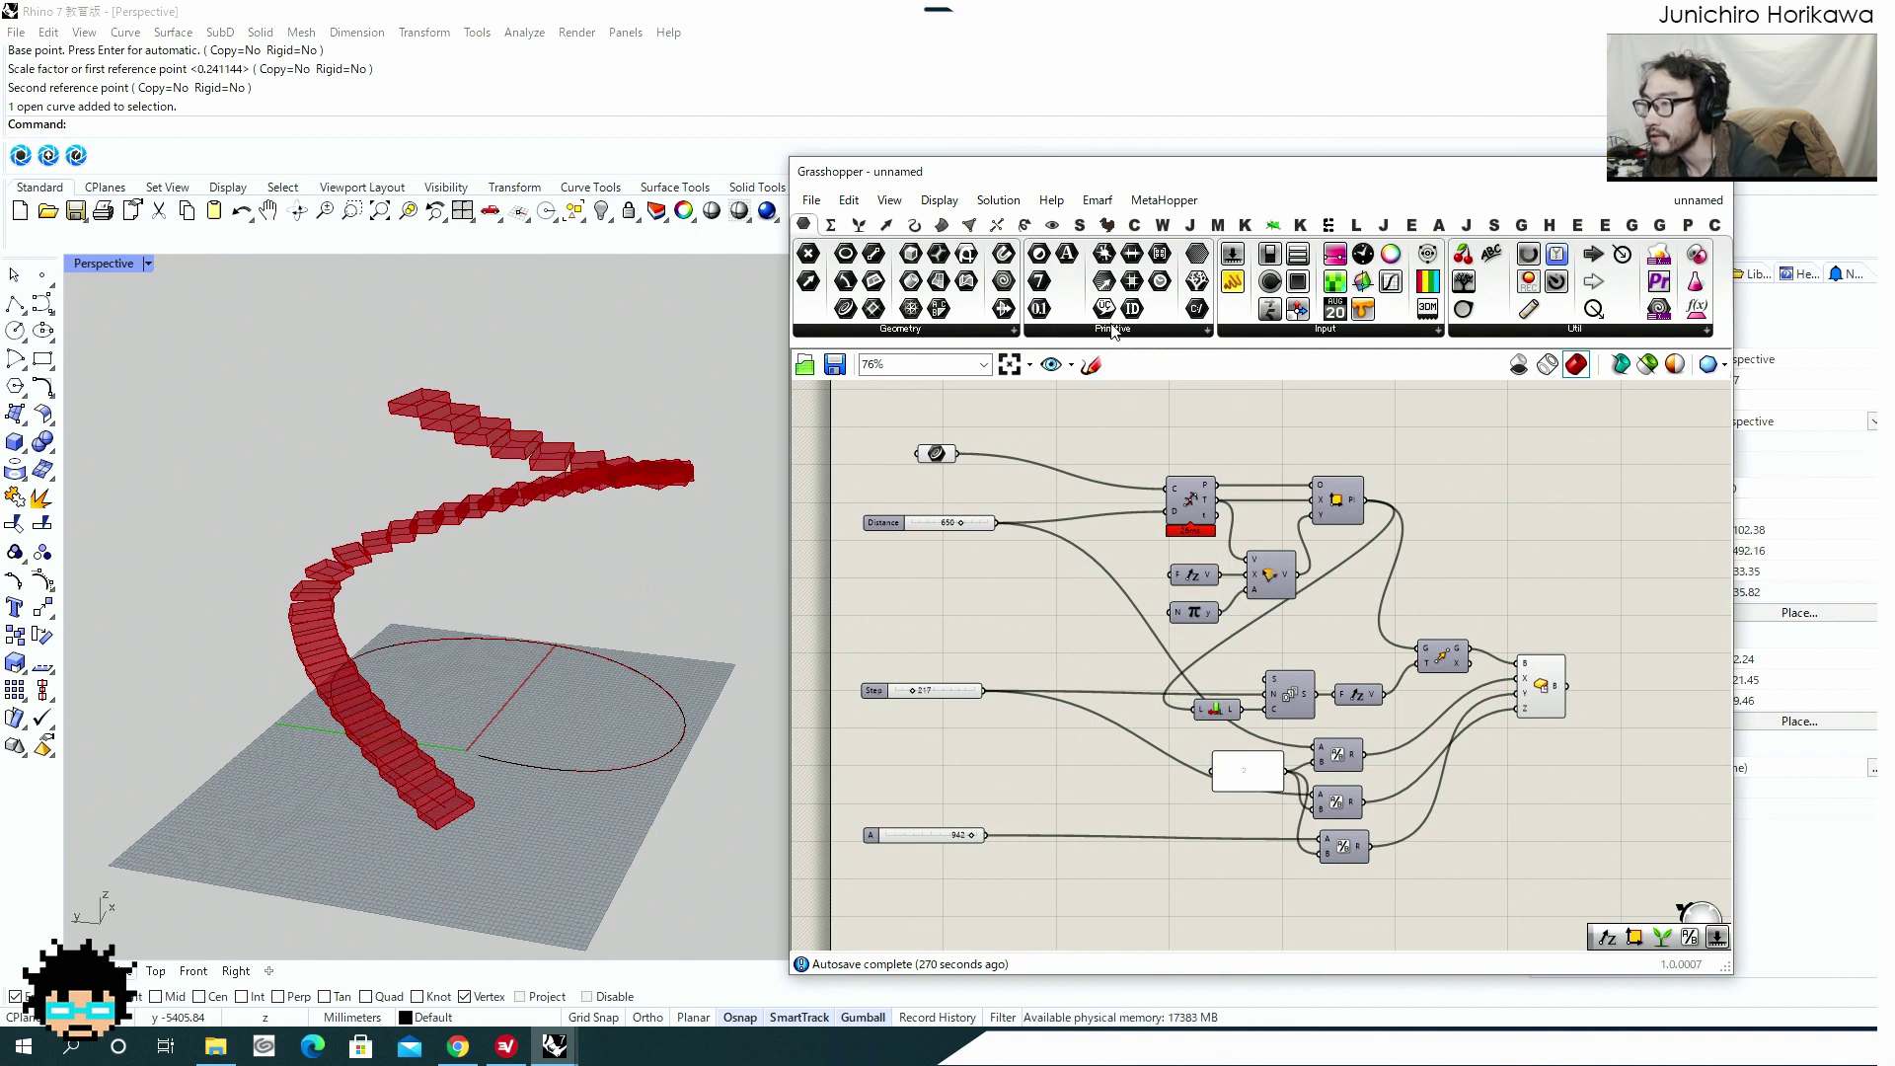
# Add a Get Geometry component and wire it between the curve parameter and the Divide Distance curve input.
pyautogui.moveTo(803, 227)
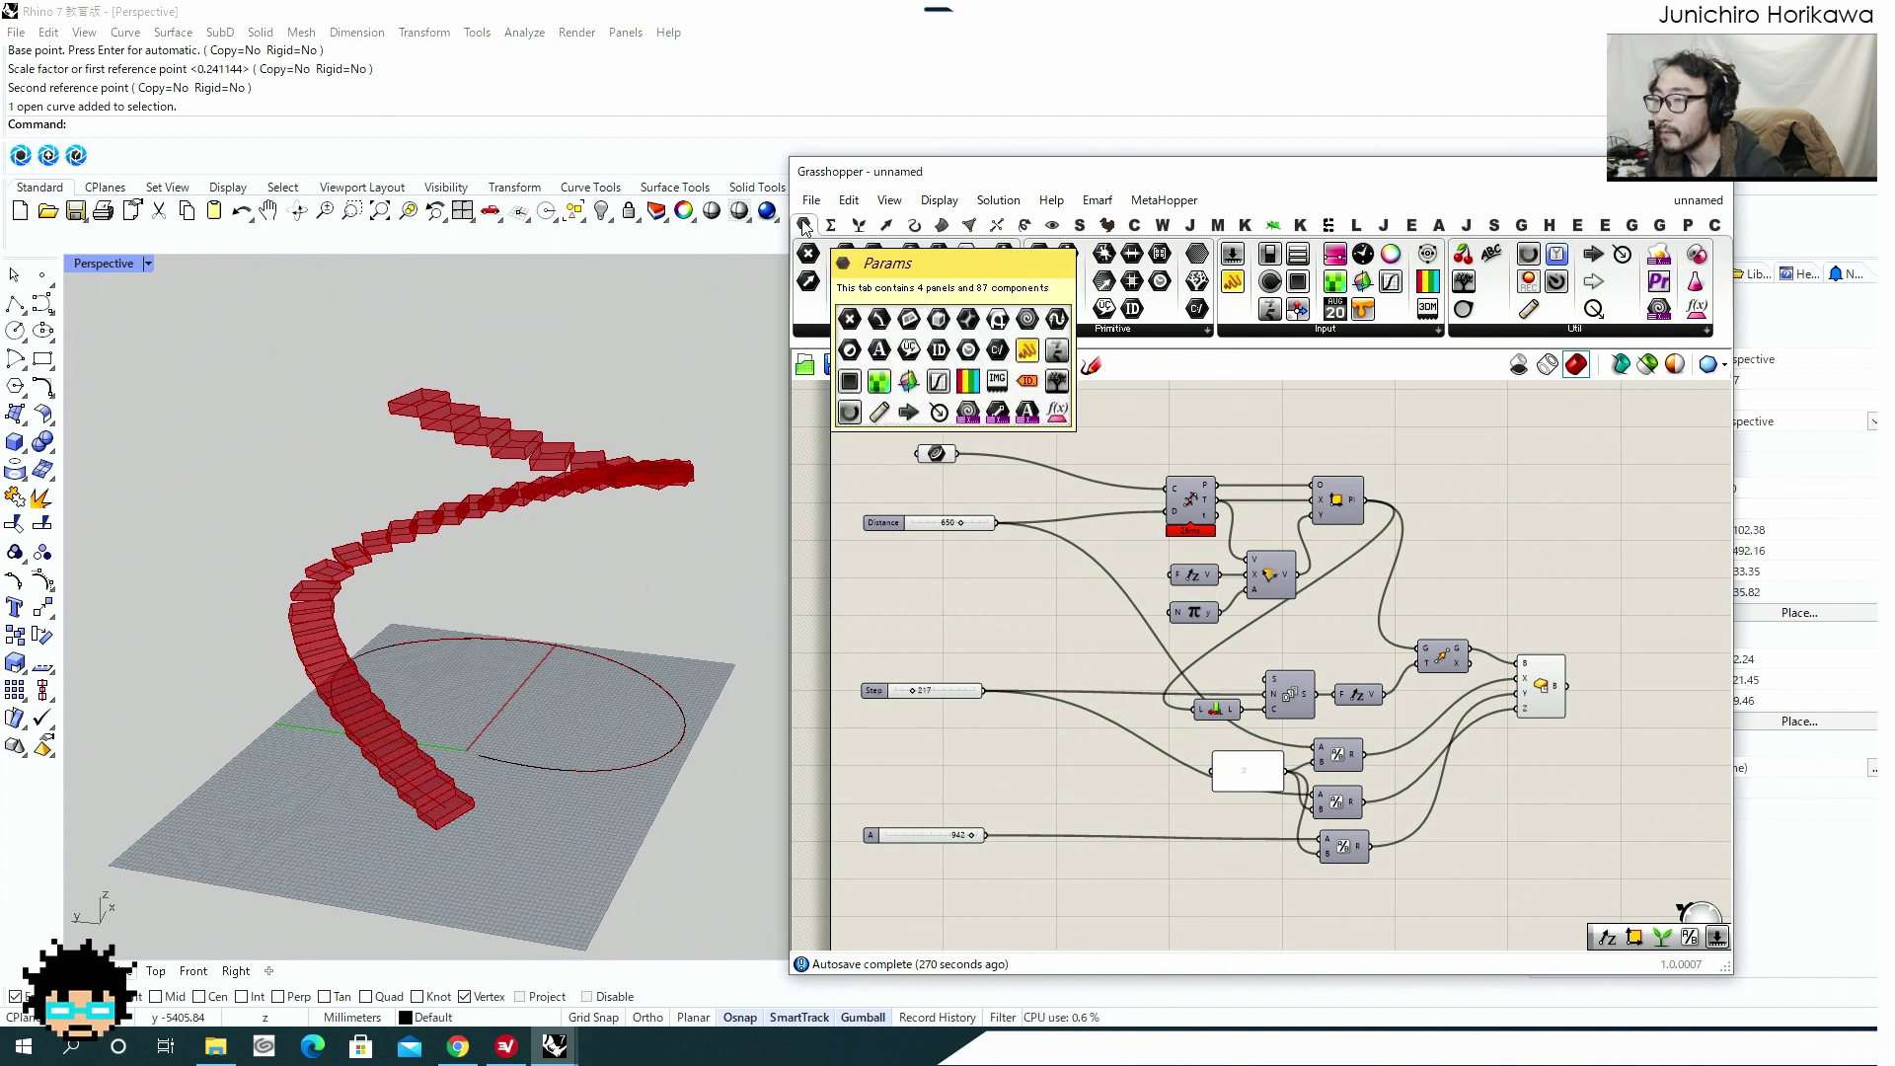
pyautogui.click(1504, 331)
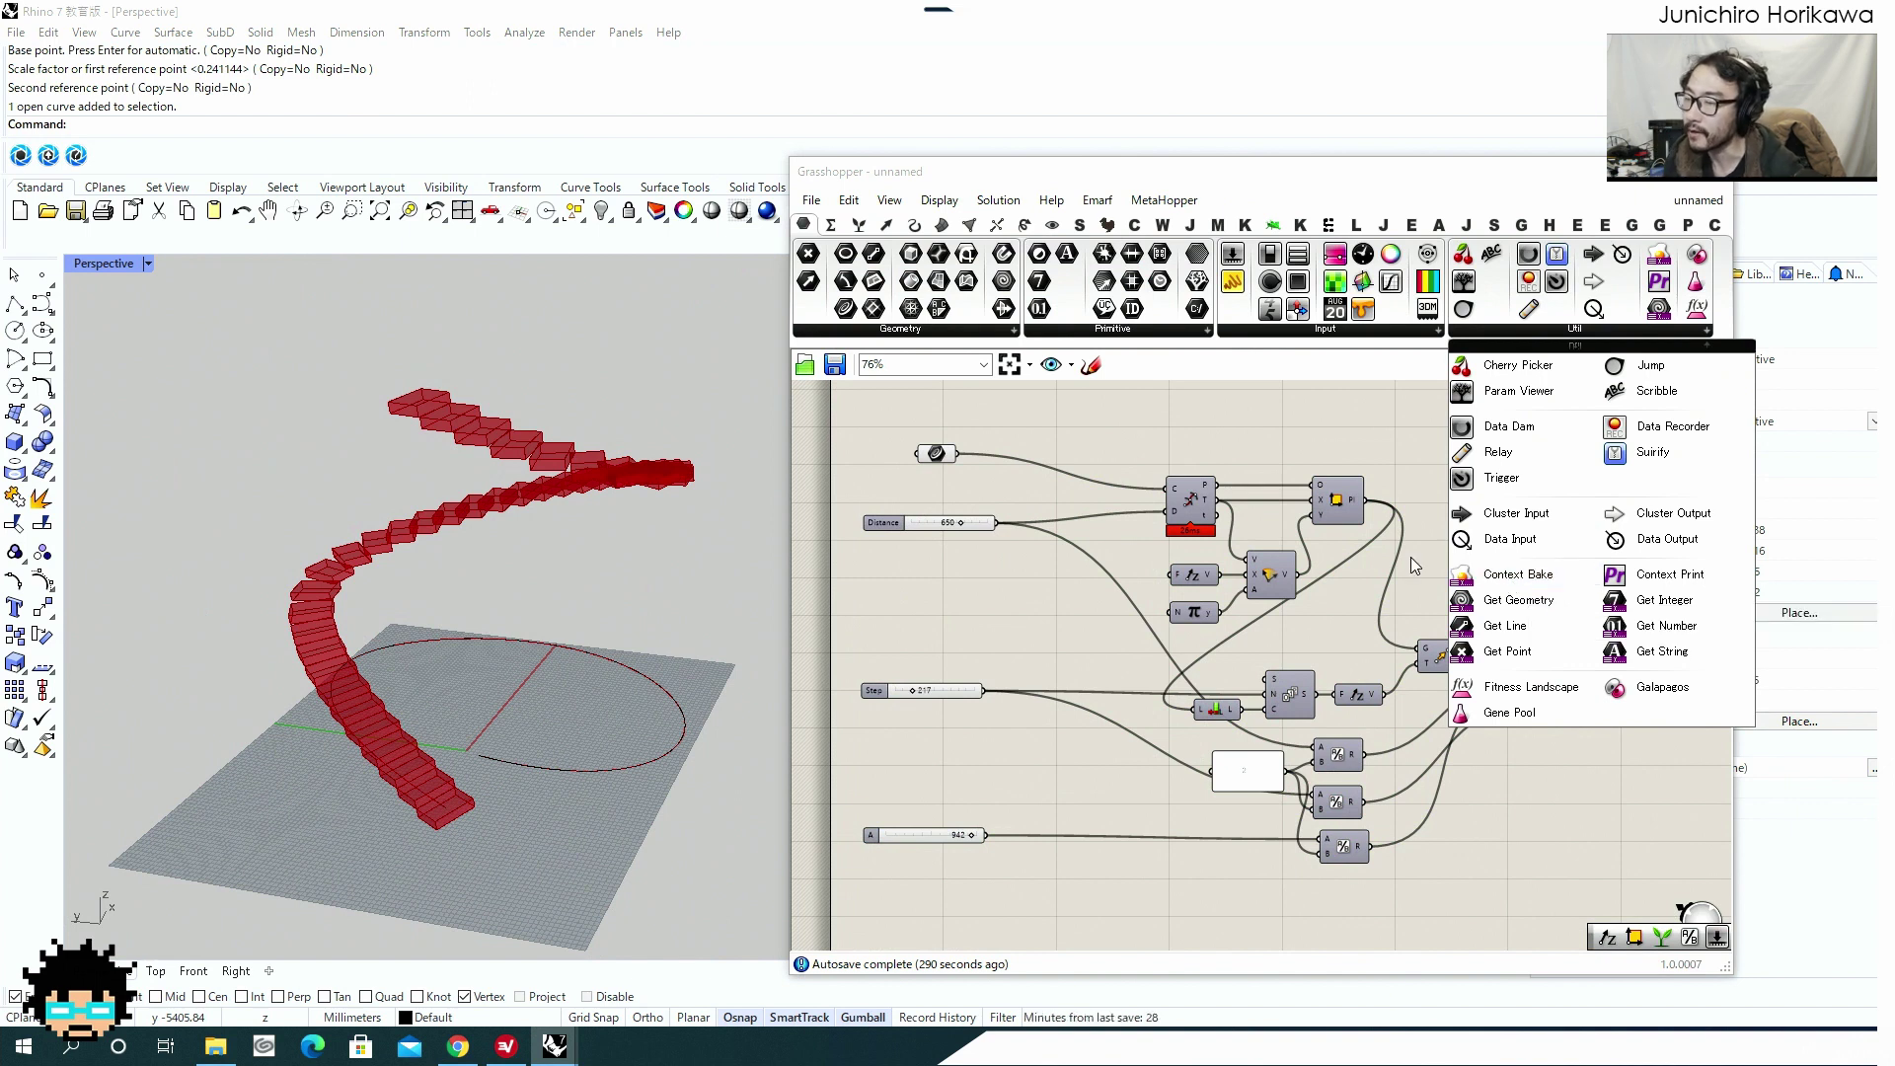
pyautogui.click(1491, 603)
pyautogui.click(1086, 435)
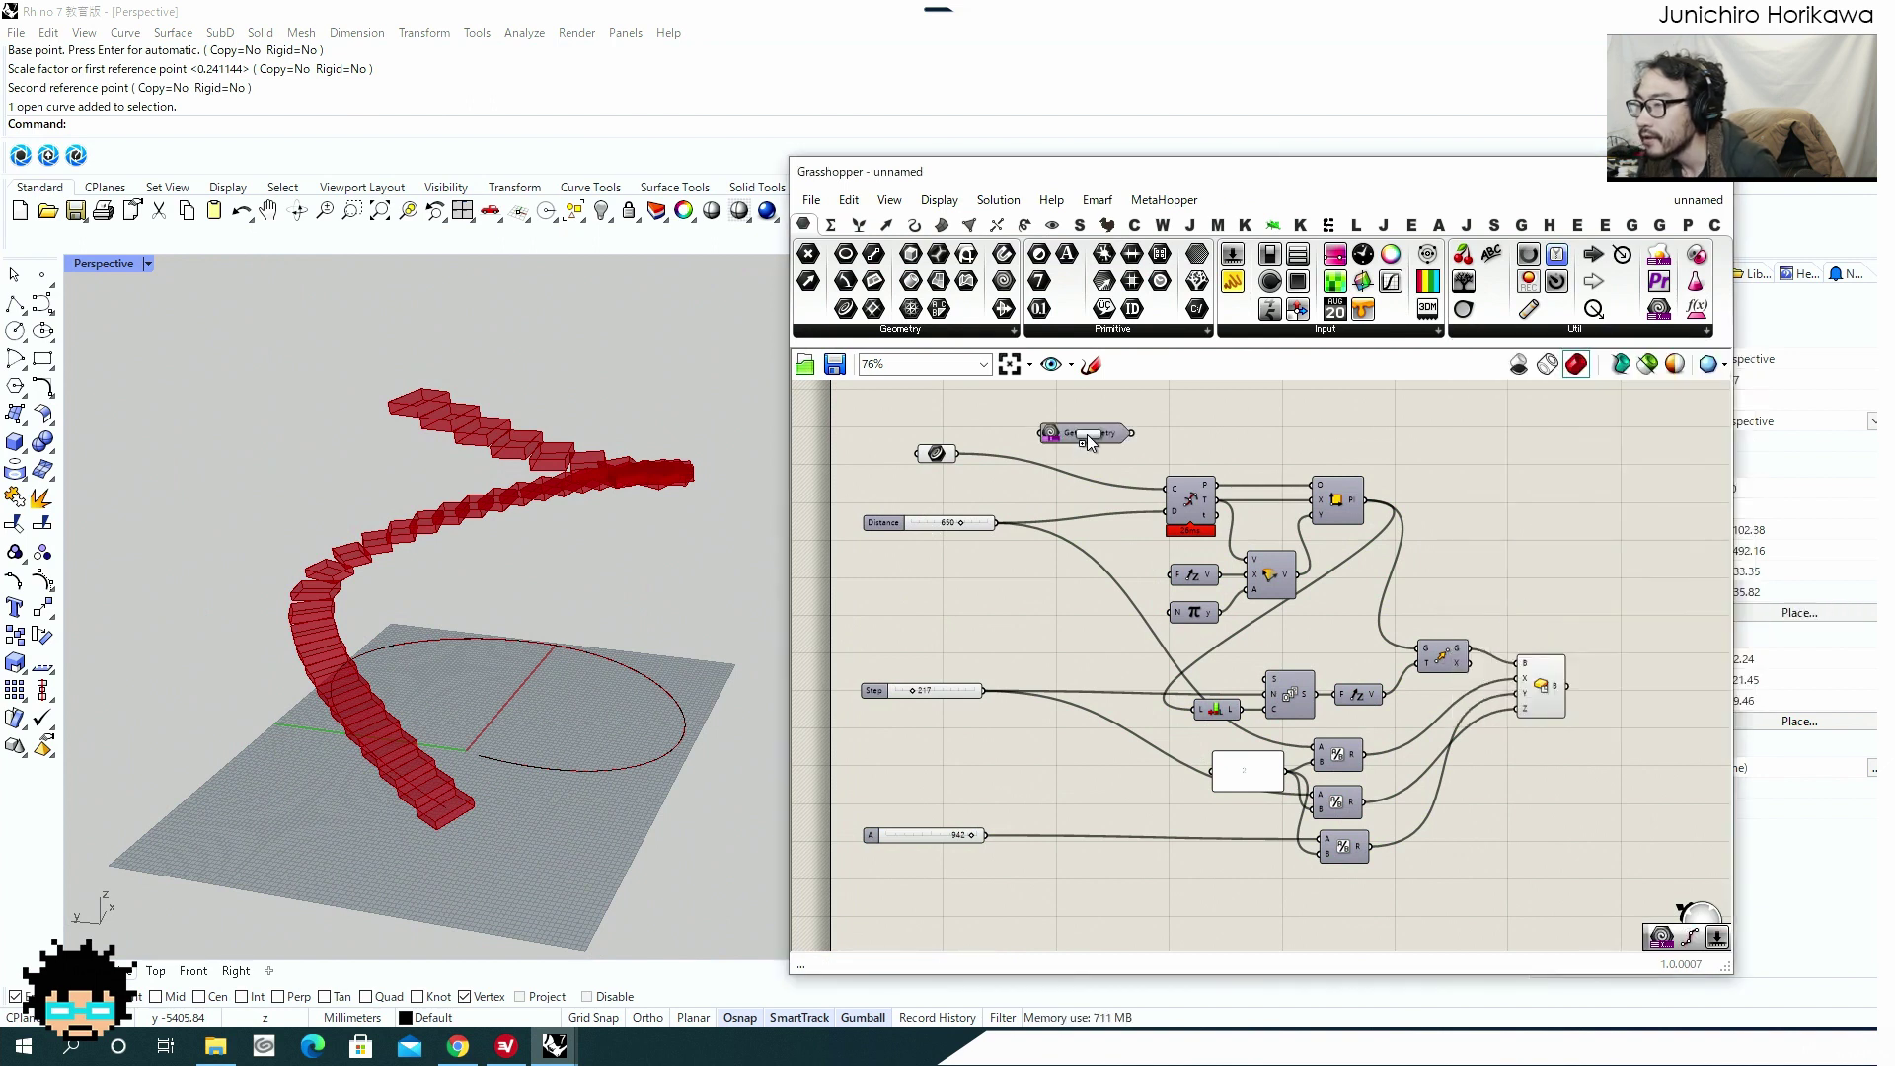
pyautogui.scroll(2, 1022, 460)
pyautogui.middleClick(1022, 469)
pyautogui.moveTo(1163, 573); pyautogui.dragTo(1227, 689, button='right')
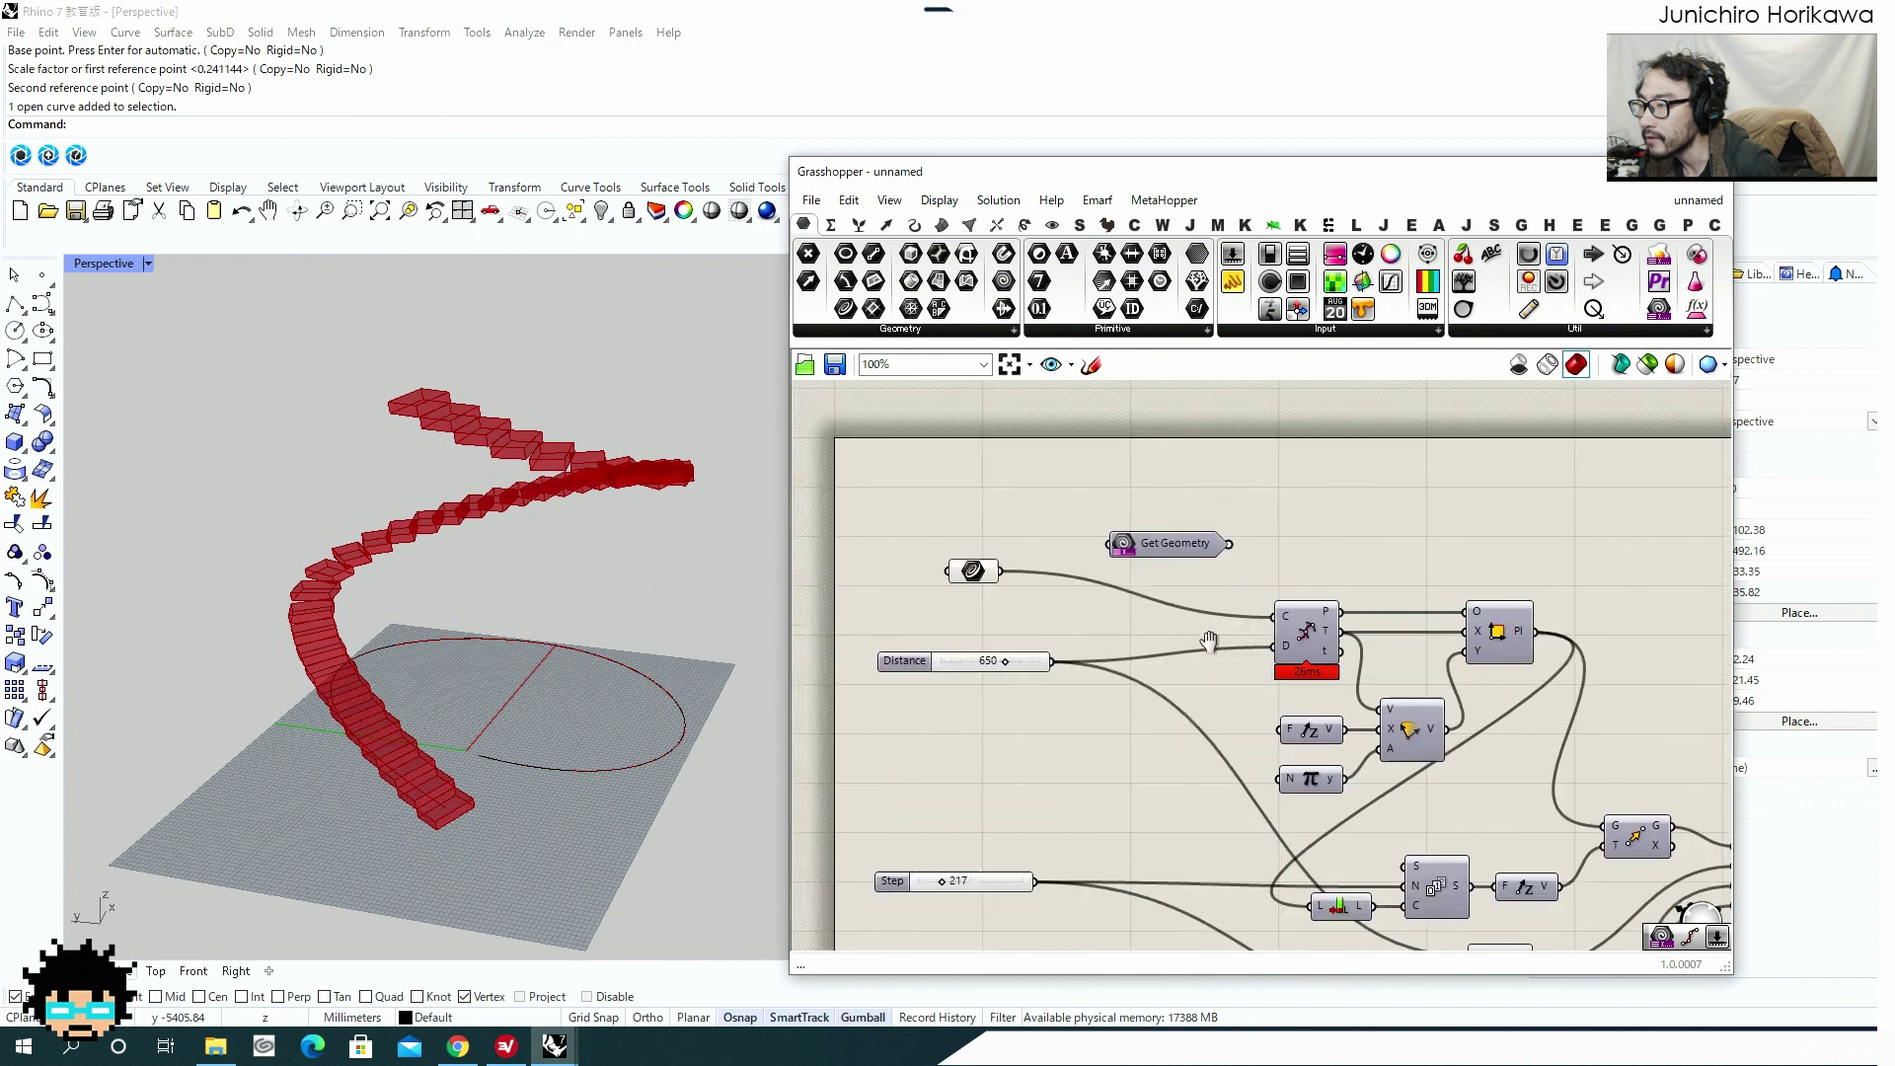
pyautogui.moveTo(976, 567); pyautogui.dragTo(958, 561)
pyautogui.moveTo(1140, 544)
pyautogui.mouseDown()
pyautogui.moveTo(1087, 529)
pyautogui.moveTo(1200, 466)
pyautogui.moveTo(1168, 539)
pyautogui.mouseUp()
pyautogui.moveTo(1181, 535); pyautogui.dragTo(1127, 554)
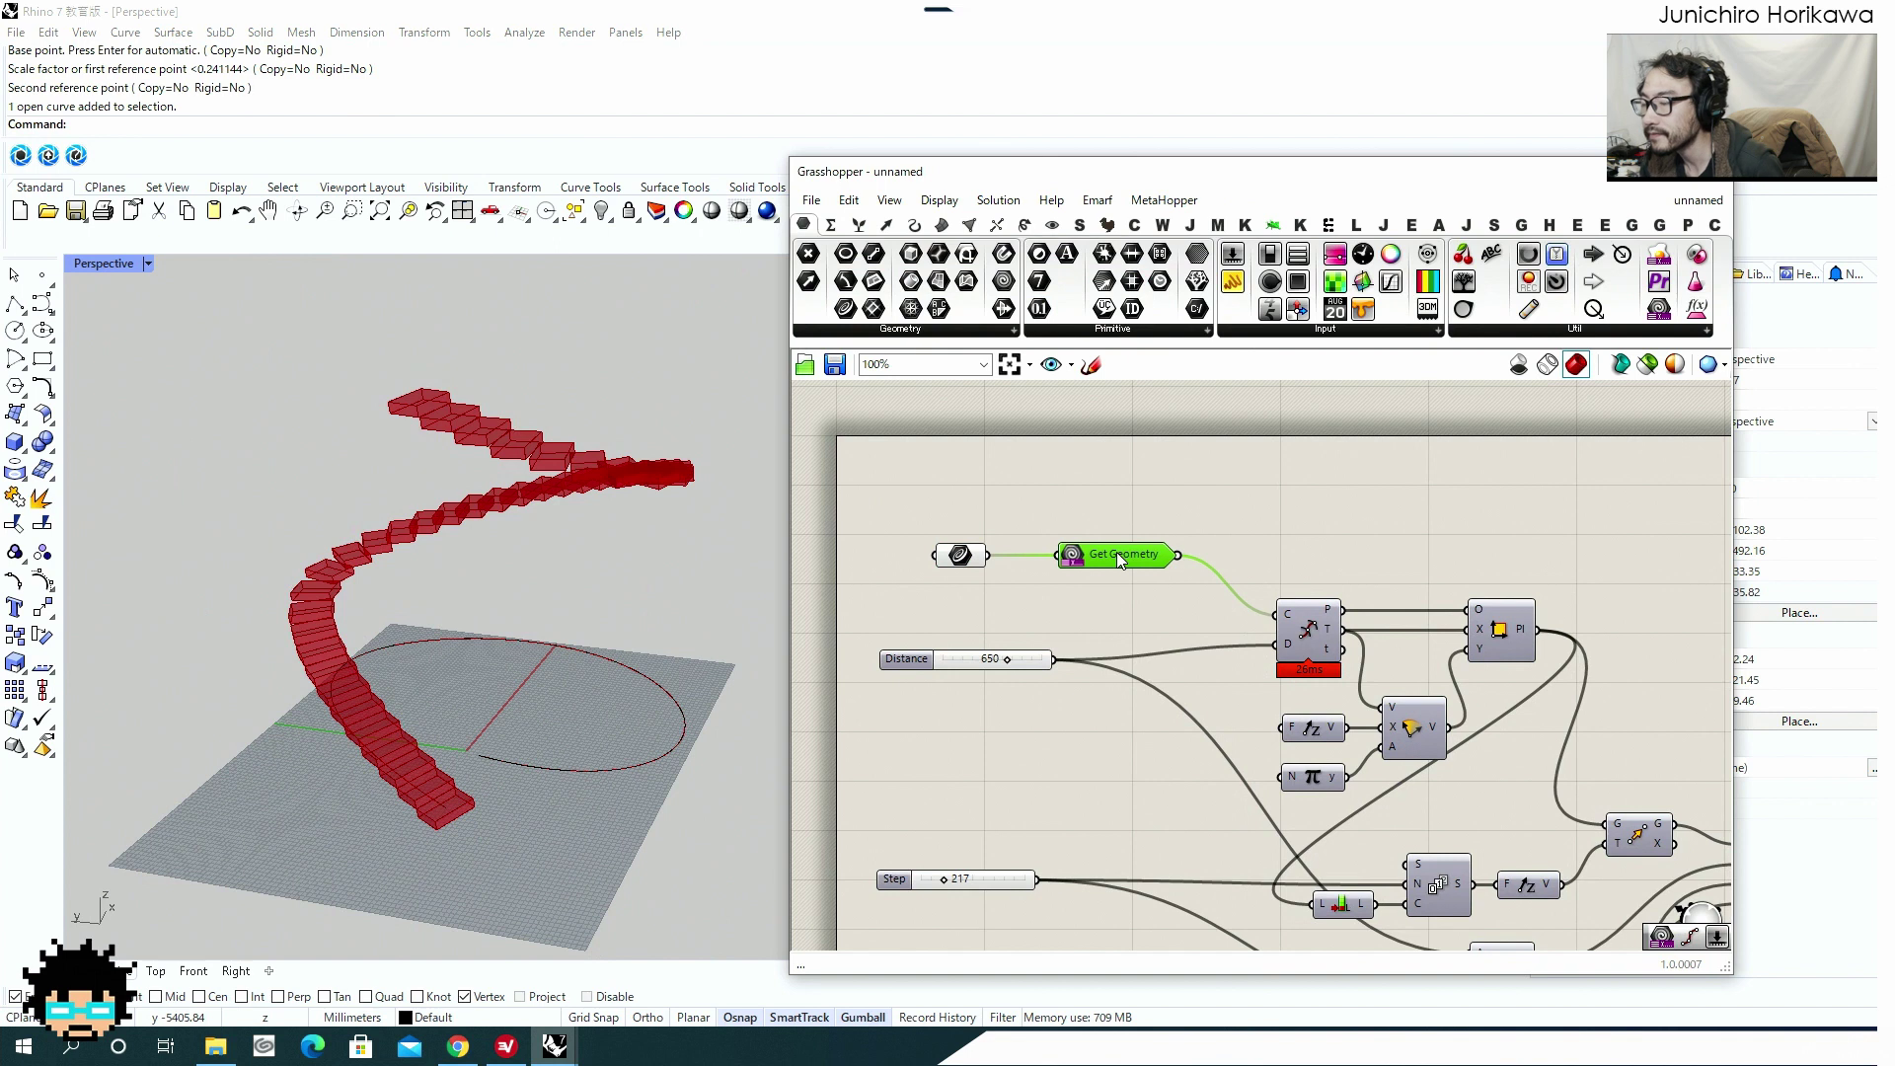
# Restrict Get Geometry to curves by disabling points, surfaces, breps, SubDs and meshes.
pyautogui.rightClick(1111, 550)
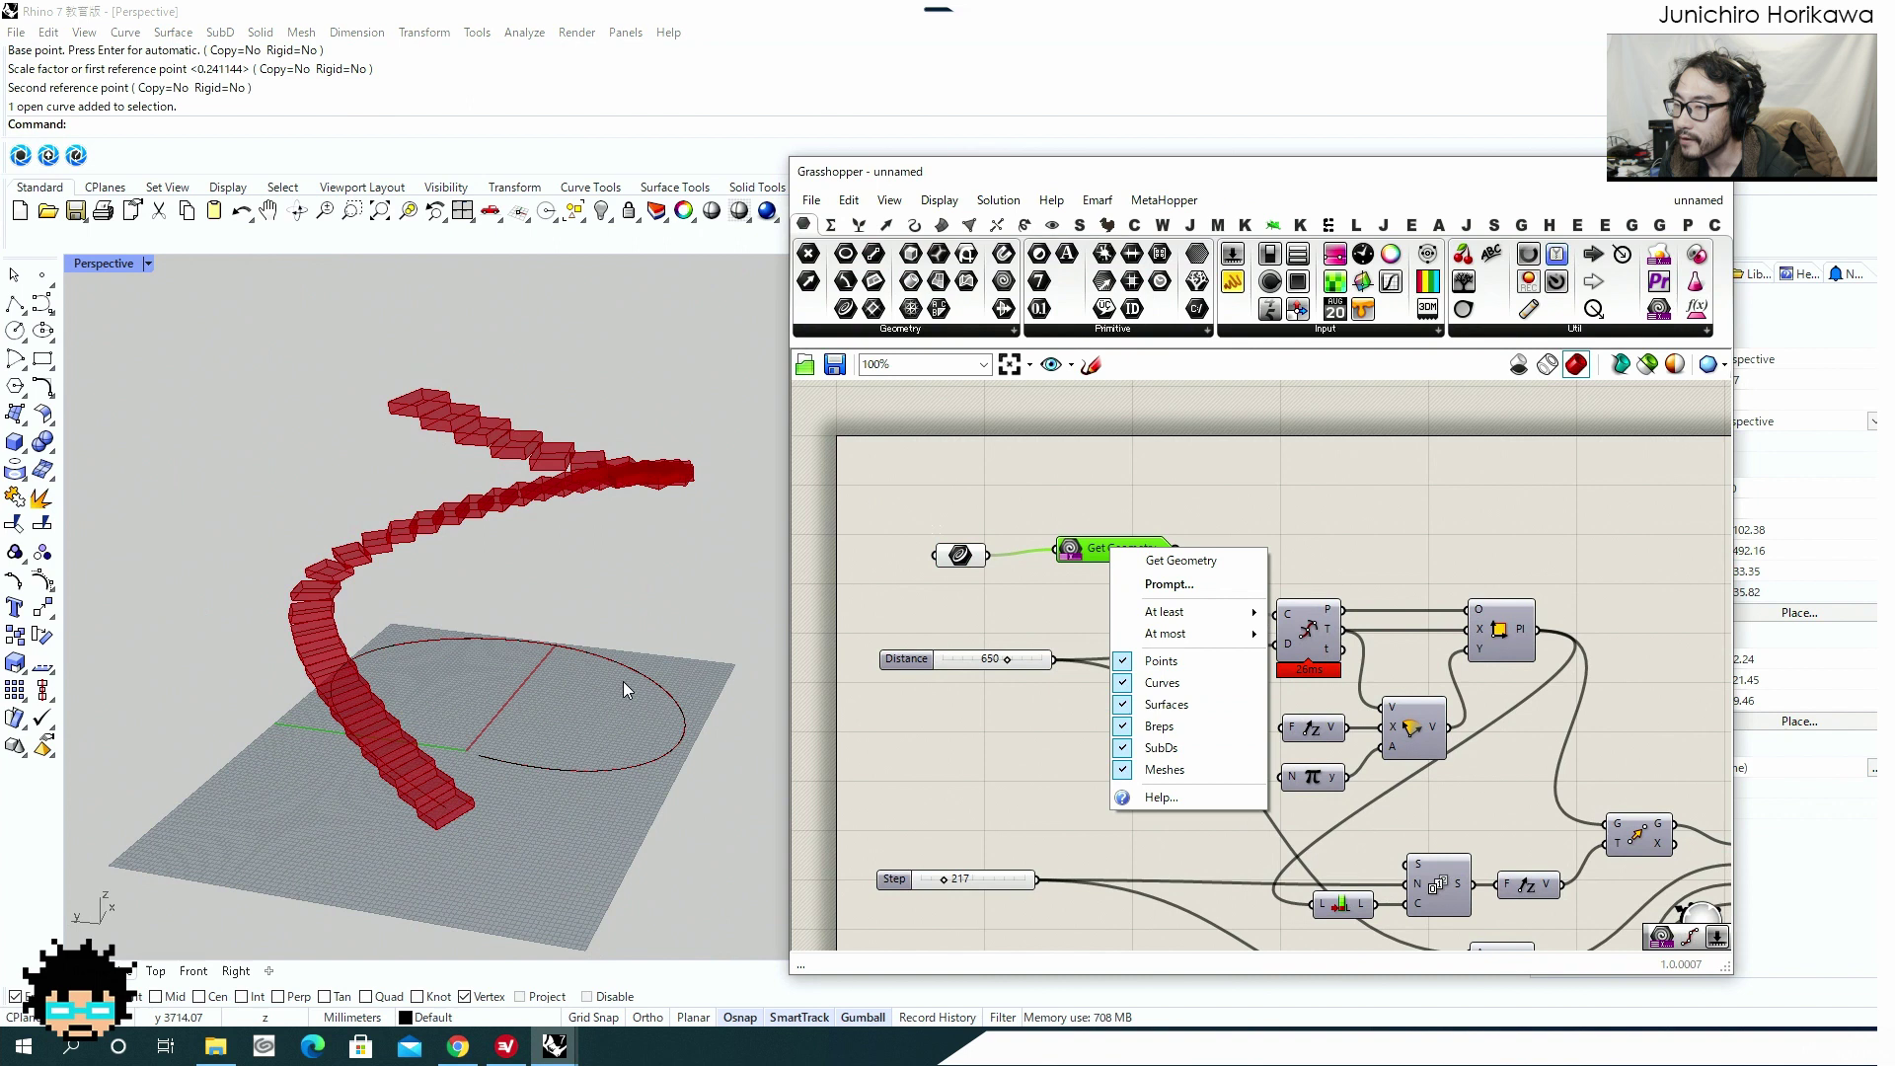
pyautogui.click(1161, 661)
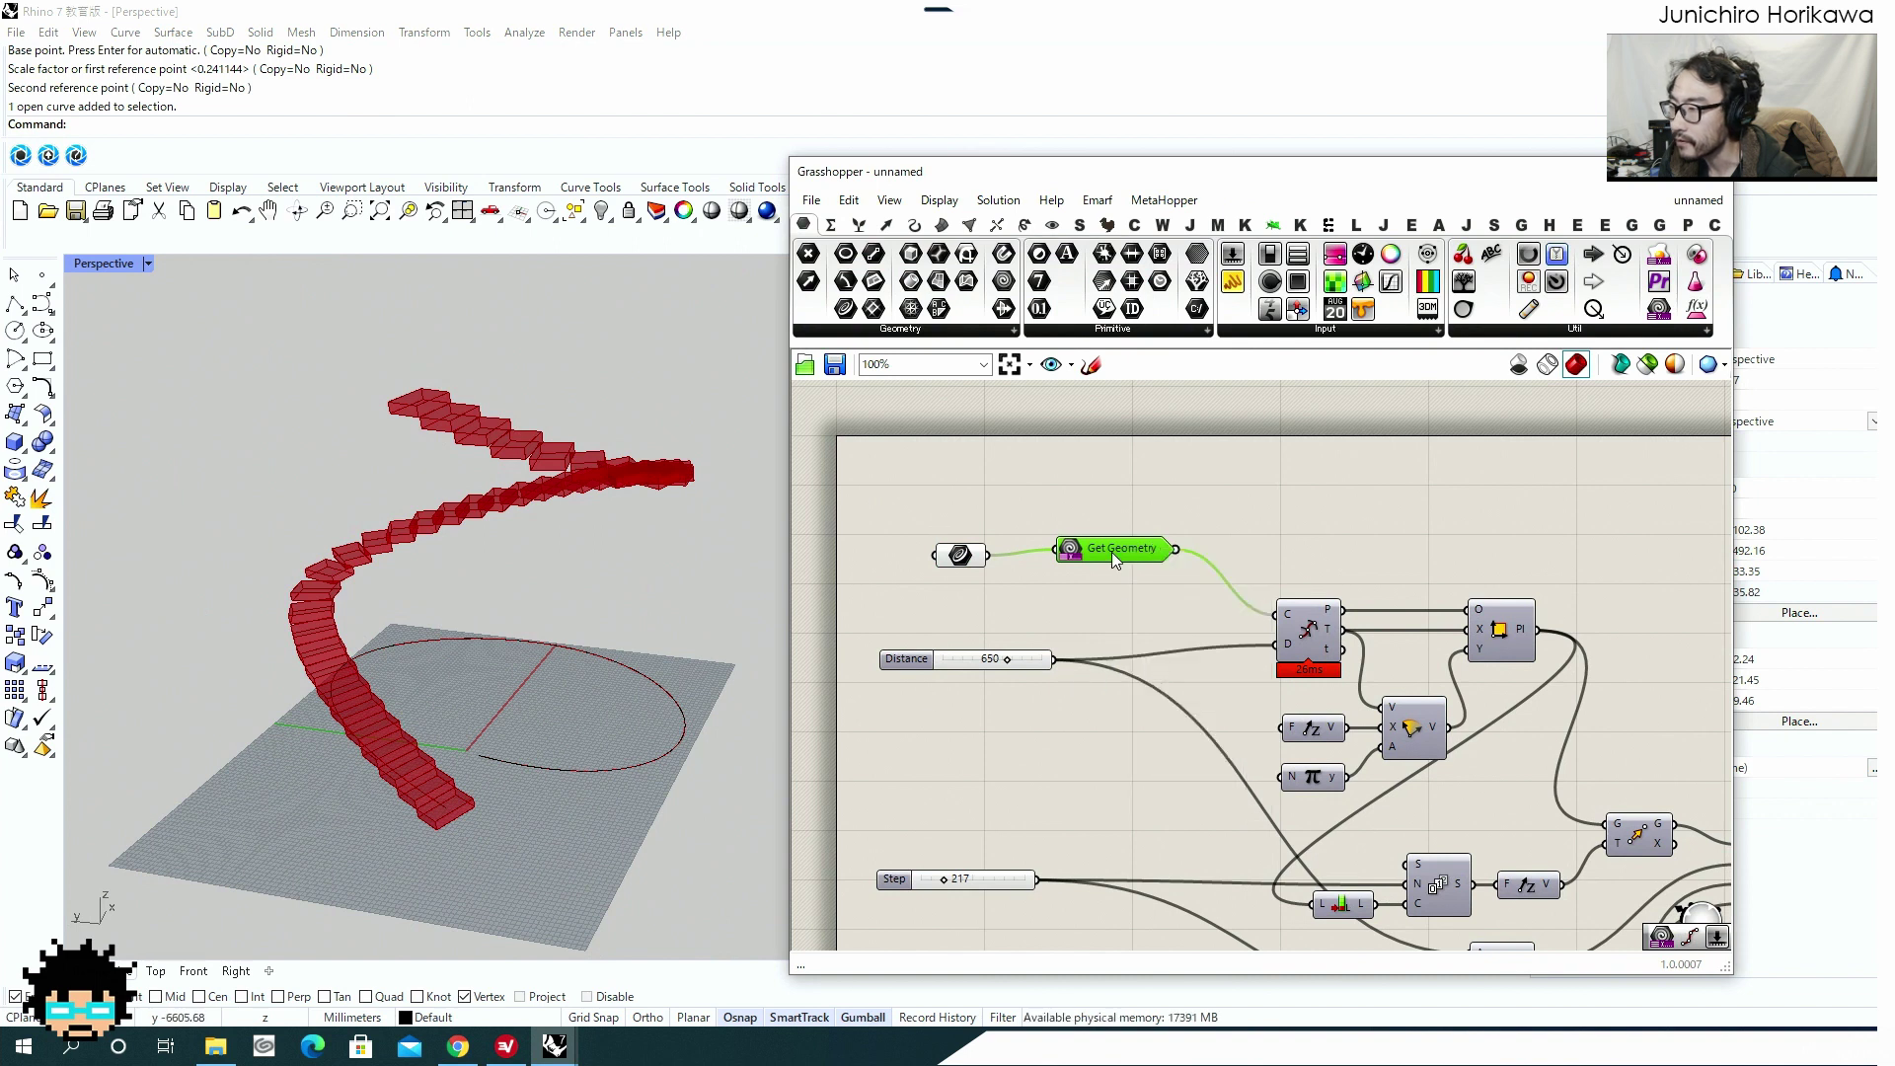
pyautogui.rightClick(1111, 549)
pyautogui.click(1165, 705)
pyautogui.rightClick(1126, 554)
pyautogui.click(1167, 732)
pyautogui.rightClick(1116, 543)
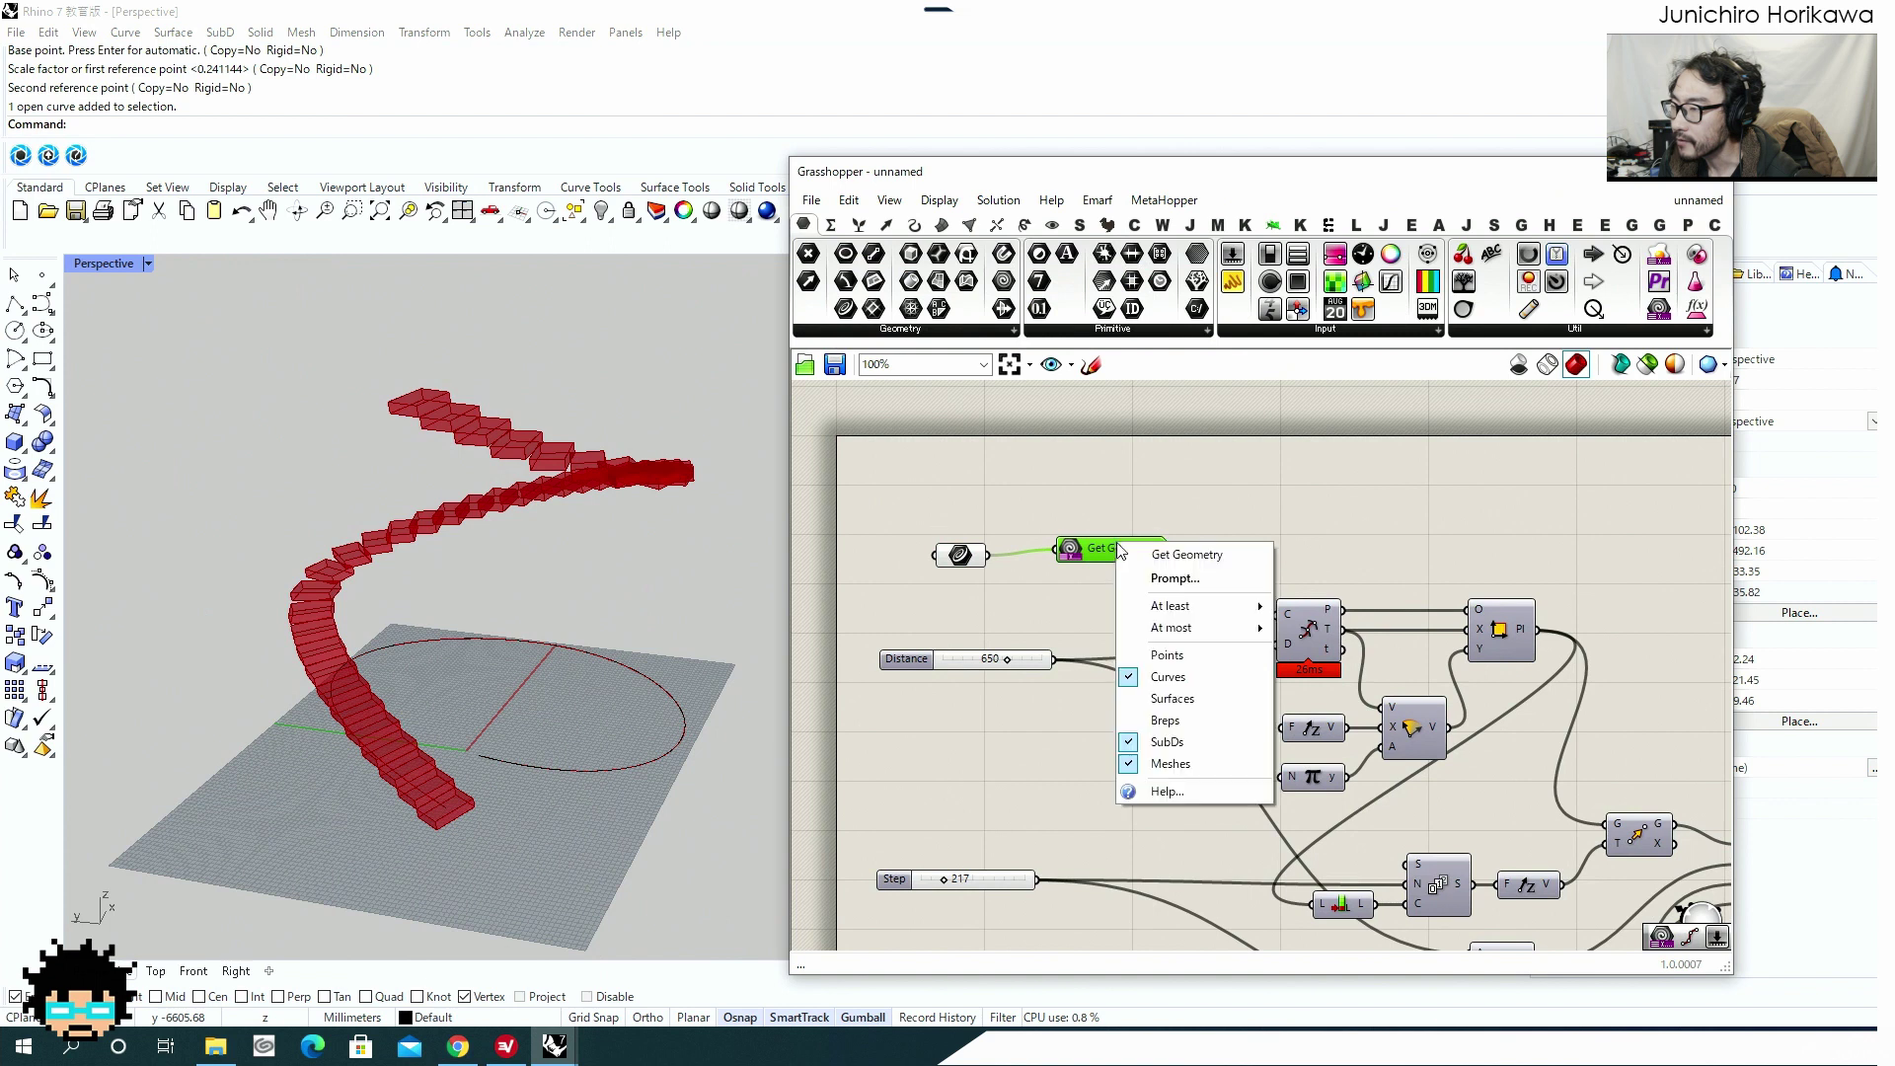
pyautogui.click(1169, 742)
pyautogui.rightClick(1111, 543)
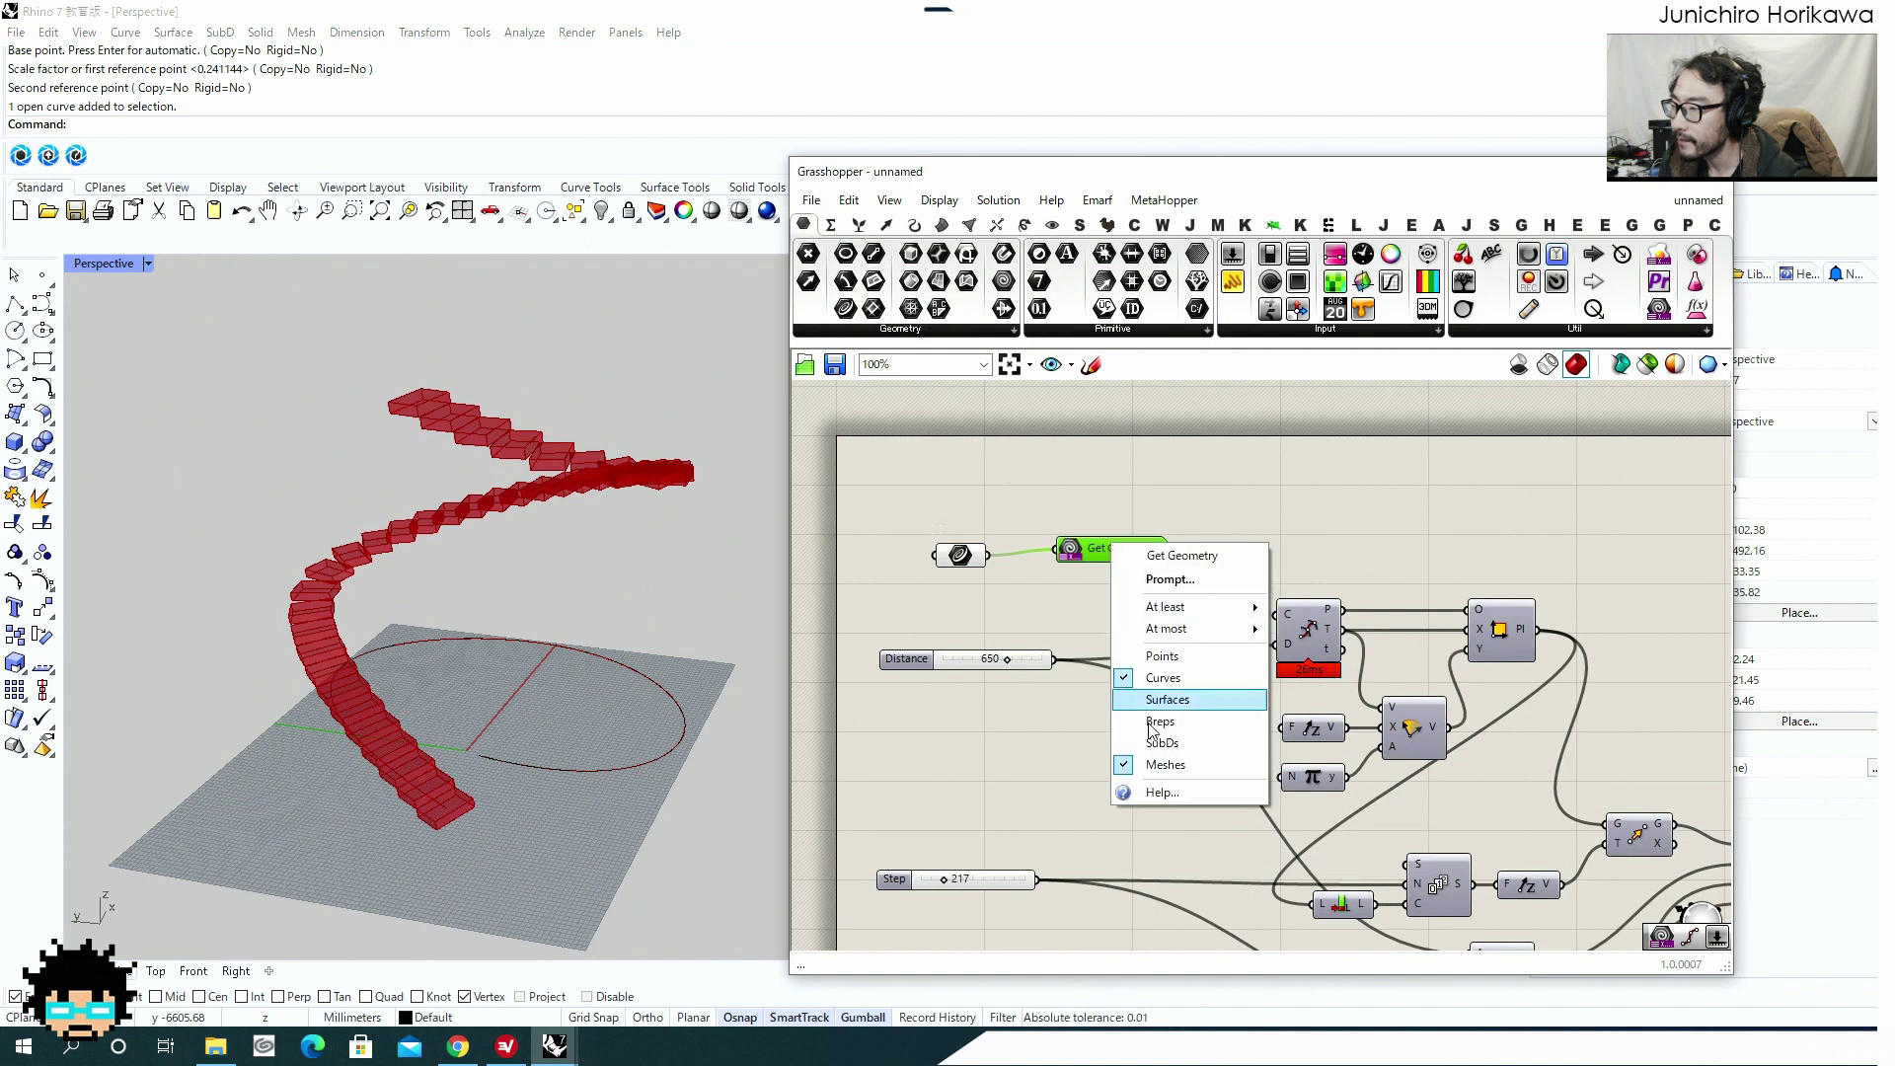
pyautogui.click(1150, 762)
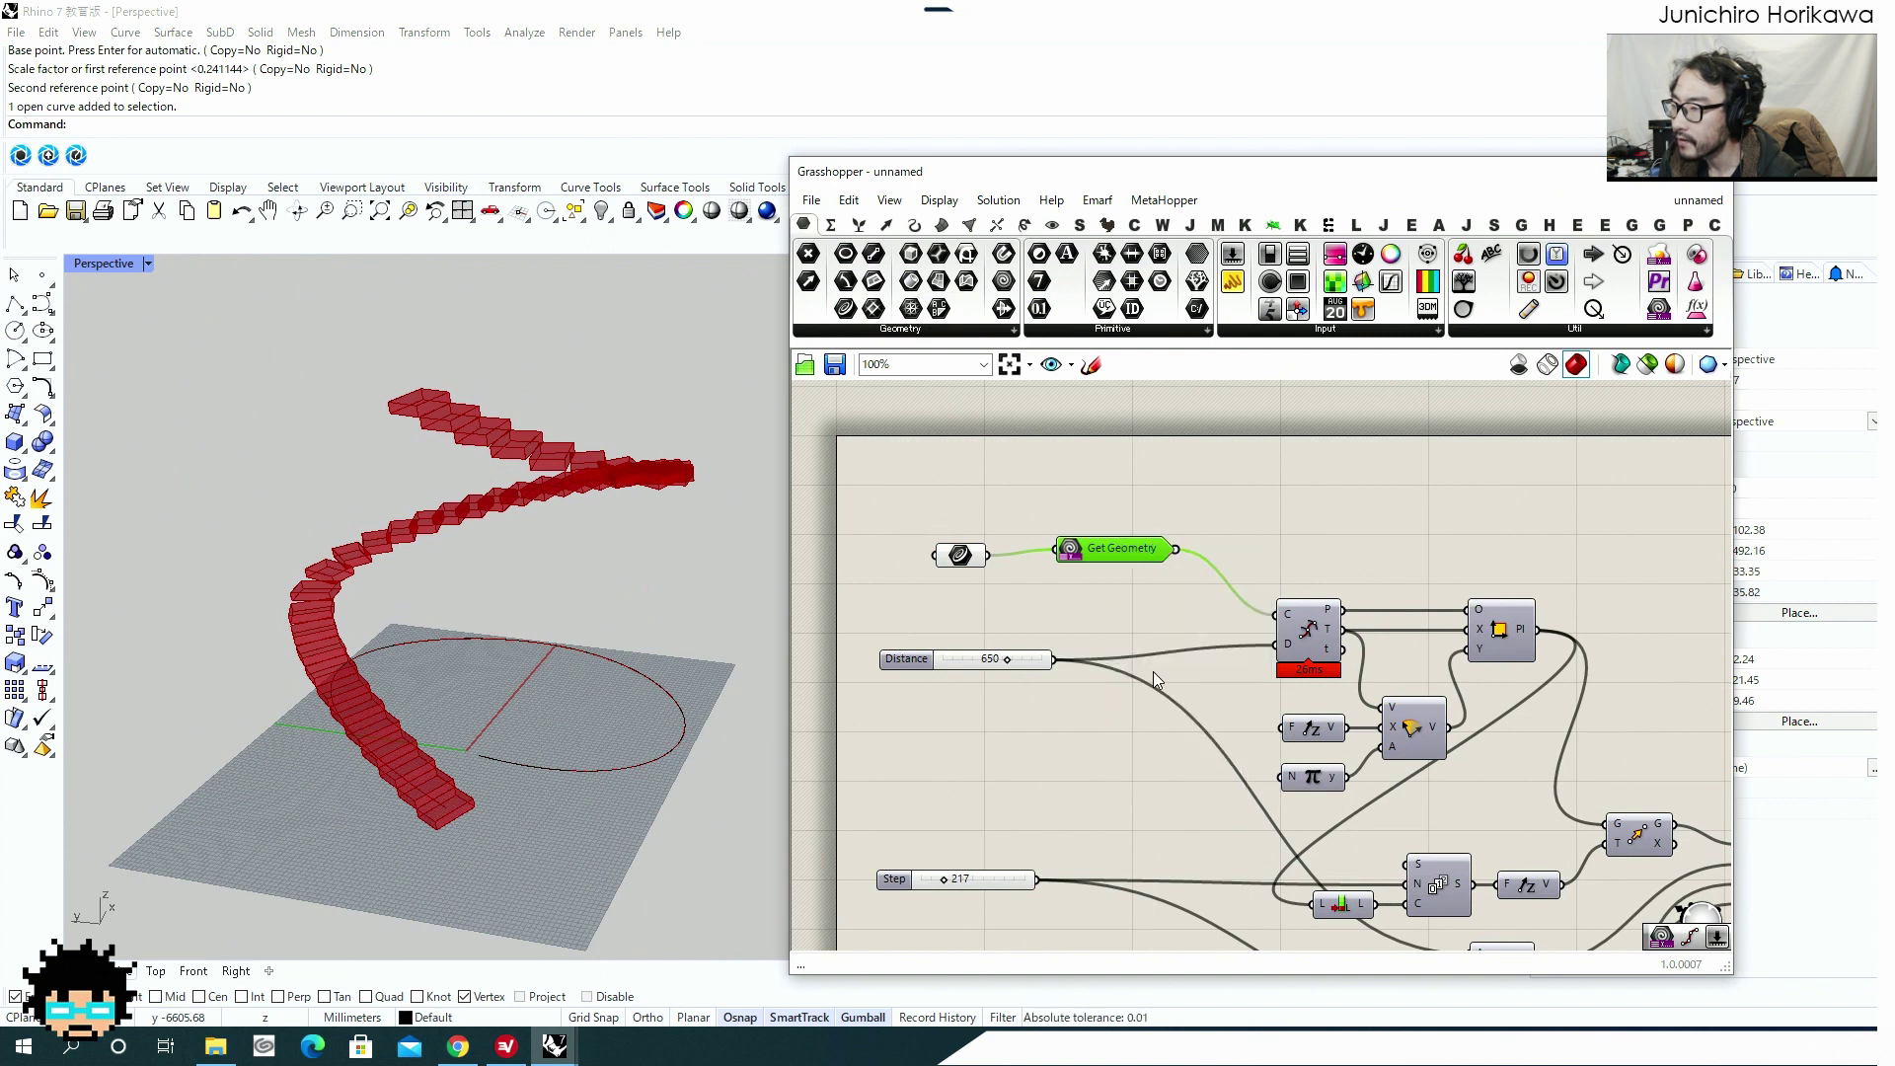
# Set the Get Geometry prompt message to "Select curve to create stair".
pyautogui.rightClick(1120, 558)
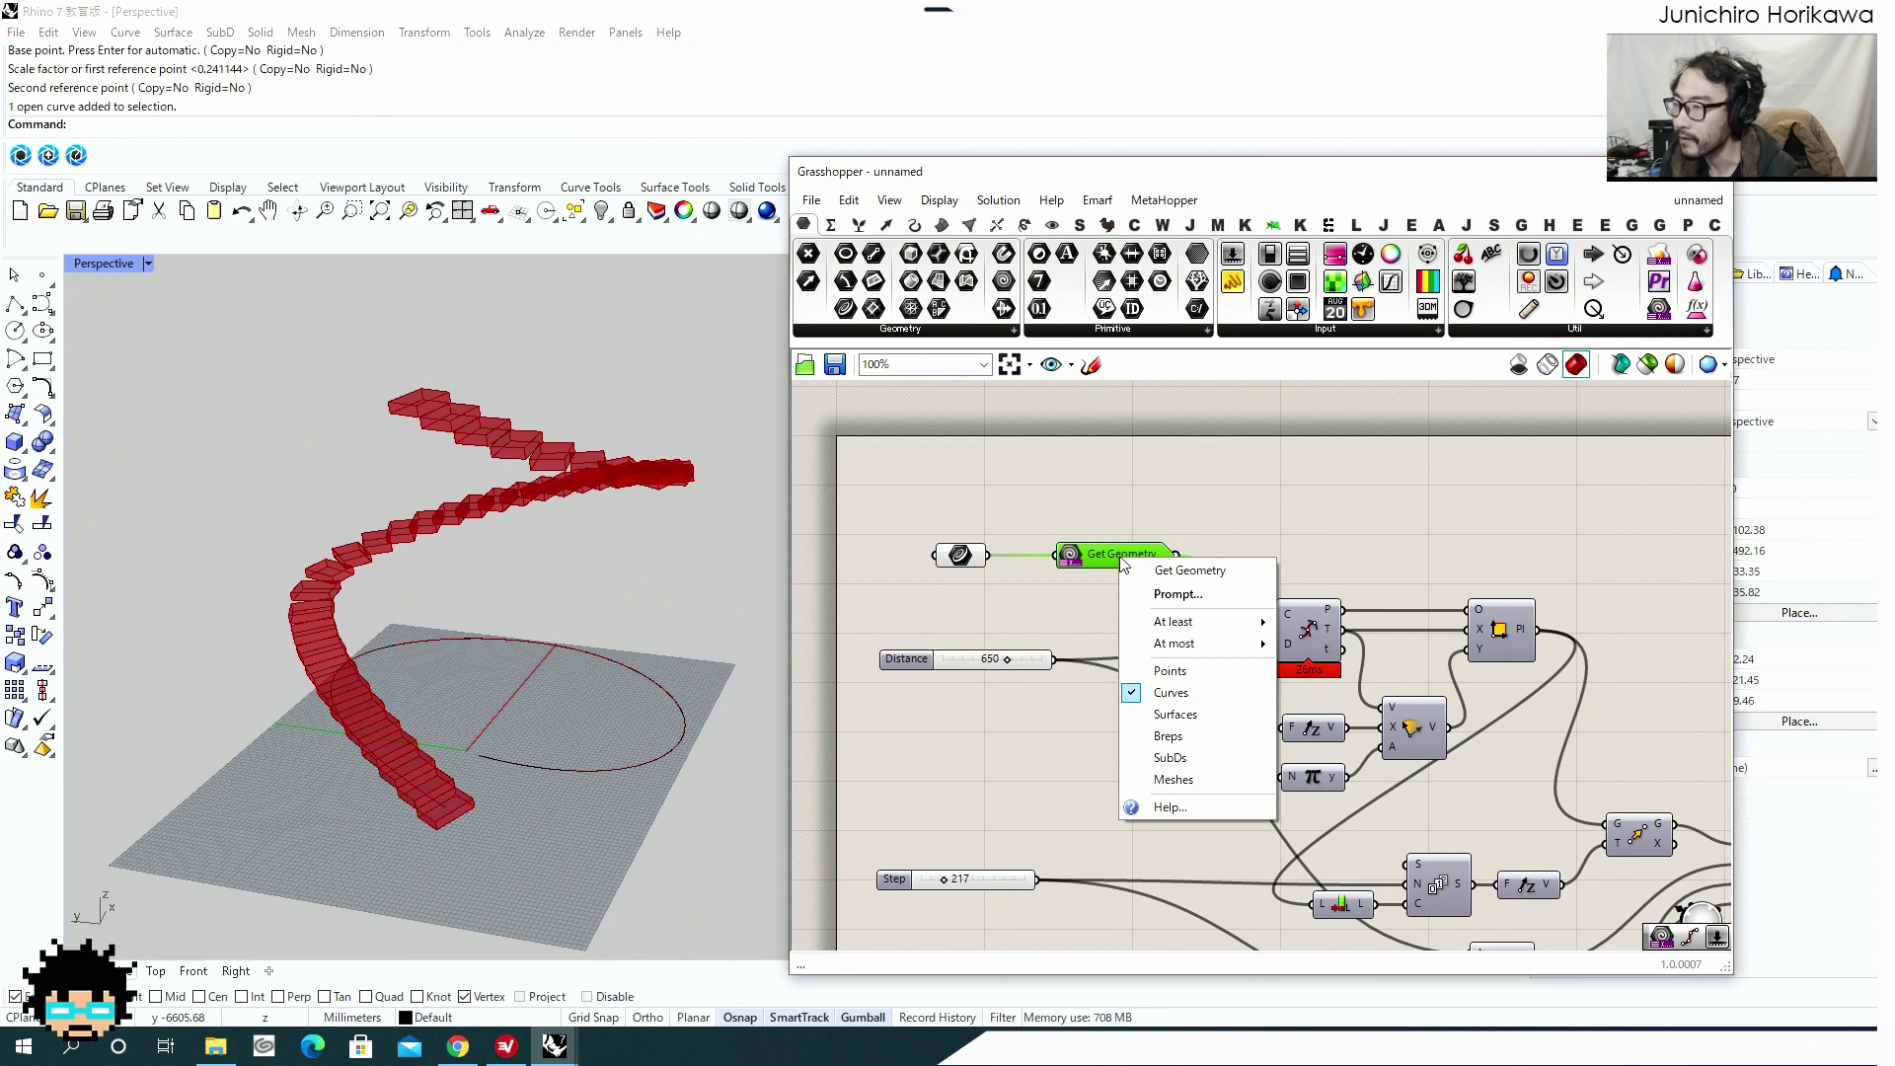
pyautogui.click(1177, 595)
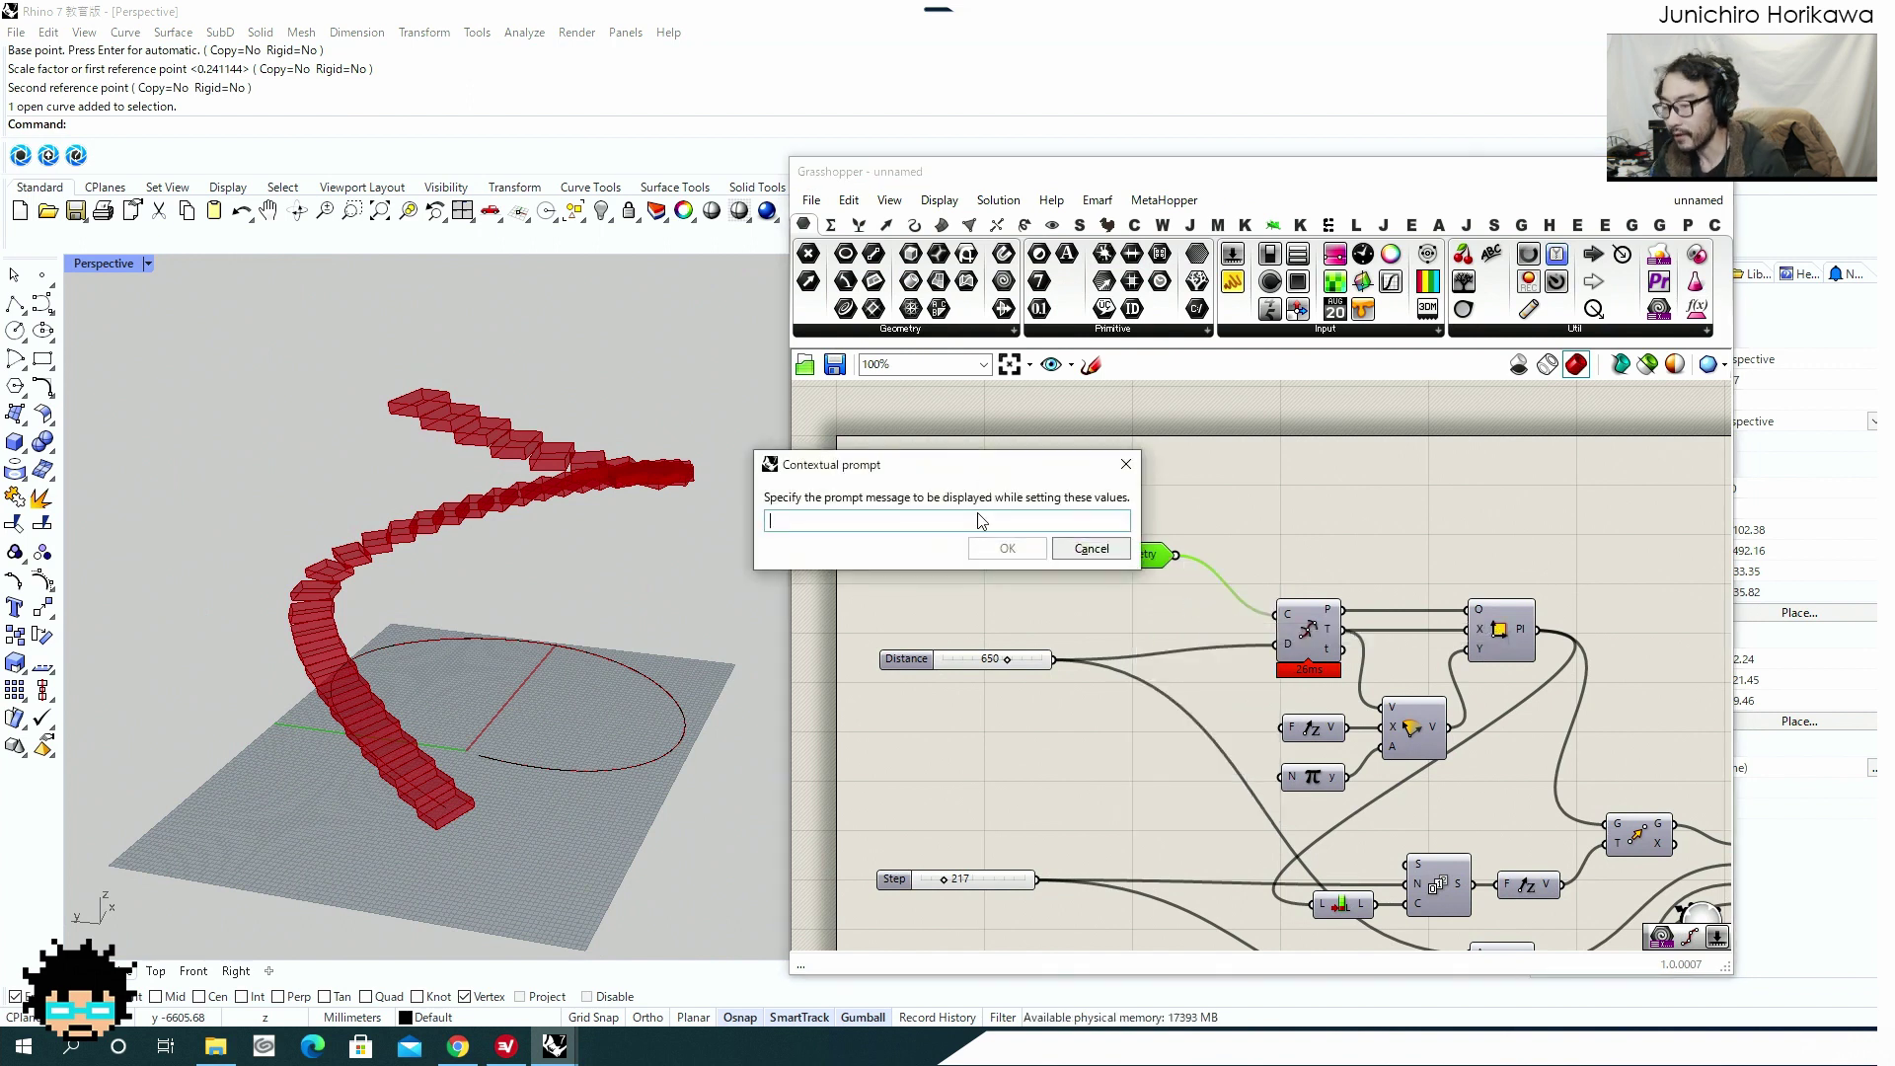
pyautogui.write('Set')
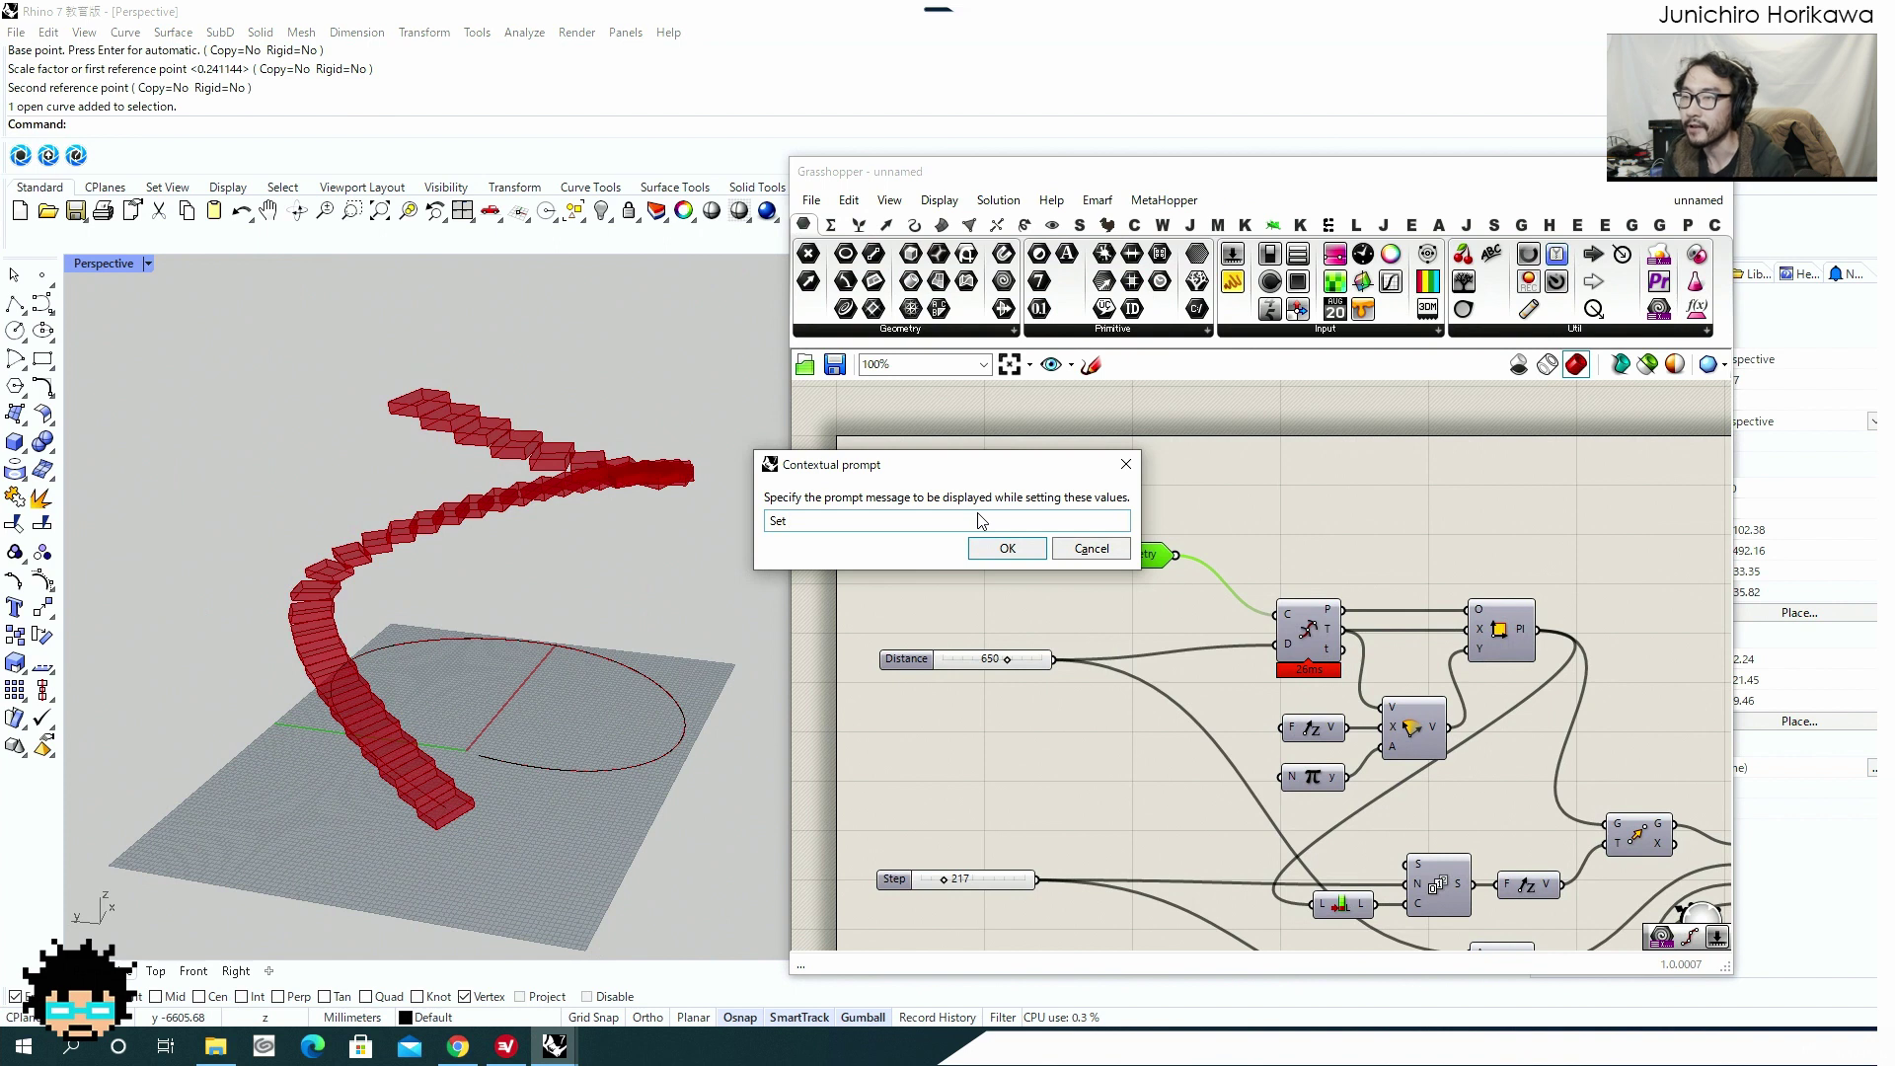
pyautogui.press('BackSpace')
pyautogui.press('BackSpace')
pyautogui.press('BackSpace')
pyautogui.write('Select ')
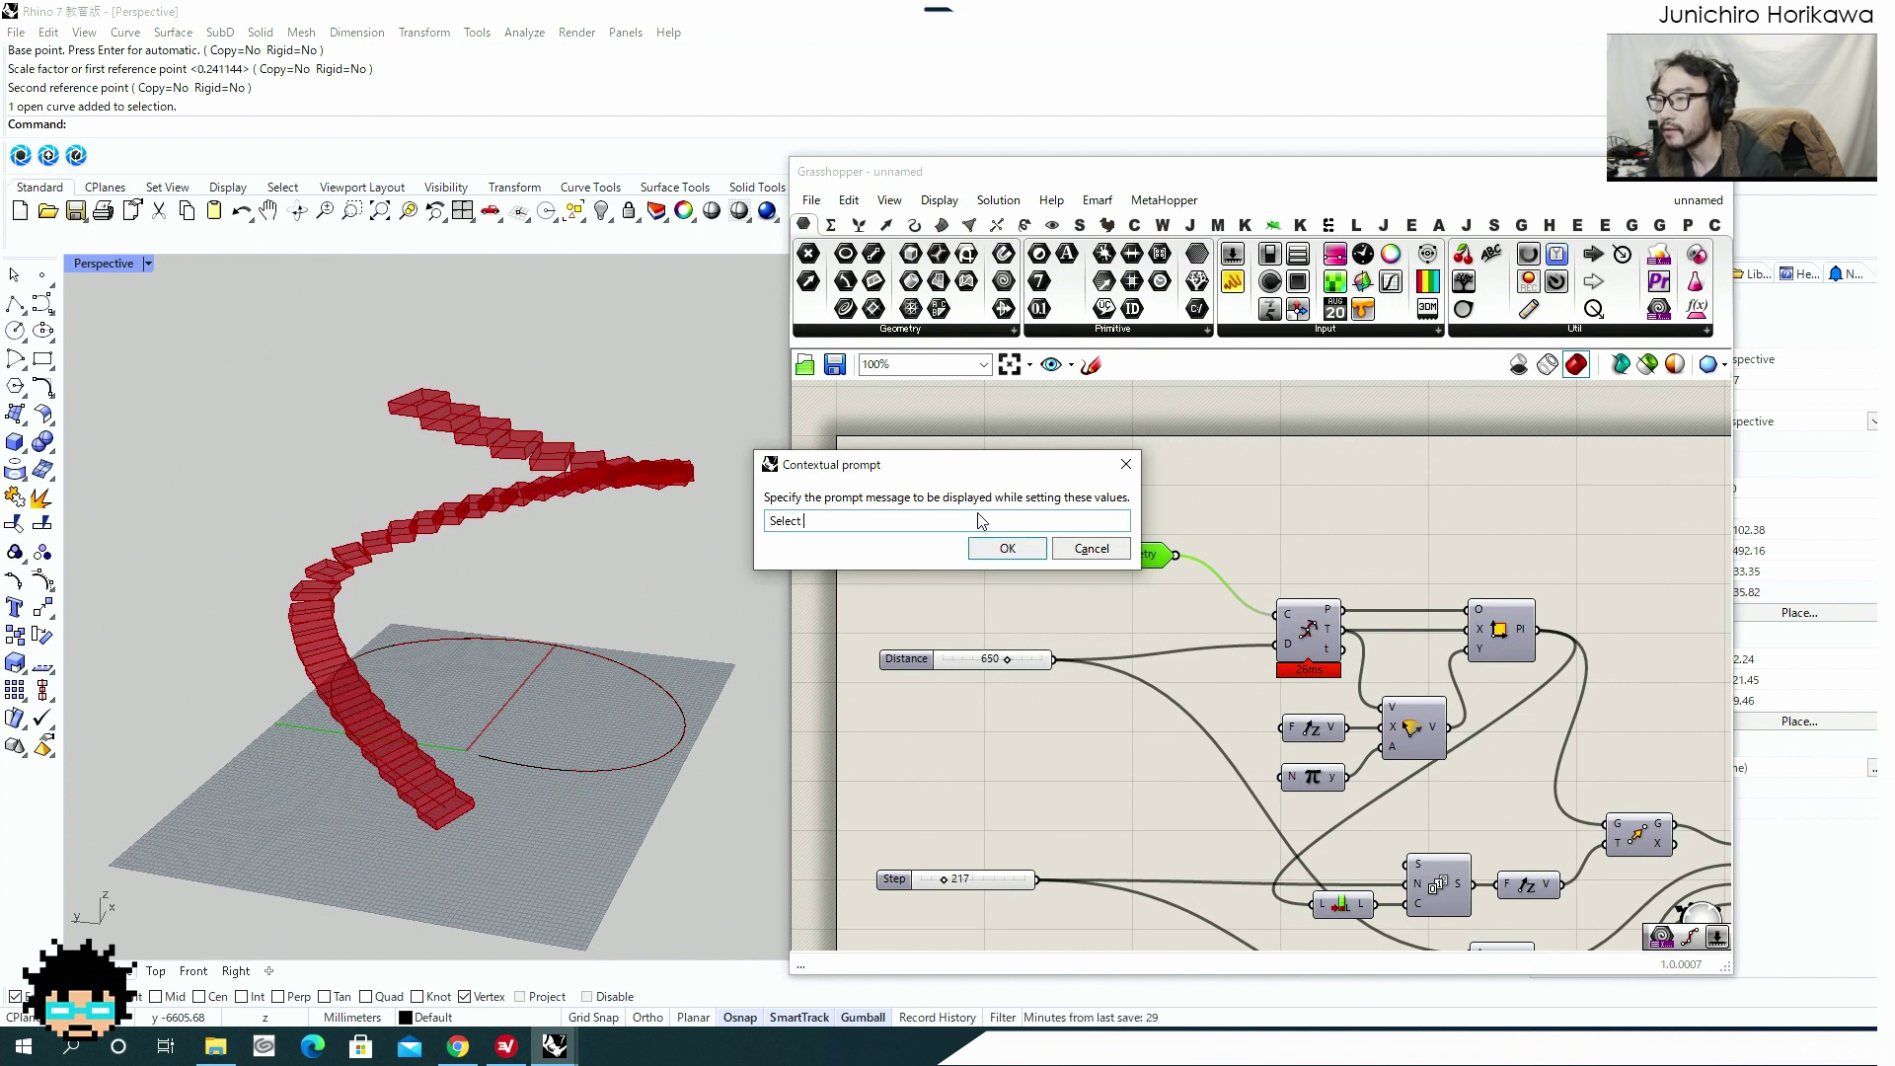
pyautogui.write('curve to create stair.')
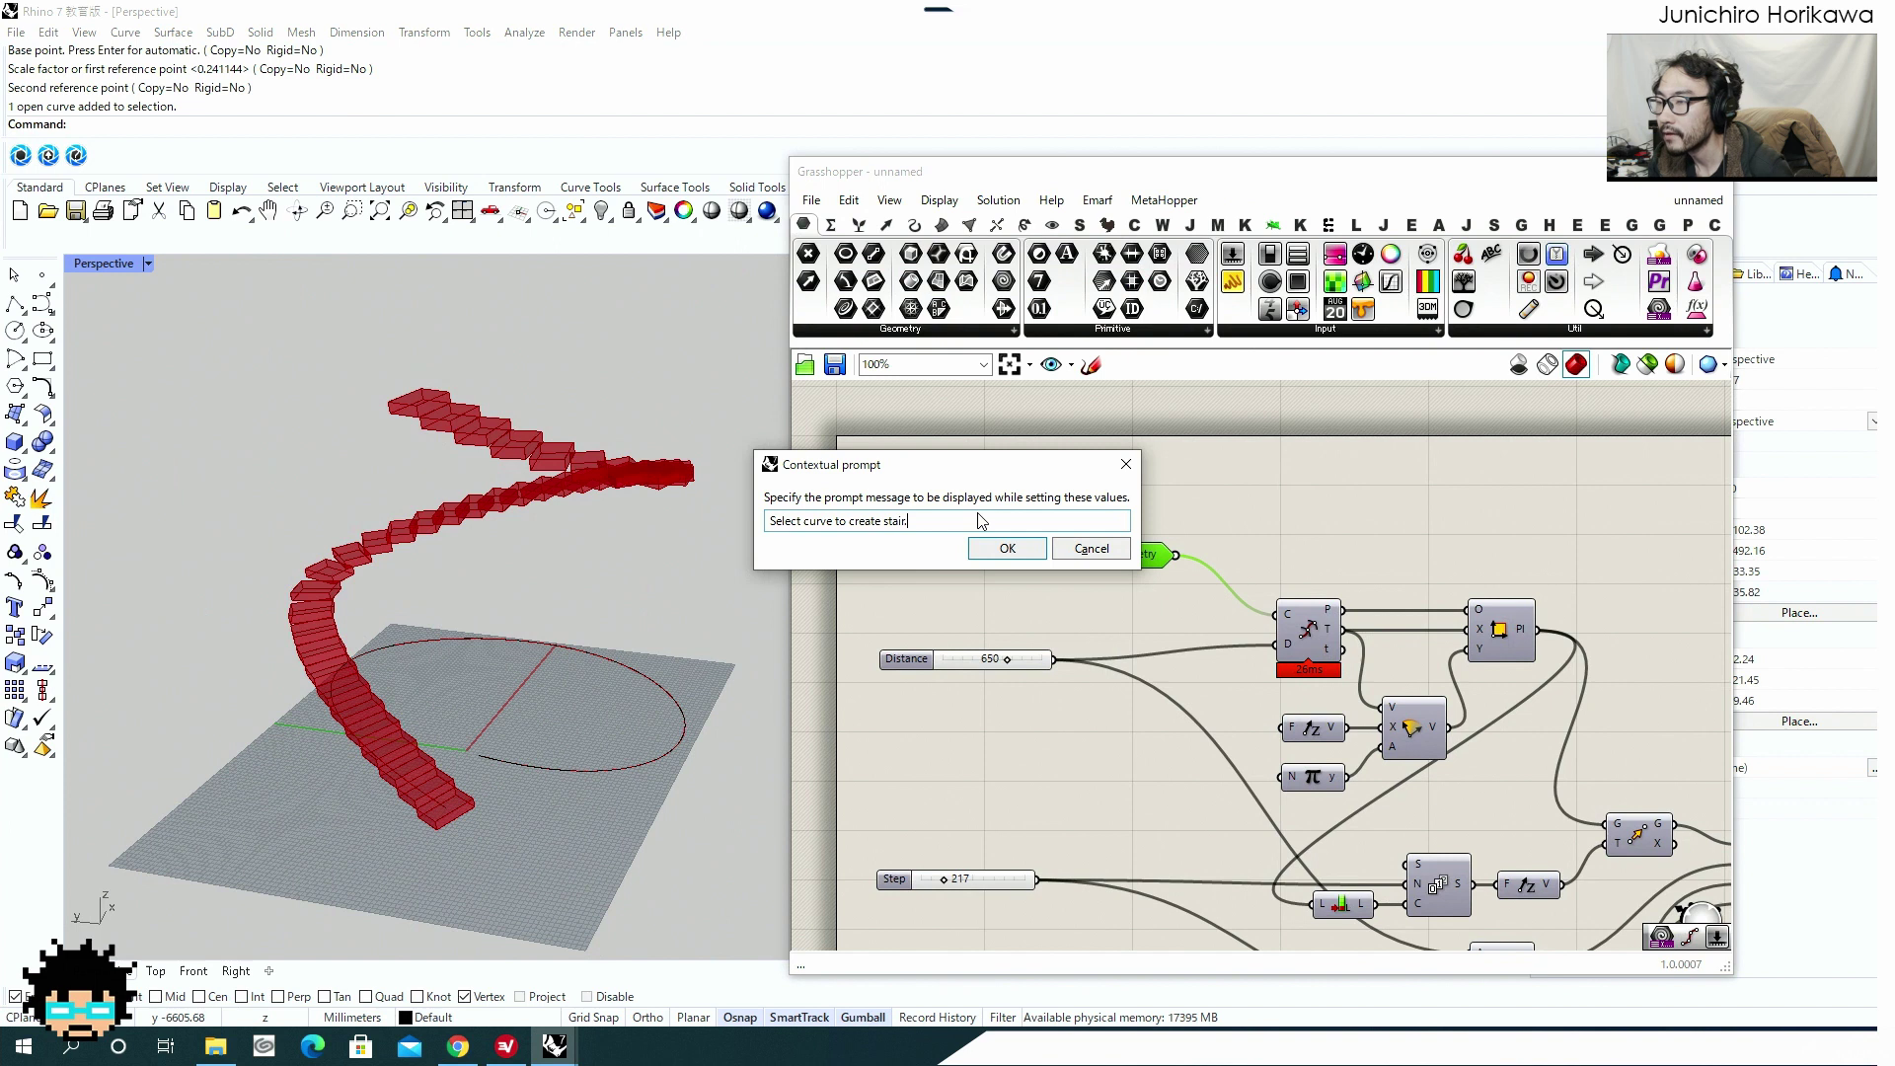
pyautogui.click(1017, 549)
pyautogui.moveTo(1120, 610); pyautogui.dragTo(1078, 504, button='right')
pyautogui.moveTo(1050, 667)
pyautogui.mouseDown(button='right')
pyautogui.moveTo(1062, 546)
pyautogui.moveTo(1049, 632)
pyautogui.mouseUp(button='right')
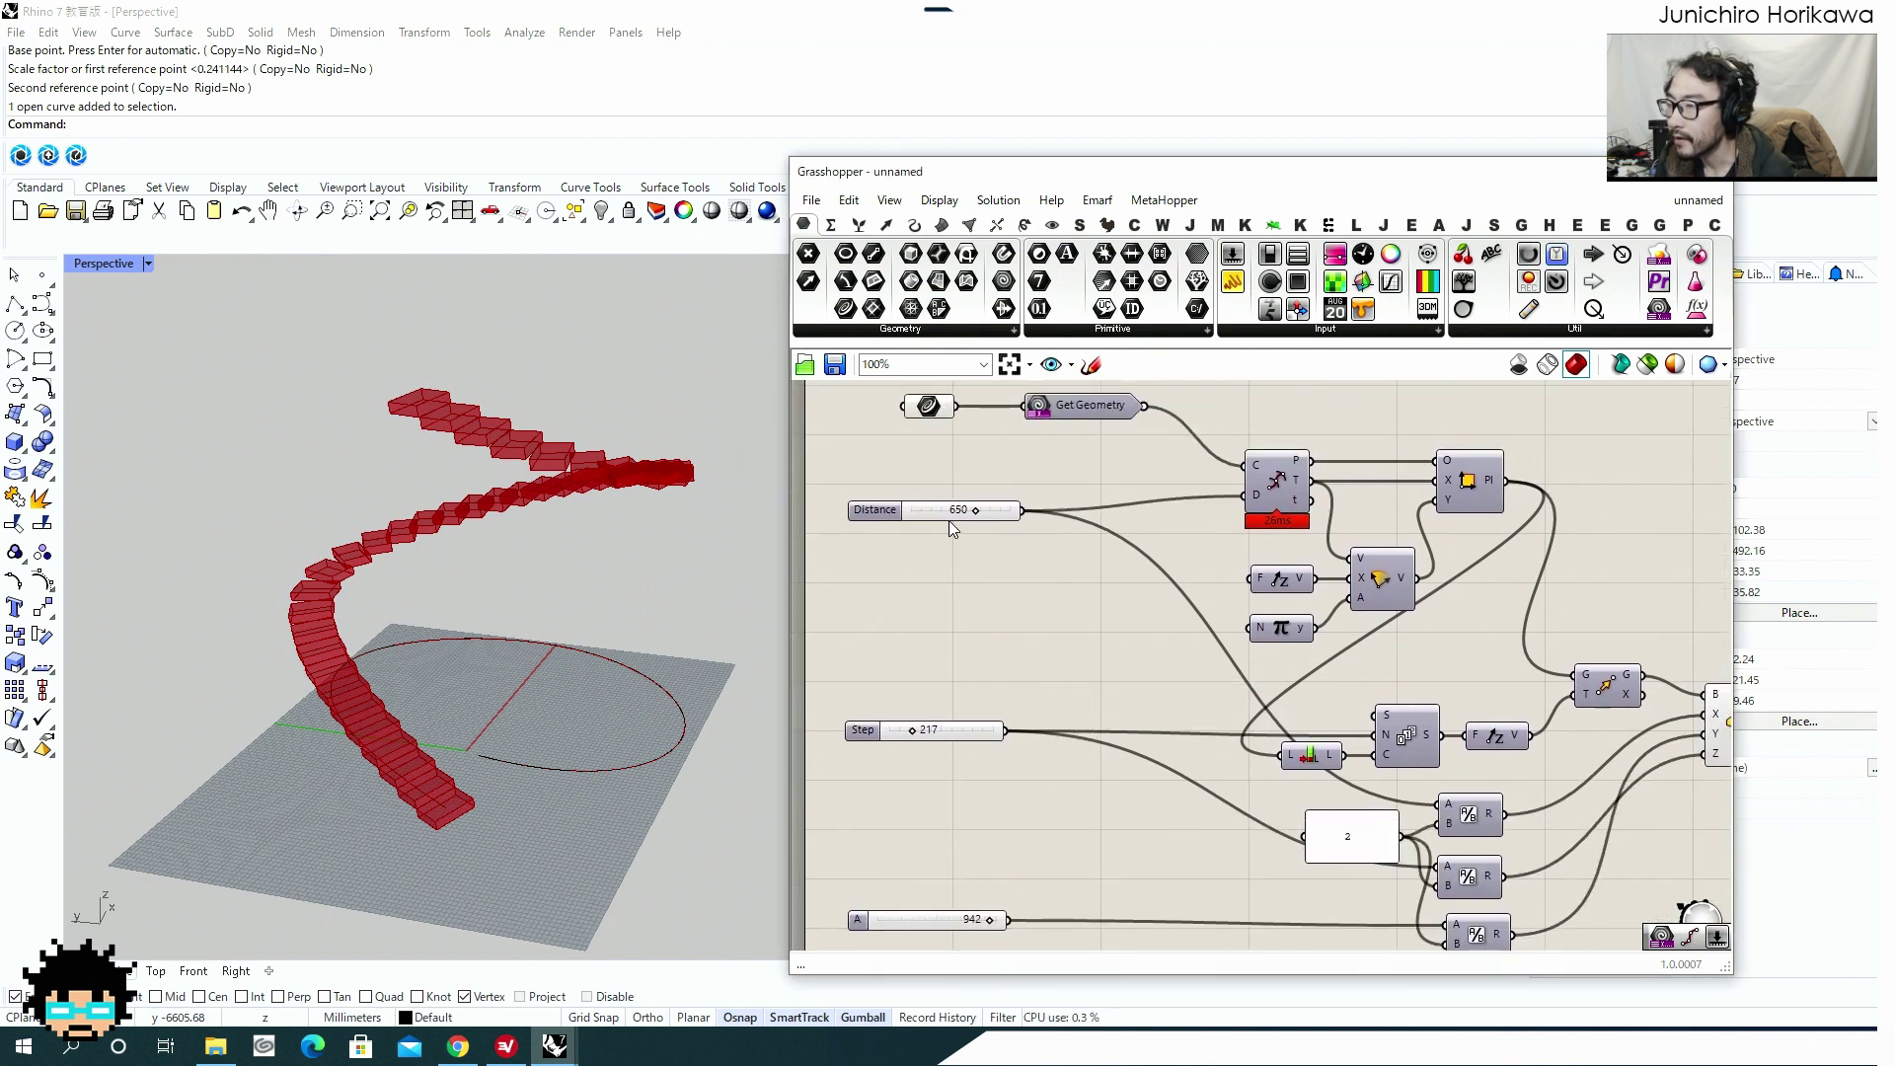
pyautogui.click(1074, 409)
pyautogui.click(945, 512)
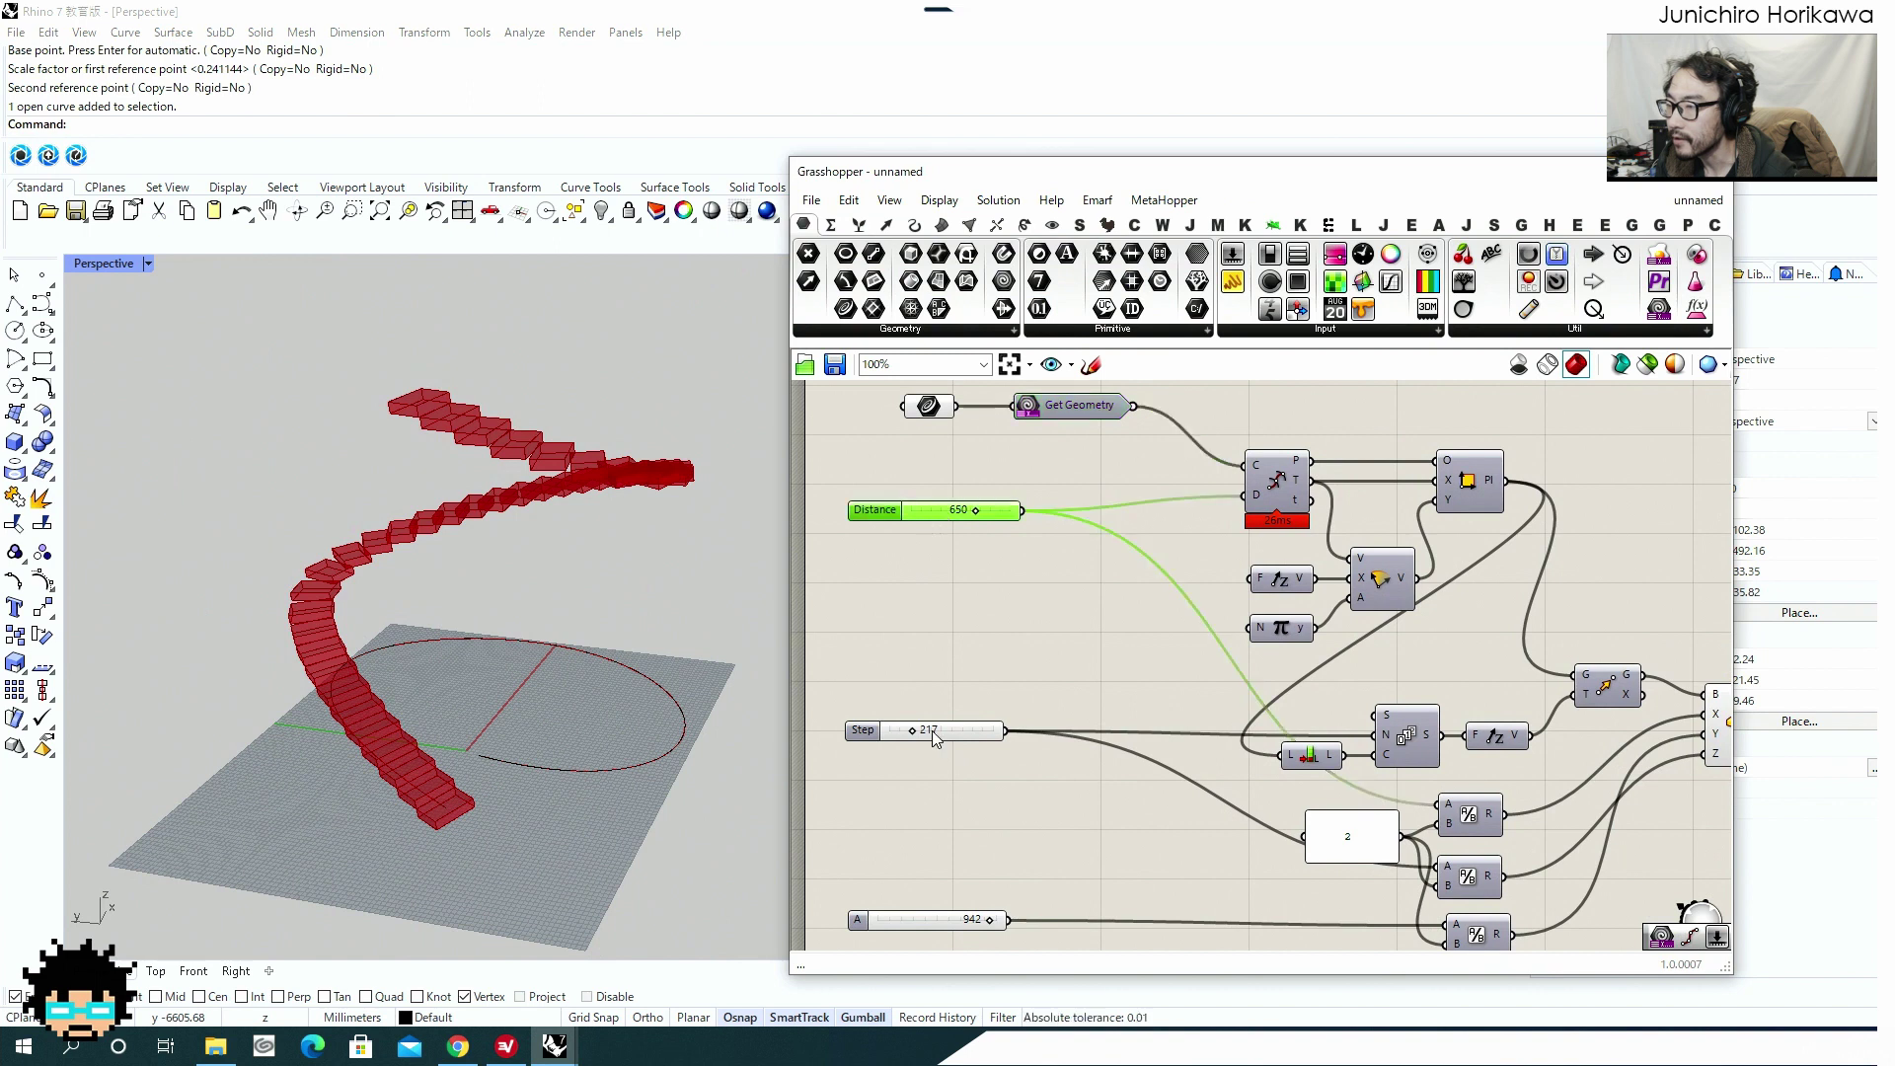
pyautogui.click(938, 733)
pyautogui.click(945, 922)
pyautogui.click(1073, 813)
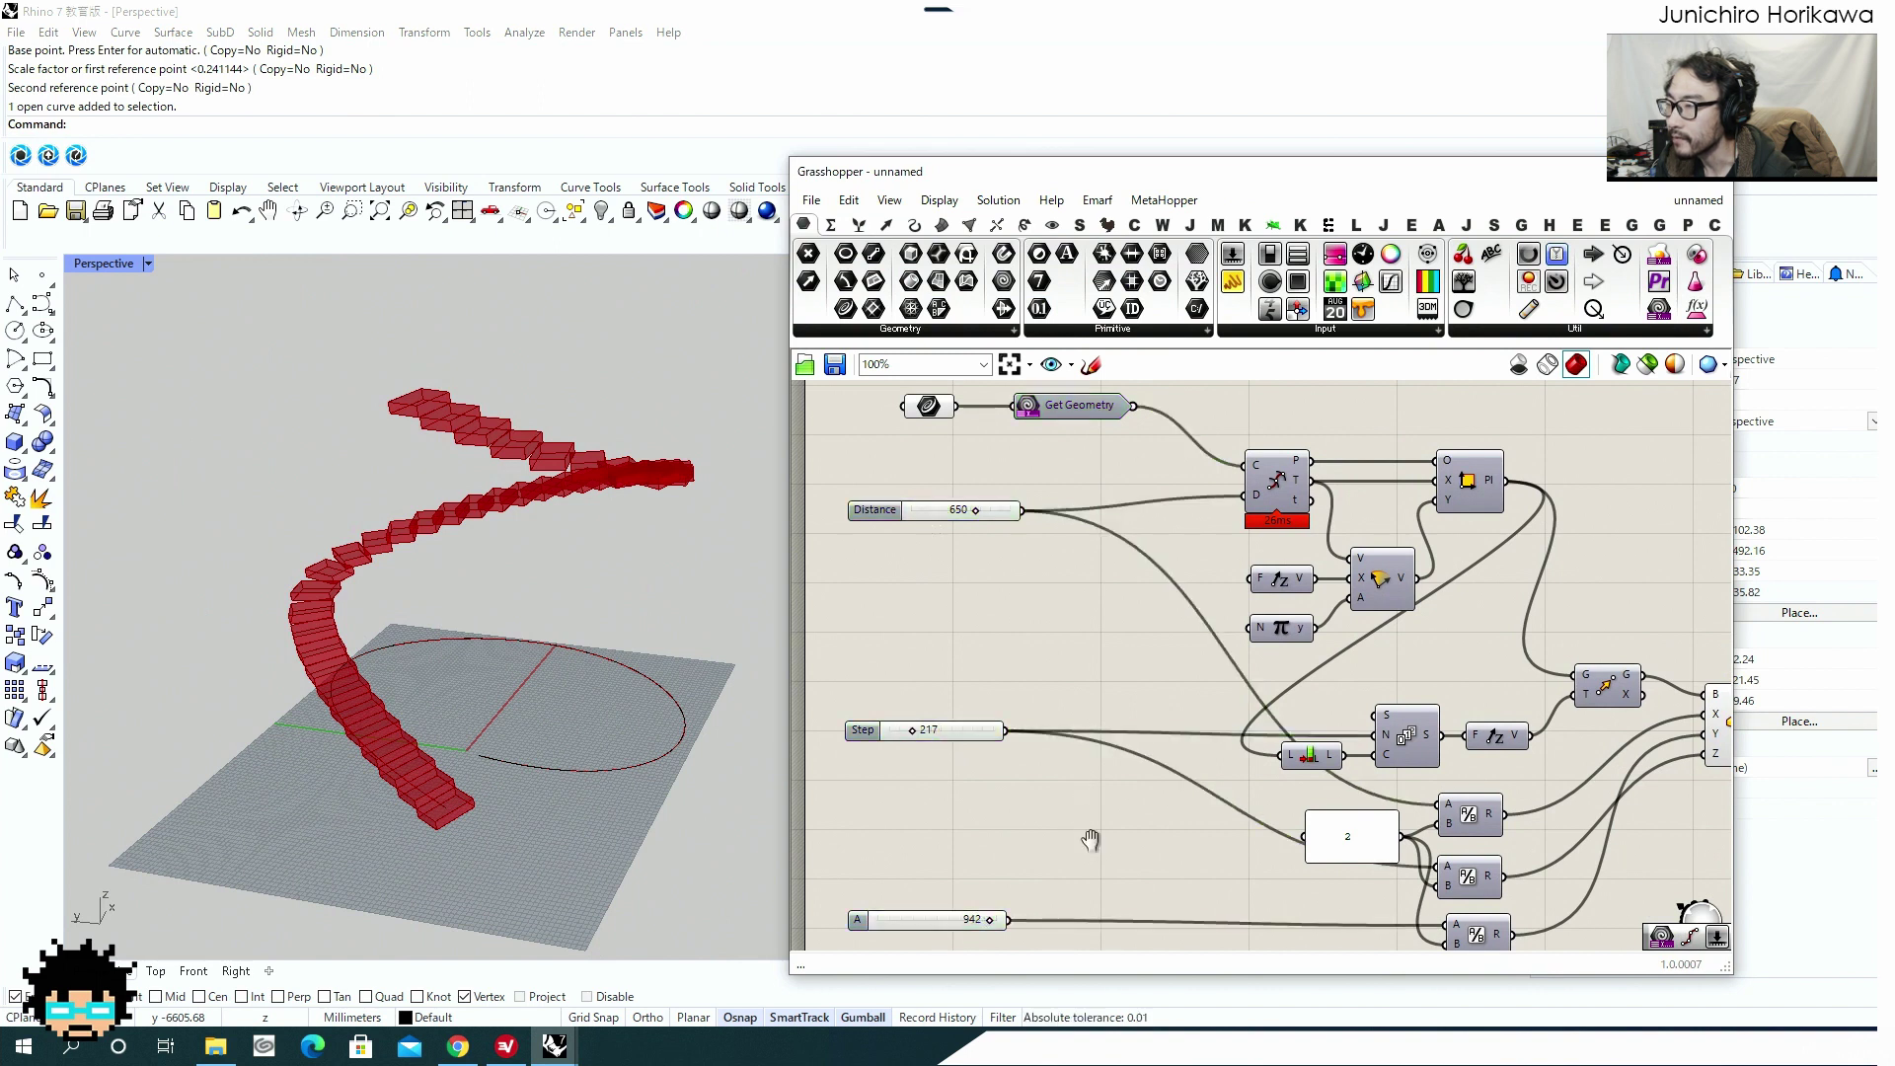
# Add a Get Number component and route the Distance slider through it into Divide Distance and the first Division.
pyautogui.moveTo(1091, 838); pyautogui.dragTo(1089, 890, button='right')
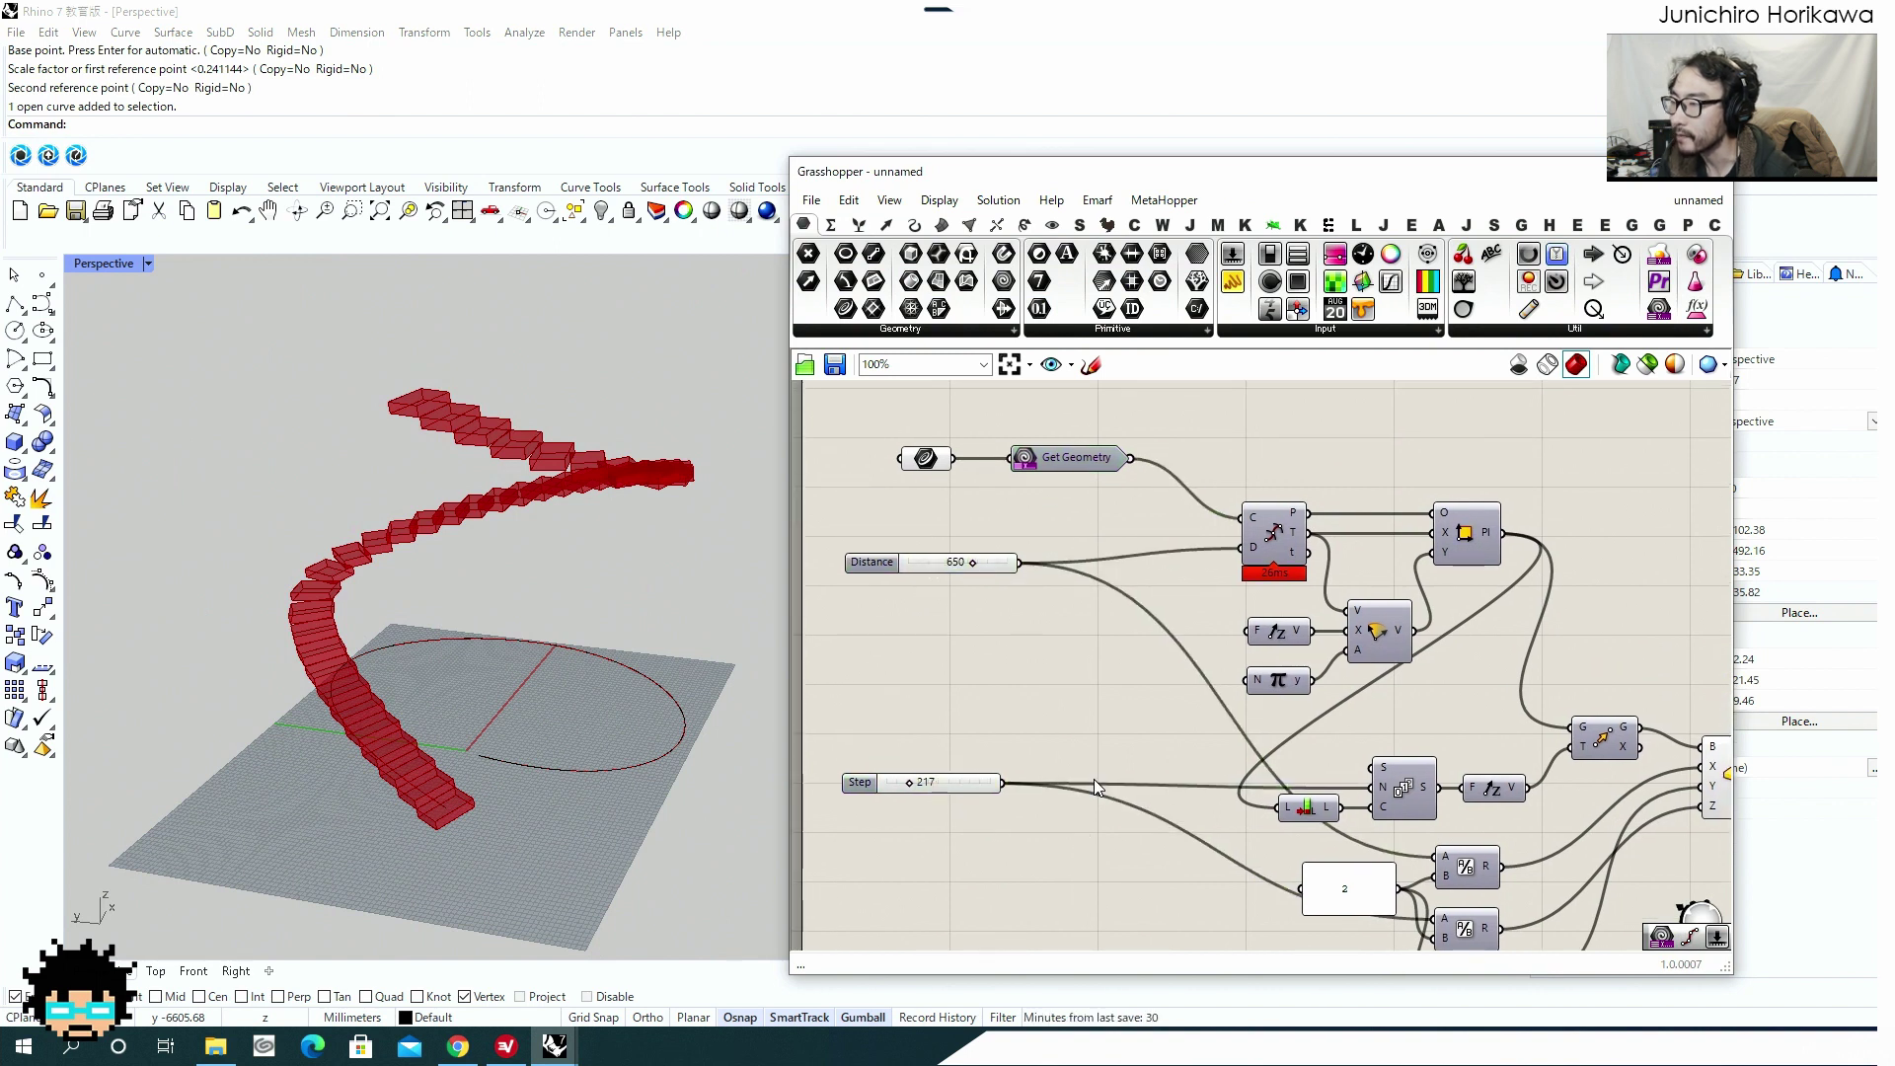
pyautogui.click(1571, 333)
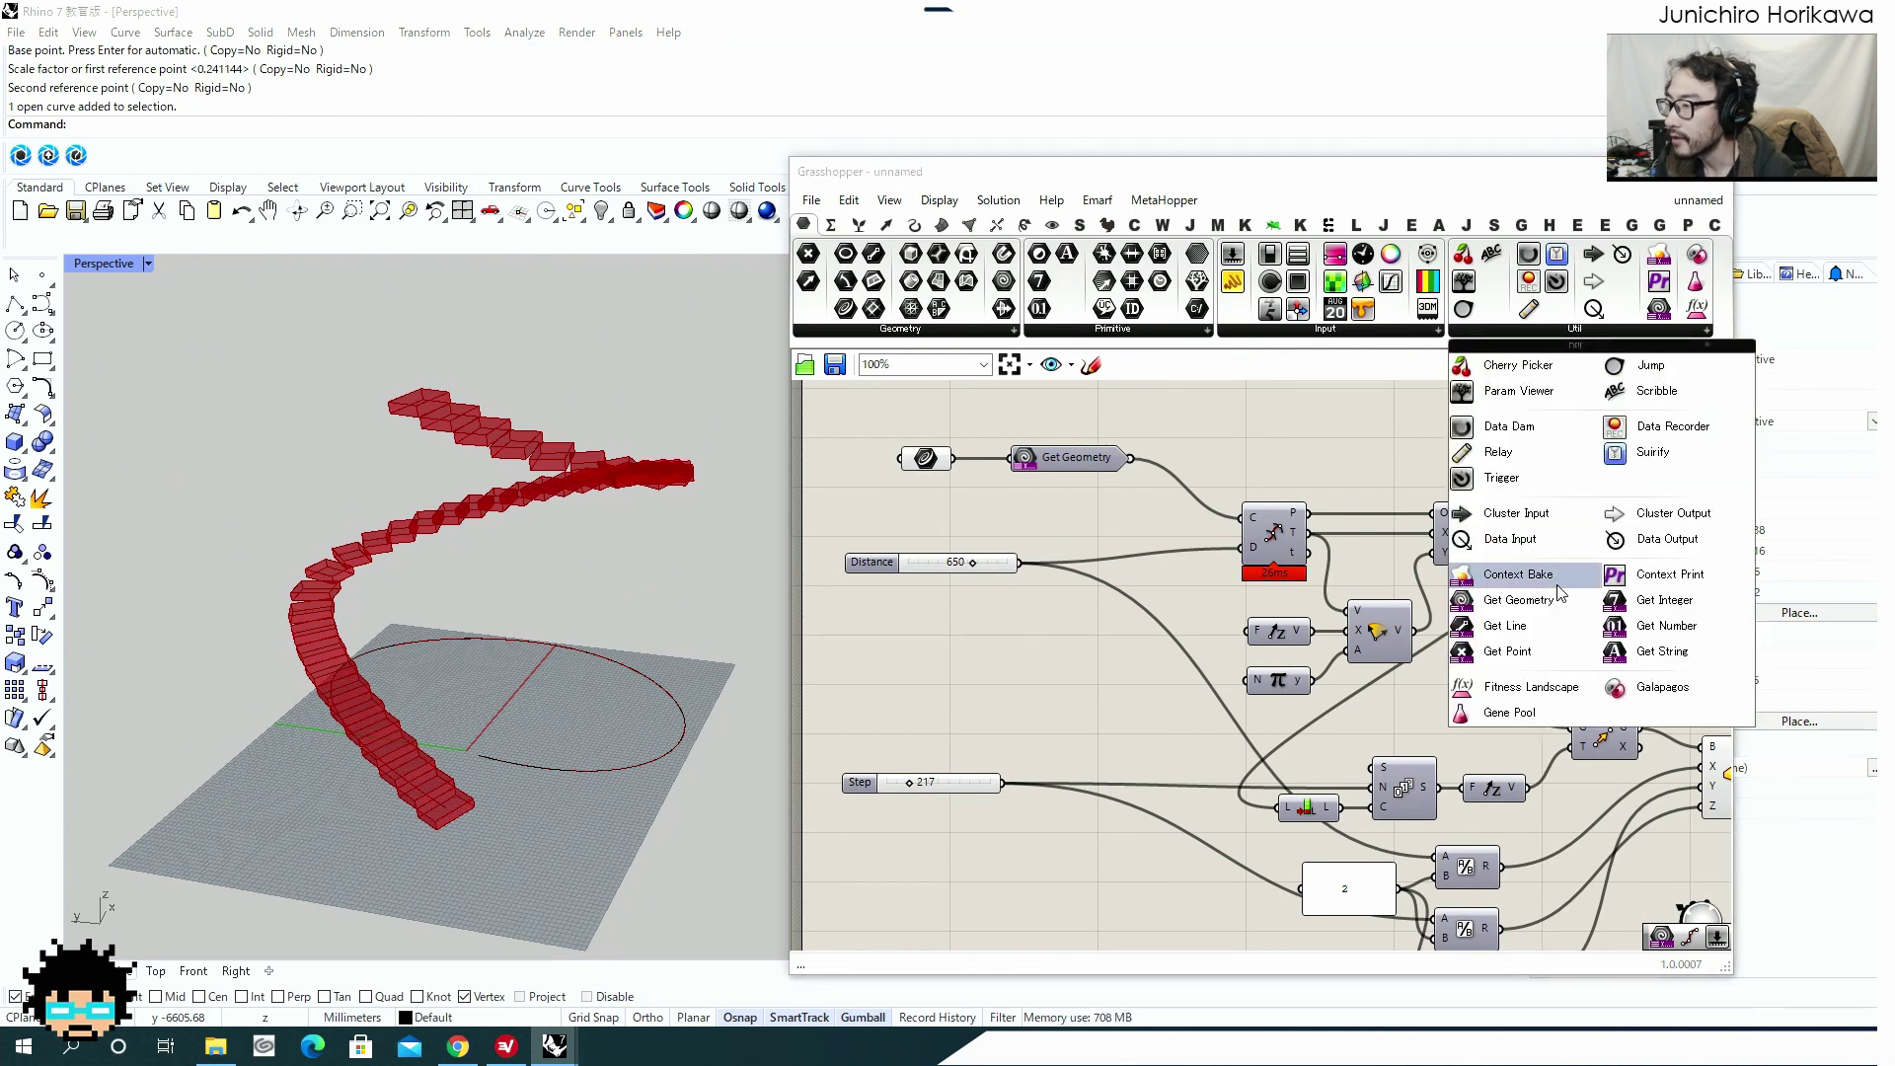
pyautogui.click(1666, 626)
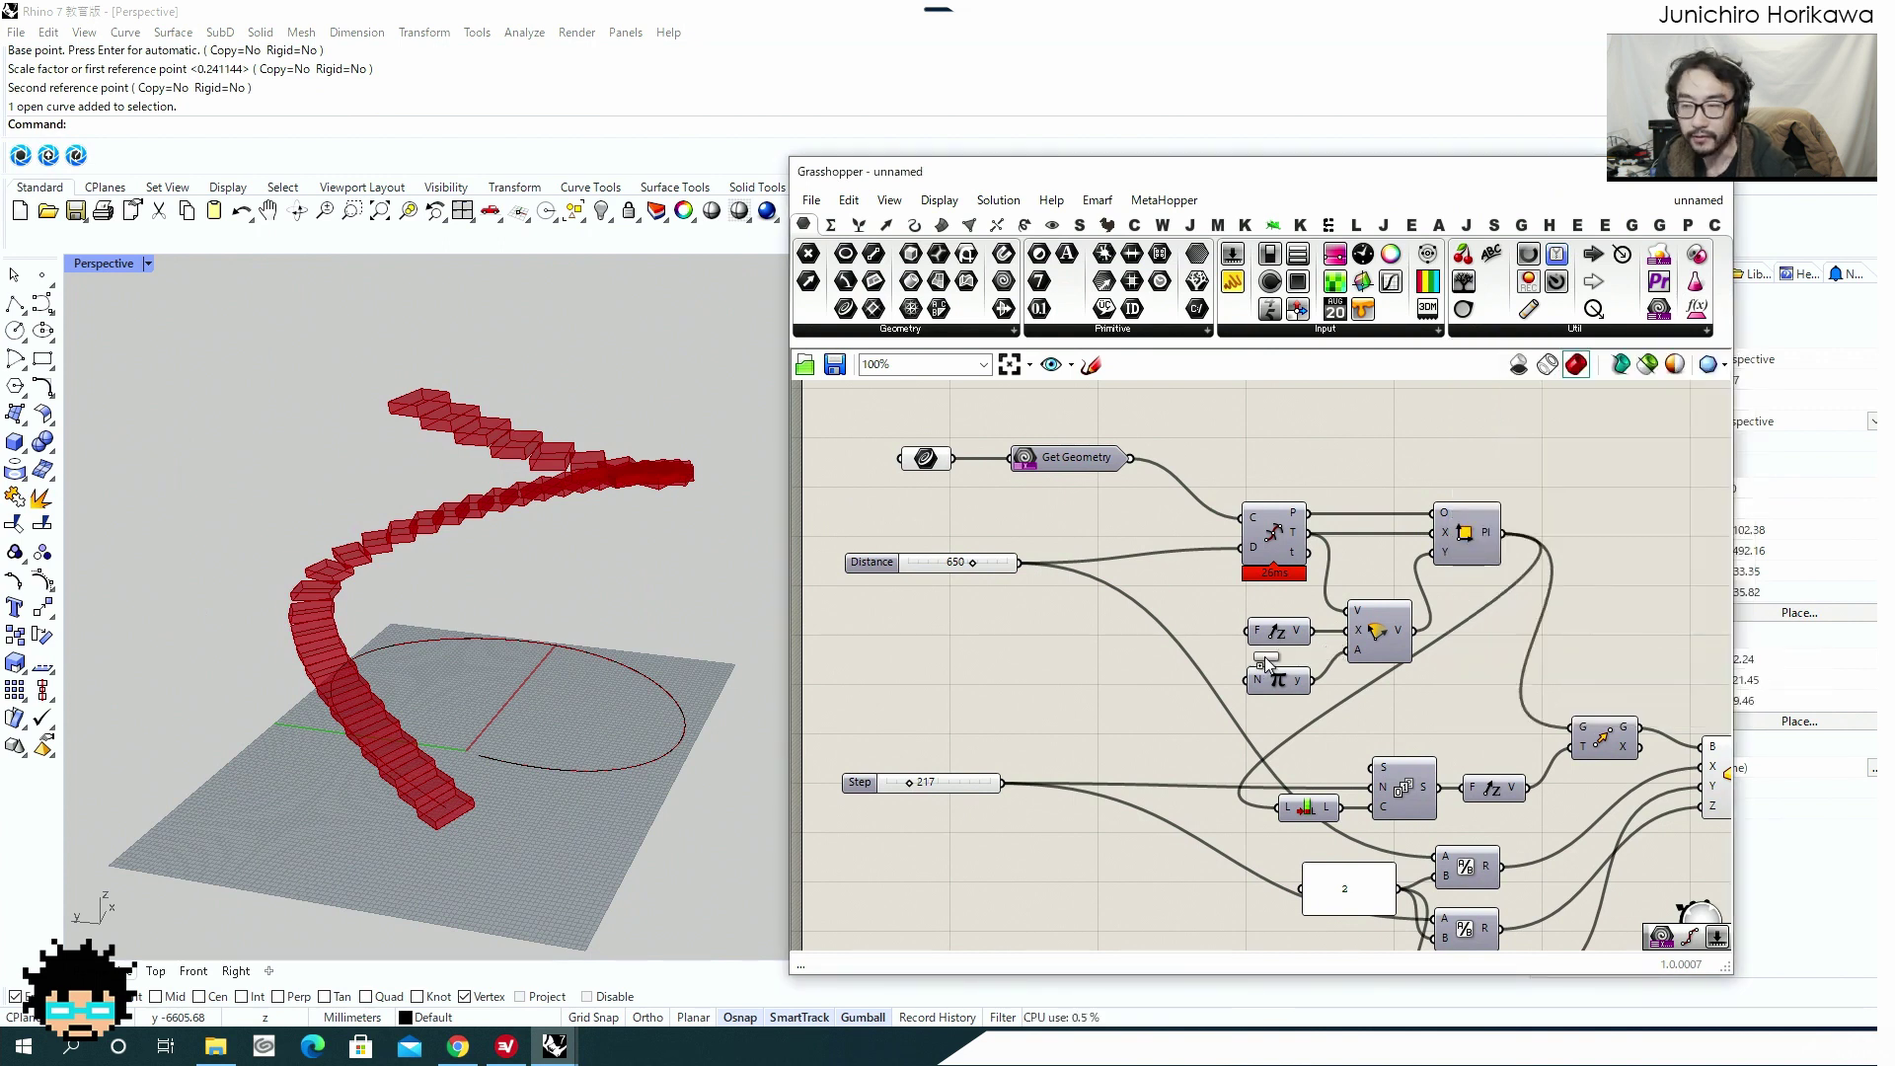
pyautogui.click(1086, 667)
pyautogui.moveTo(1019, 562); pyautogui.dragTo(1240, 548)
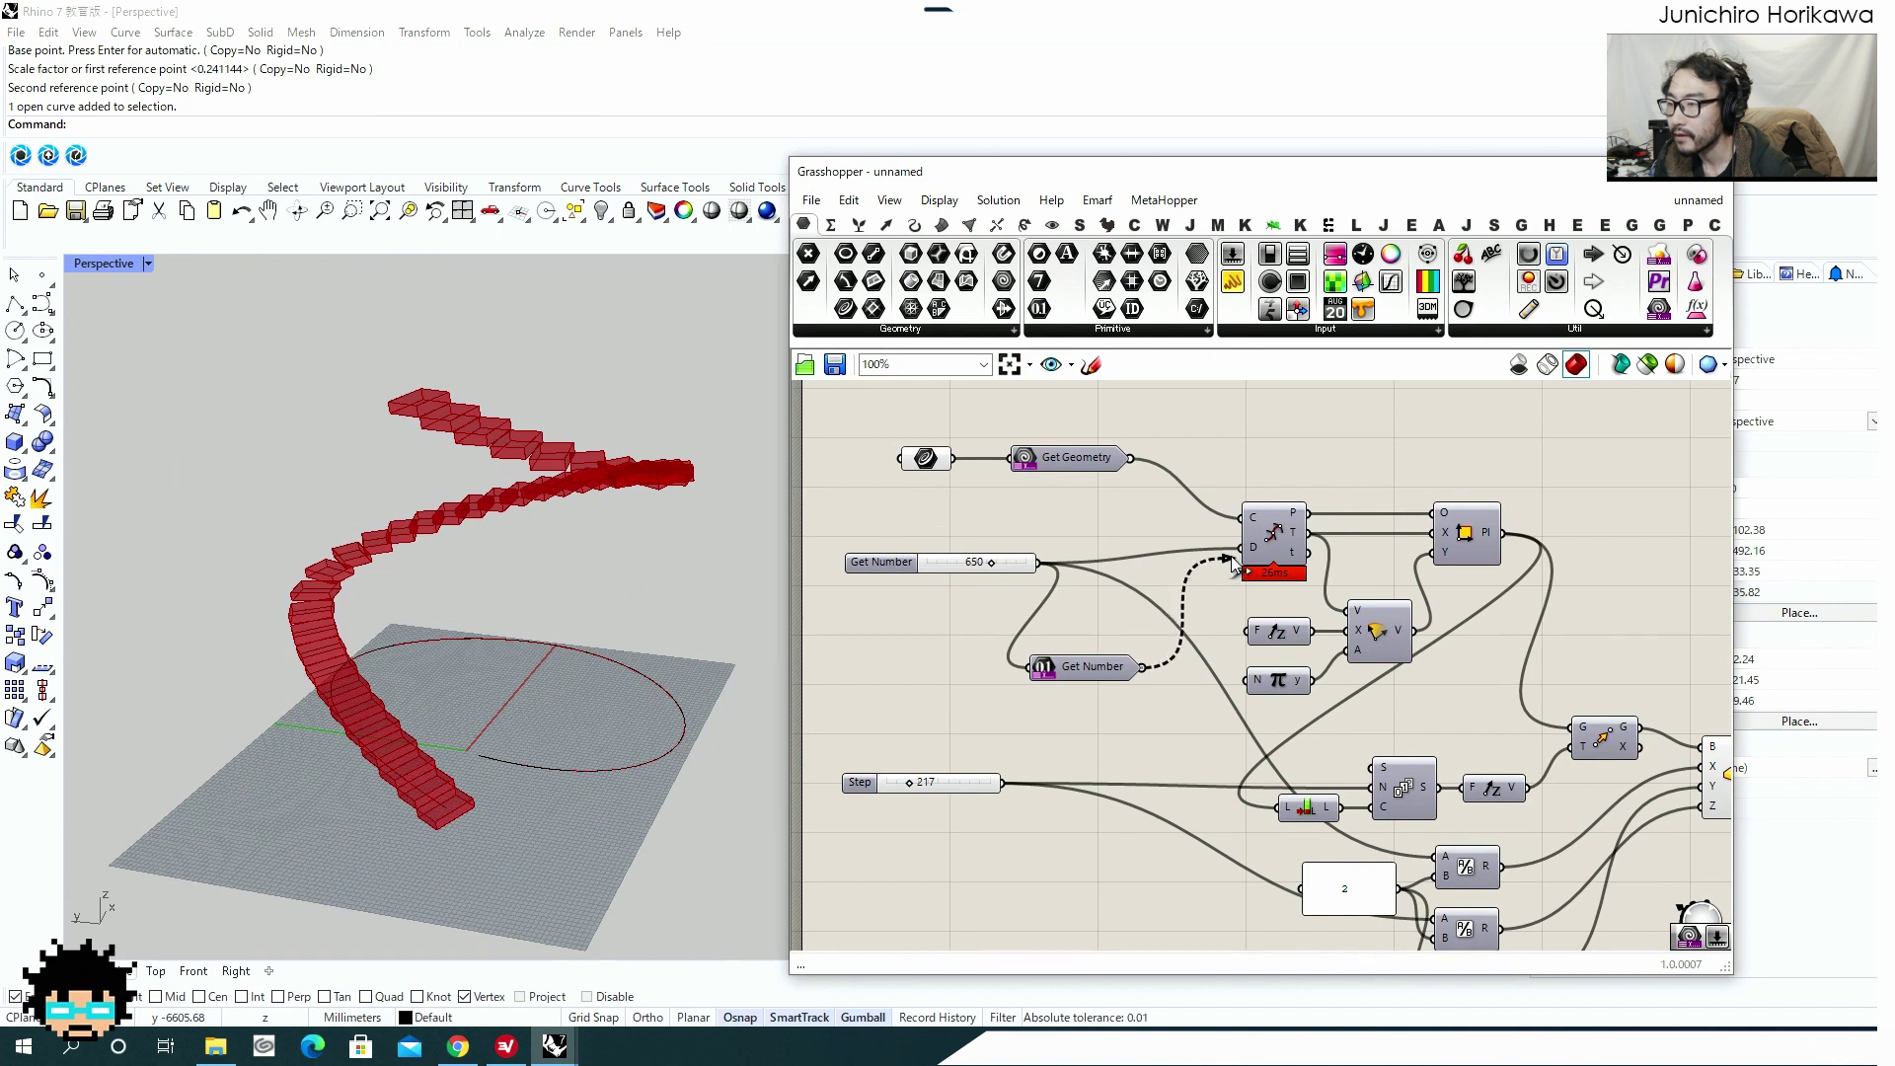
pyautogui.moveTo(1142, 667); pyautogui.dragTo(1279, 807)
pyautogui.moveTo(998, 571); pyautogui.dragTo(970, 572)
# Route the Step slider and the width slider through copies of Get Number into their Series and Division inputs.
pyautogui.moveTo(1105, 667); pyautogui.dragTo(1364, 787)
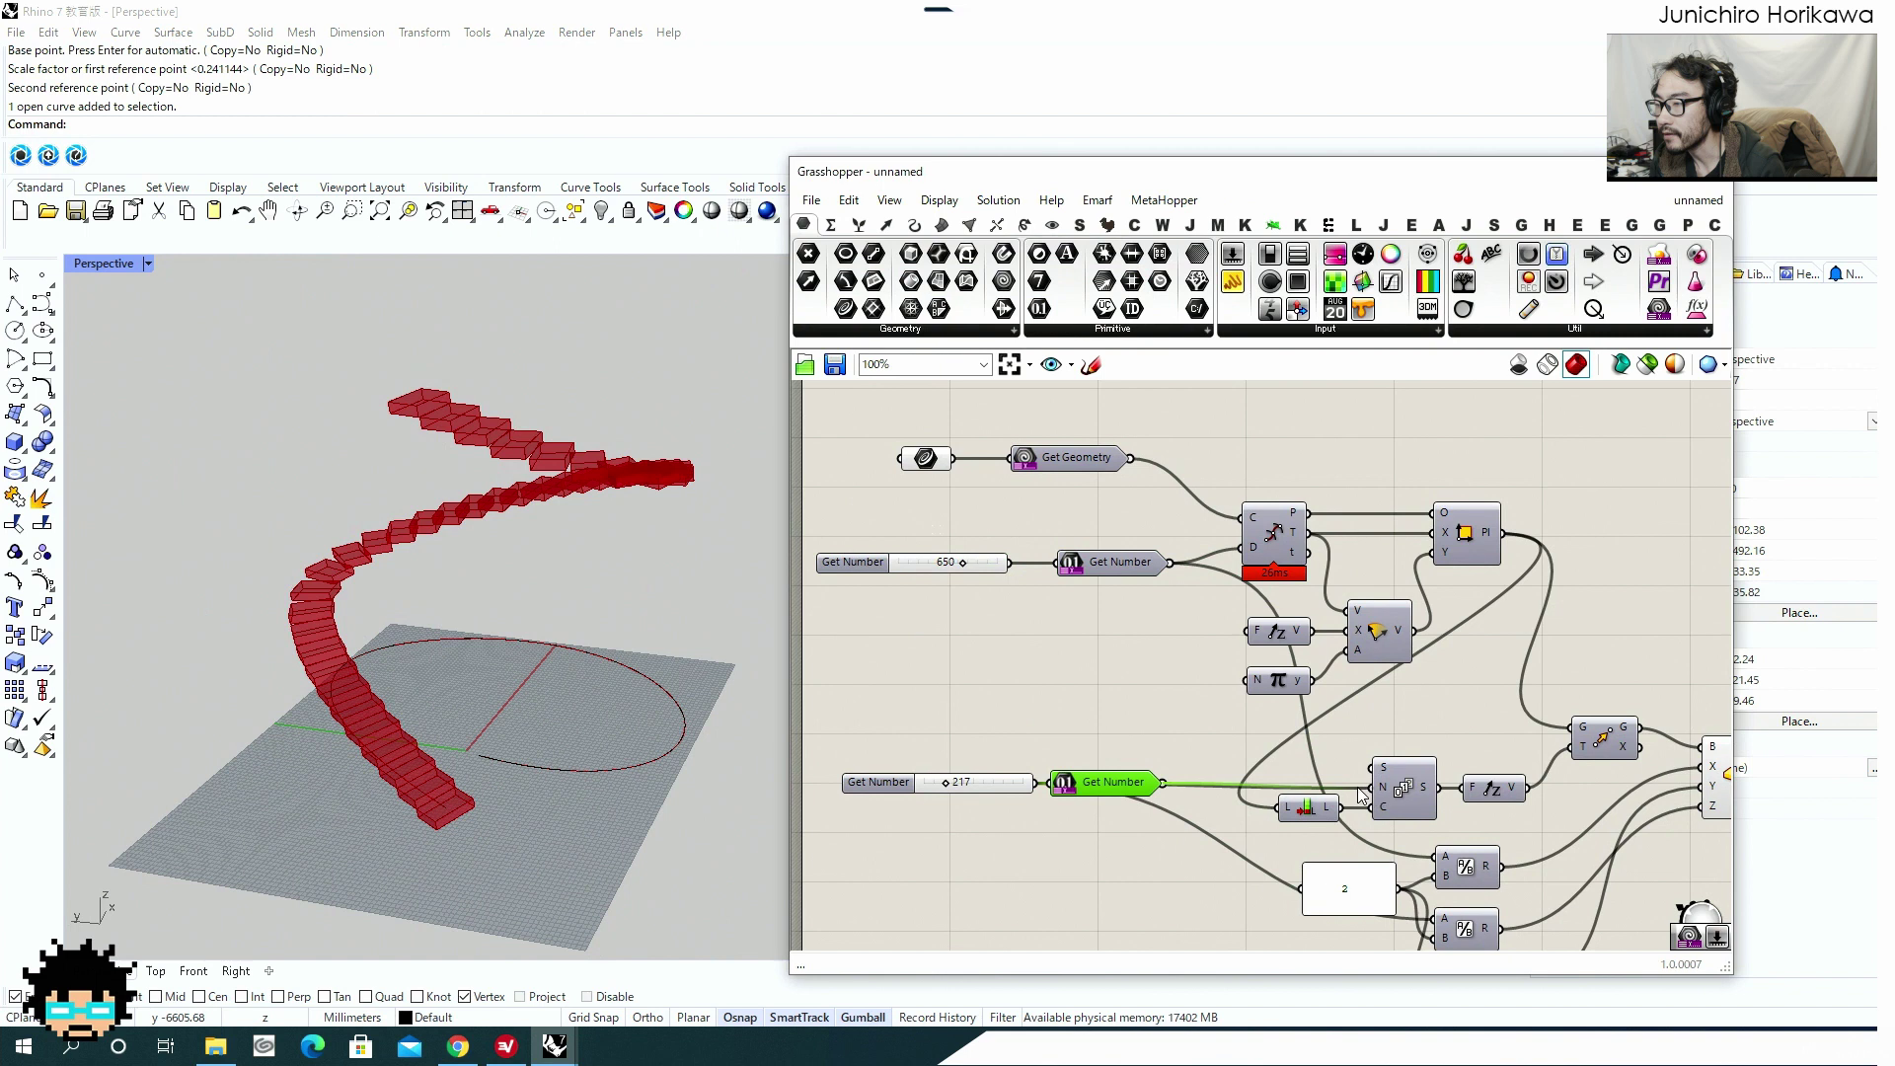
pyautogui.moveTo(1141, 788); pyautogui.dragTo(1435, 920)
pyautogui.moveTo(1155, 871); pyautogui.dragTo(1141, 642, button='right')
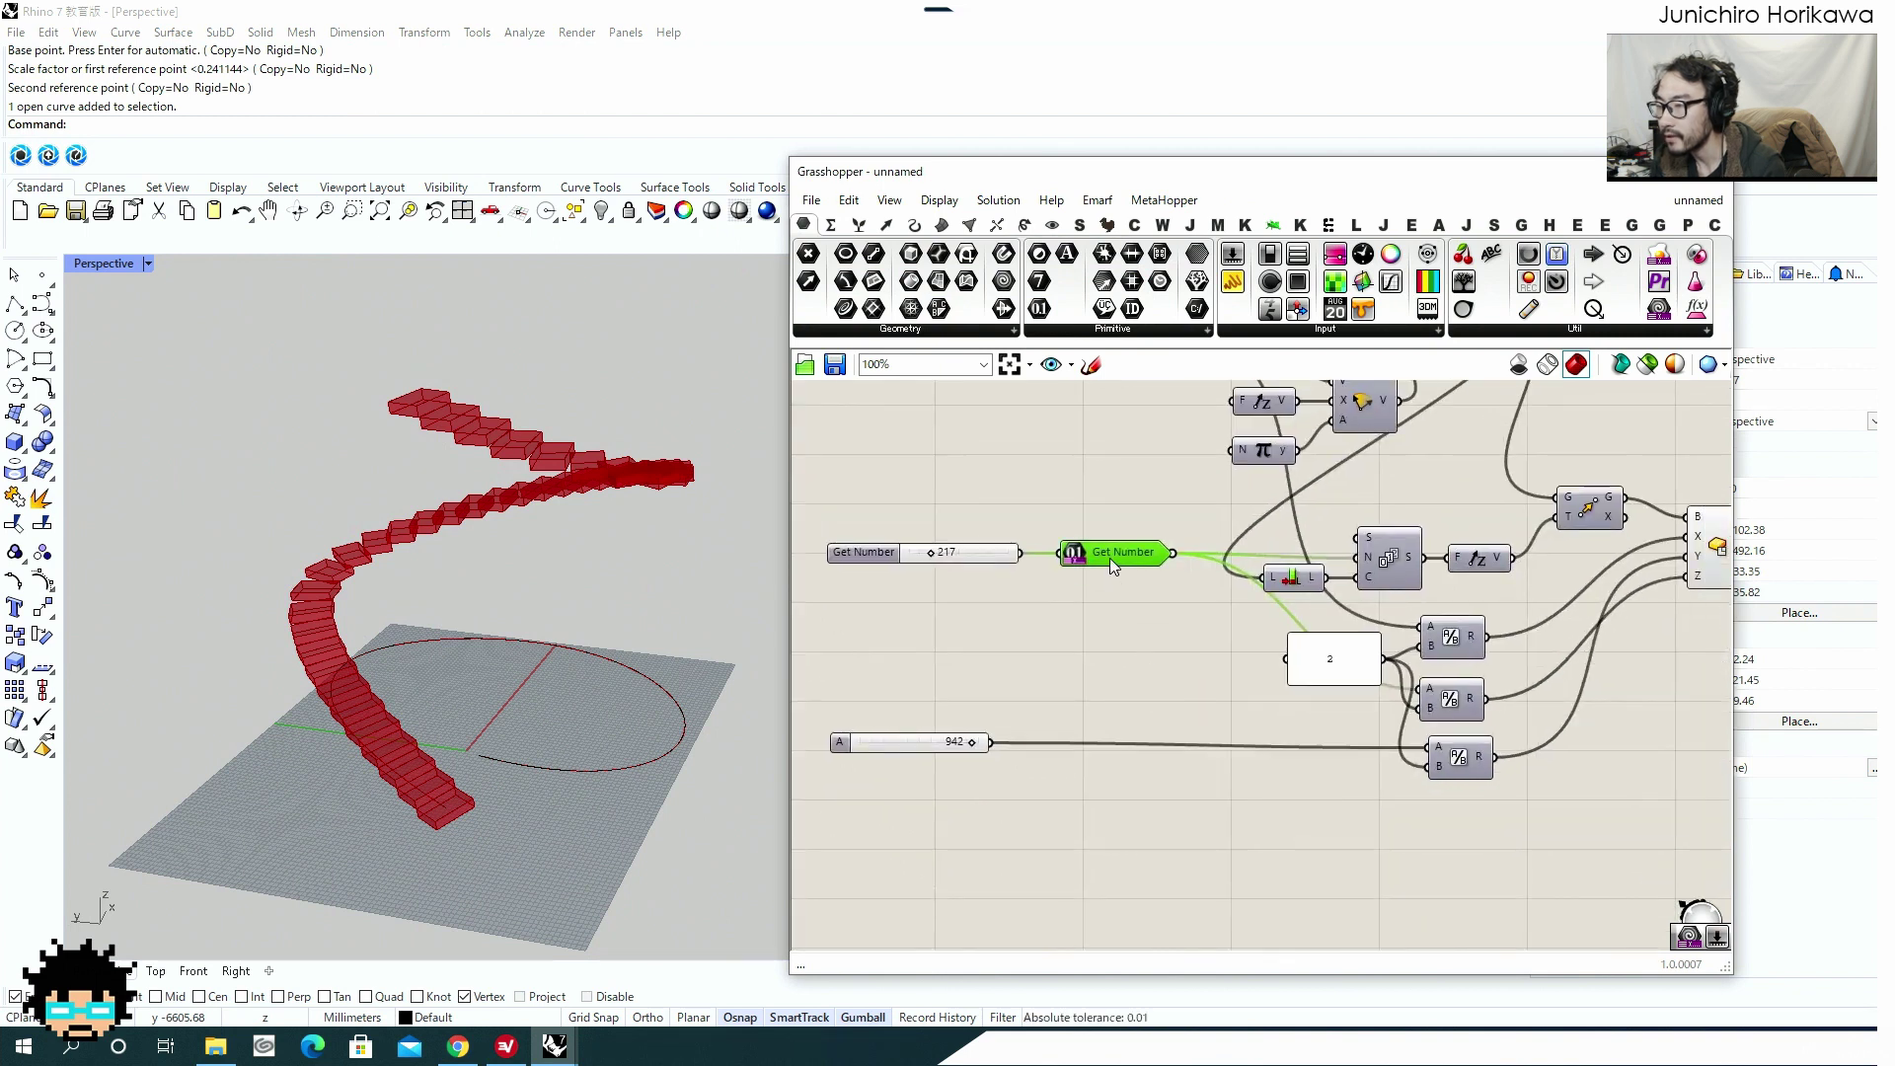
pyautogui.keyDown('alt'); pyautogui.moveTo(1110, 559); pyautogui.dragTo(1116, 722); pyautogui.keyUp('alt')
pyautogui.moveTo(1000, 745); pyautogui.dragTo(1065, 718)
pyautogui.moveTo(1115, 723); pyautogui.dragTo(1421, 748)
pyautogui.moveTo(1164, 649); pyautogui.dragTo(1164, 746, button='right')
pyautogui.moveTo(1094, 509); pyautogui.dragTo(1128, 510)
# Set the prompt message of the distance Get Number to "Set depth for stair step.".
pyautogui.rightClick(1125, 613)
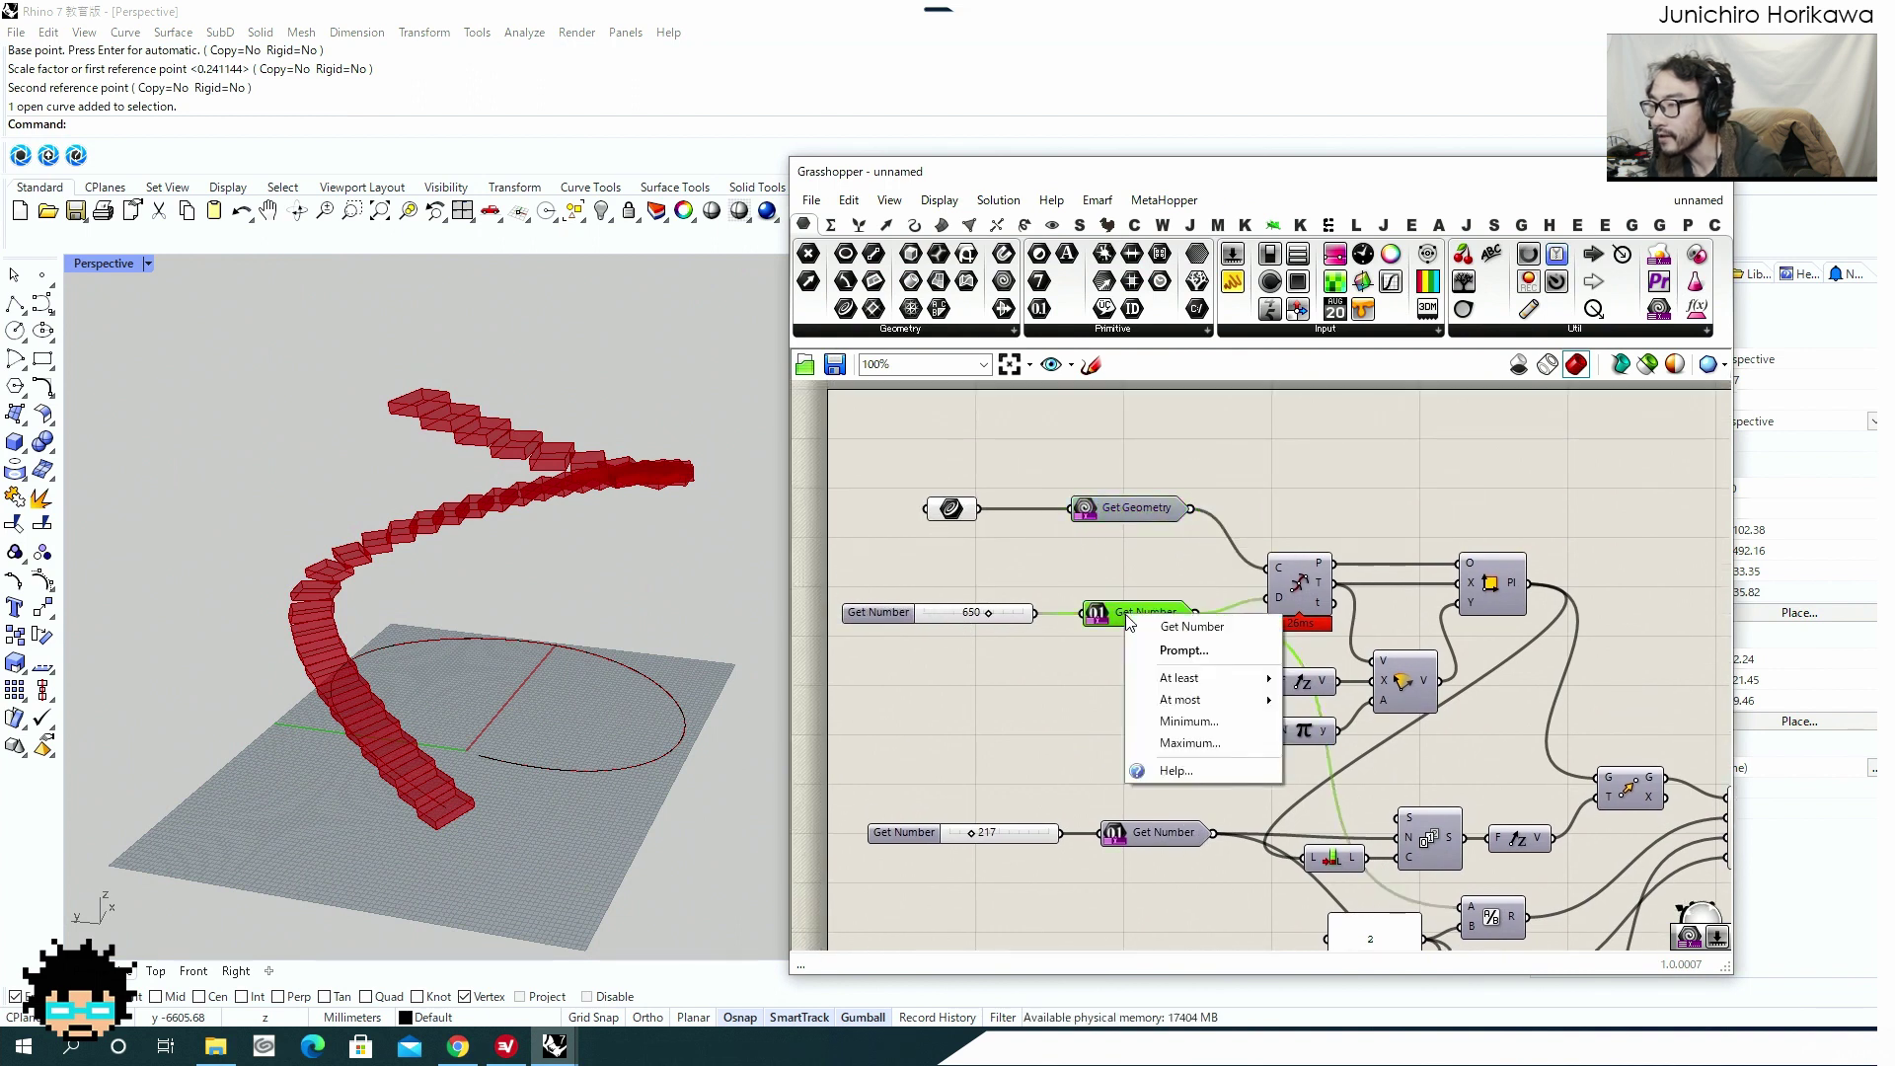
pyautogui.click(1189, 653)
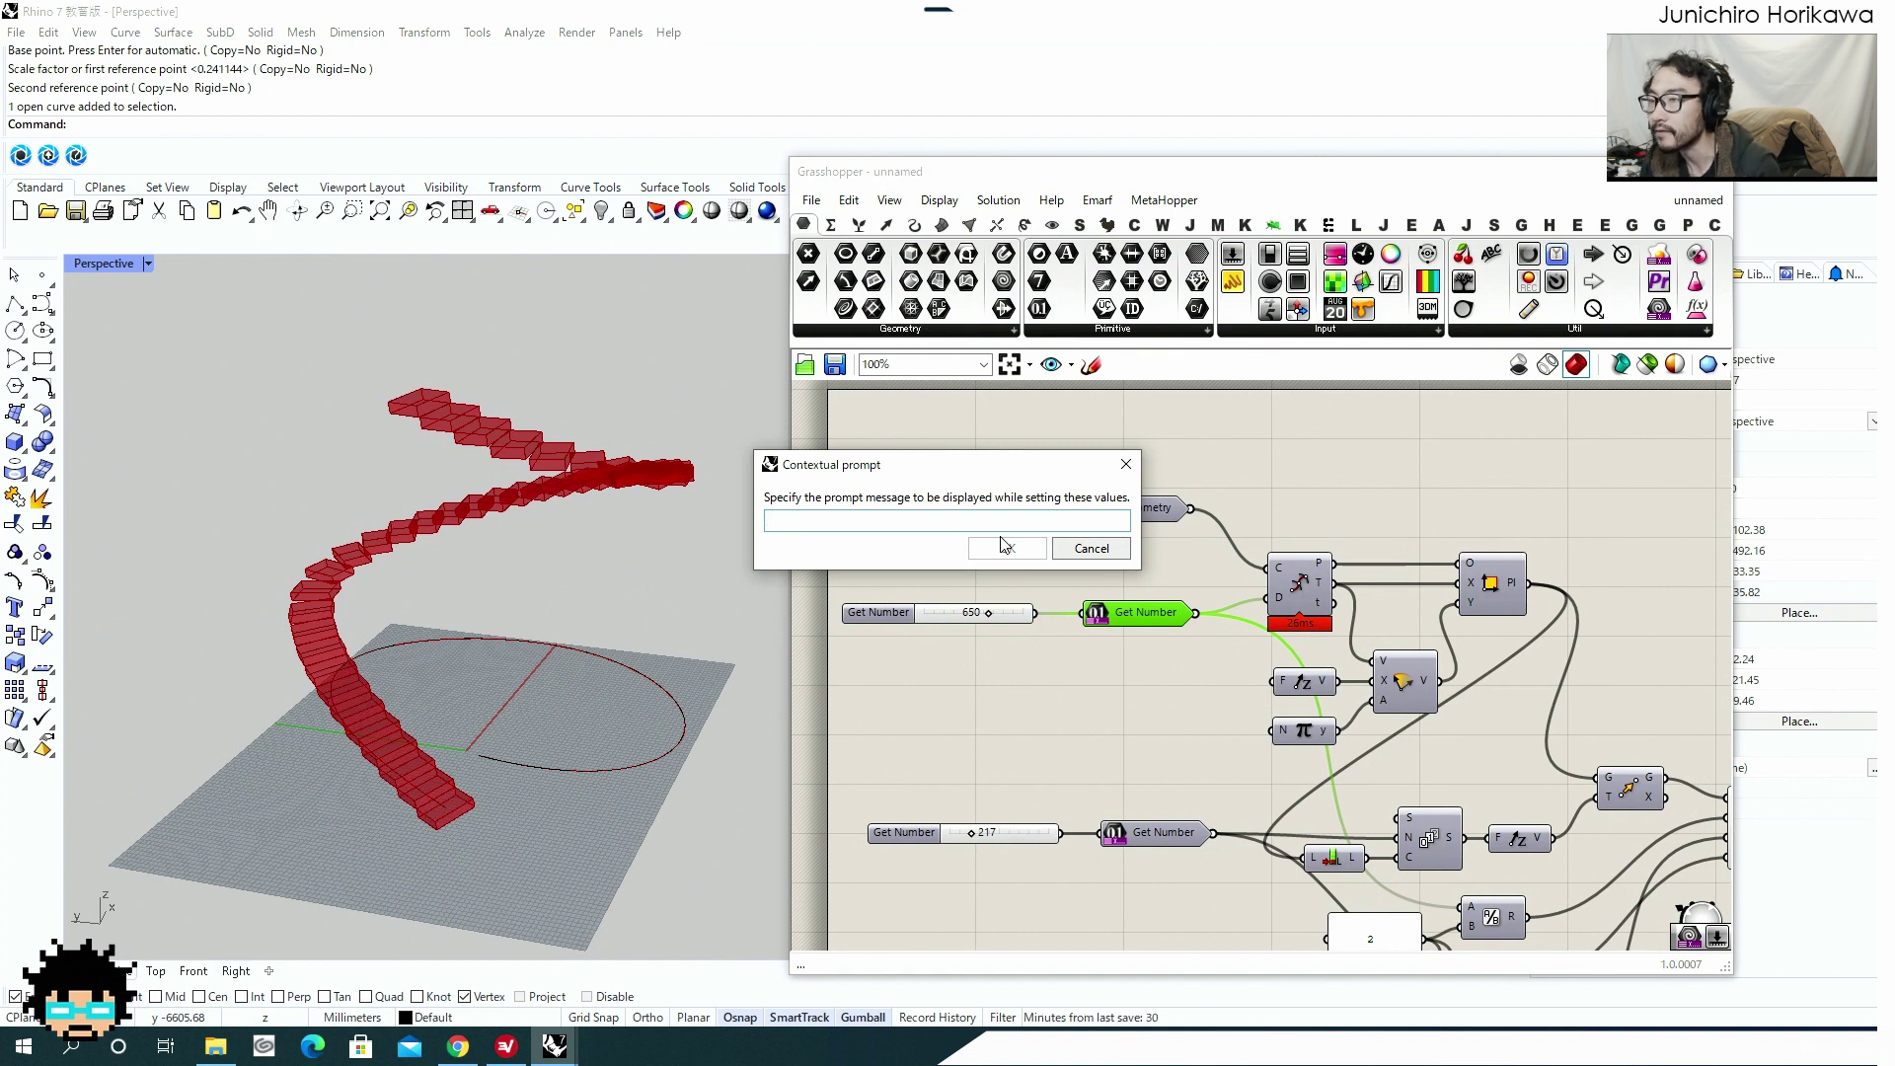
pyautogui.write('Set')
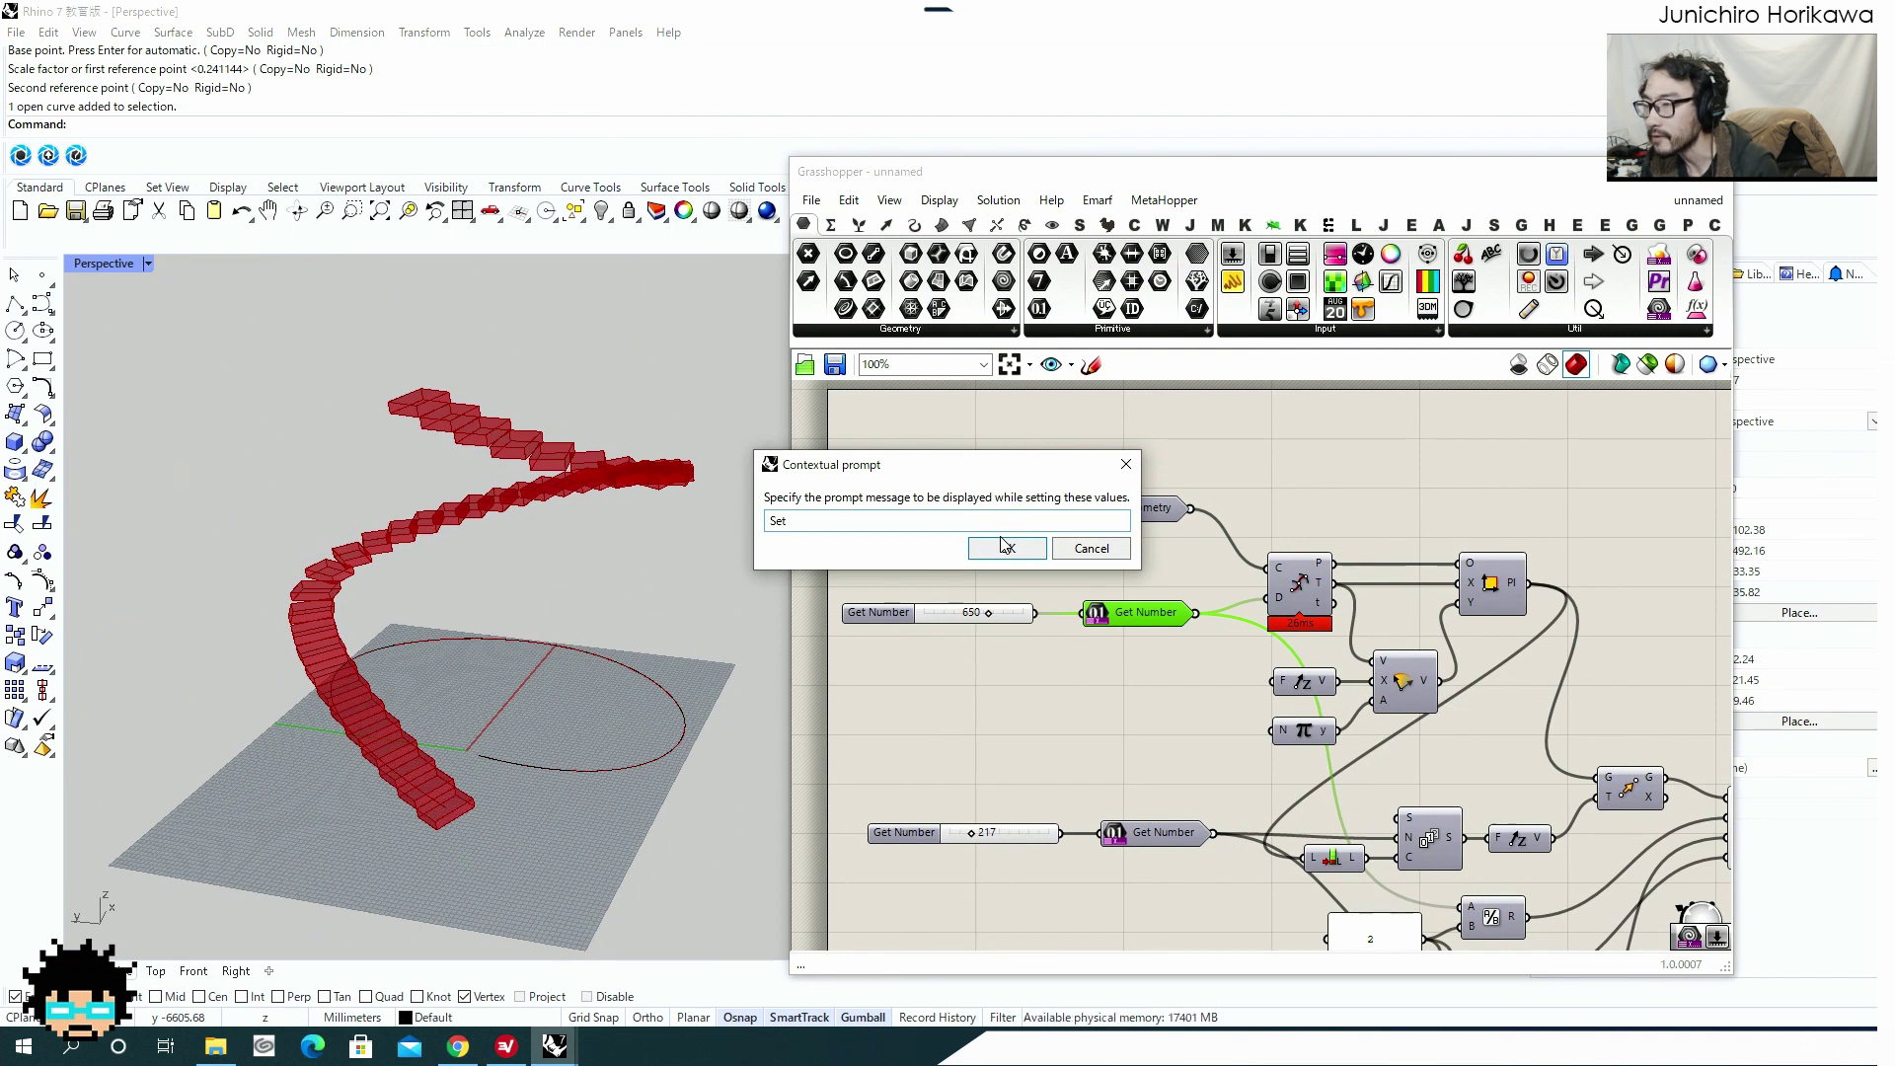
pyautogui.write('depet')
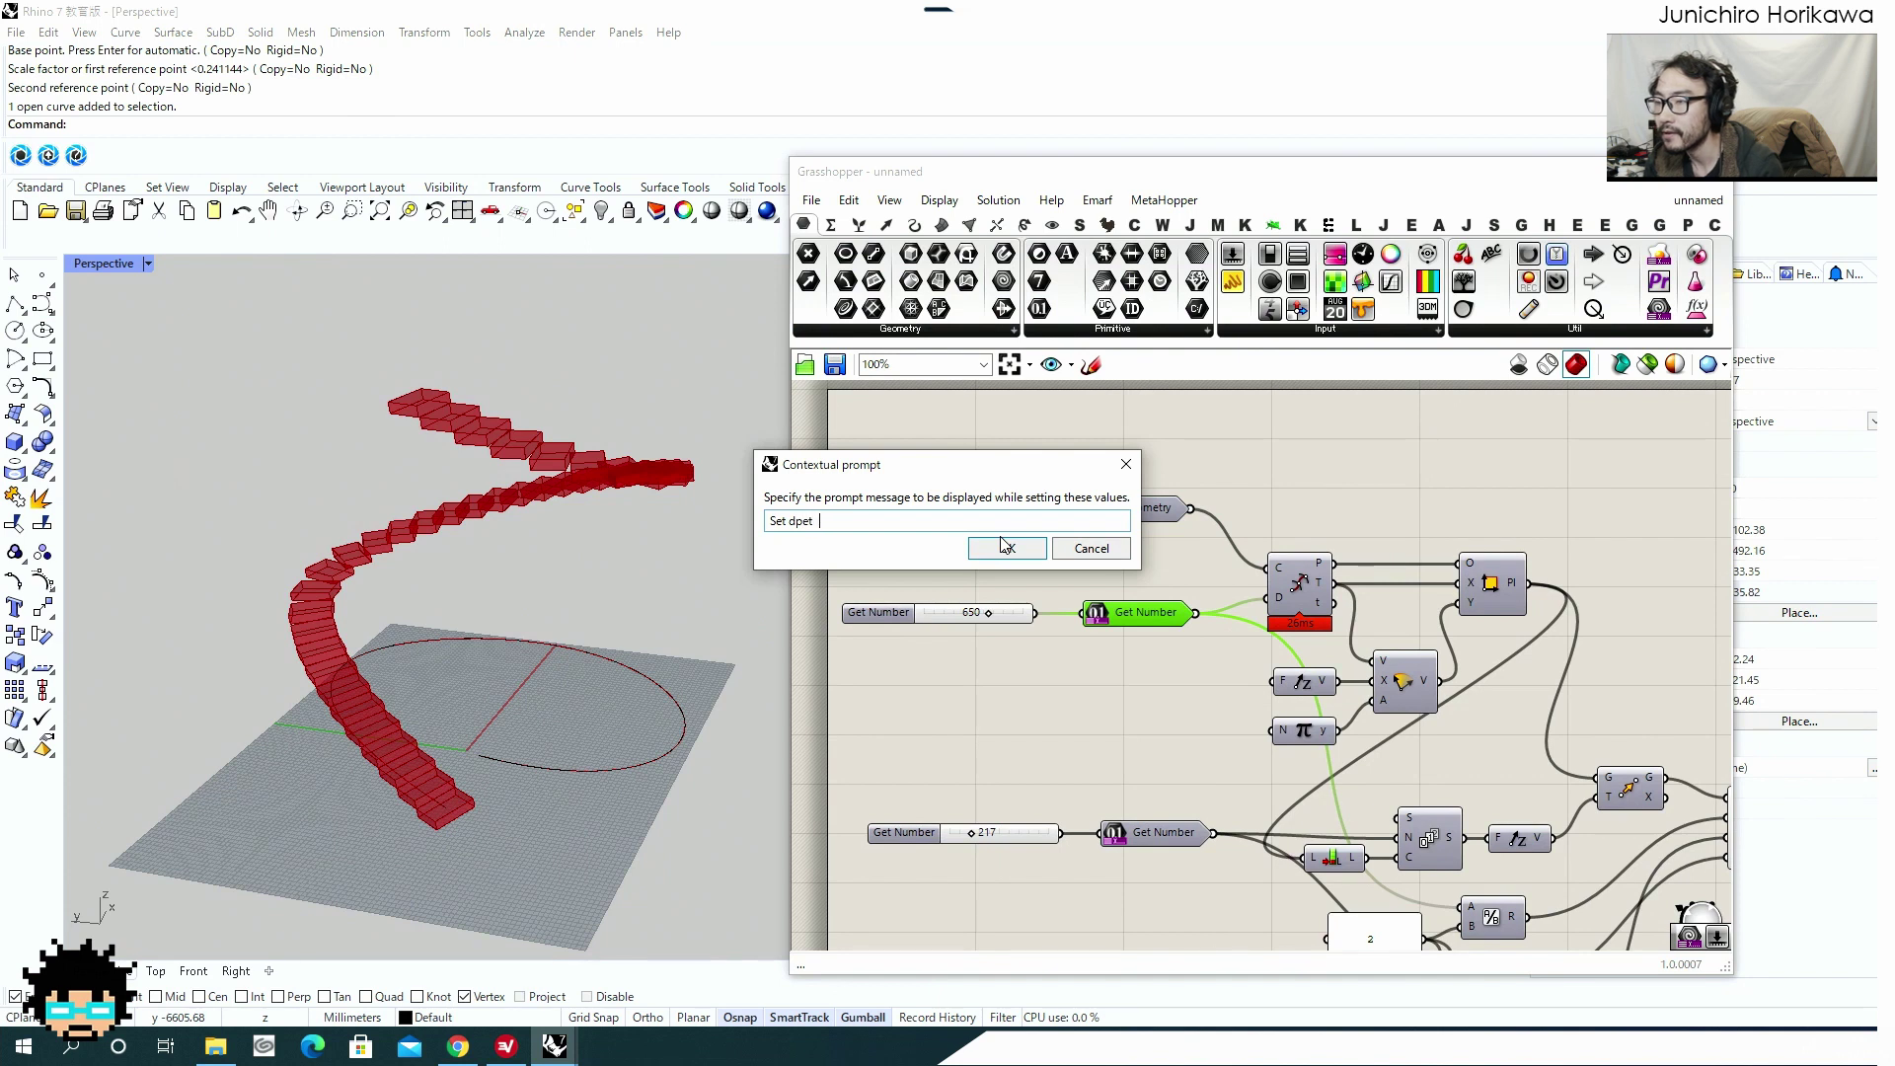
pyautogui.press('BackSpace')
pyautogui.write('epth for stair')
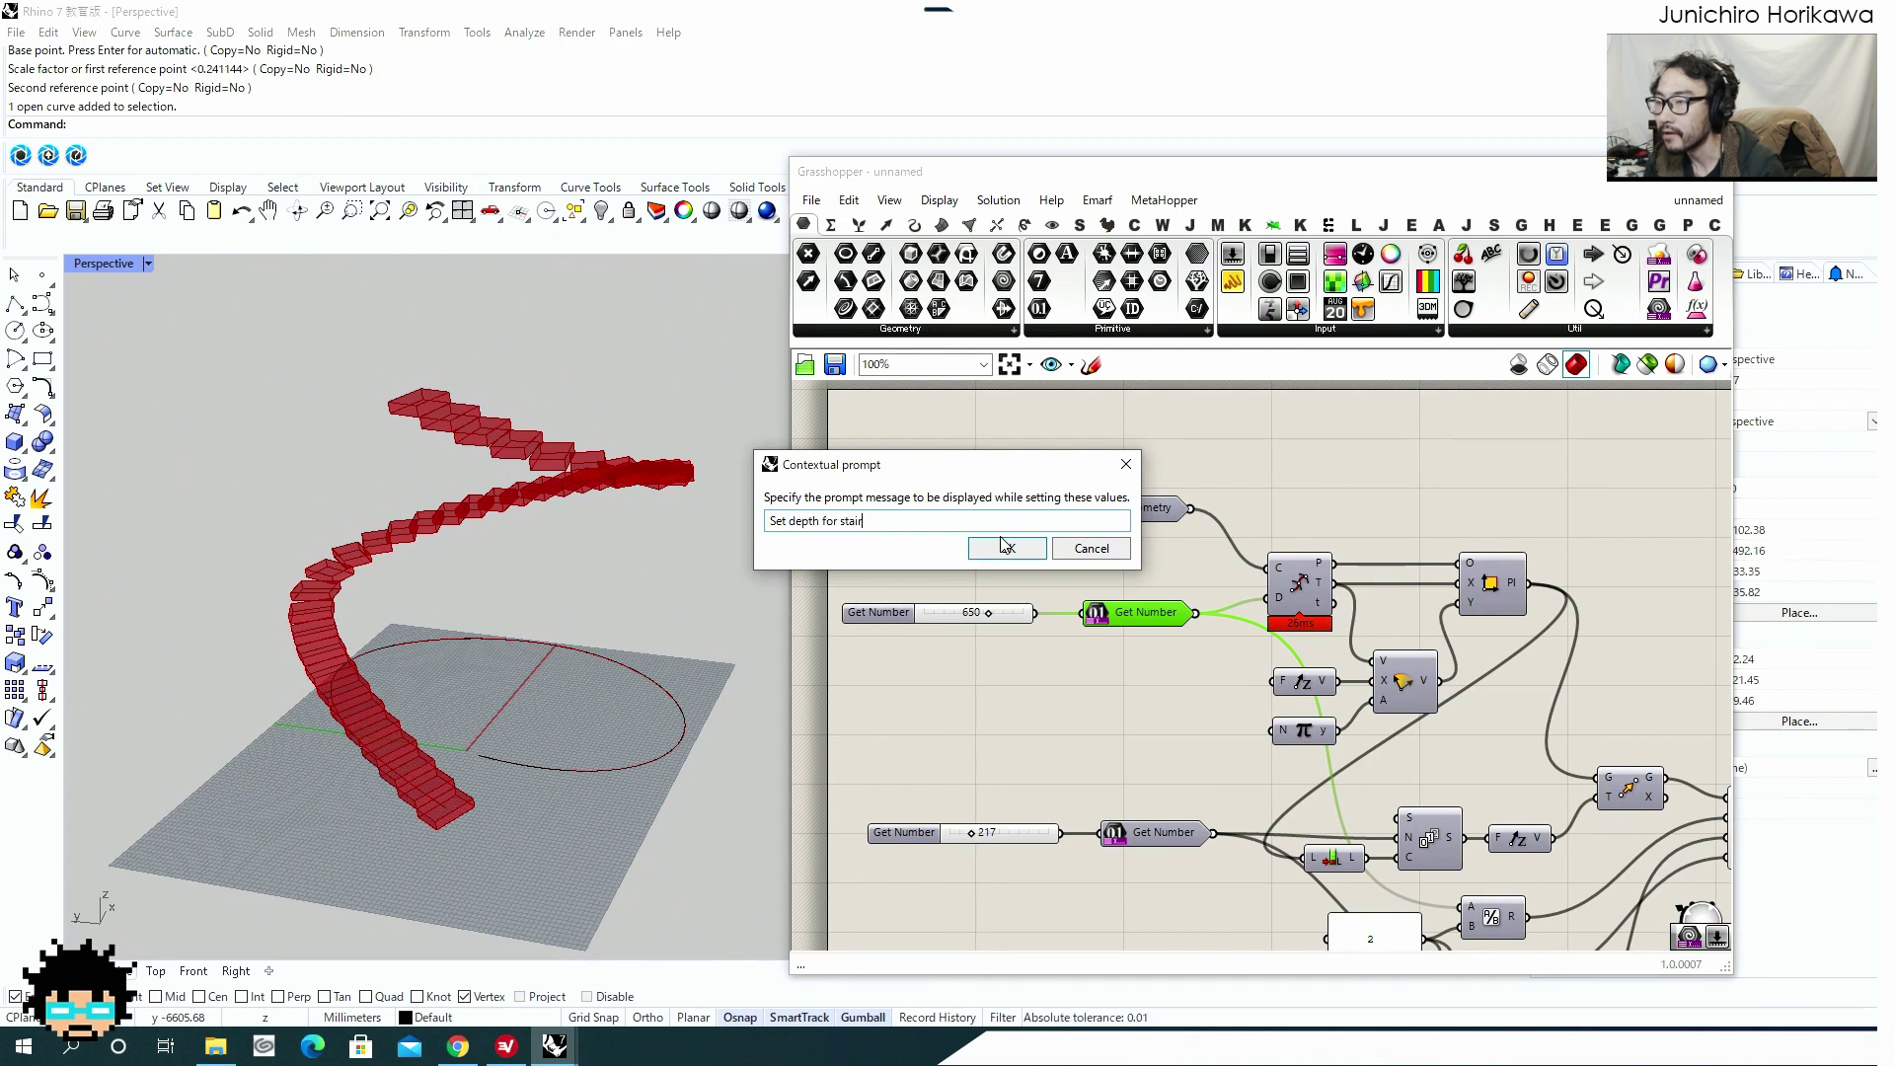
pyautogui.write(' steps')
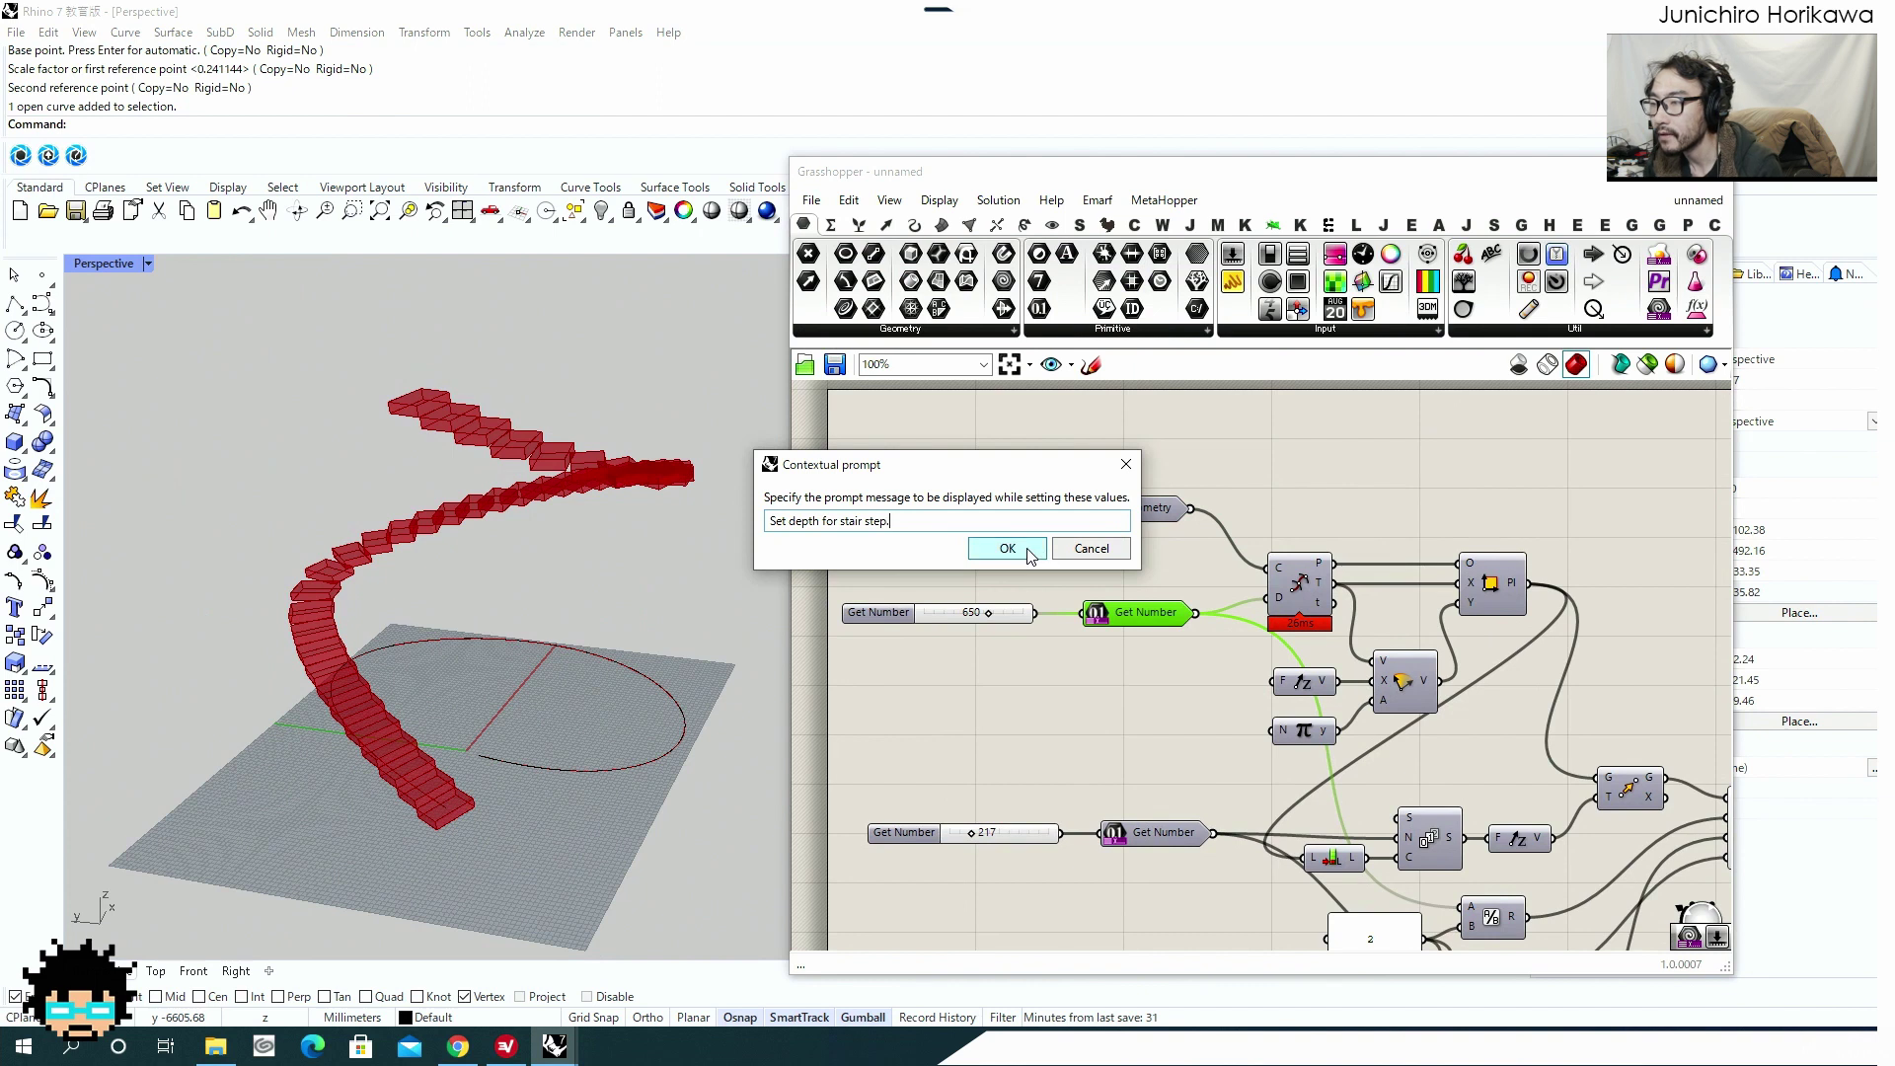
pyautogui.click(1005, 548)
# Set the At most limit of the distance Get Number to 1.
pyautogui.rightClick(1132, 616)
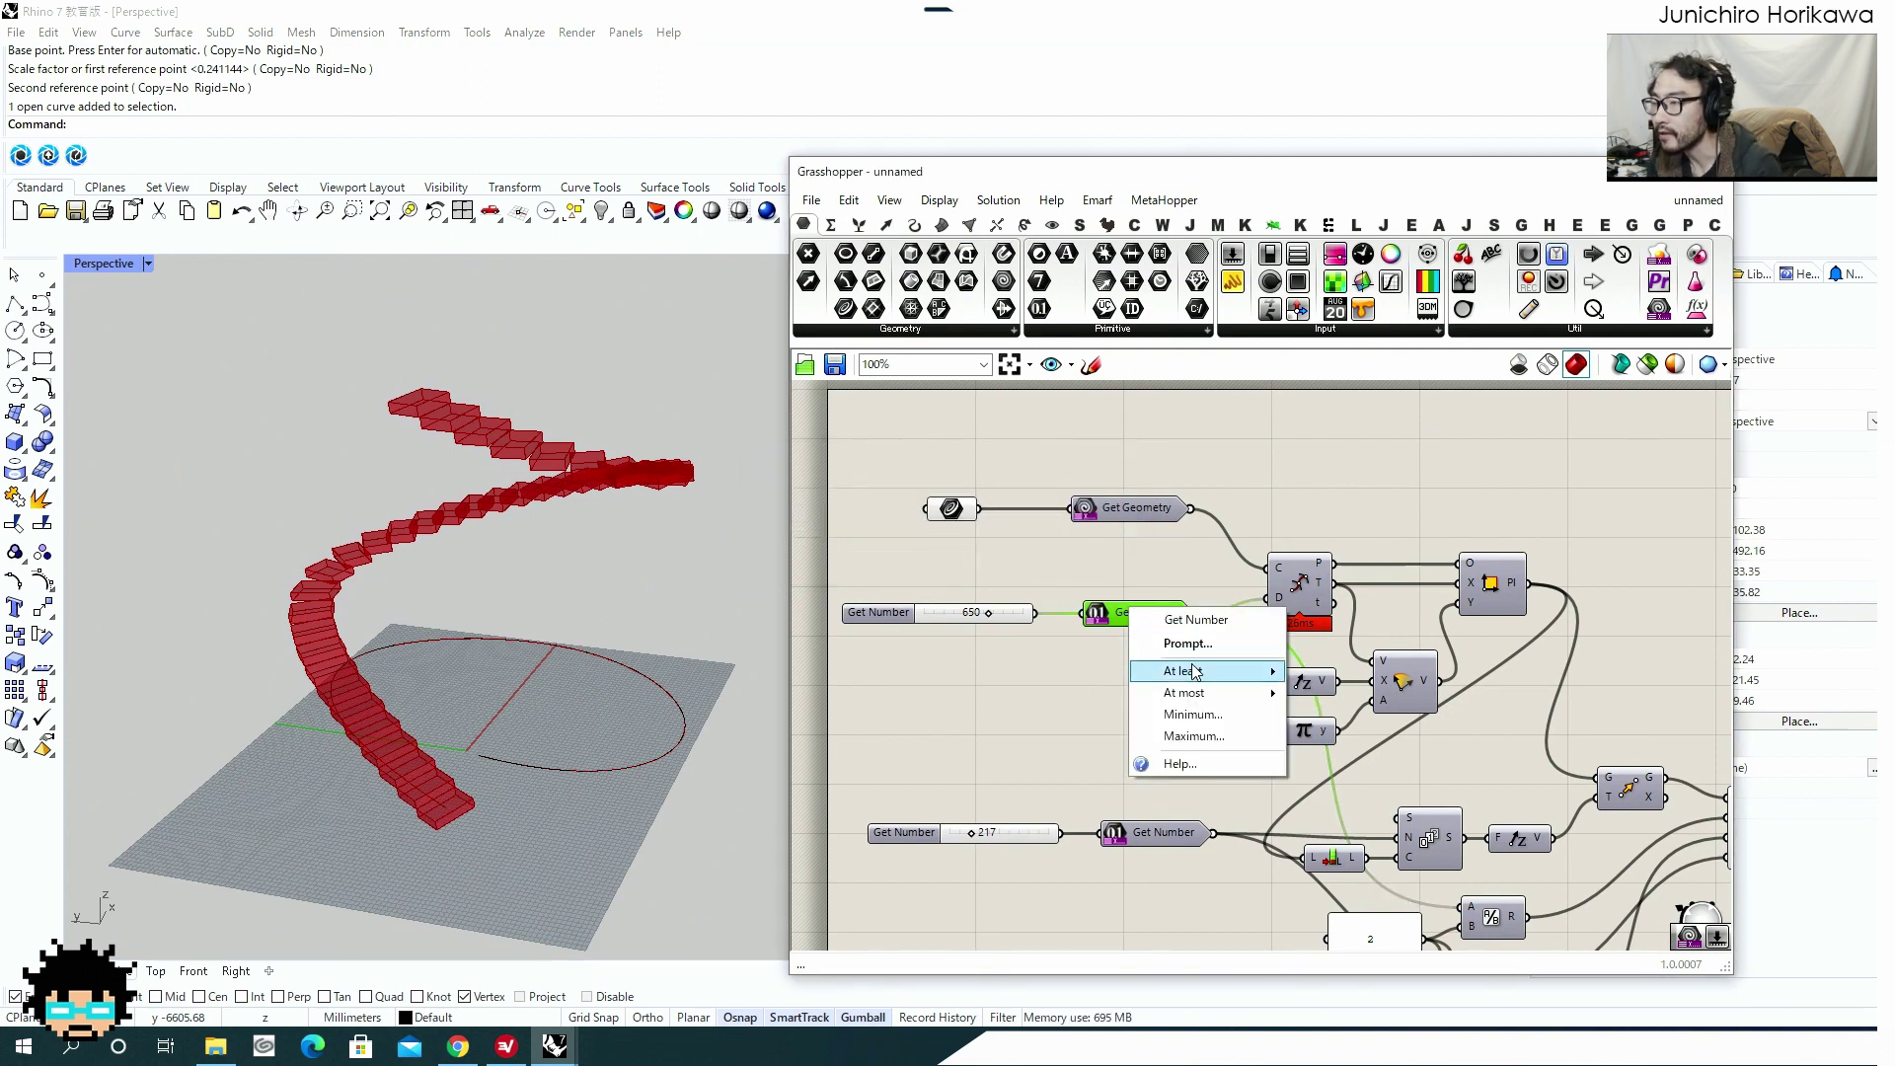
pyautogui.moveTo(1192, 671)
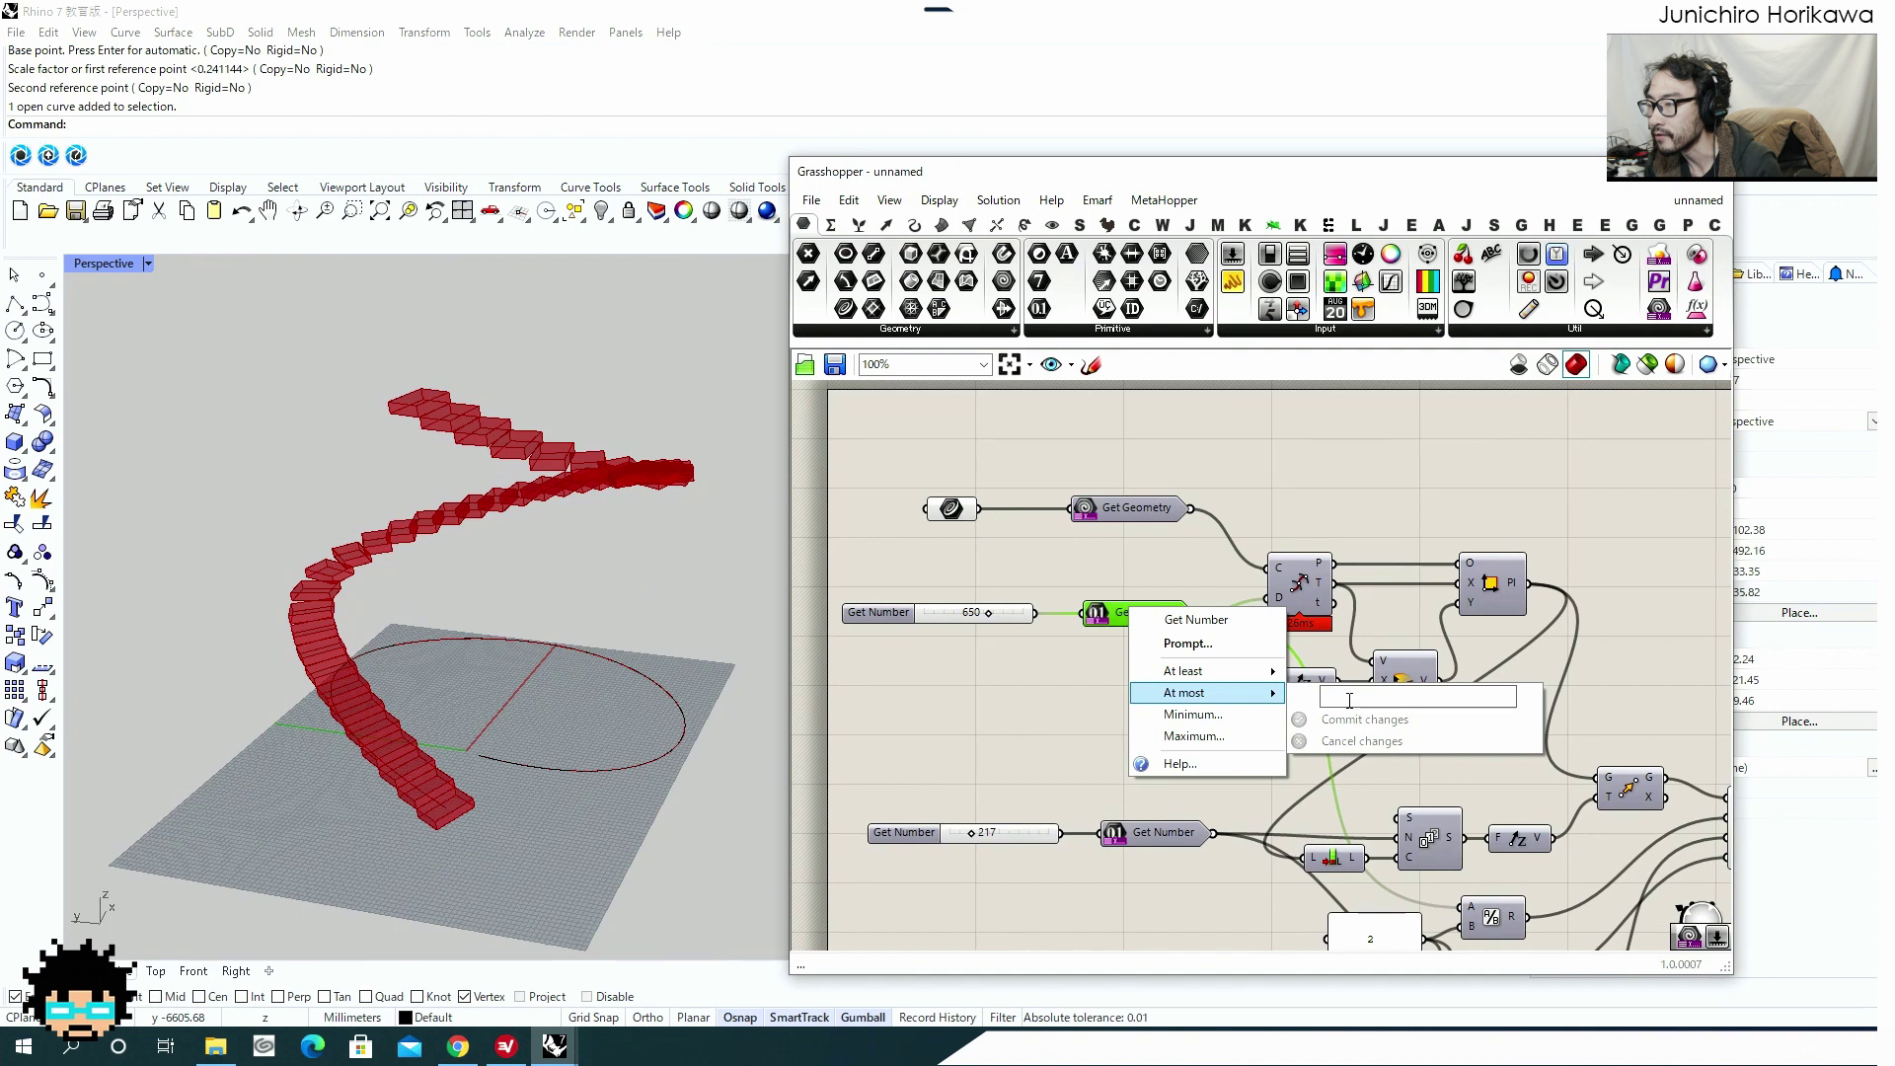
pyautogui.write('1')
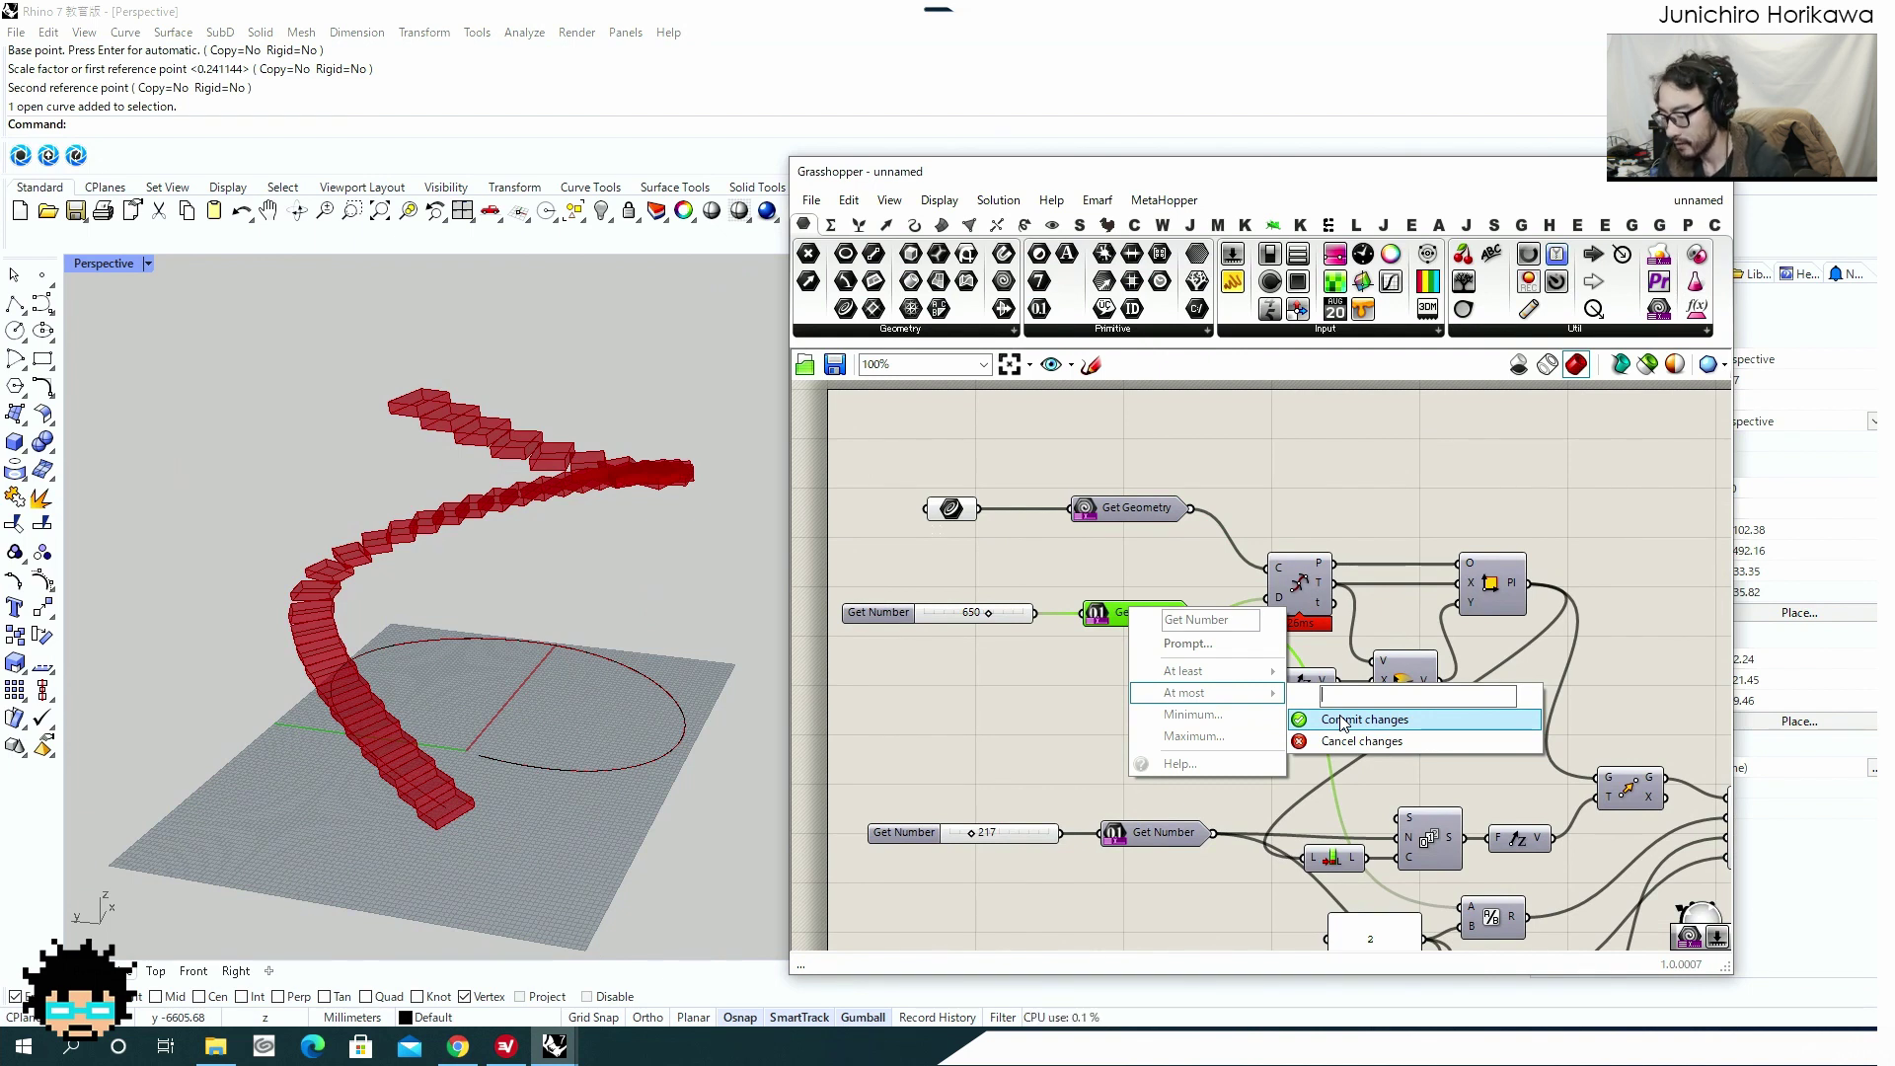
pyautogui.click(1342, 719)
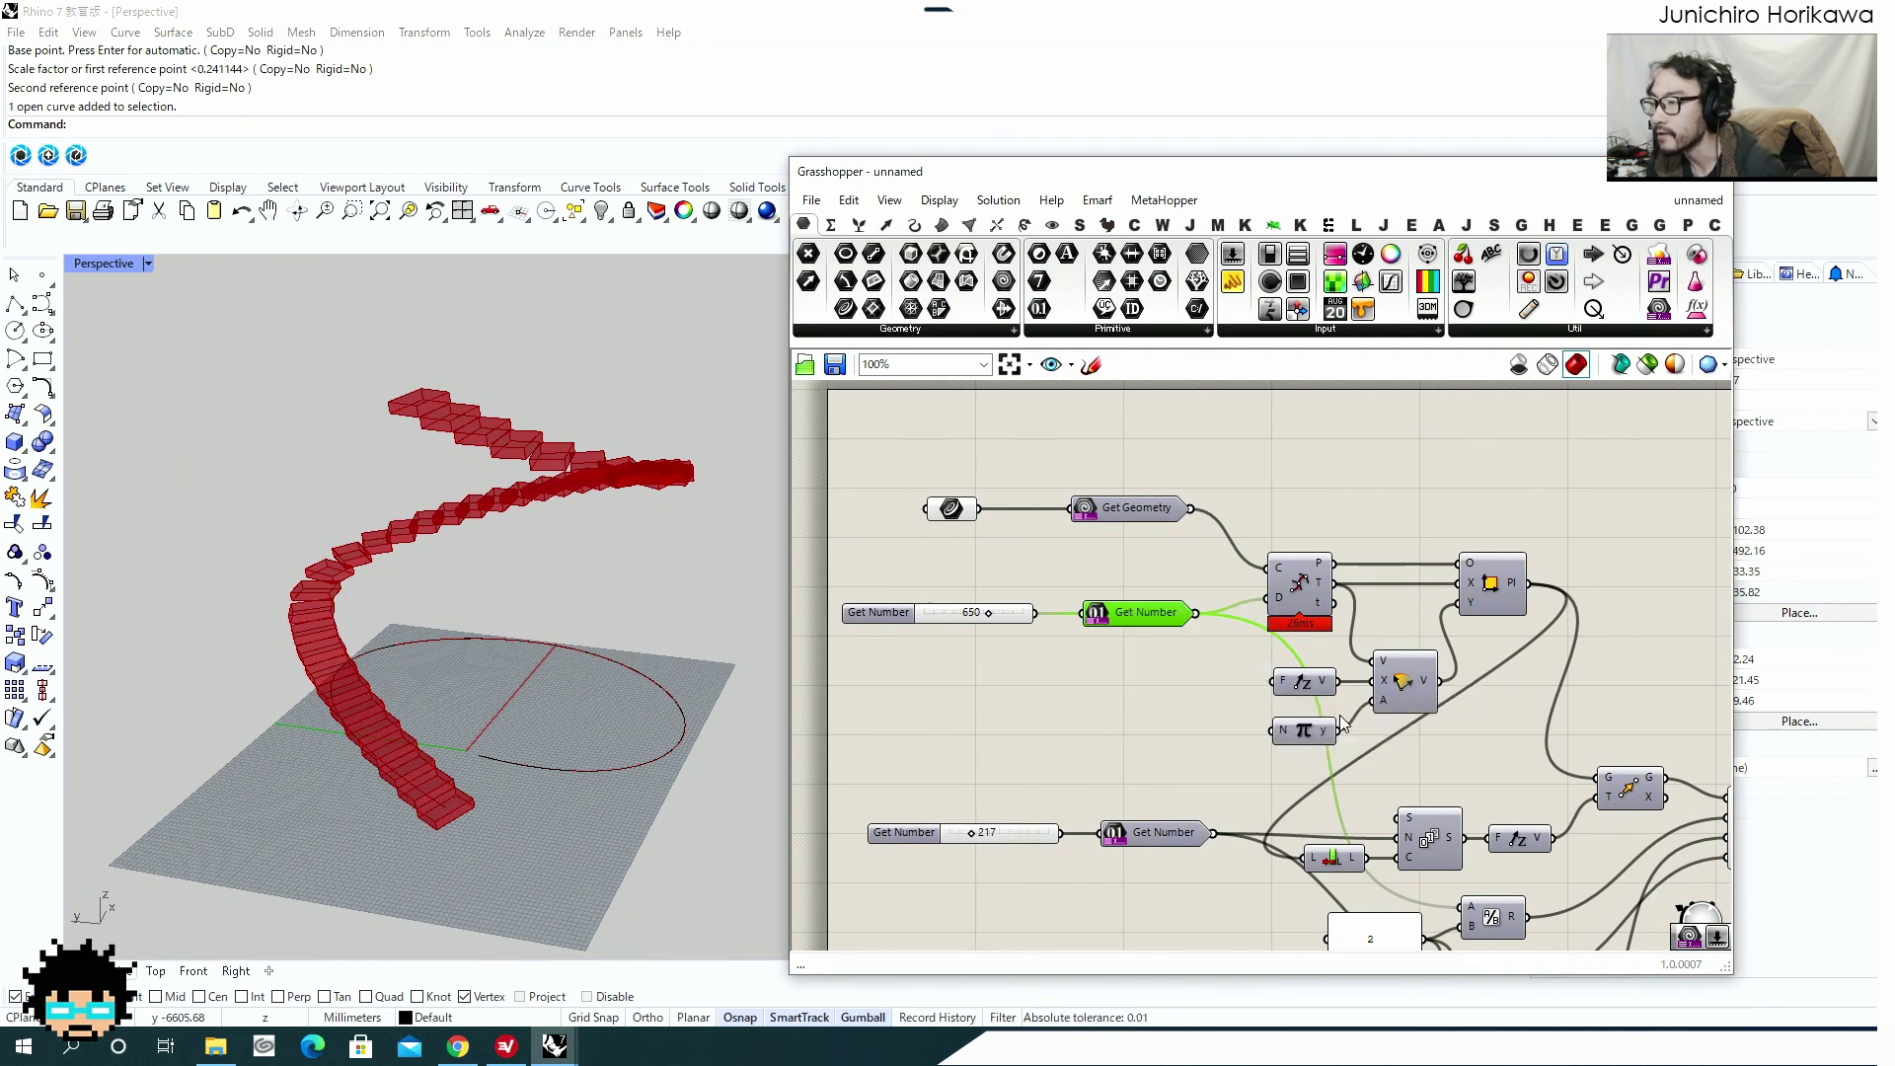
pyautogui.rightClick(1148, 617)
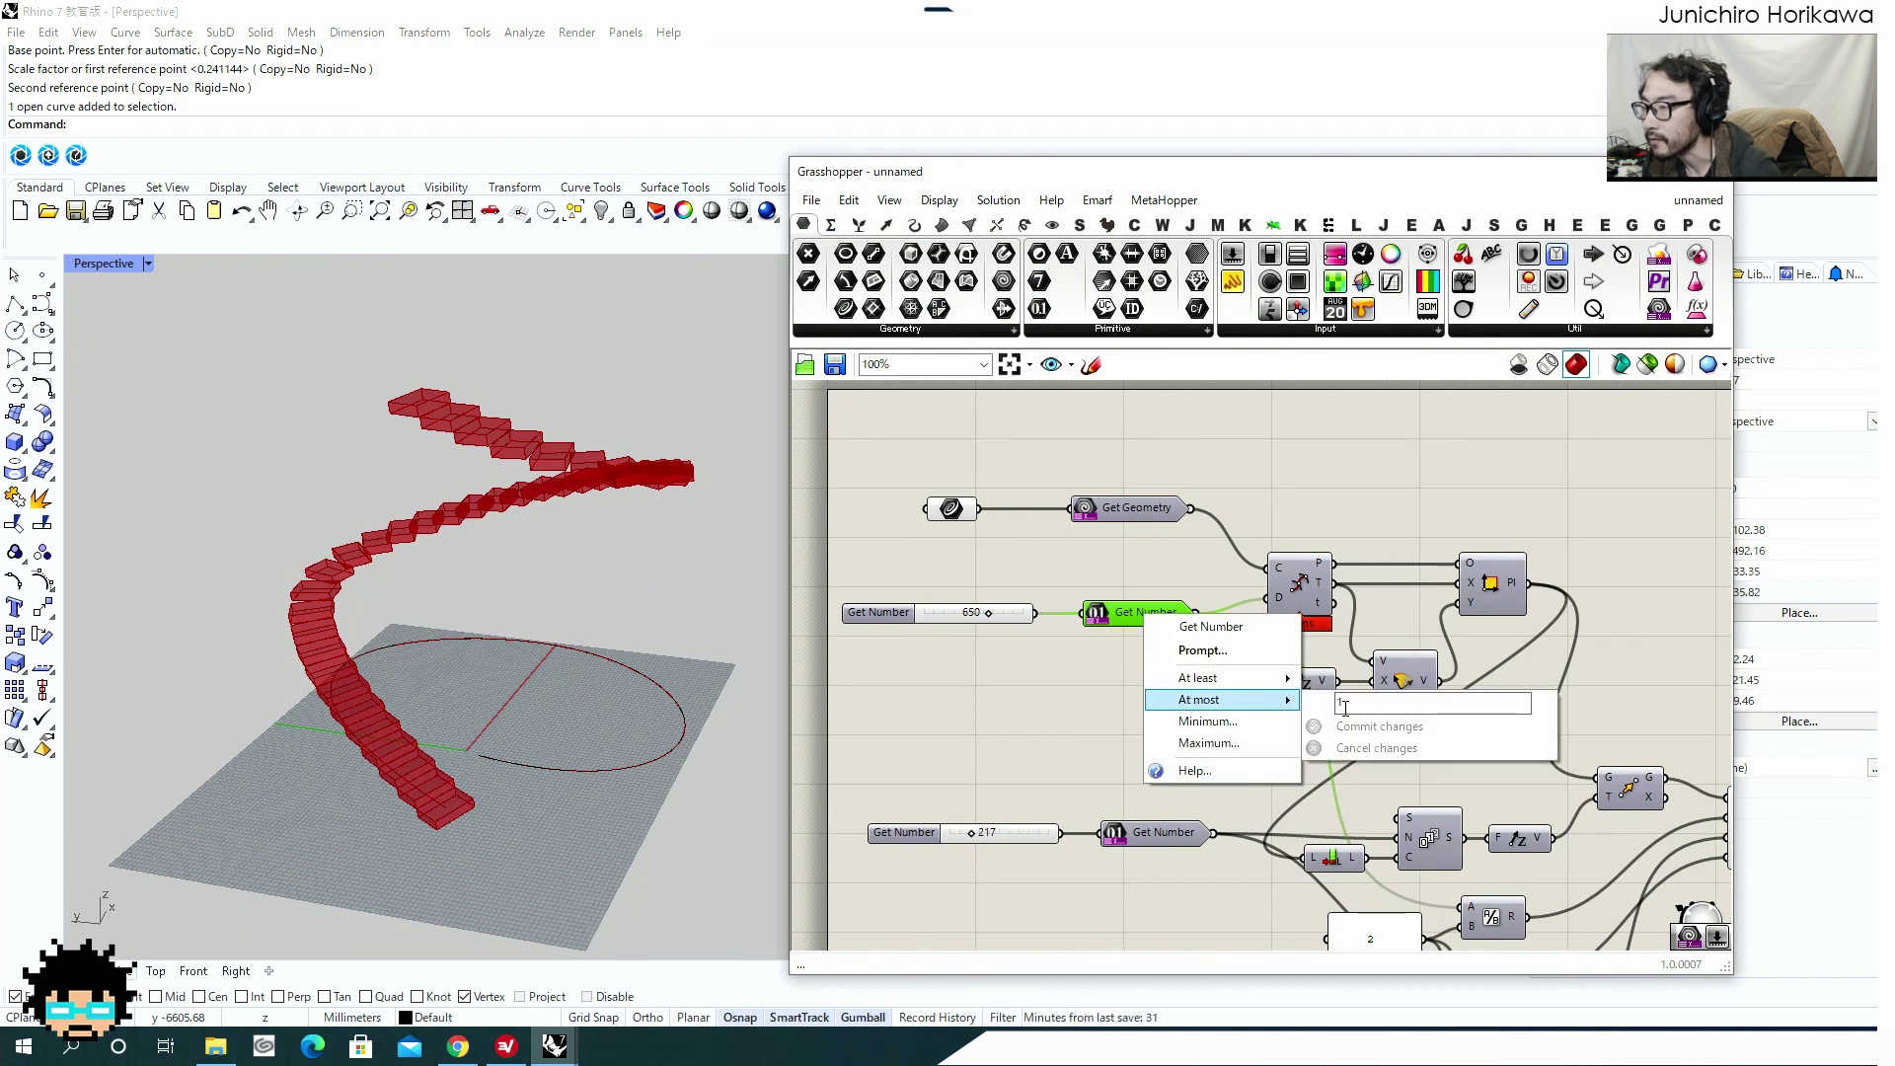
pyautogui.click(1104, 693)
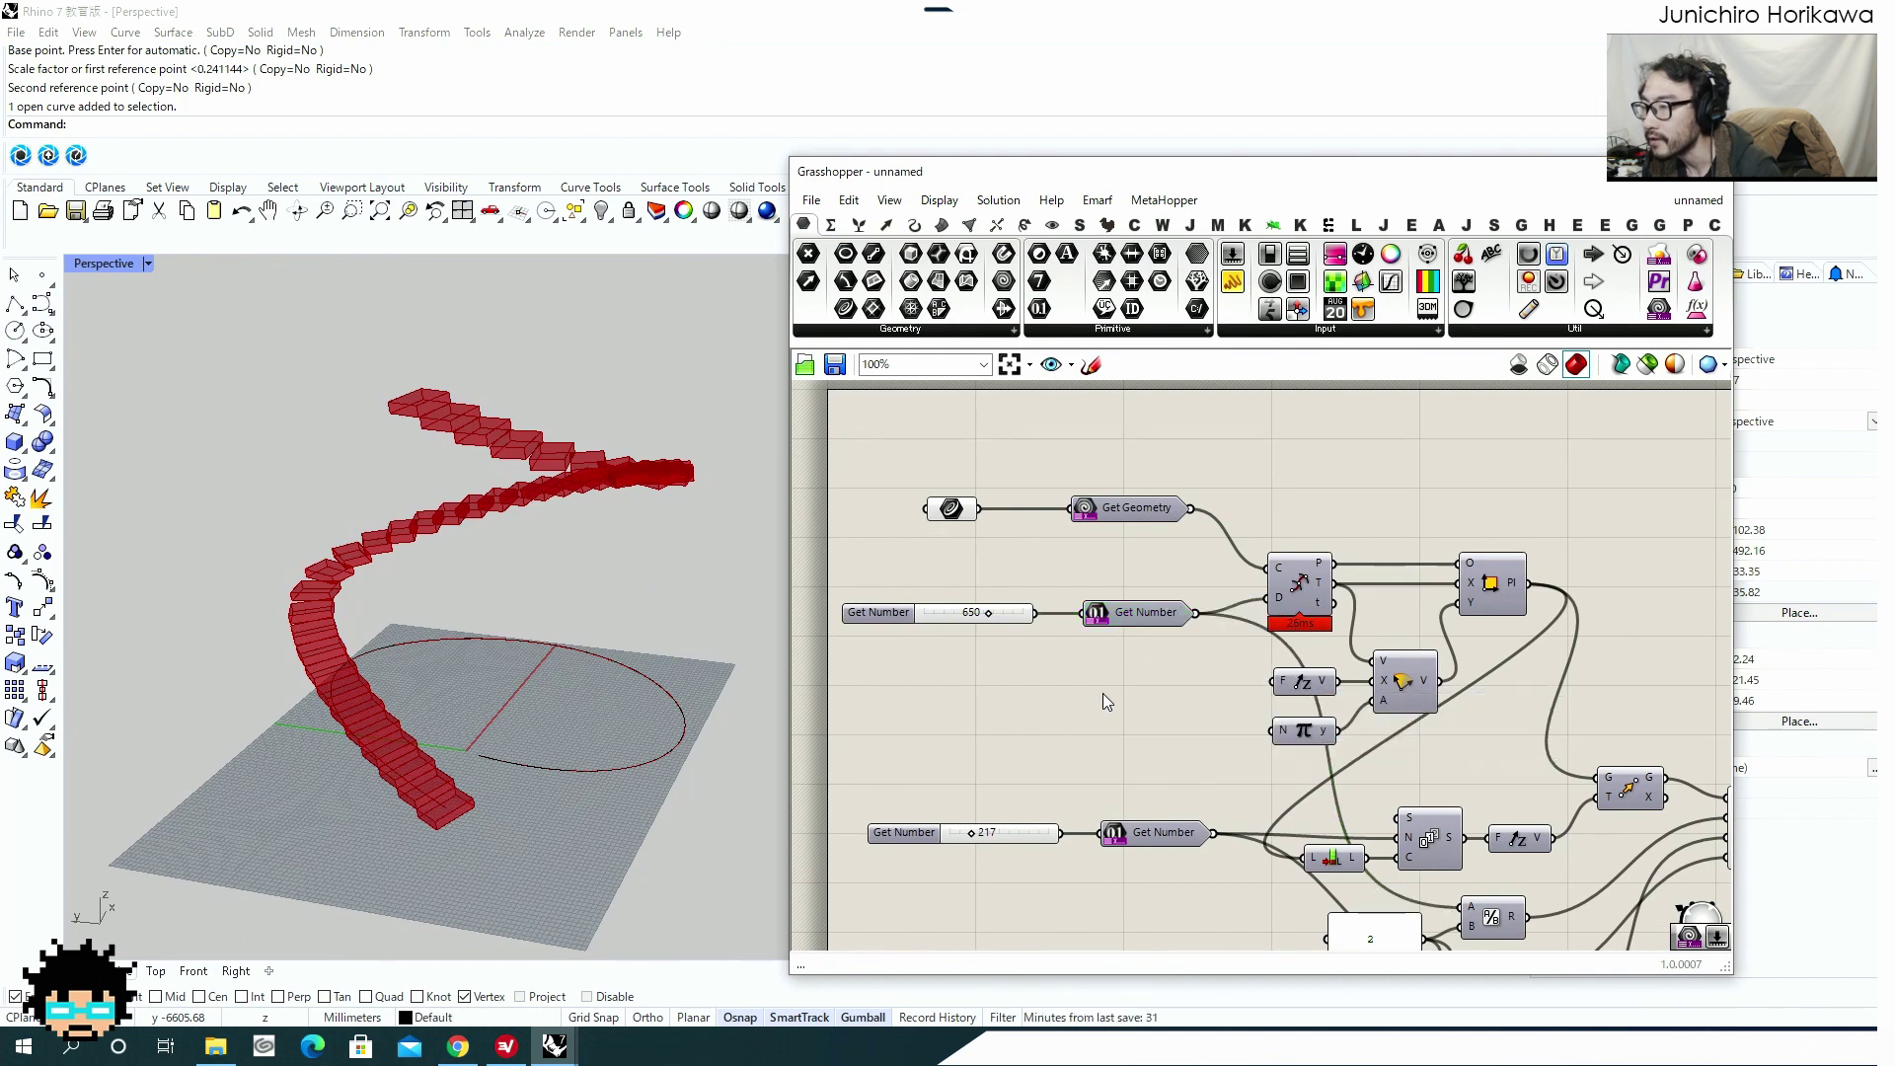
pyautogui.rightClick(1140, 614)
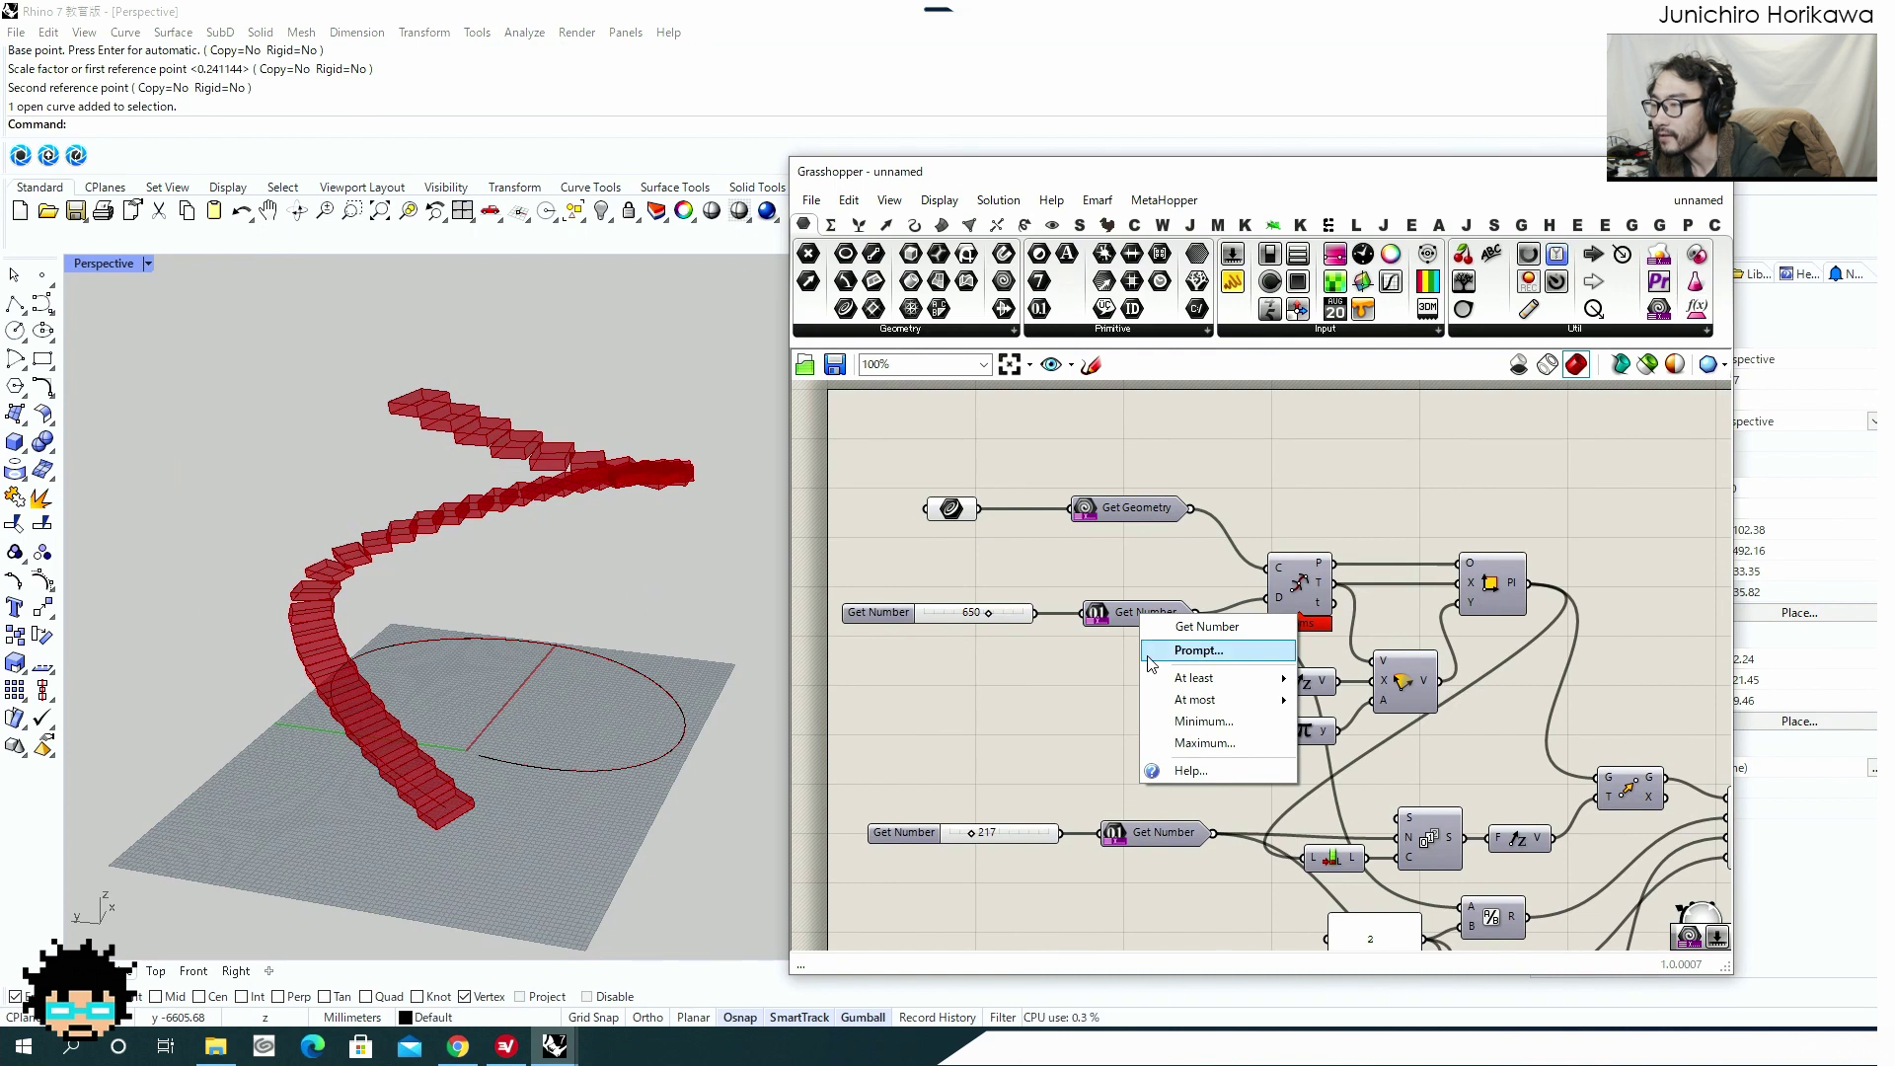
pyautogui.click(1203, 722)
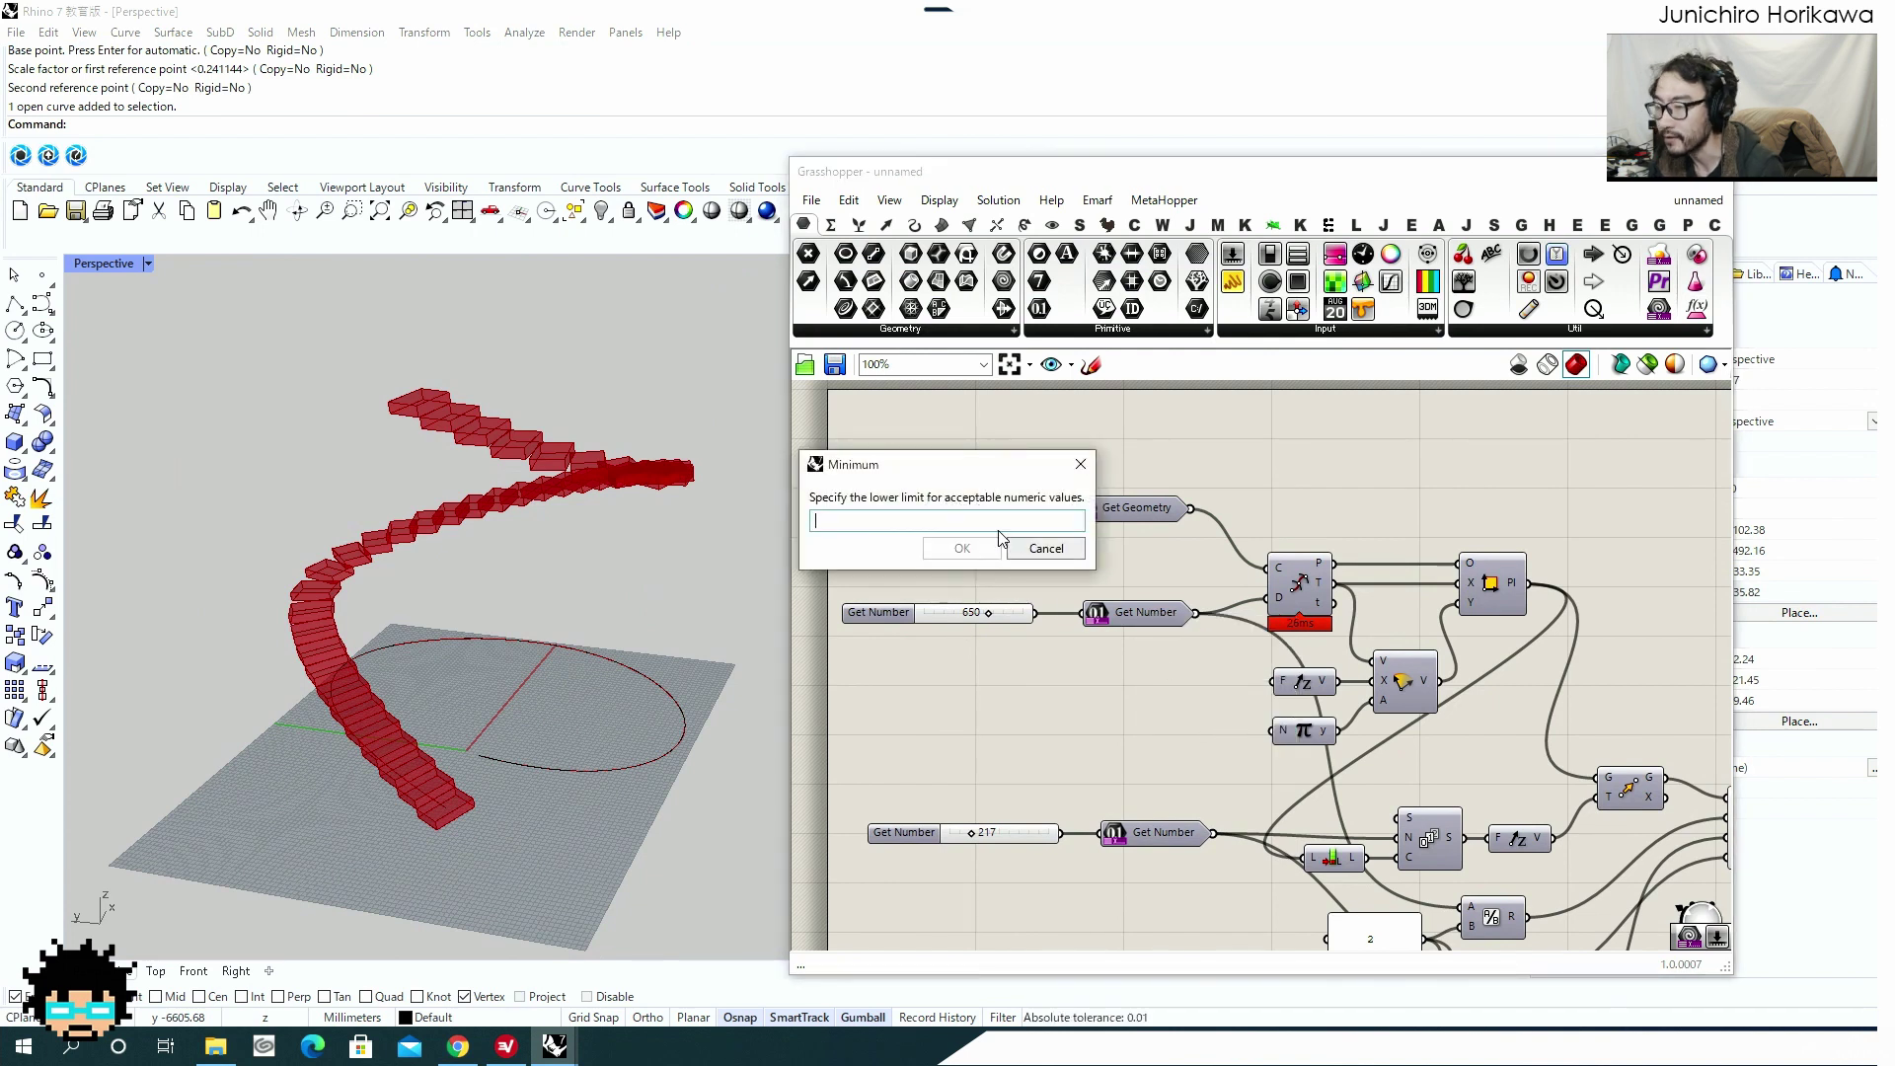
pyautogui.click(1031, 554)
# Set the maximum accepted value of the distance Get Number to 1000.
pyautogui.rightClick(1110, 614)
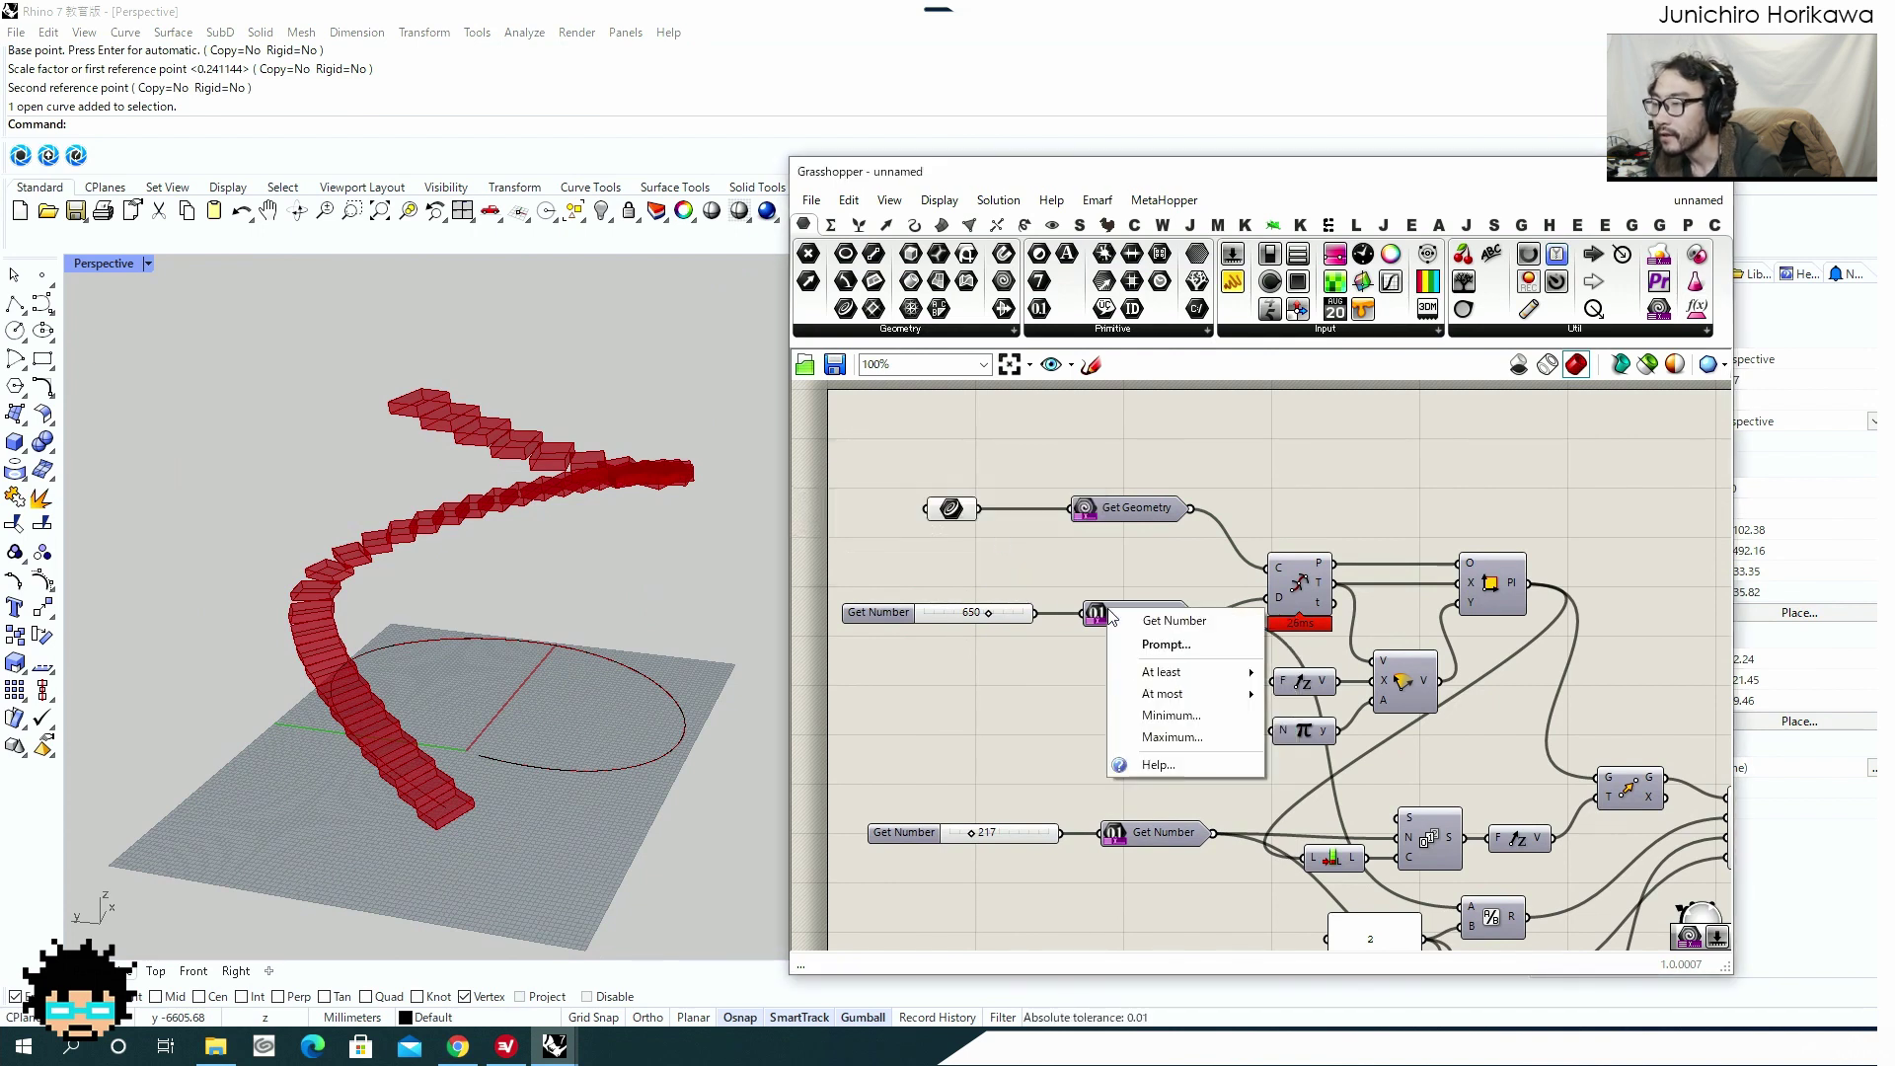
pyautogui.click(1179, 737)
pyautogui.write('1000')
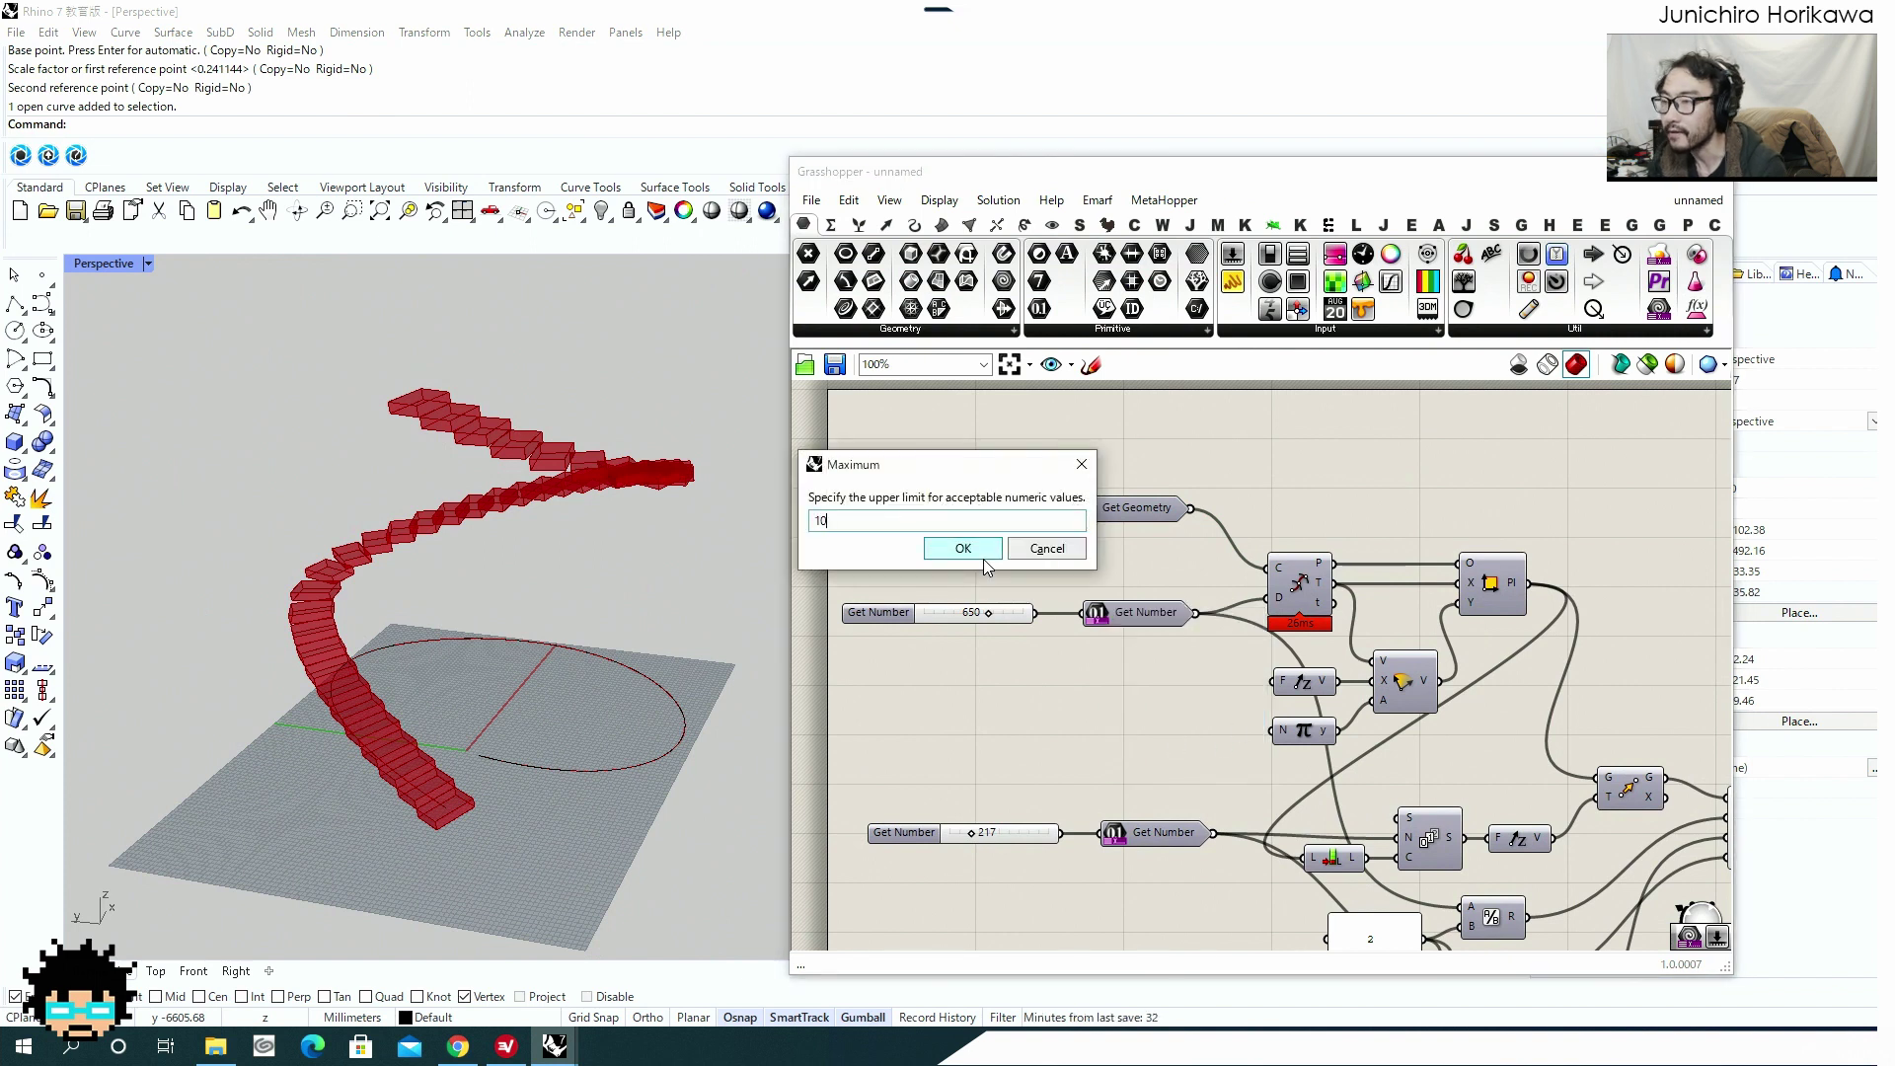
pyautogui.click(975, 547)
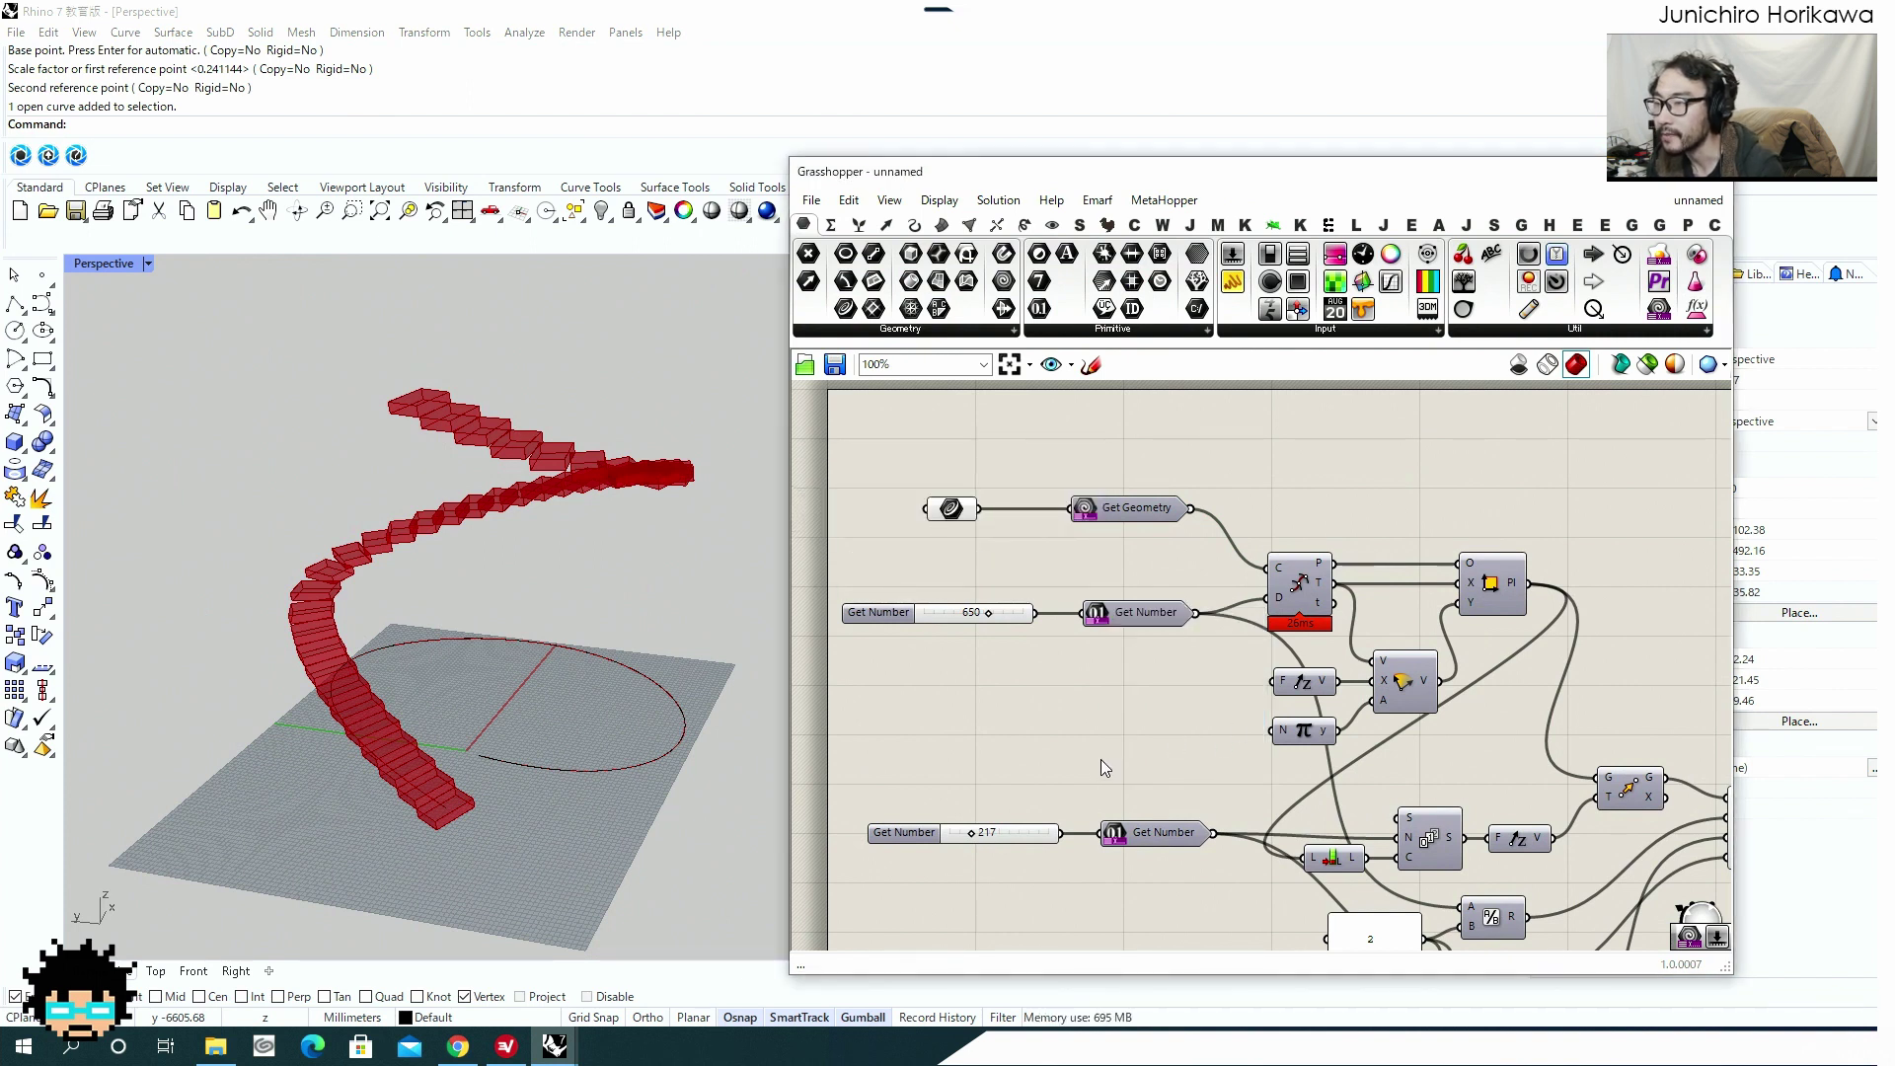
# Set the prompt message of the step-height Get Number to "Set height for the stair step.".
pyautogui.moveTo(1125, 811); pyautogui.dragTo(1121, 640, button='right')
pyautogui.moveTo(1135, 664); pyautogui.dragTo(1129, 659)
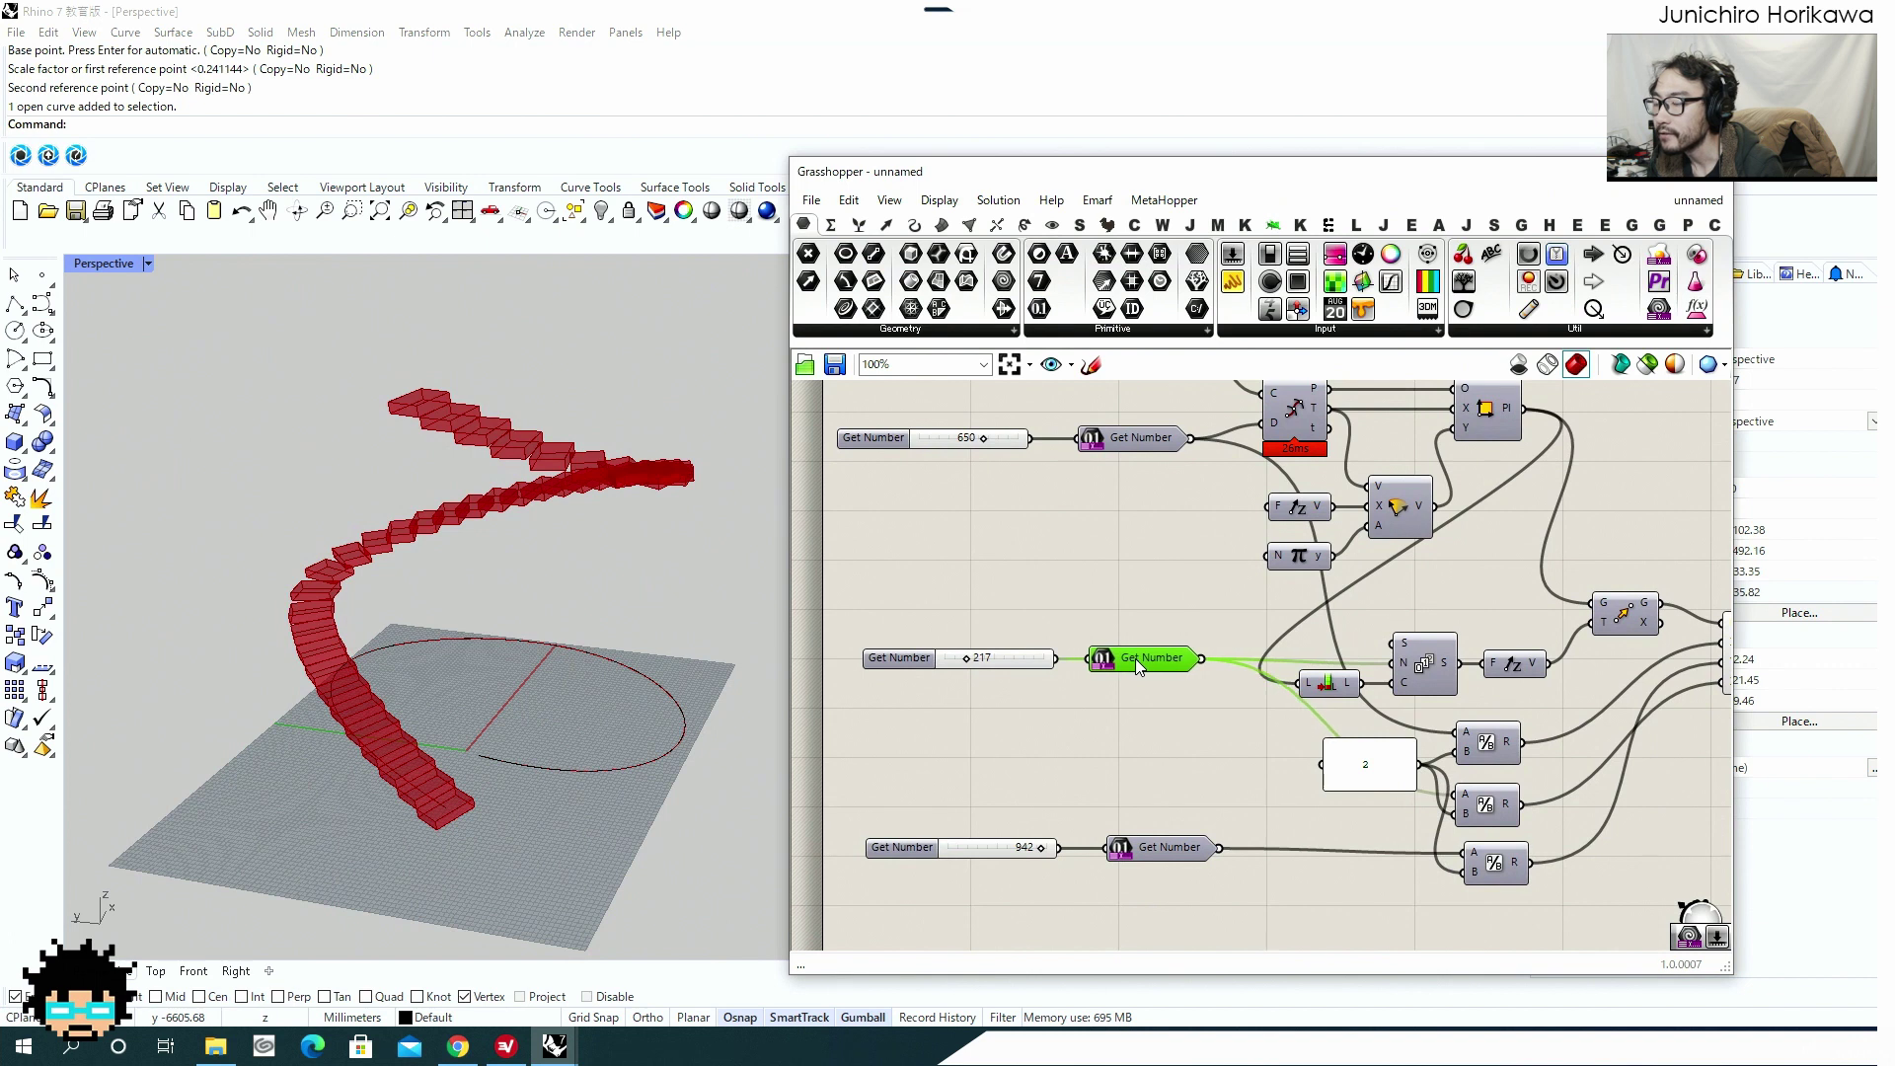
pyautogui.rightClick(1146, 664)
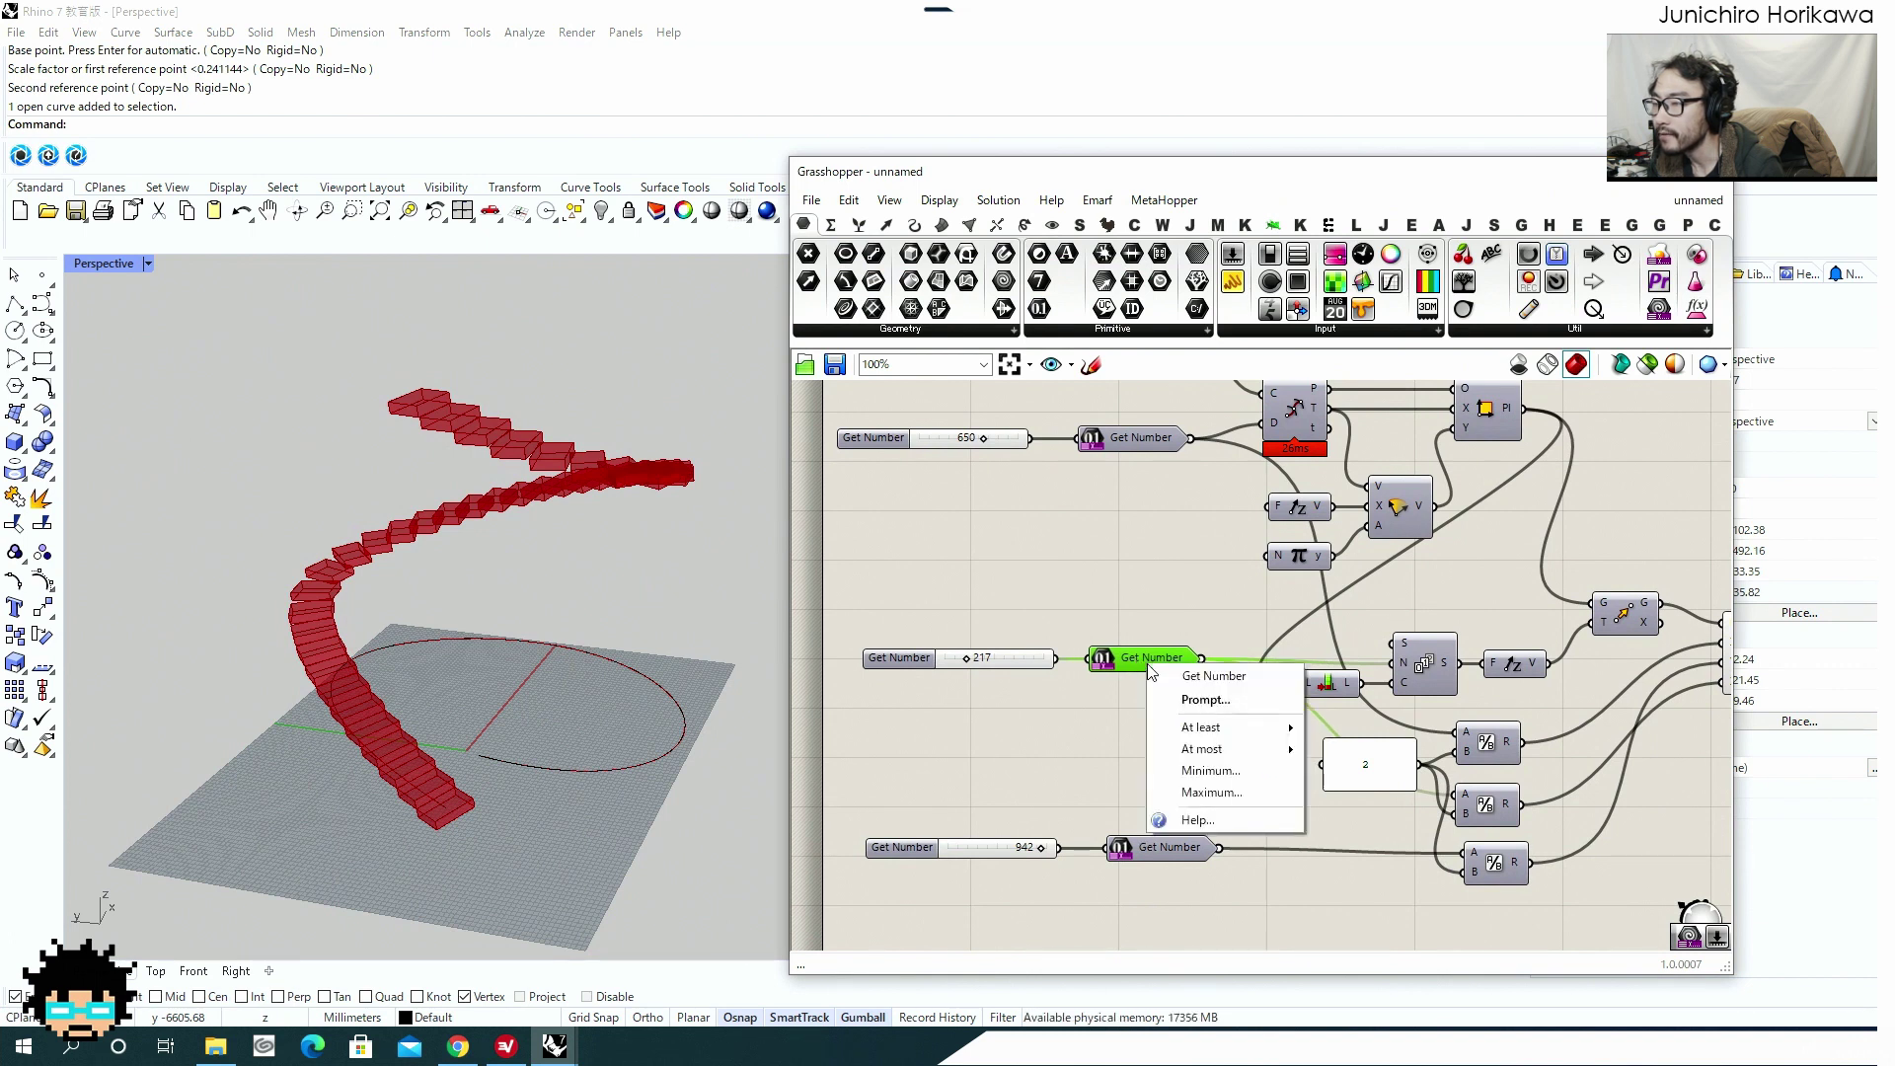
pyautogui.click(1144, 657)
pyautogui.rightClick(1145, 657)
pyautogui.click(1186, 689)
pyautogui.write('Se')
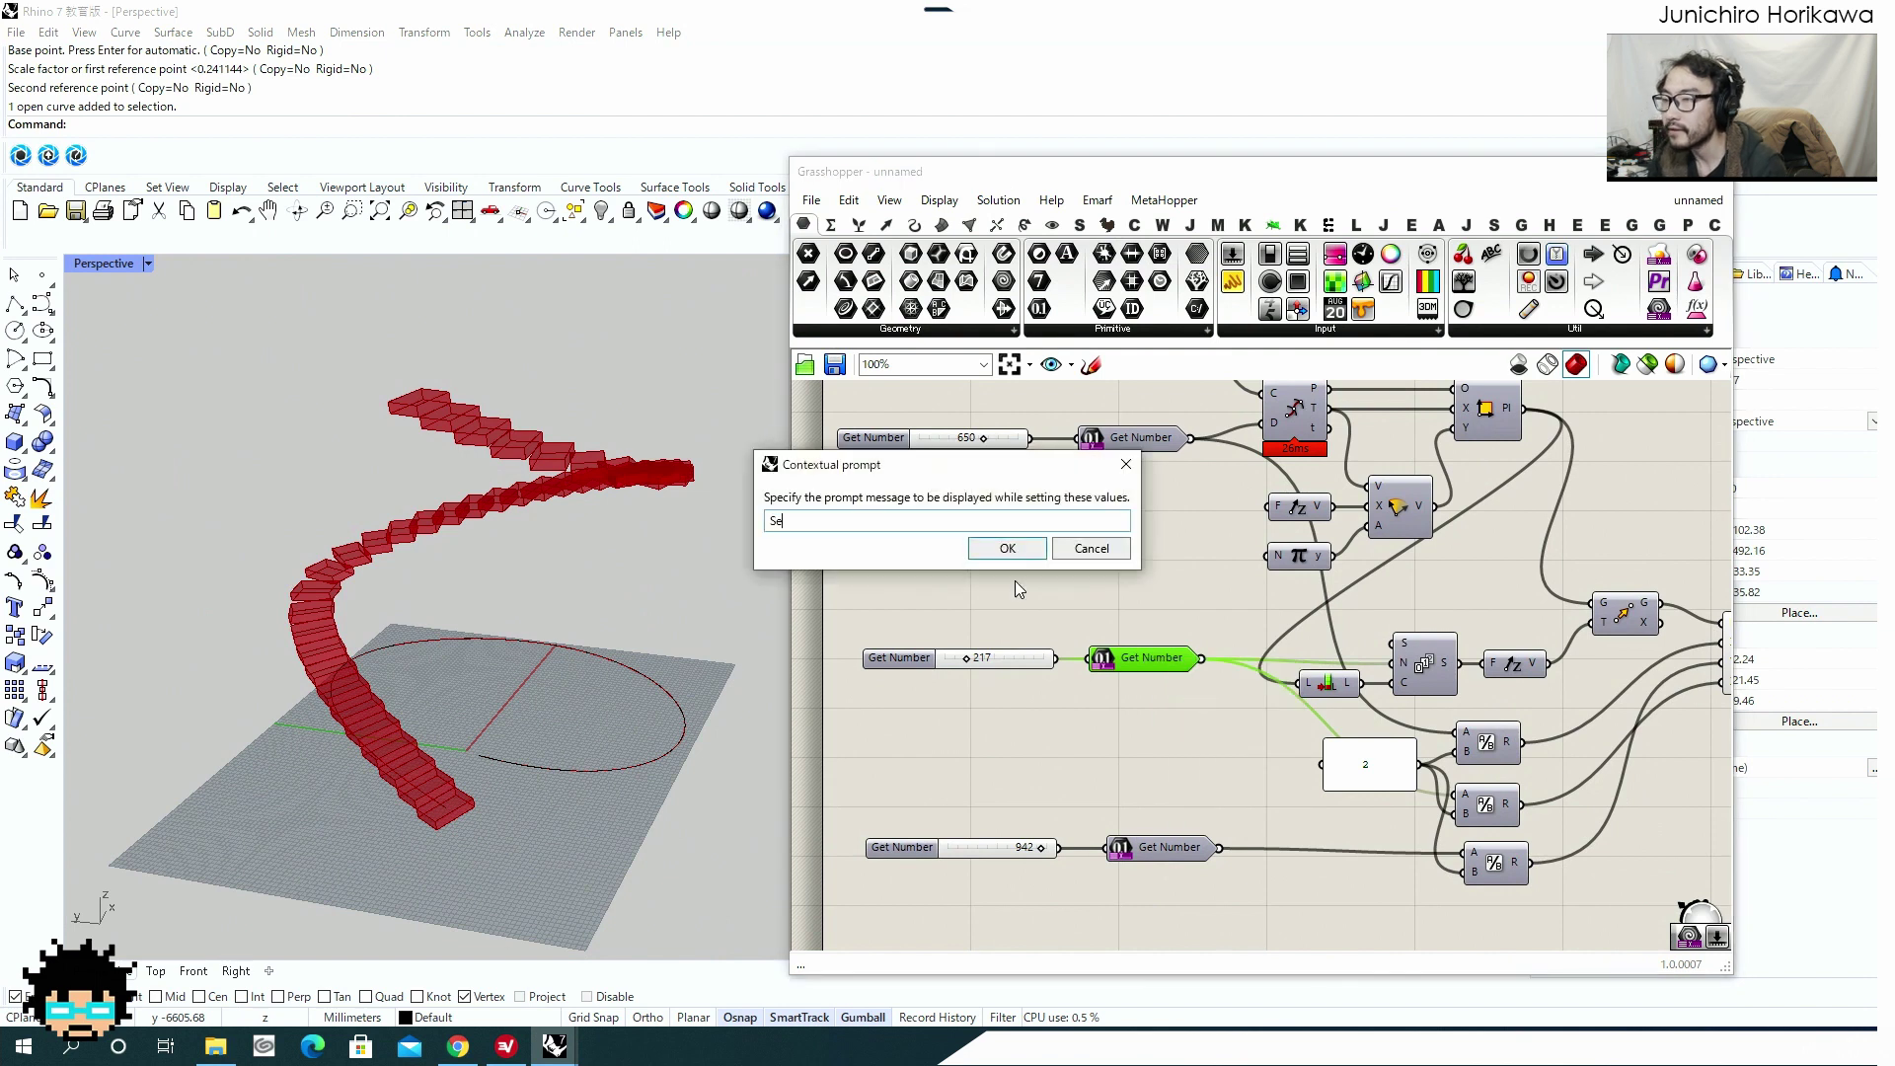
pyautogui.write('t height for the ')
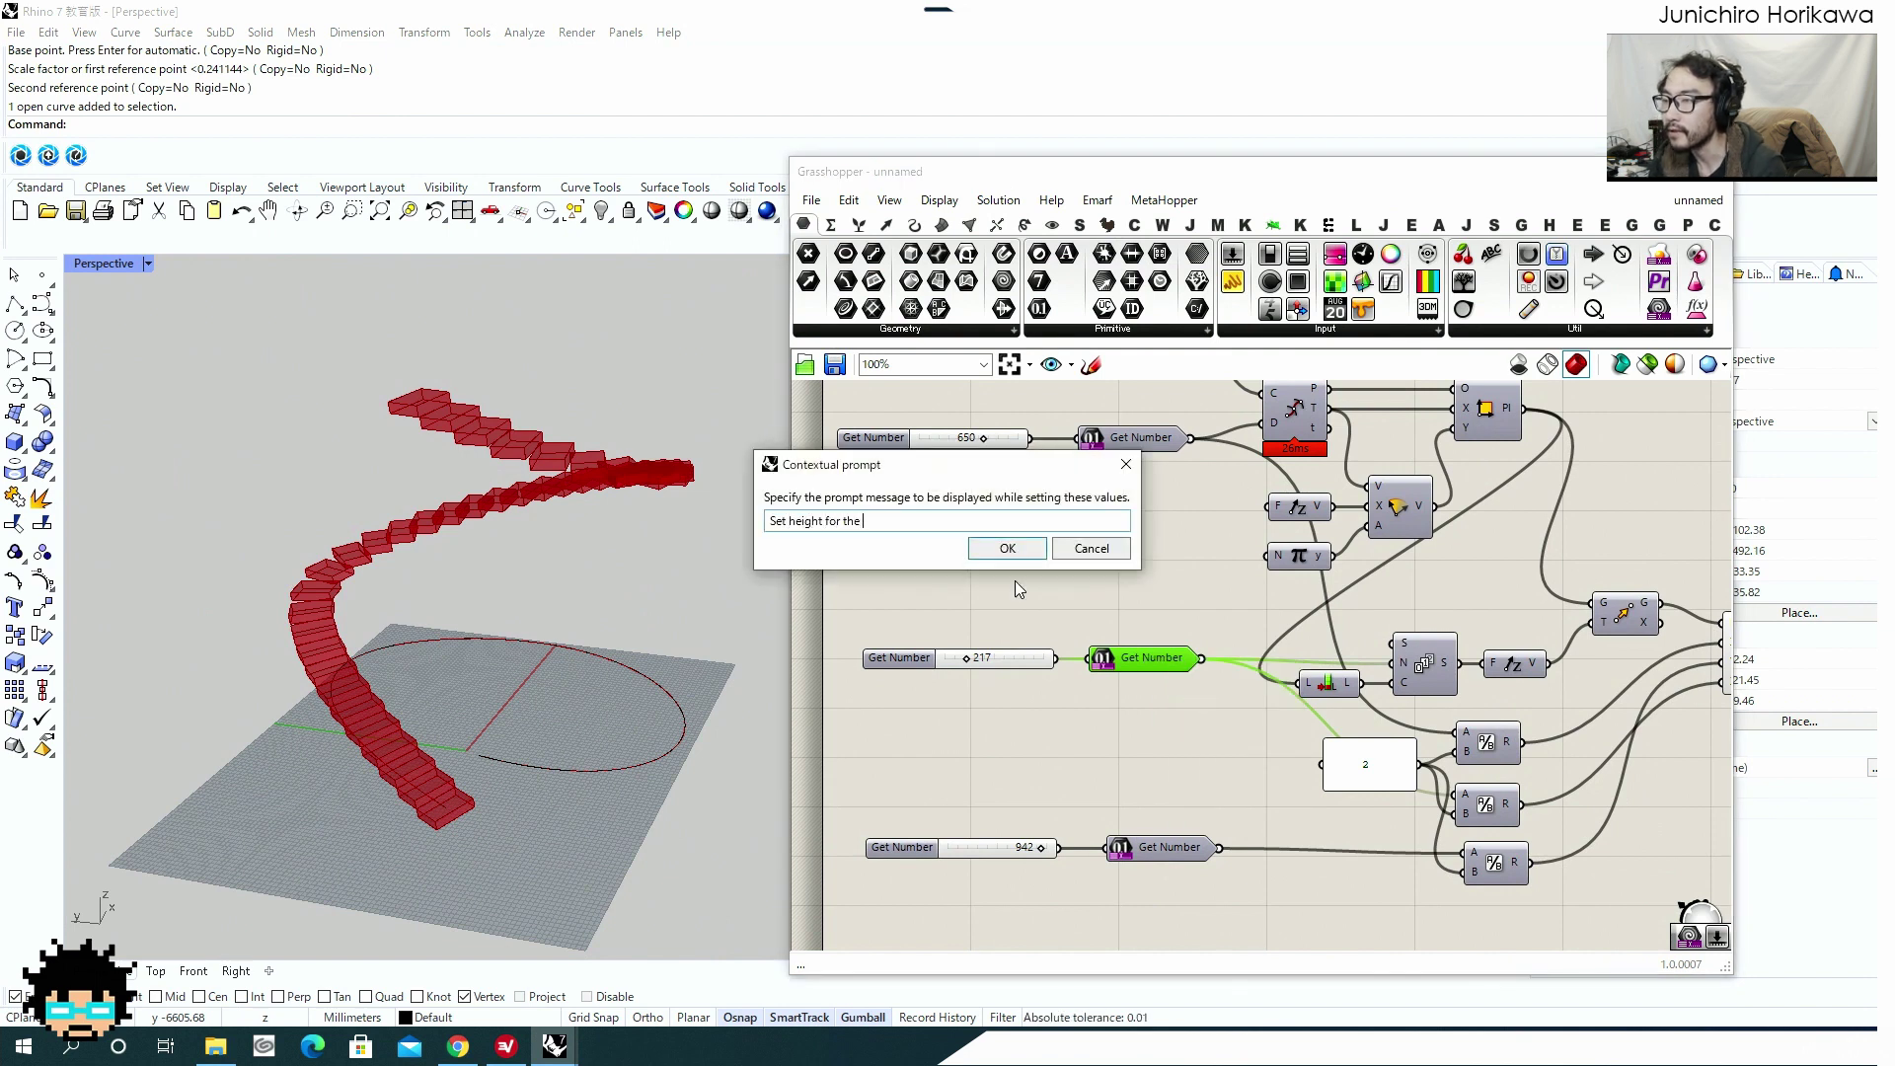
pyautogui.write('stair step.')
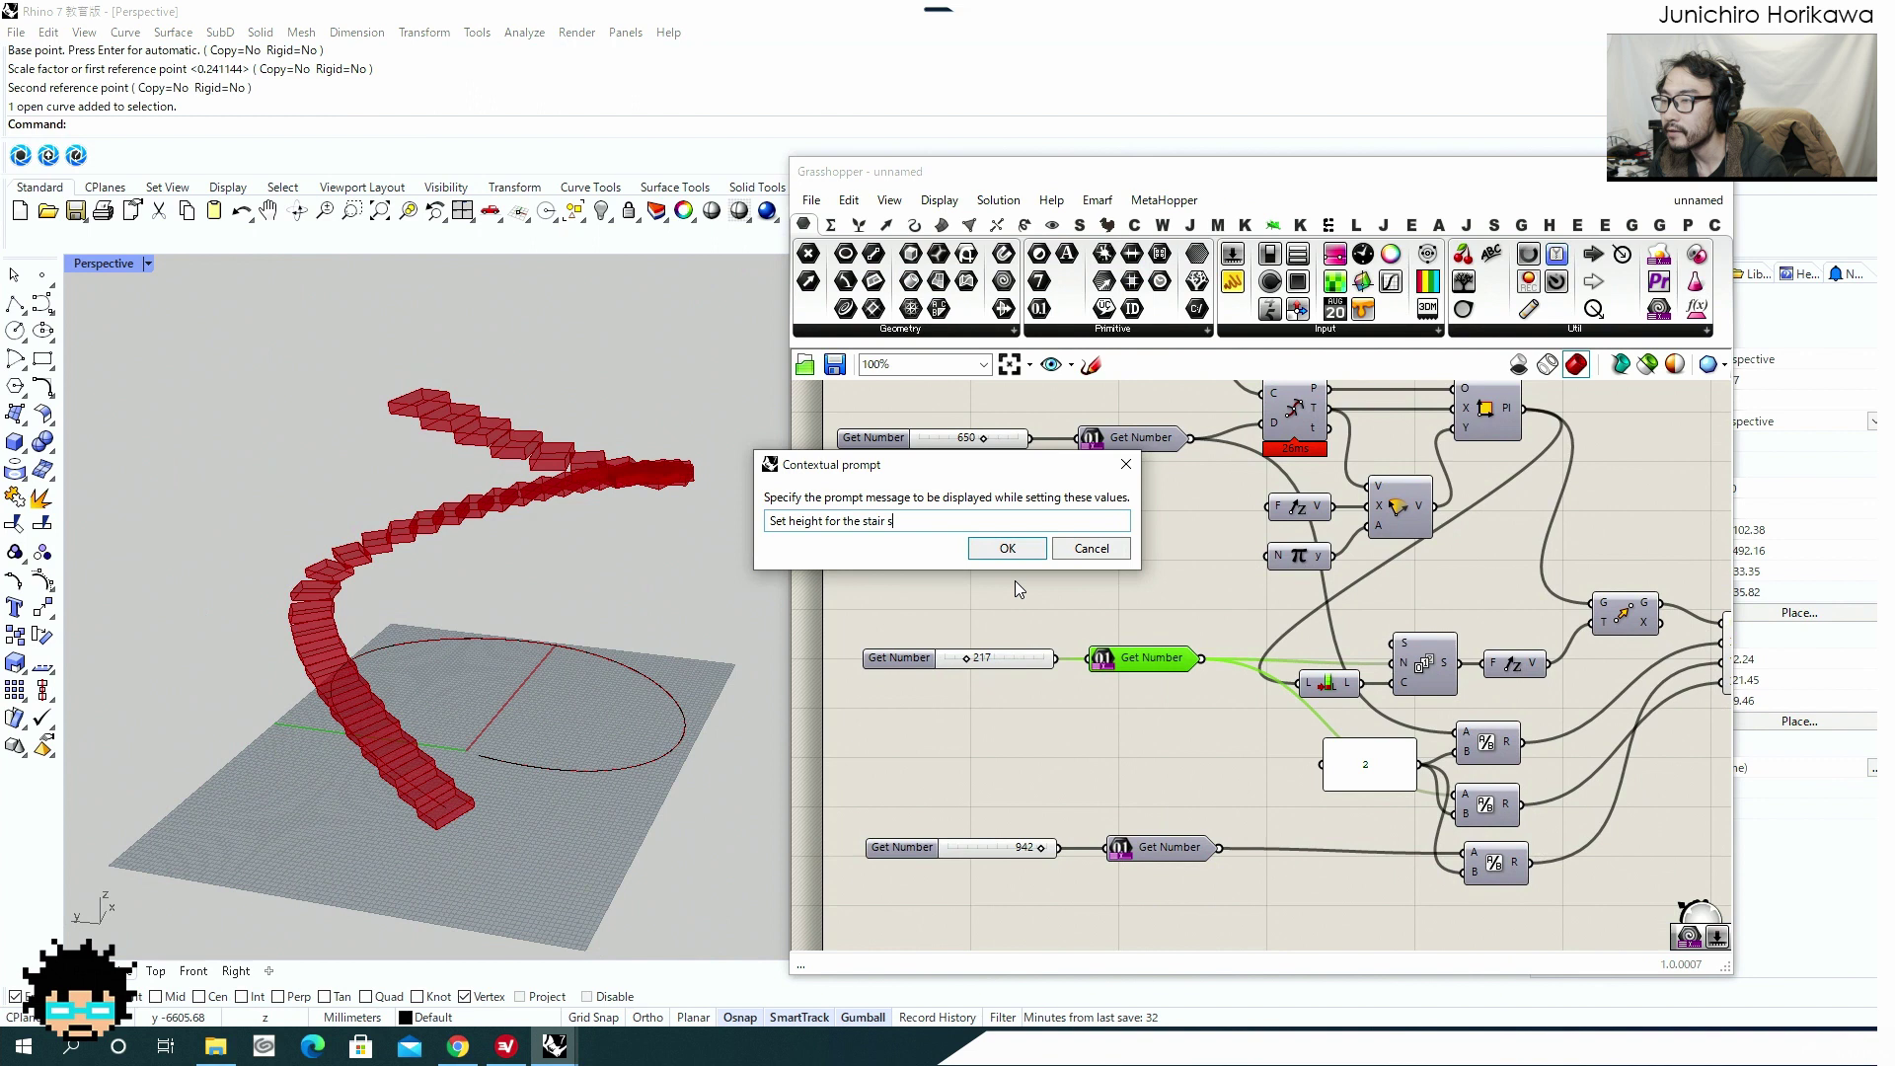
pyautogui.click(1006, 548)
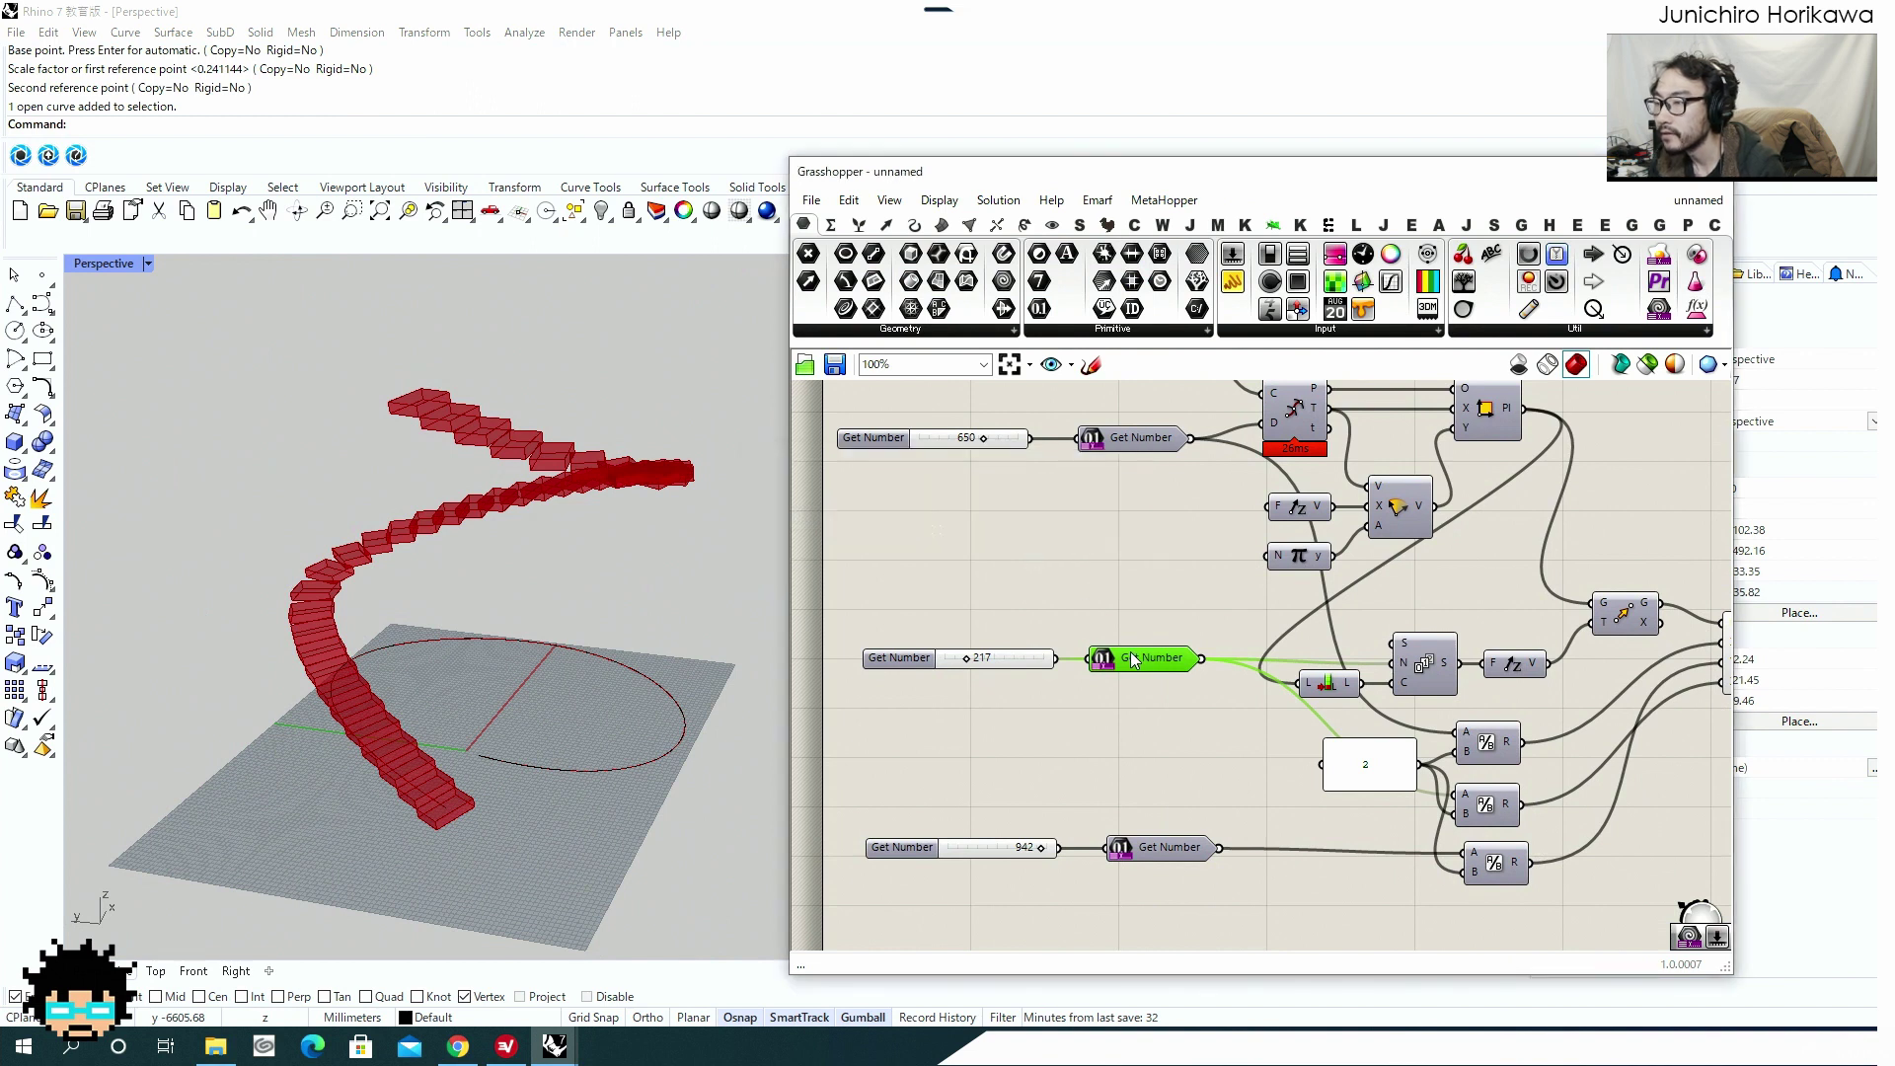
# Set the At most limit of the step-height Get Number to 1.
pyautogui.rightClick(1128, 656)
pyautogui.moveTo(1214, 737)
pyautogui.click(1366, 740)
pyautogui.write('1')
pyautogui.click(1354, 764)
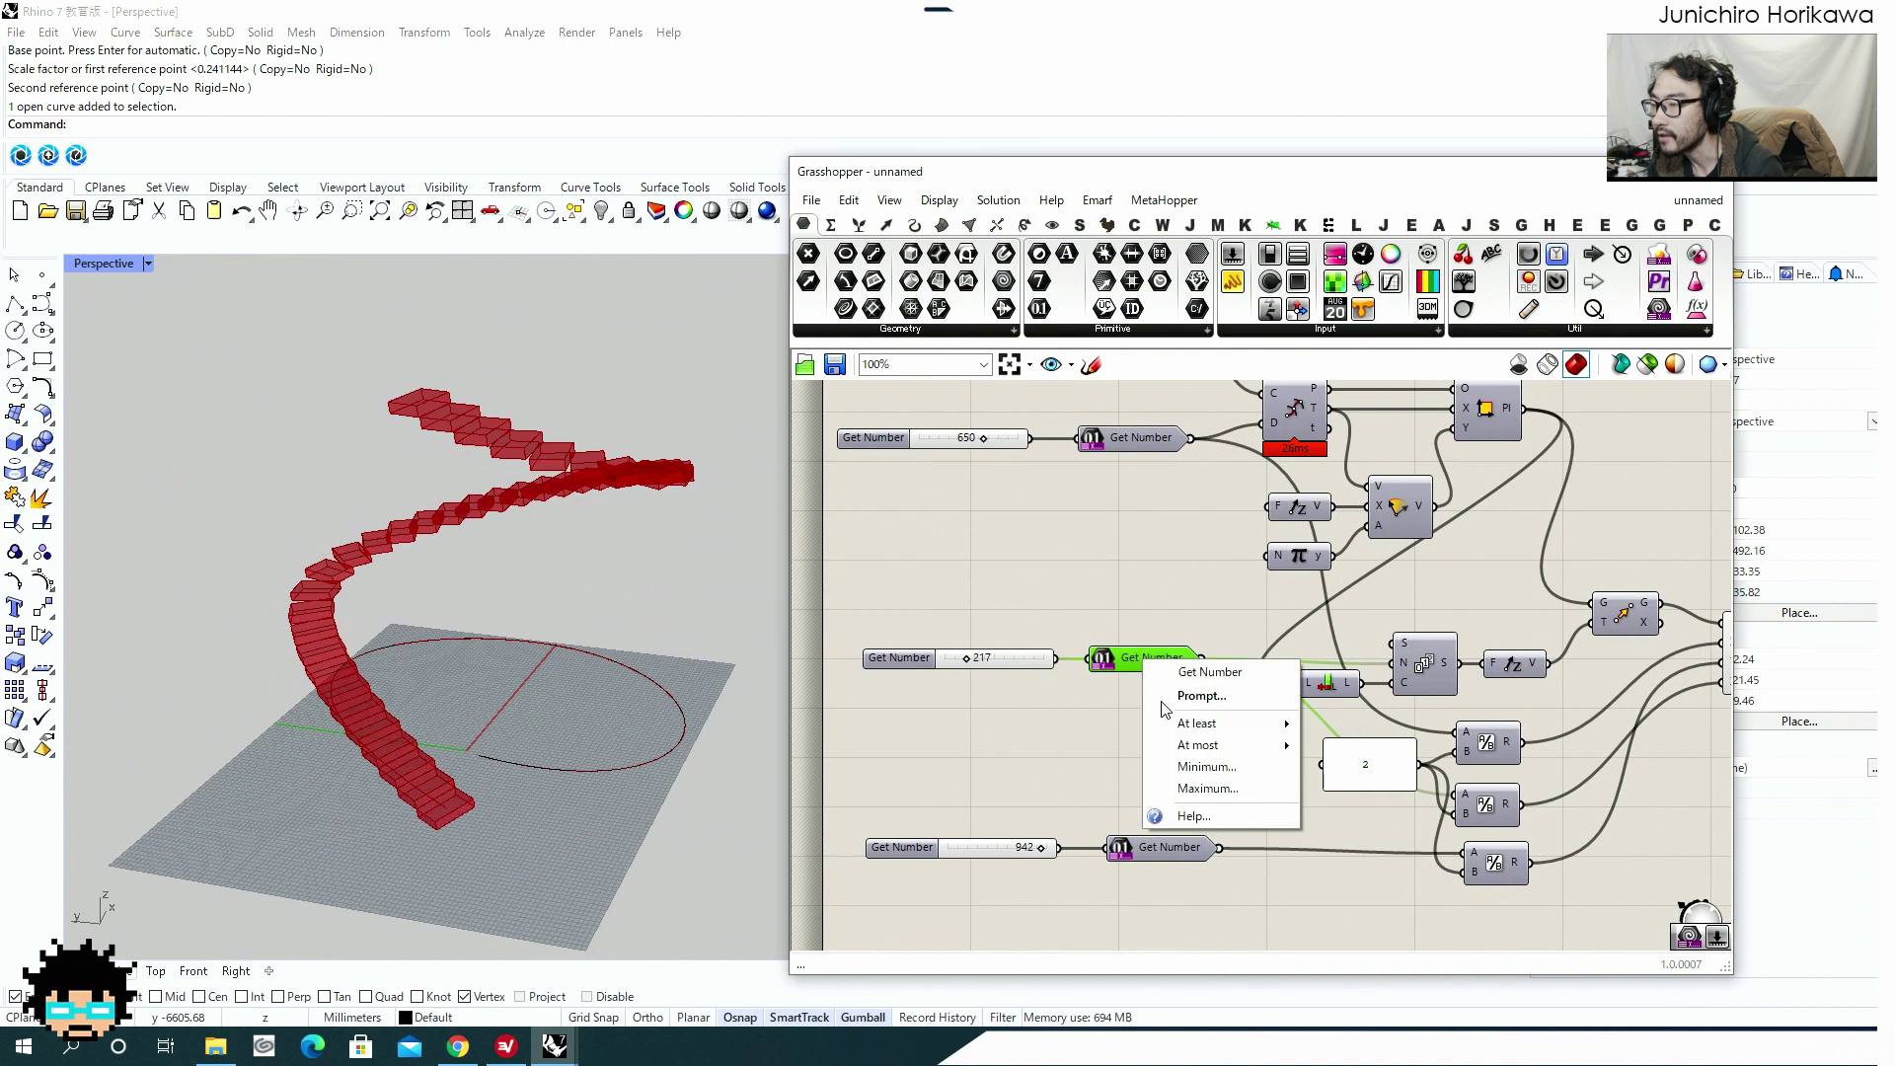
# Set the accepted values of the step-height Get Number to a minimum of 1 and a maximum of 1000.
pyautogui.click(1206, 767)
pyautogui.write('1')
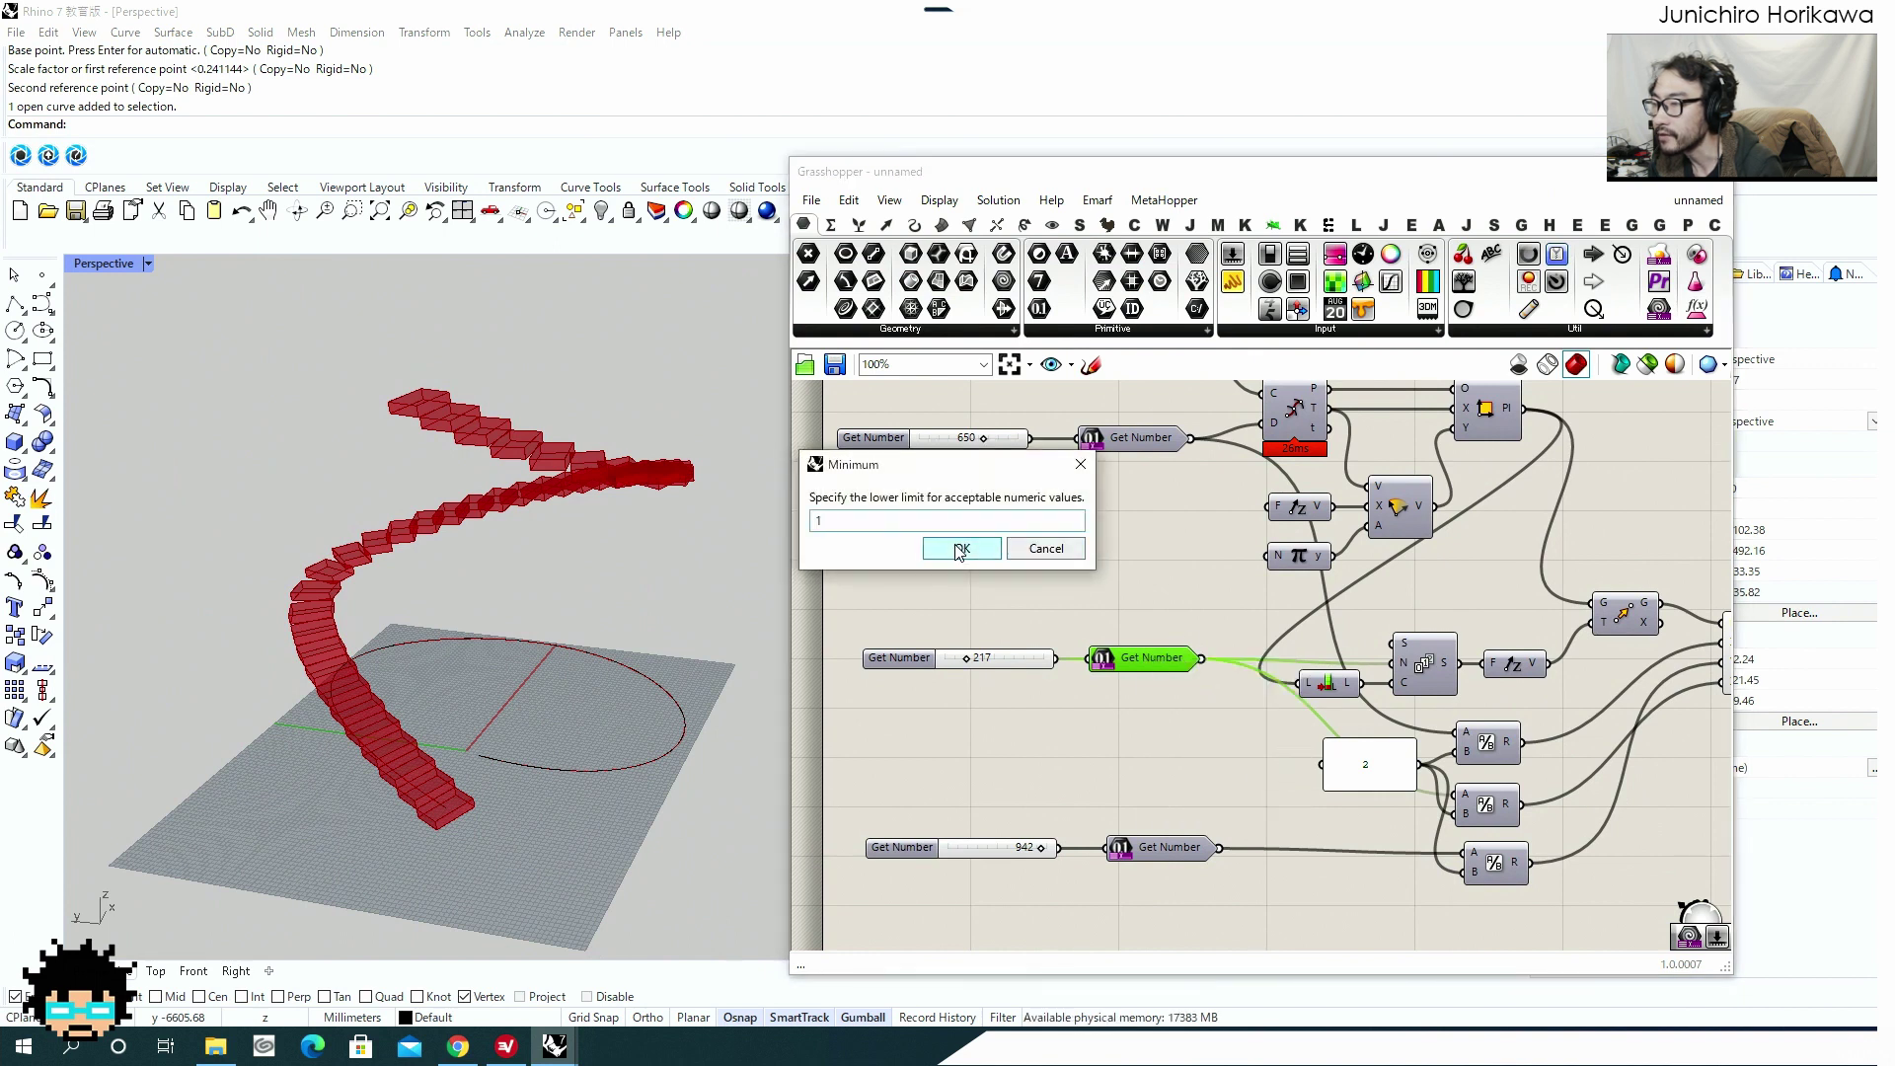
pyautogui.click(962, 547)
pyautogui.rightClick(1118, 661)
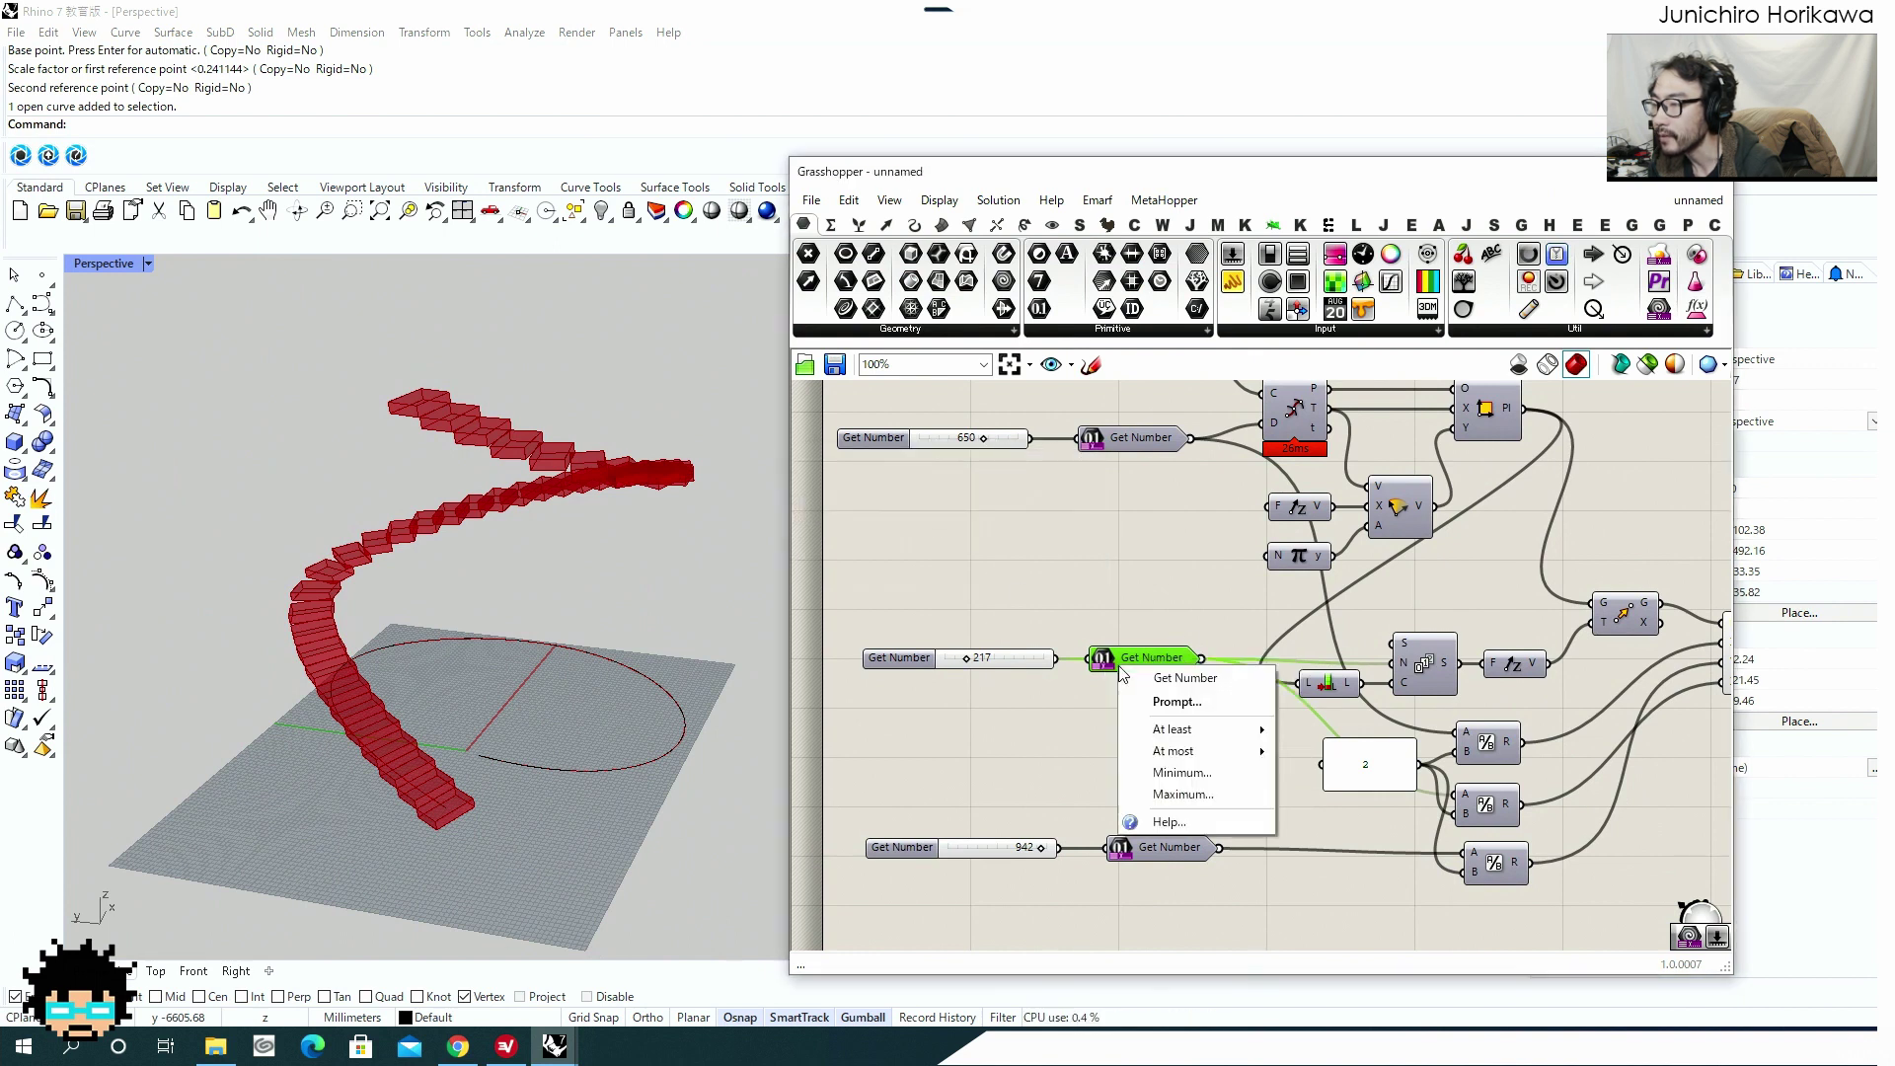
pyautogui.click(1175, 794)
pyautogui.write('1000')
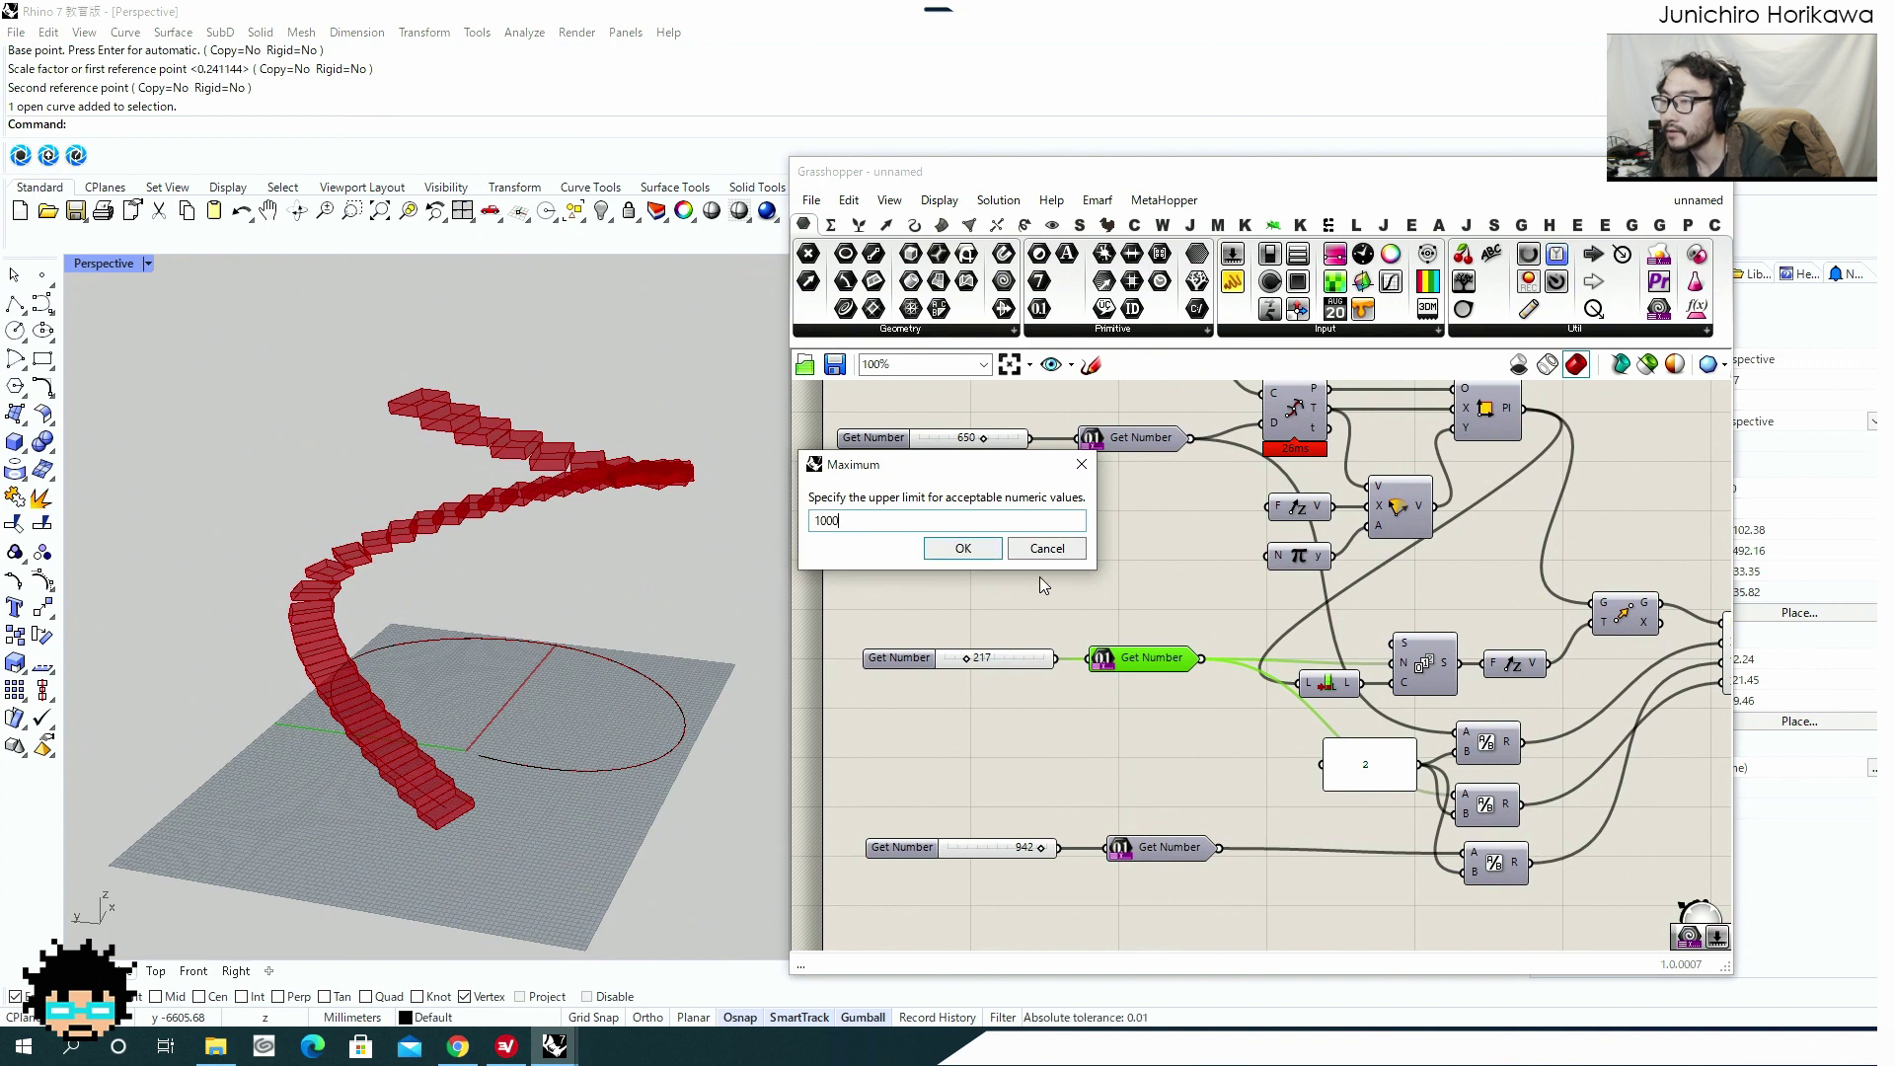
pyautogui.click(962, 547)
# Set the prompt message of the width Get Number to "Set width for the stair step.".
pyautogui.rightClick(1143, 854)
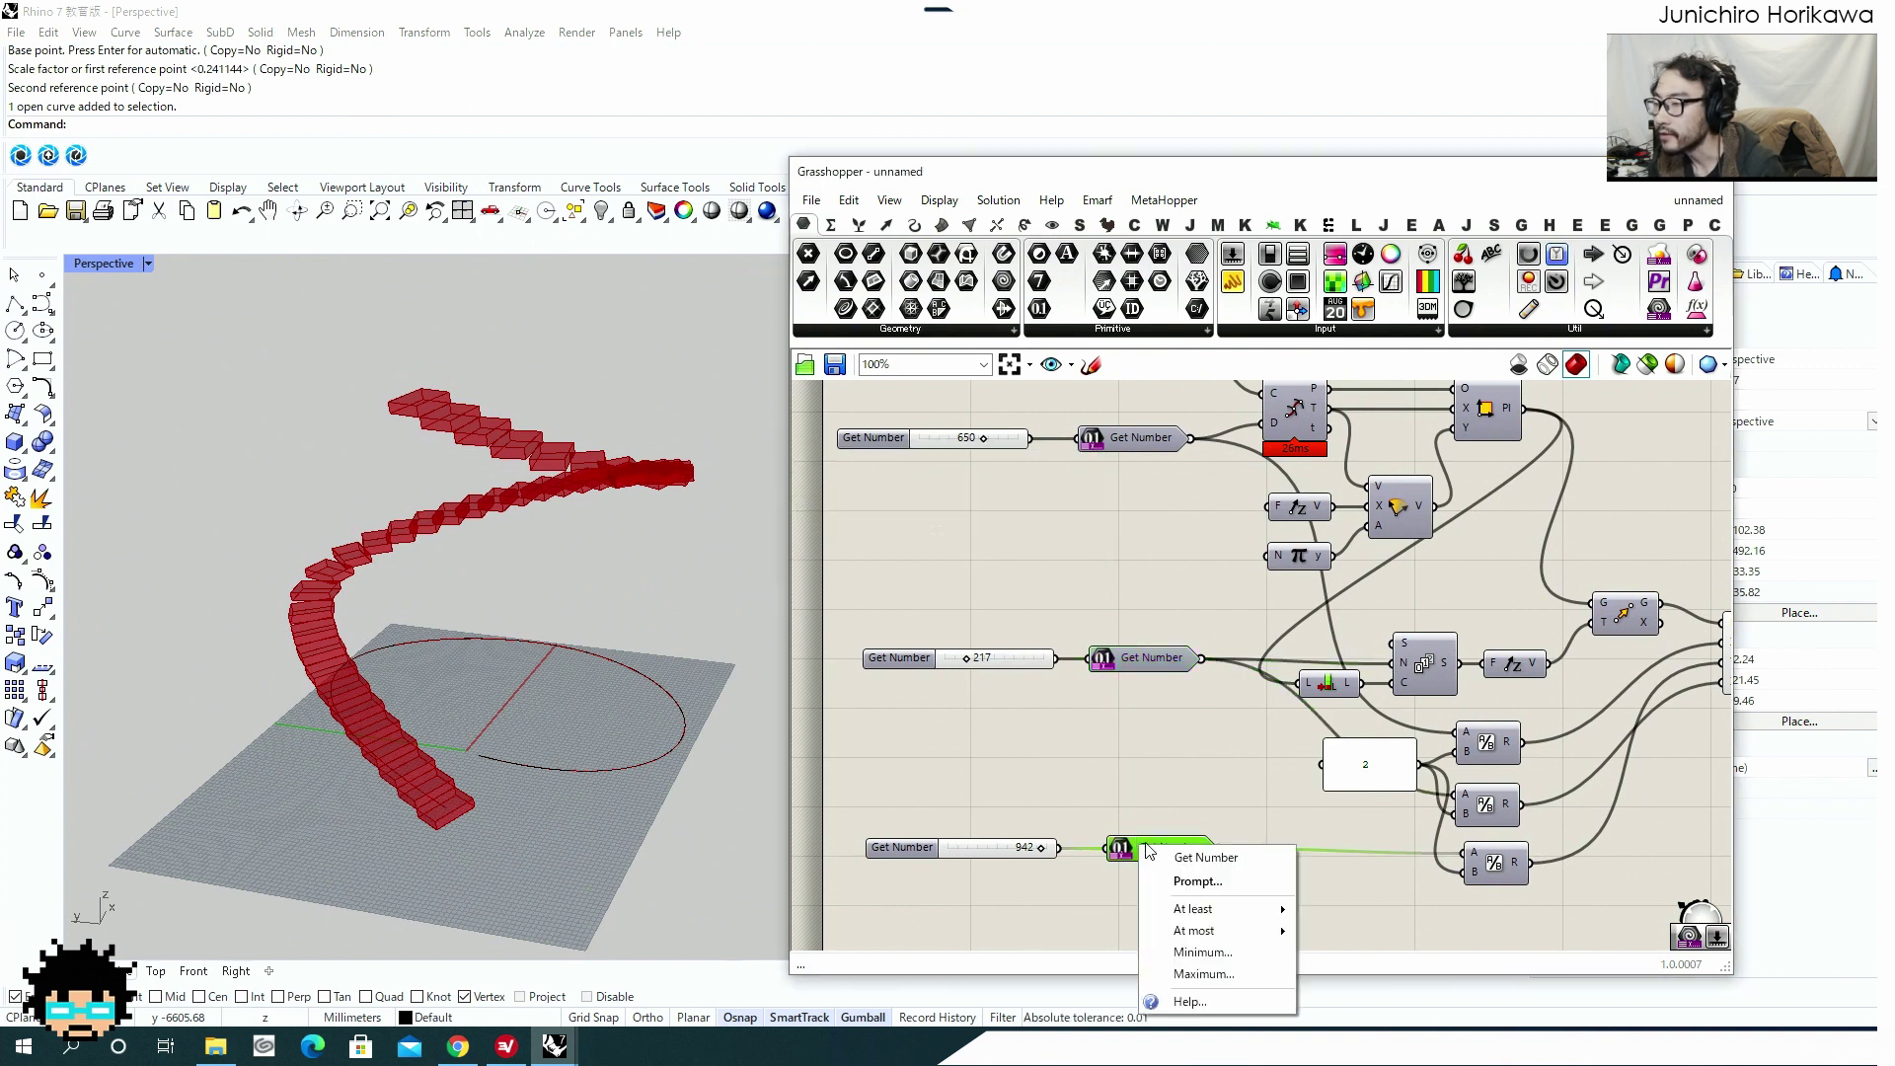
pyautogui.click(1202, 882)
pyautogui.write('Set ')
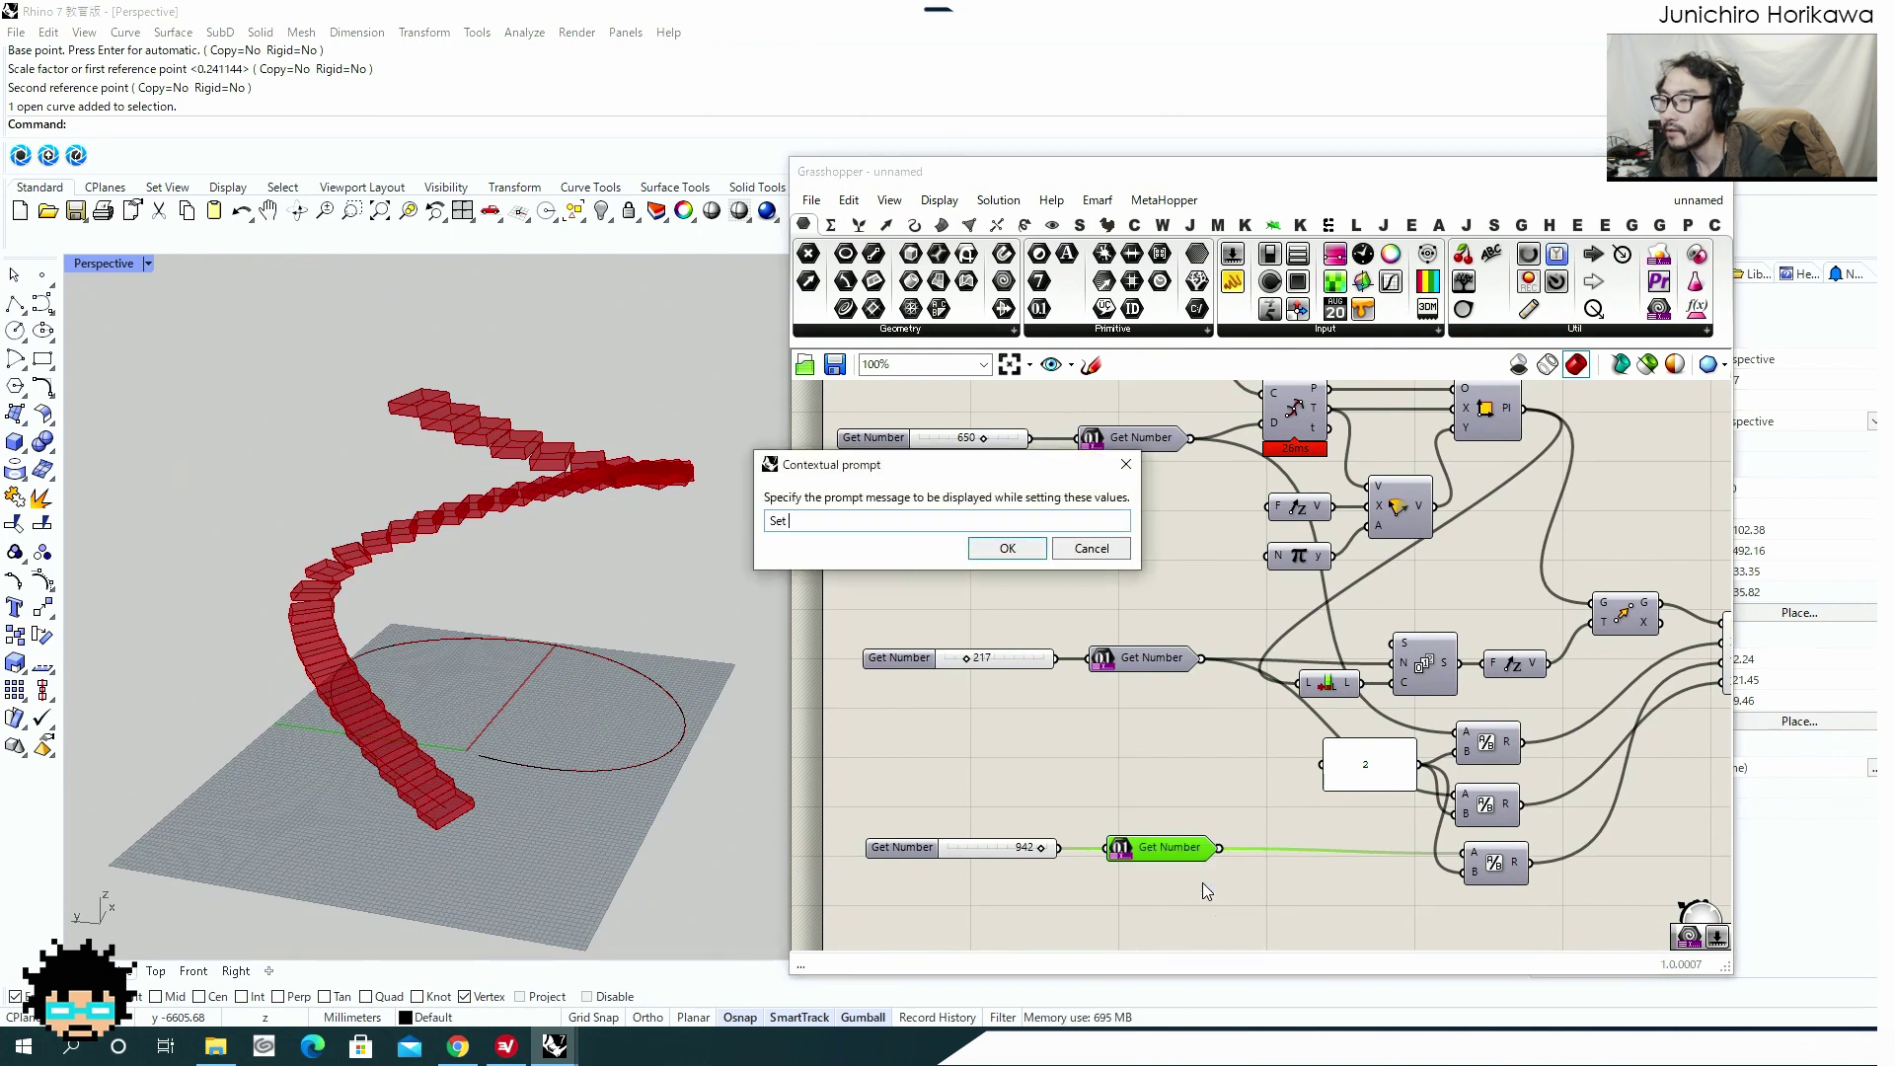
pyautogui.write('width for the stair step.')
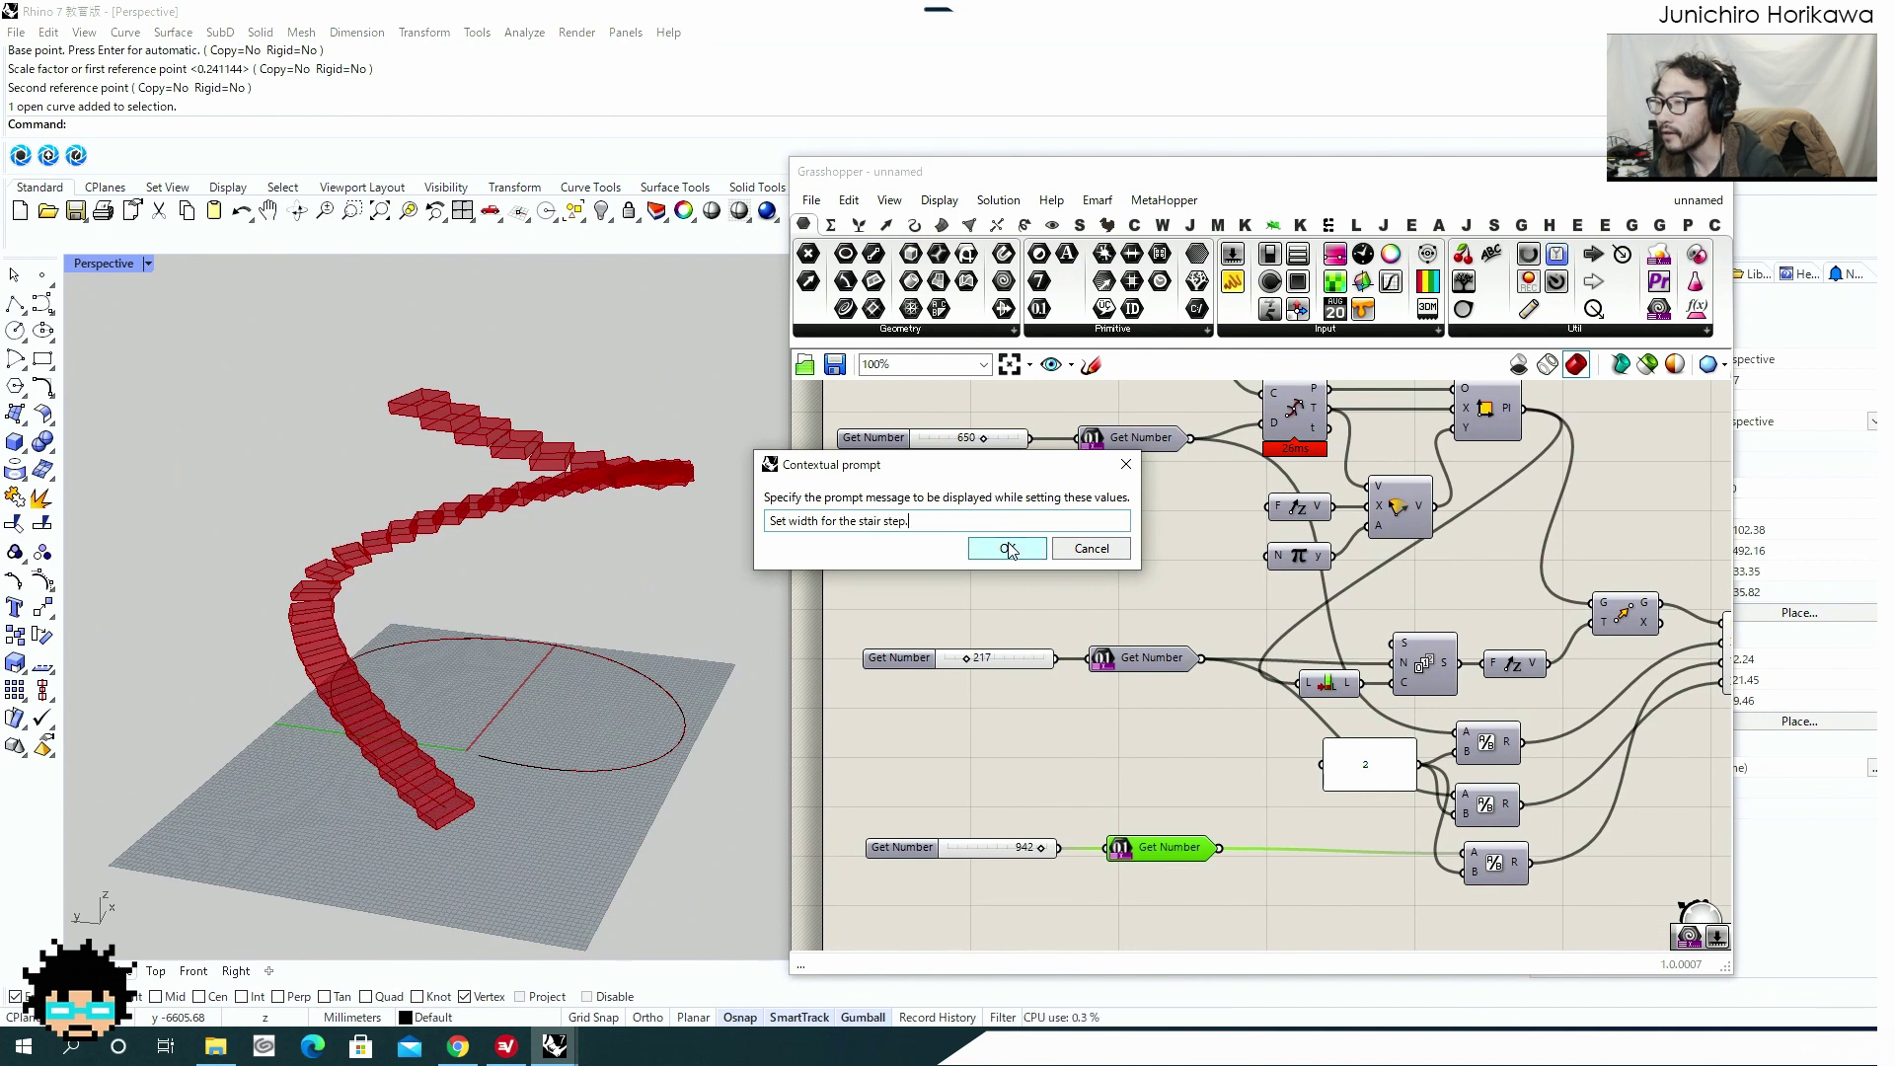
pyautogui.click(1007, 548)
# Set the accepted values of the width Get Number to a maximum of 1000 and a minimum of 1.
pyautogui.rightClick(1172, 850)
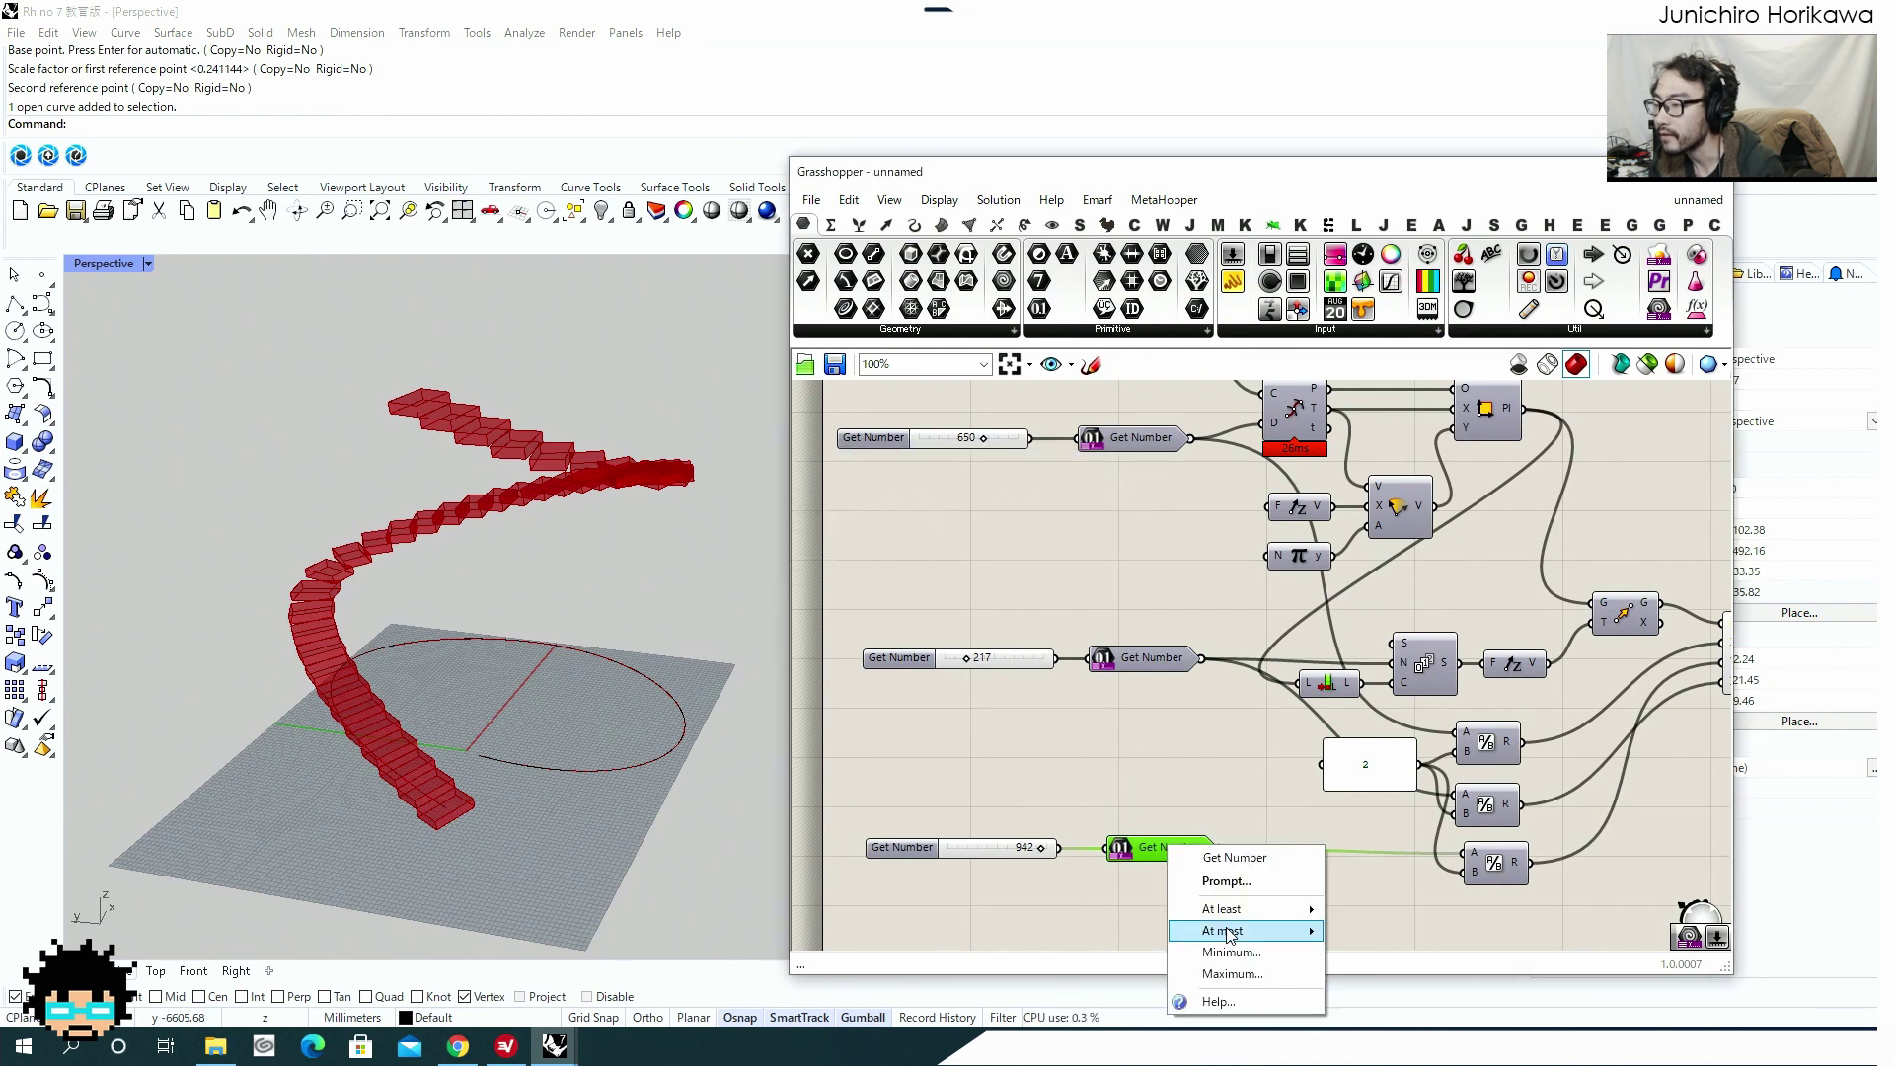
pyautogui.moveTo(1231, 935)
pyautogui.rightClick(1180, 850)
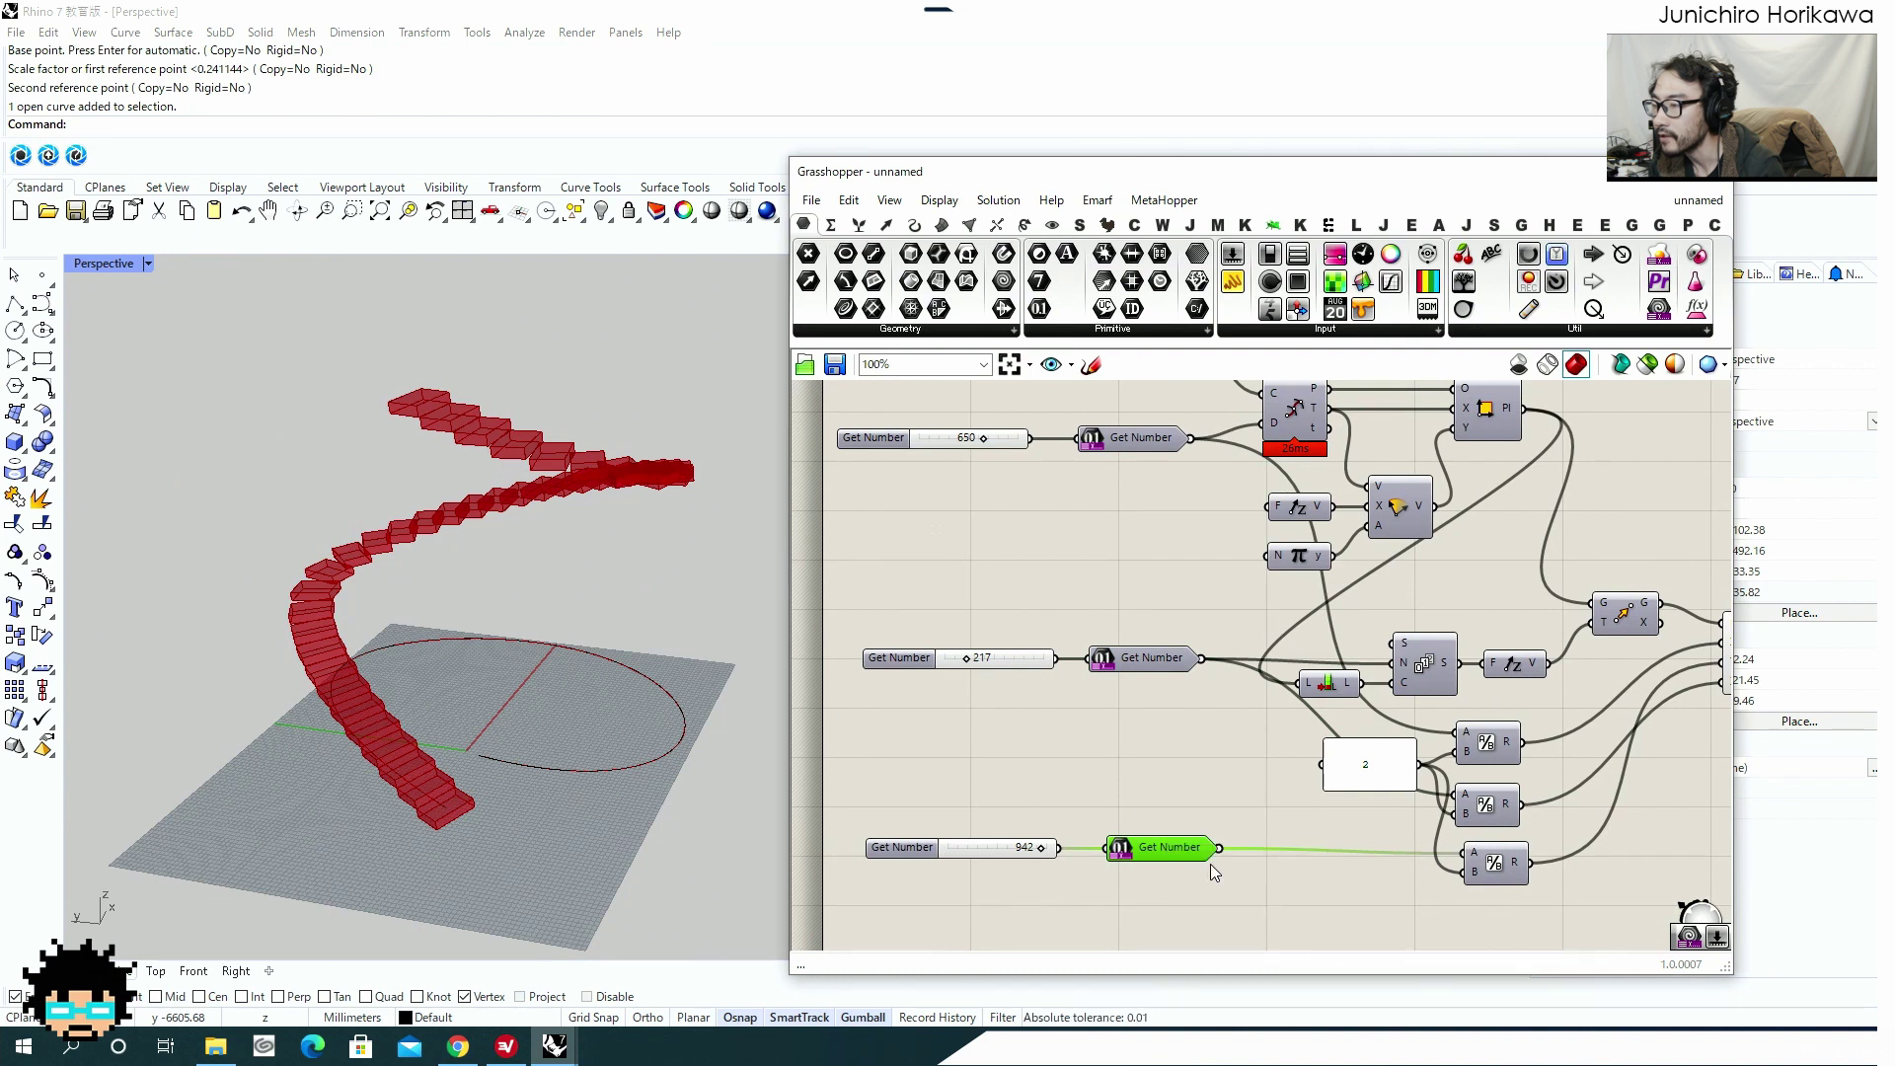
pyautogui.click(1241, 972)
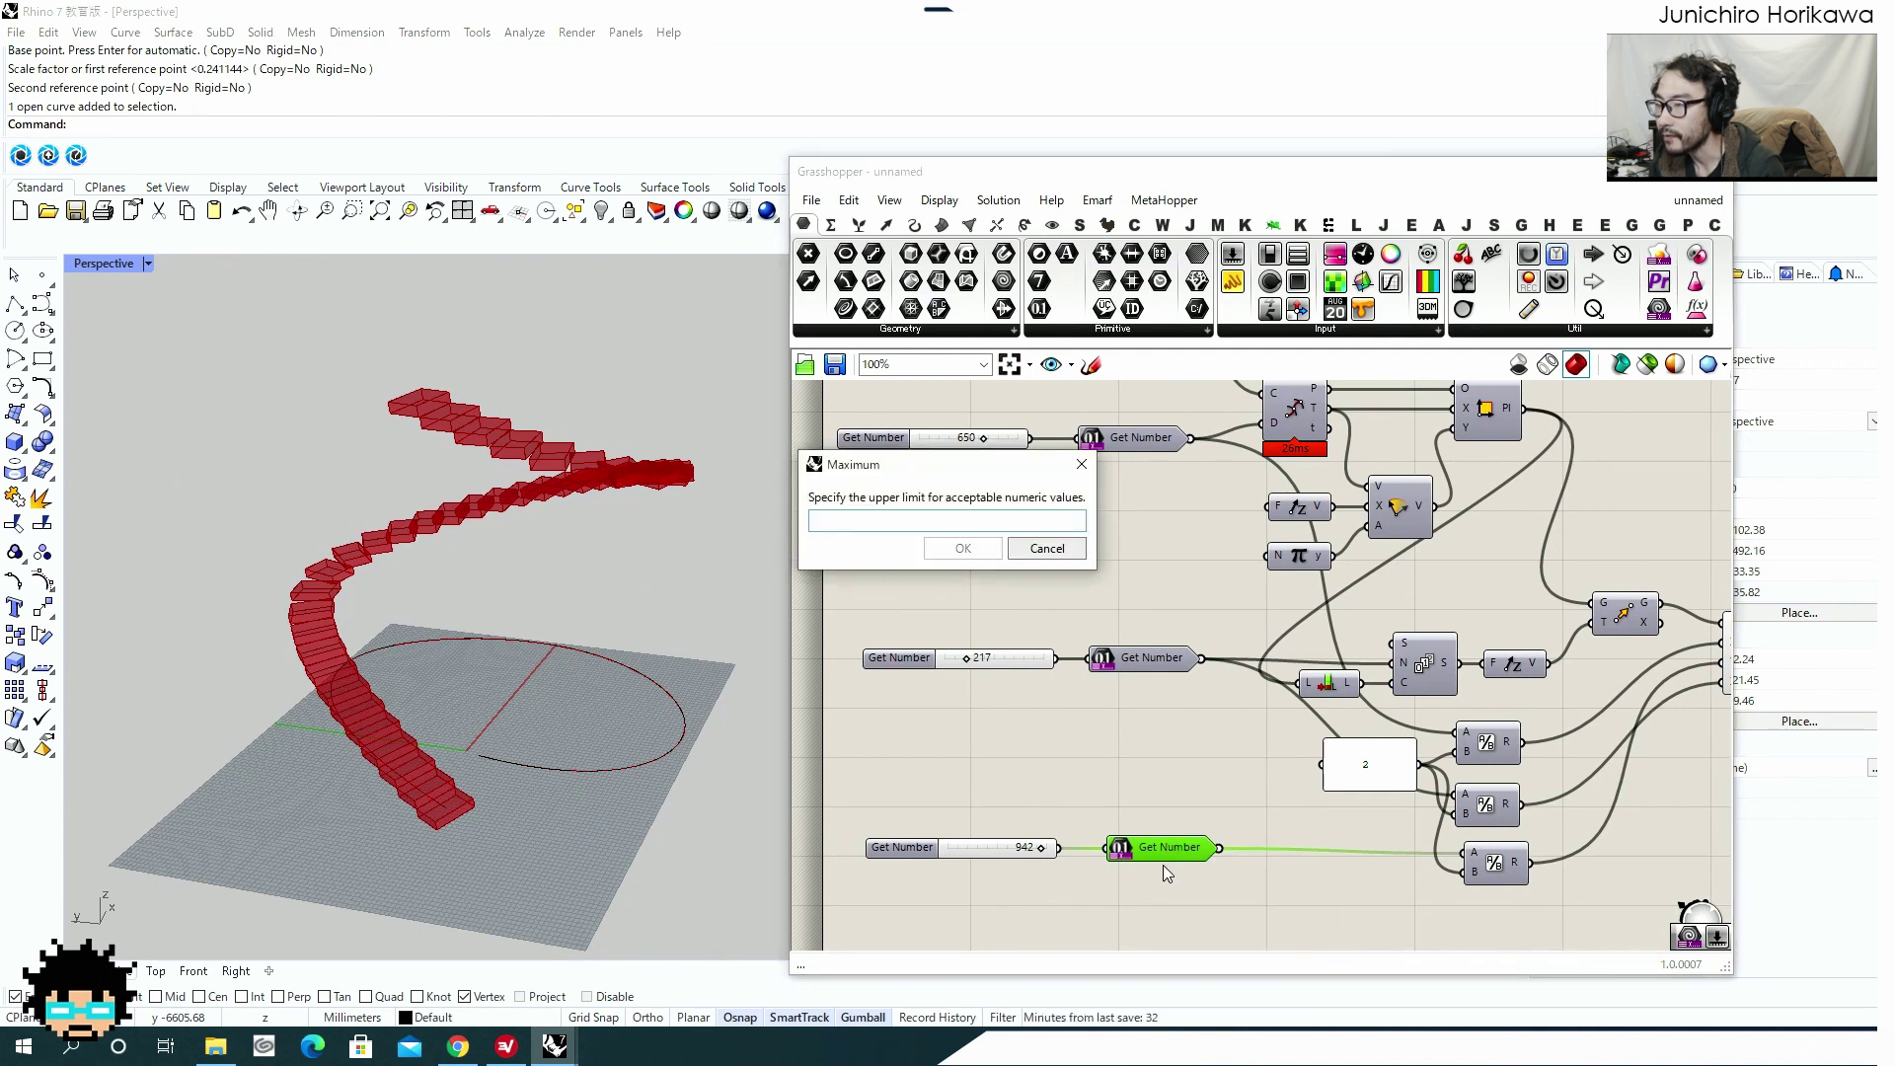
pyautogui.write('1000')
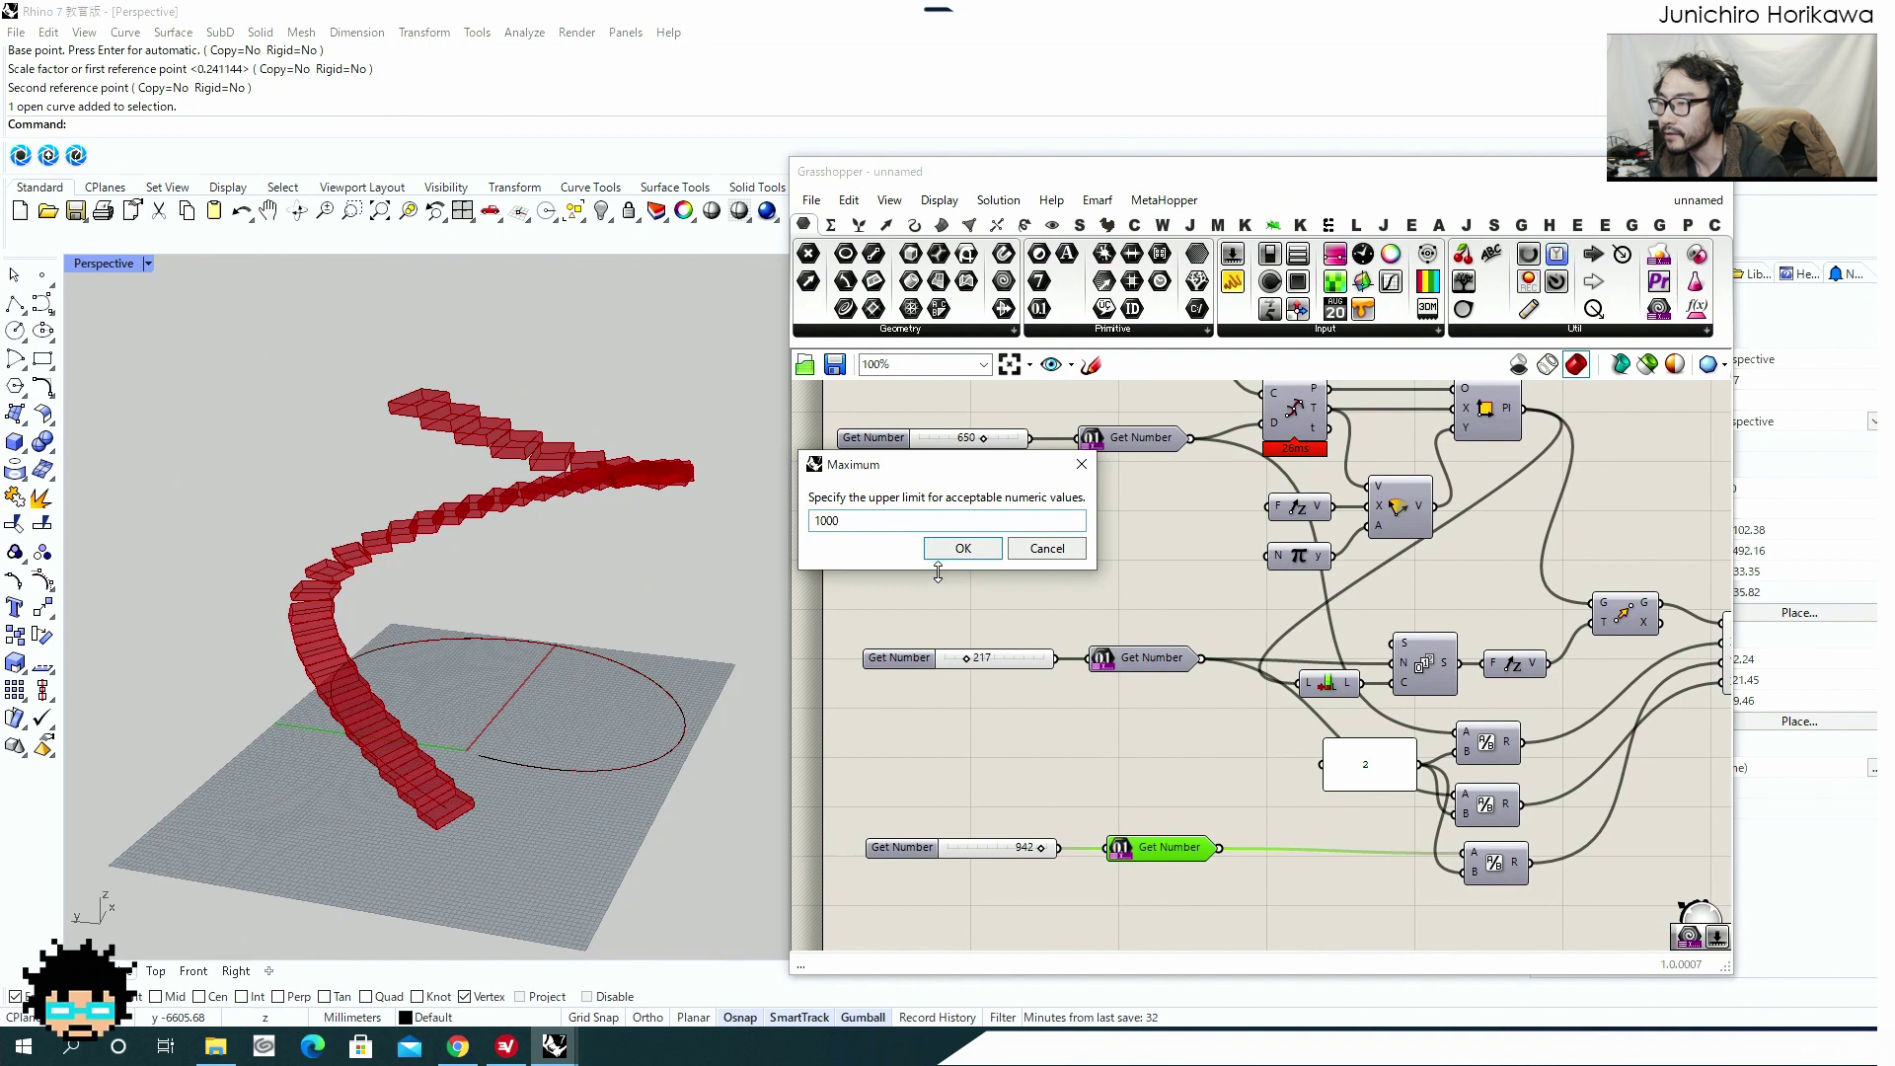
pyautogui.click(962, 548)
pyautogui.rightClick(1141, 846)
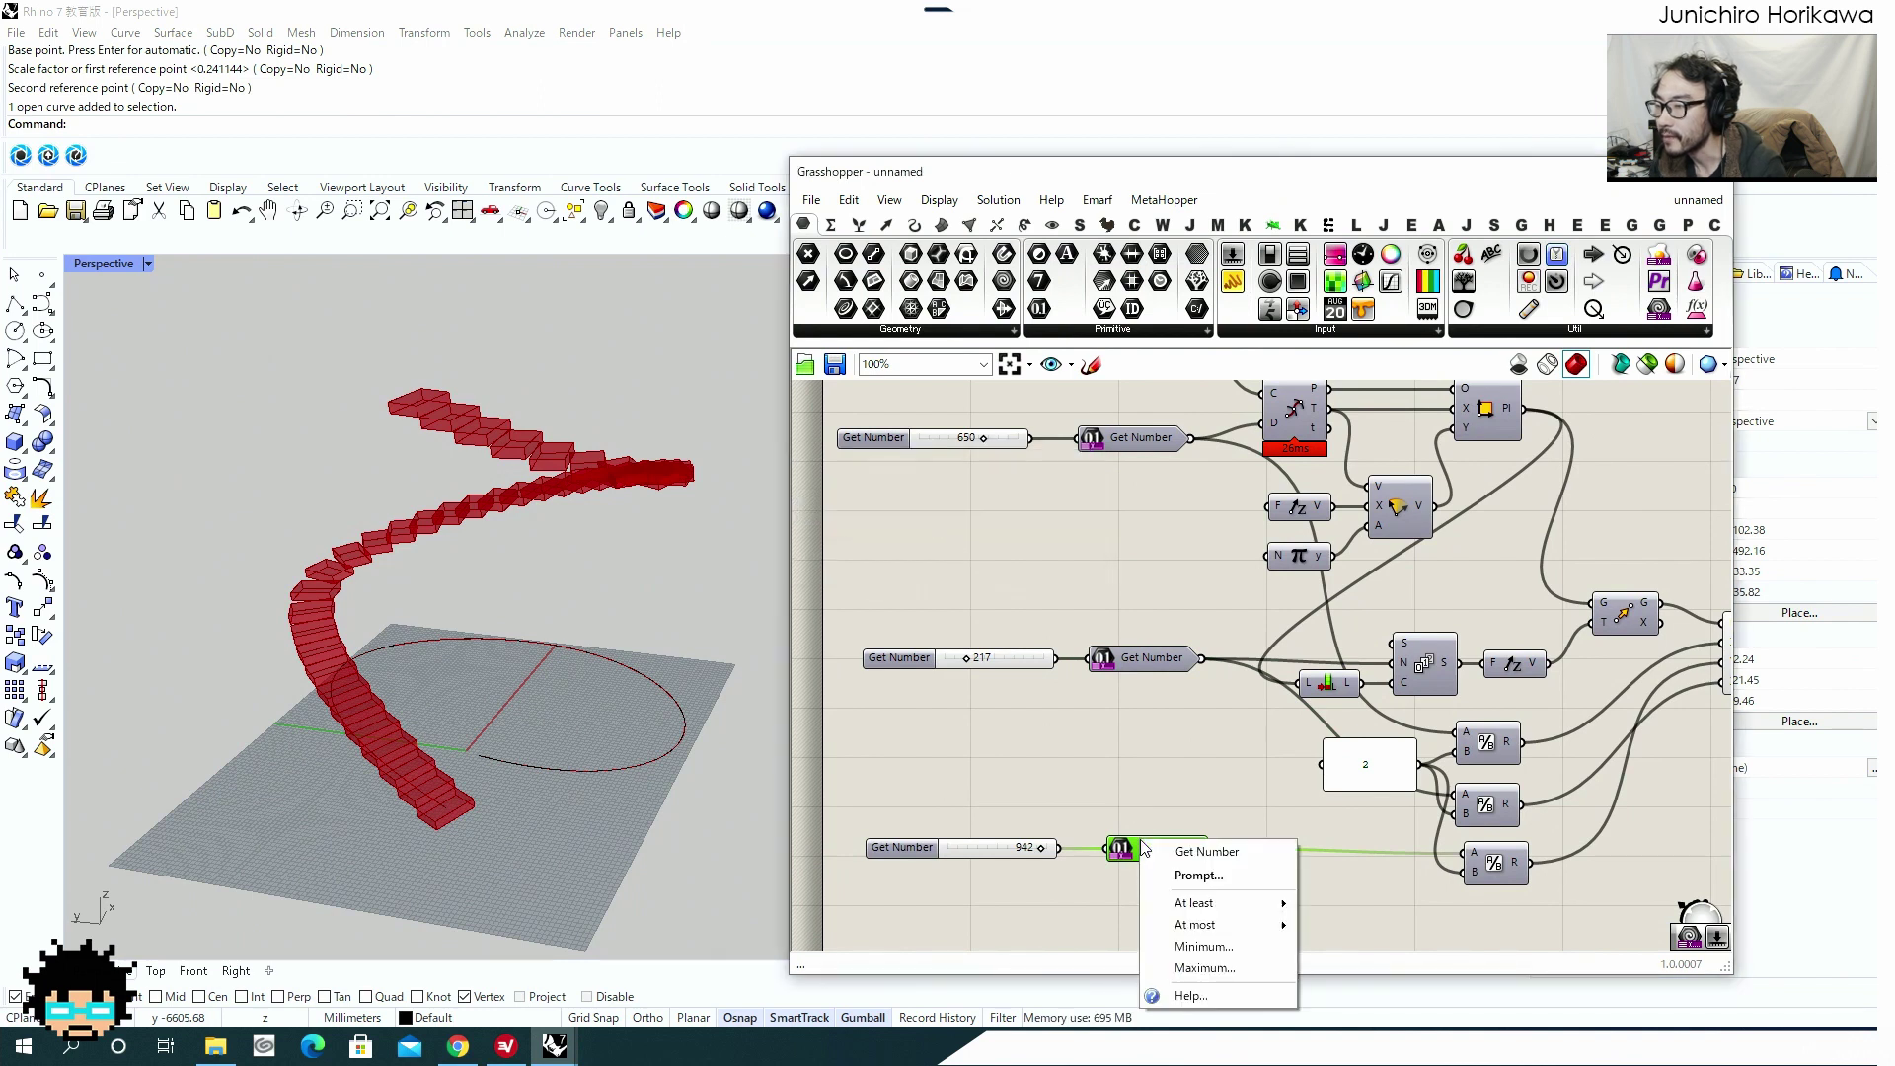
pyautogui.click(1206, 946)
pyautogui.write('1')
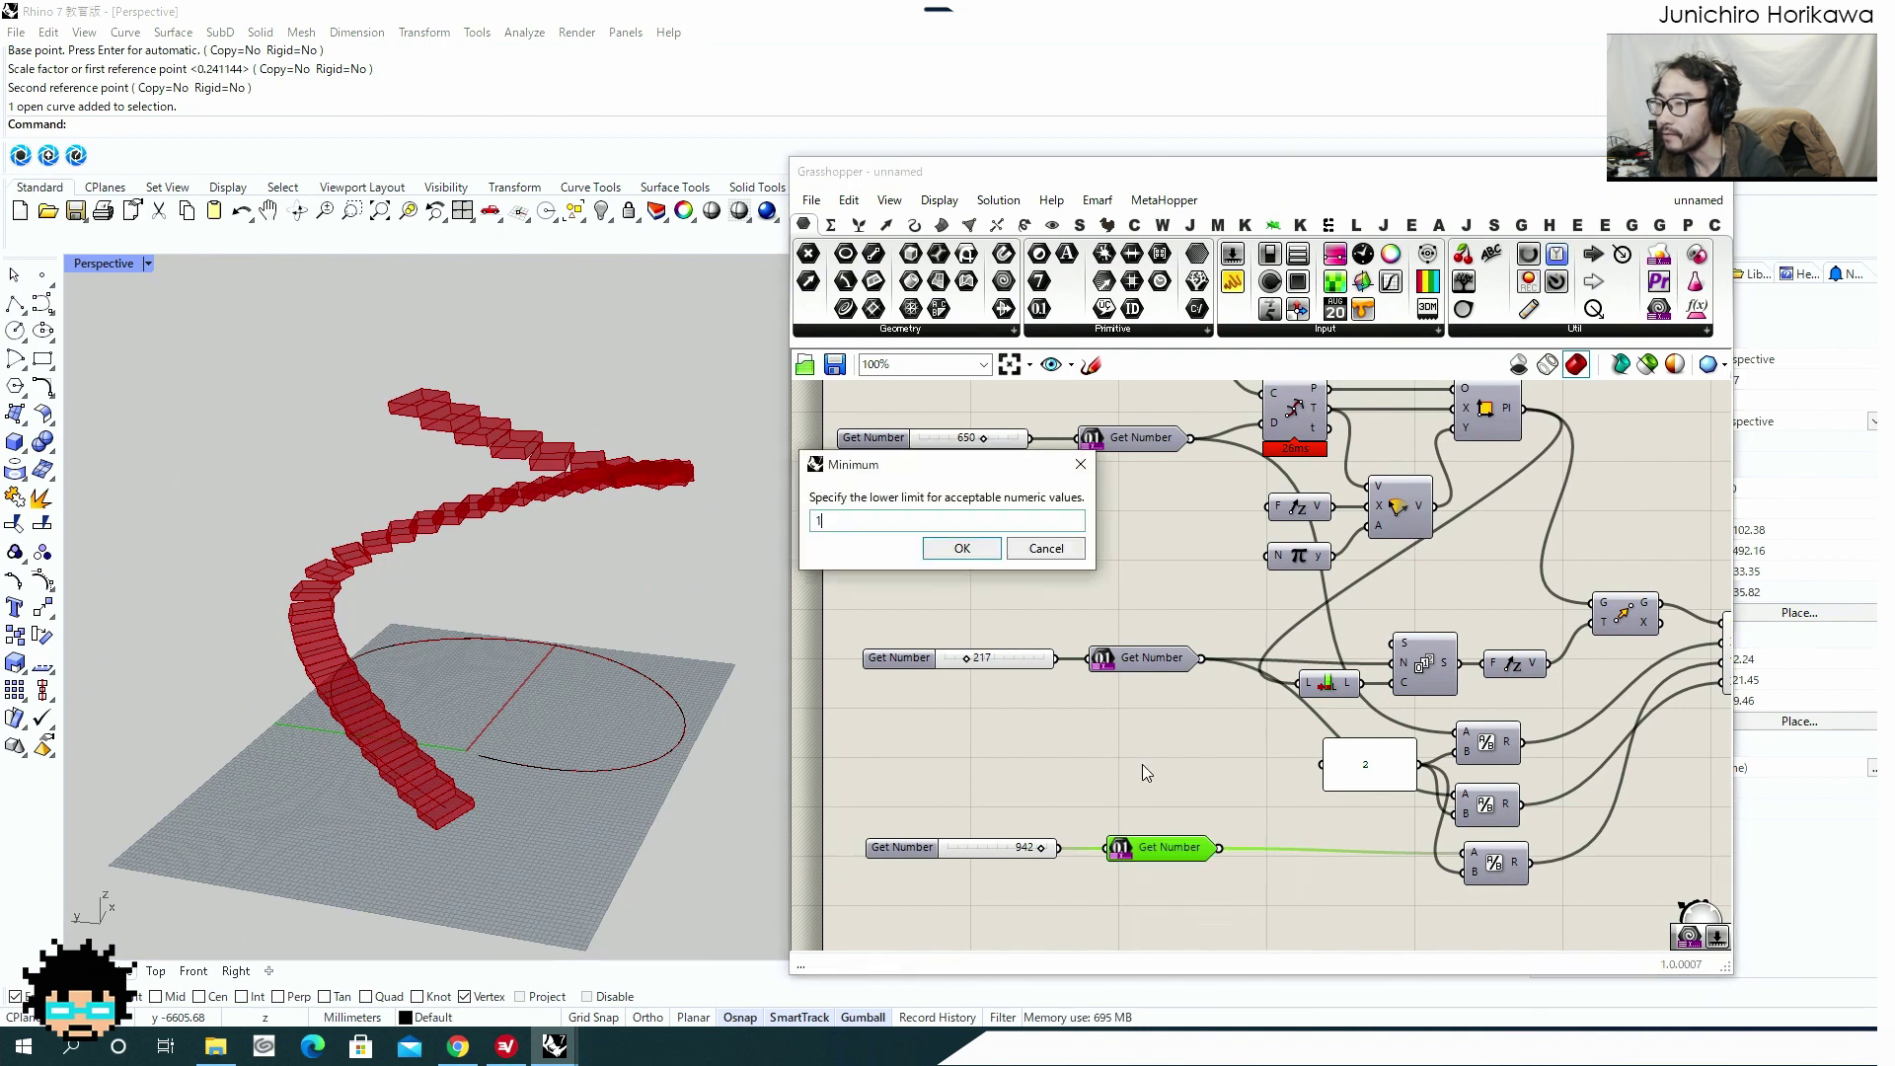
pyautogui.click(983, 555)
pyautogui.click(1038, 717)
pyautogui.scroll(-2, 1038, 719)
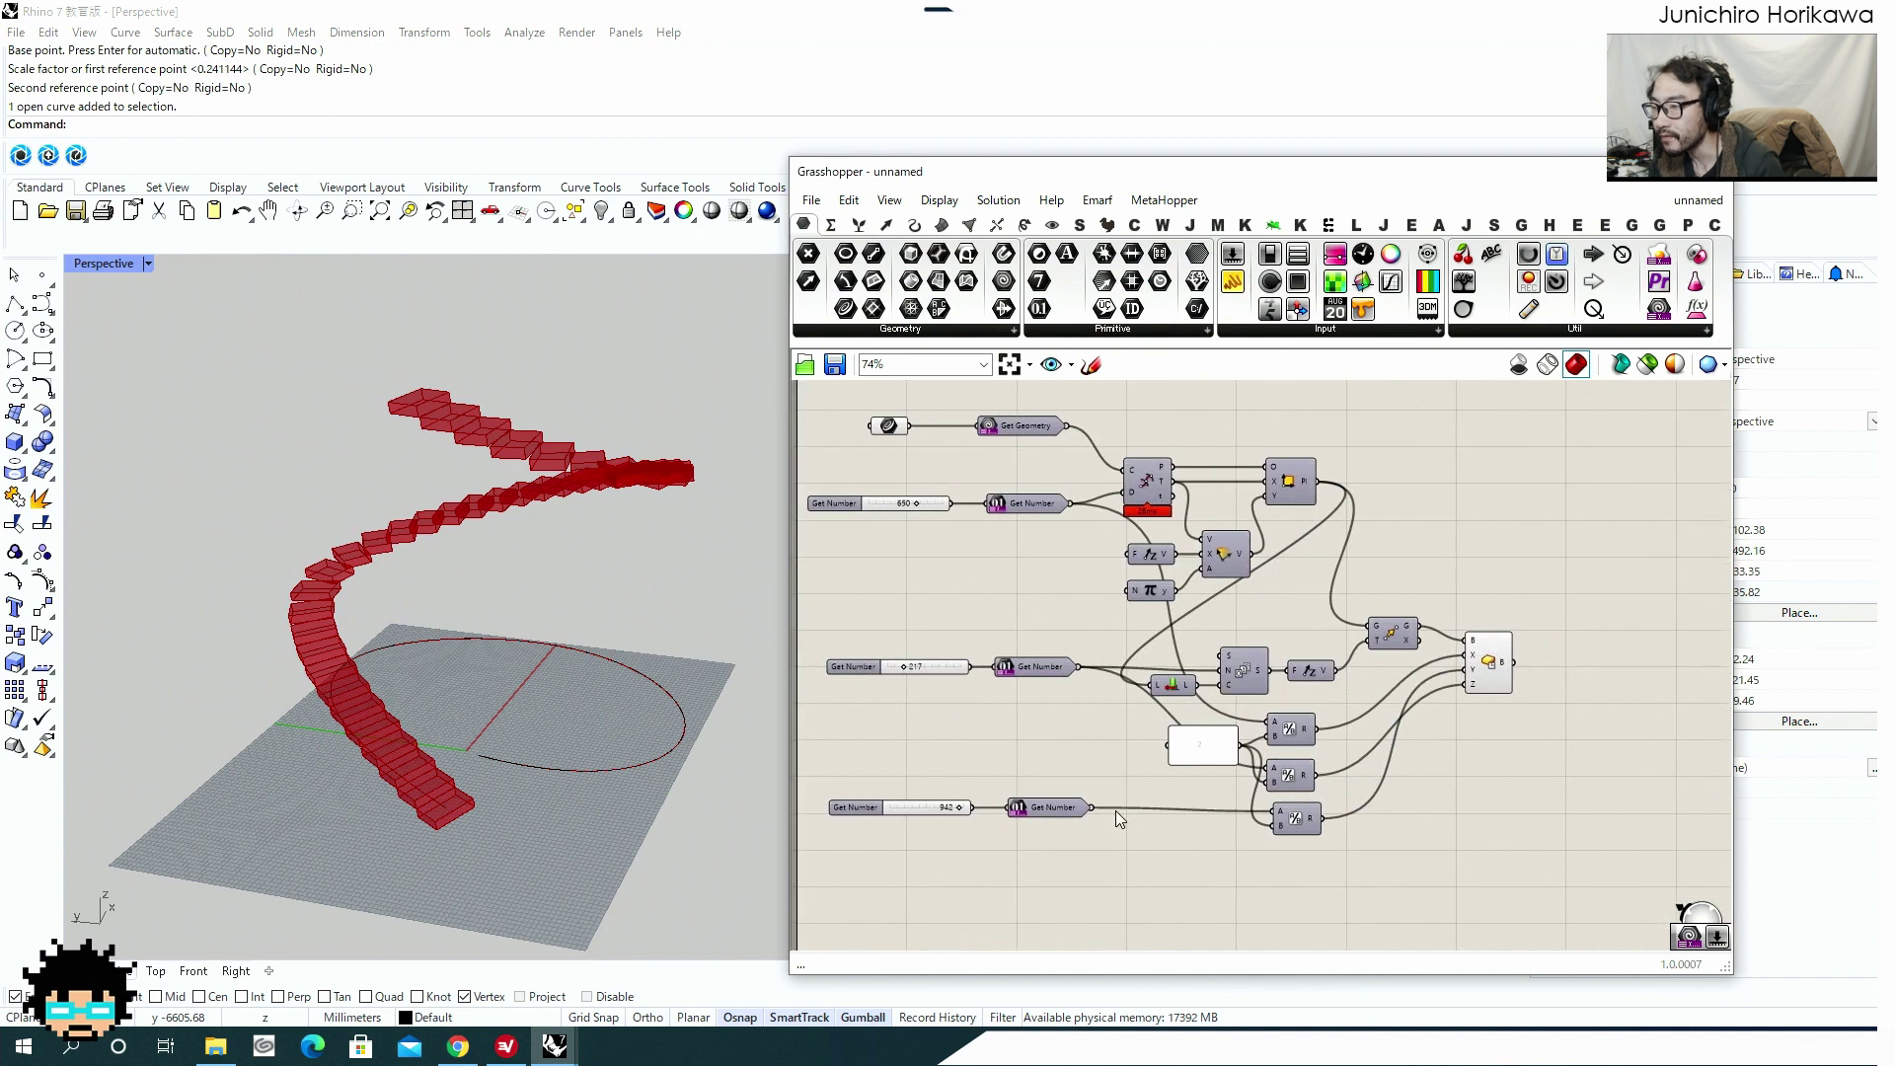
pyautogui.moveTo(1046, 762); pyautogui.dragTo(1052, 800, button='right')
pyautogui.moveTo(1080, 873); pyautogui.dragTo(1032, 464)
pyautogui.scroll(1, 1032, 466)
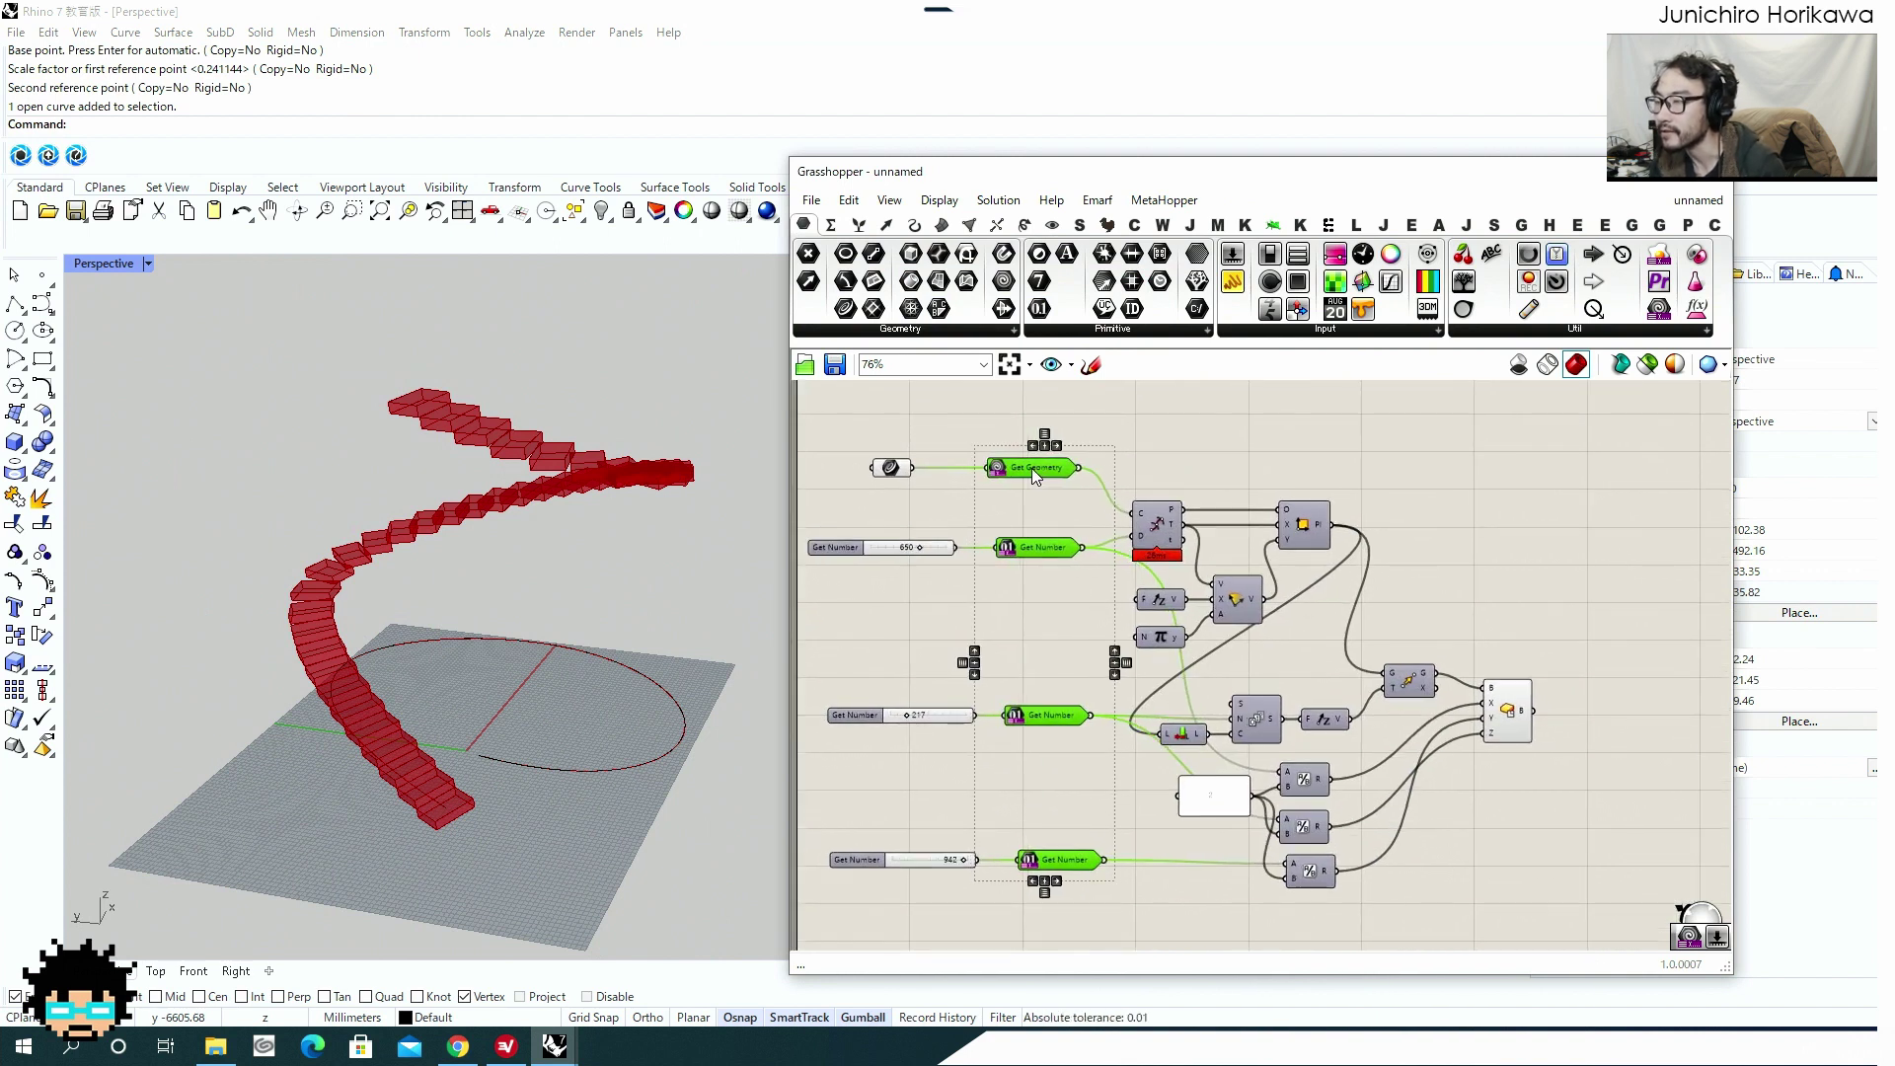
pyautogui.click(1066, 614)
# Add a Context Bake component beside the box component and connect the B output to its Geometry input.
pyautogui.moveTo(1352, 680); pyautogui.dragTo(1249, 666, button='right')
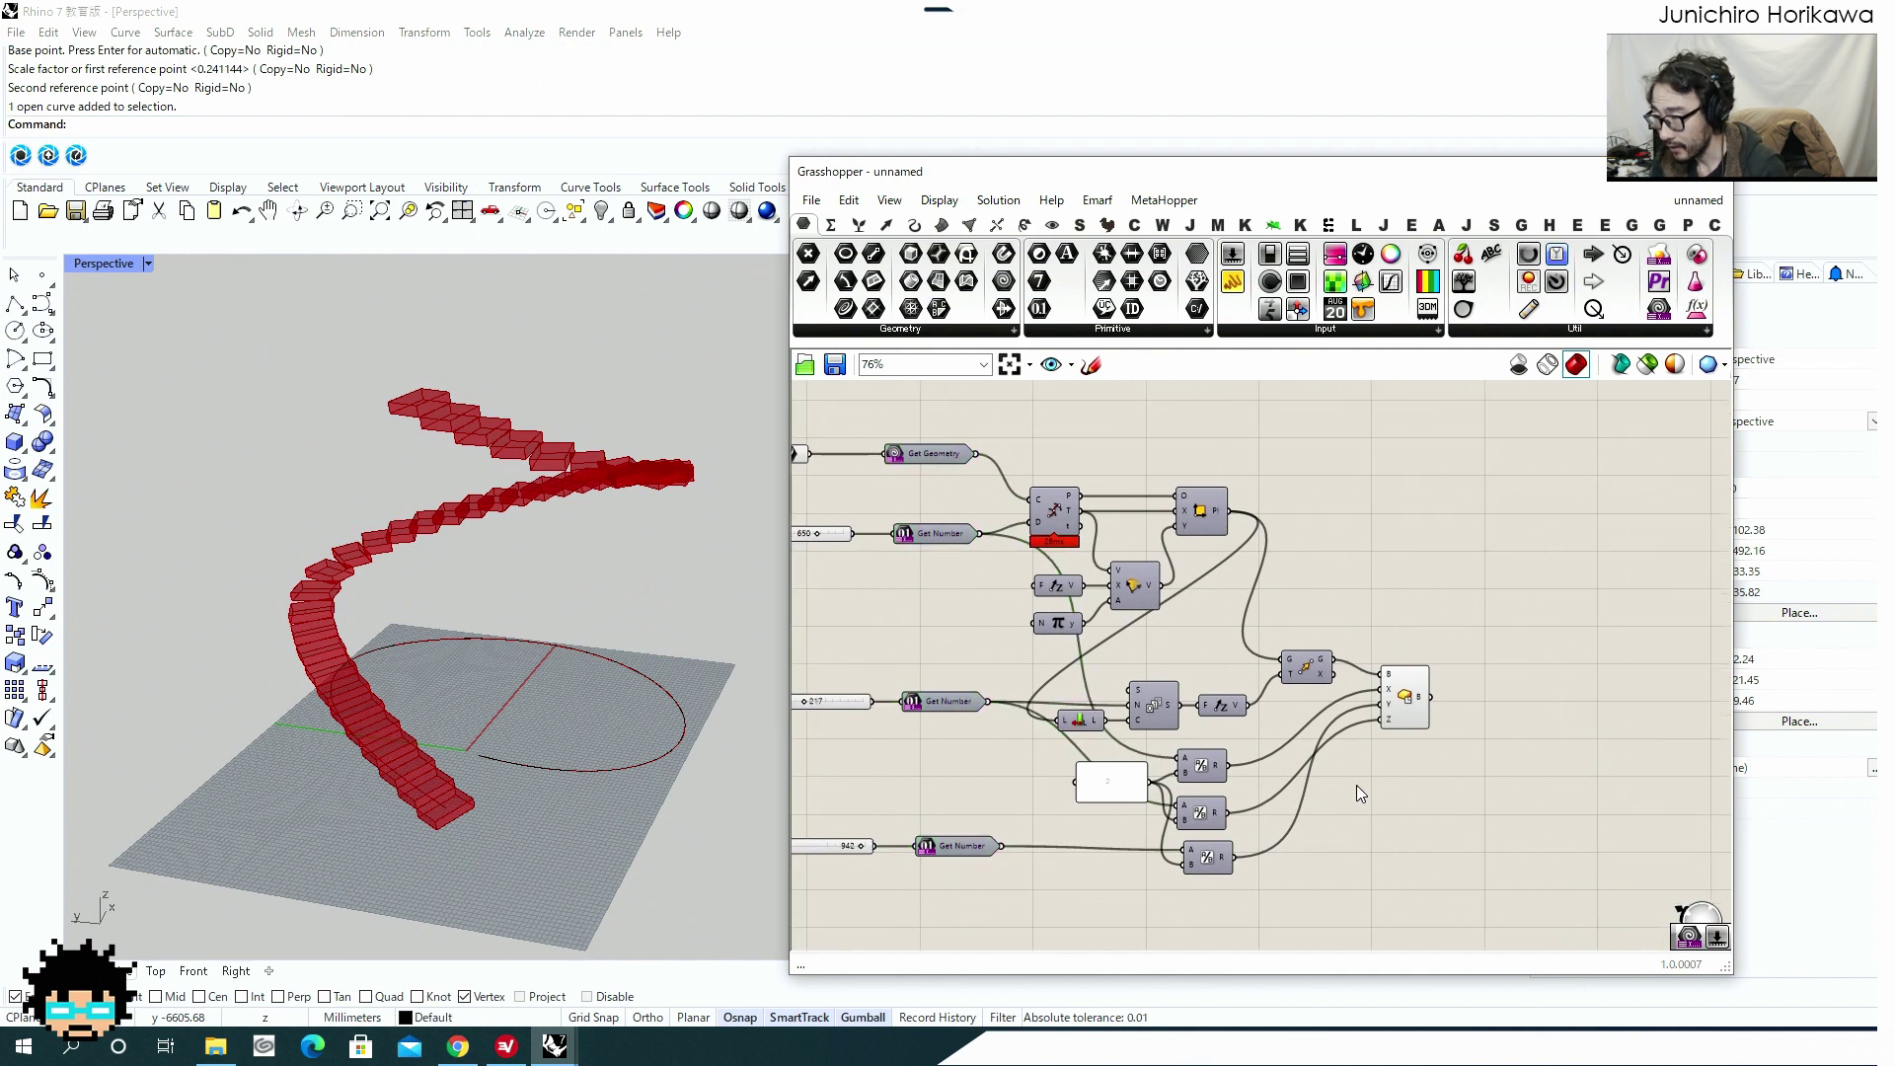
pyautogui.moveTo(1393, 786); pyautogui.dragTo(1140, 787, button='right')
pyautogui.scroll(4, 1281, 785)
pyautogui.doubleClick(1307, 716)
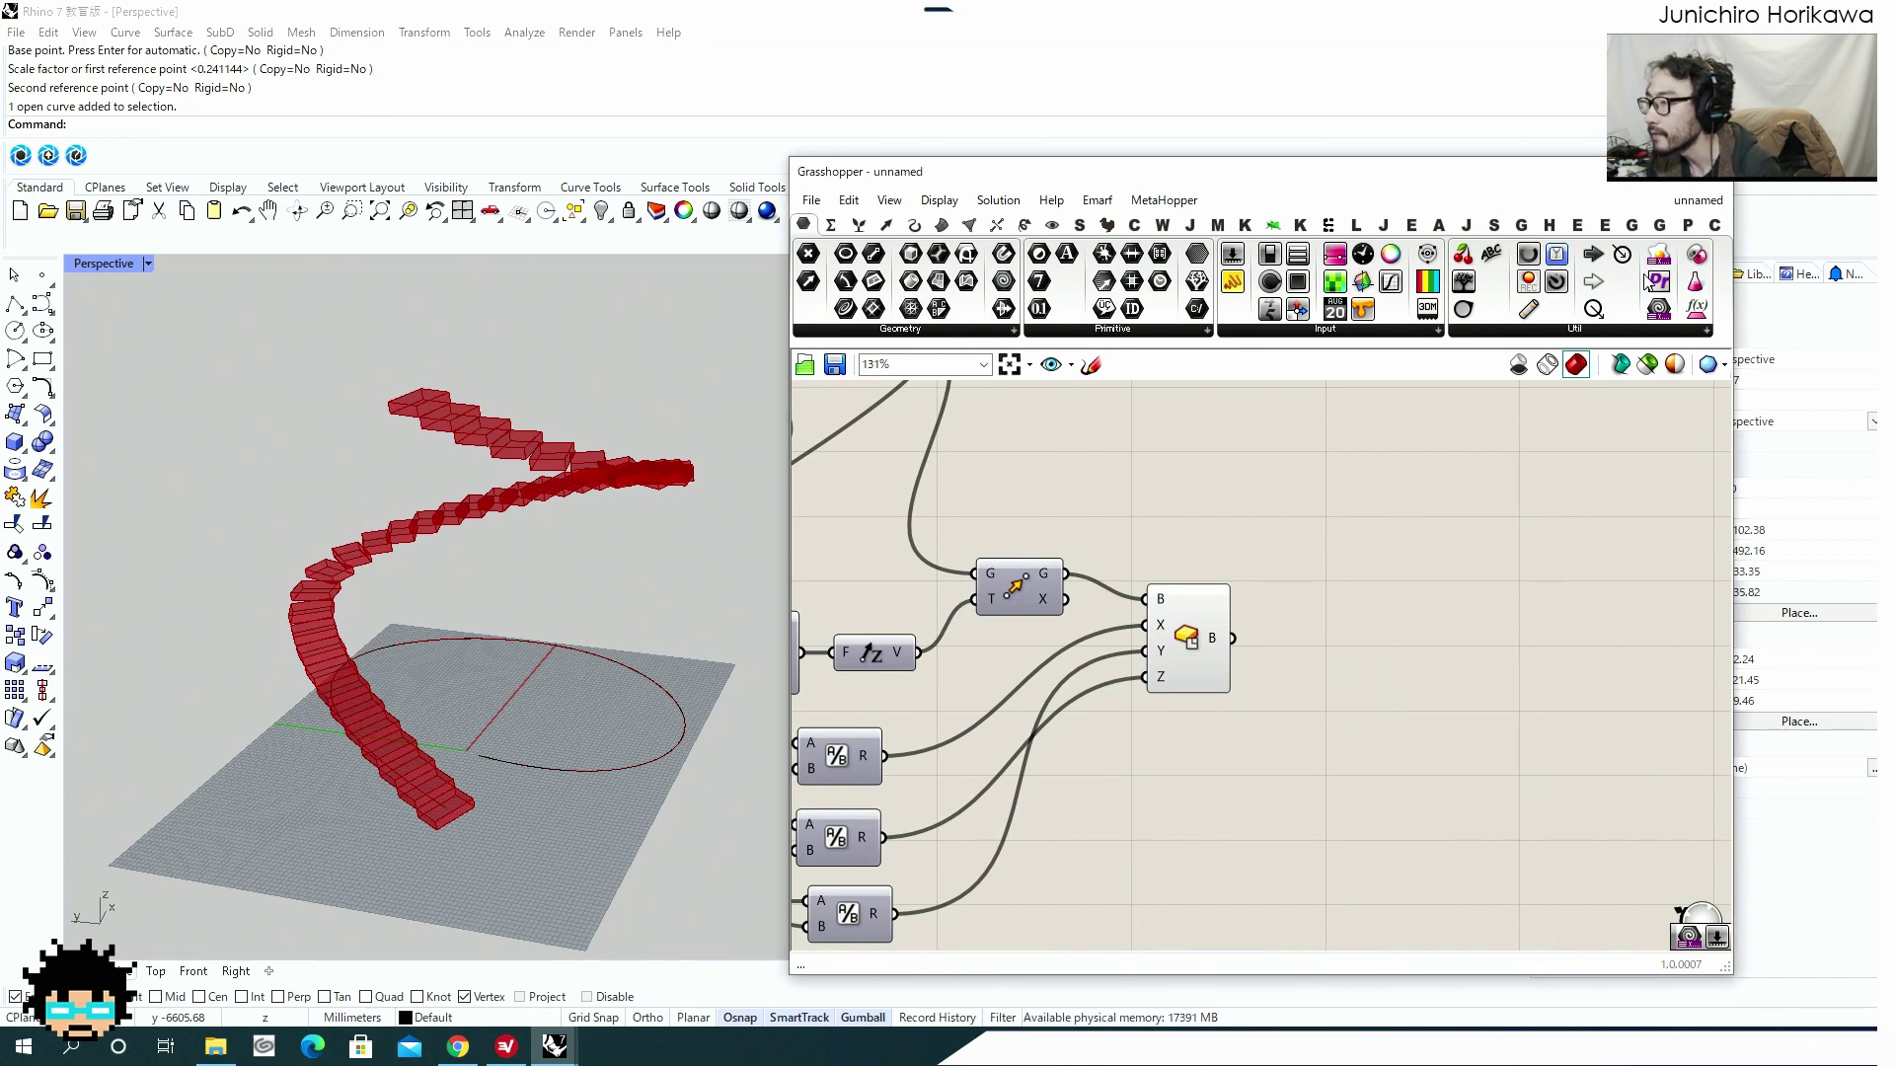
pyautogui.click(1631, 329)
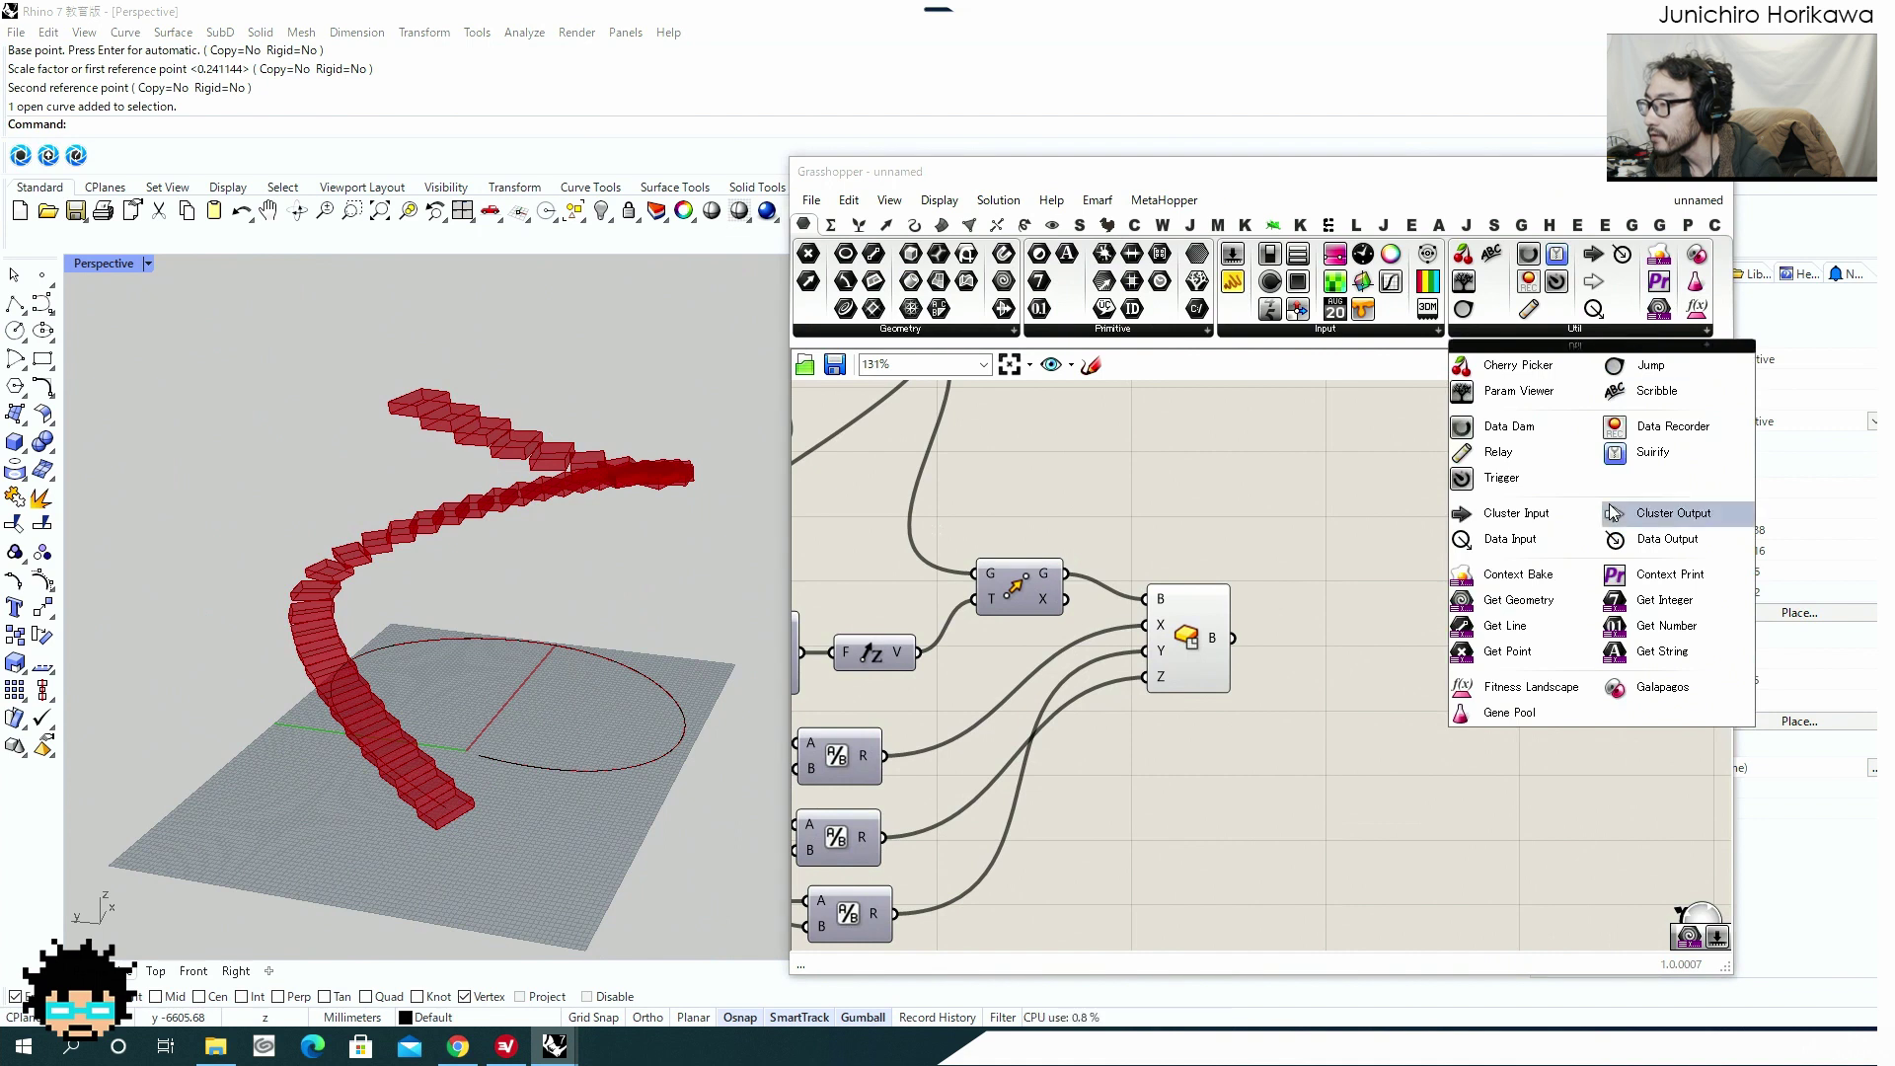
pyautogui.click(1516, 584)
pyautogui.click(1332, 621)
pyautogui.scroll(1, 1370, 612)
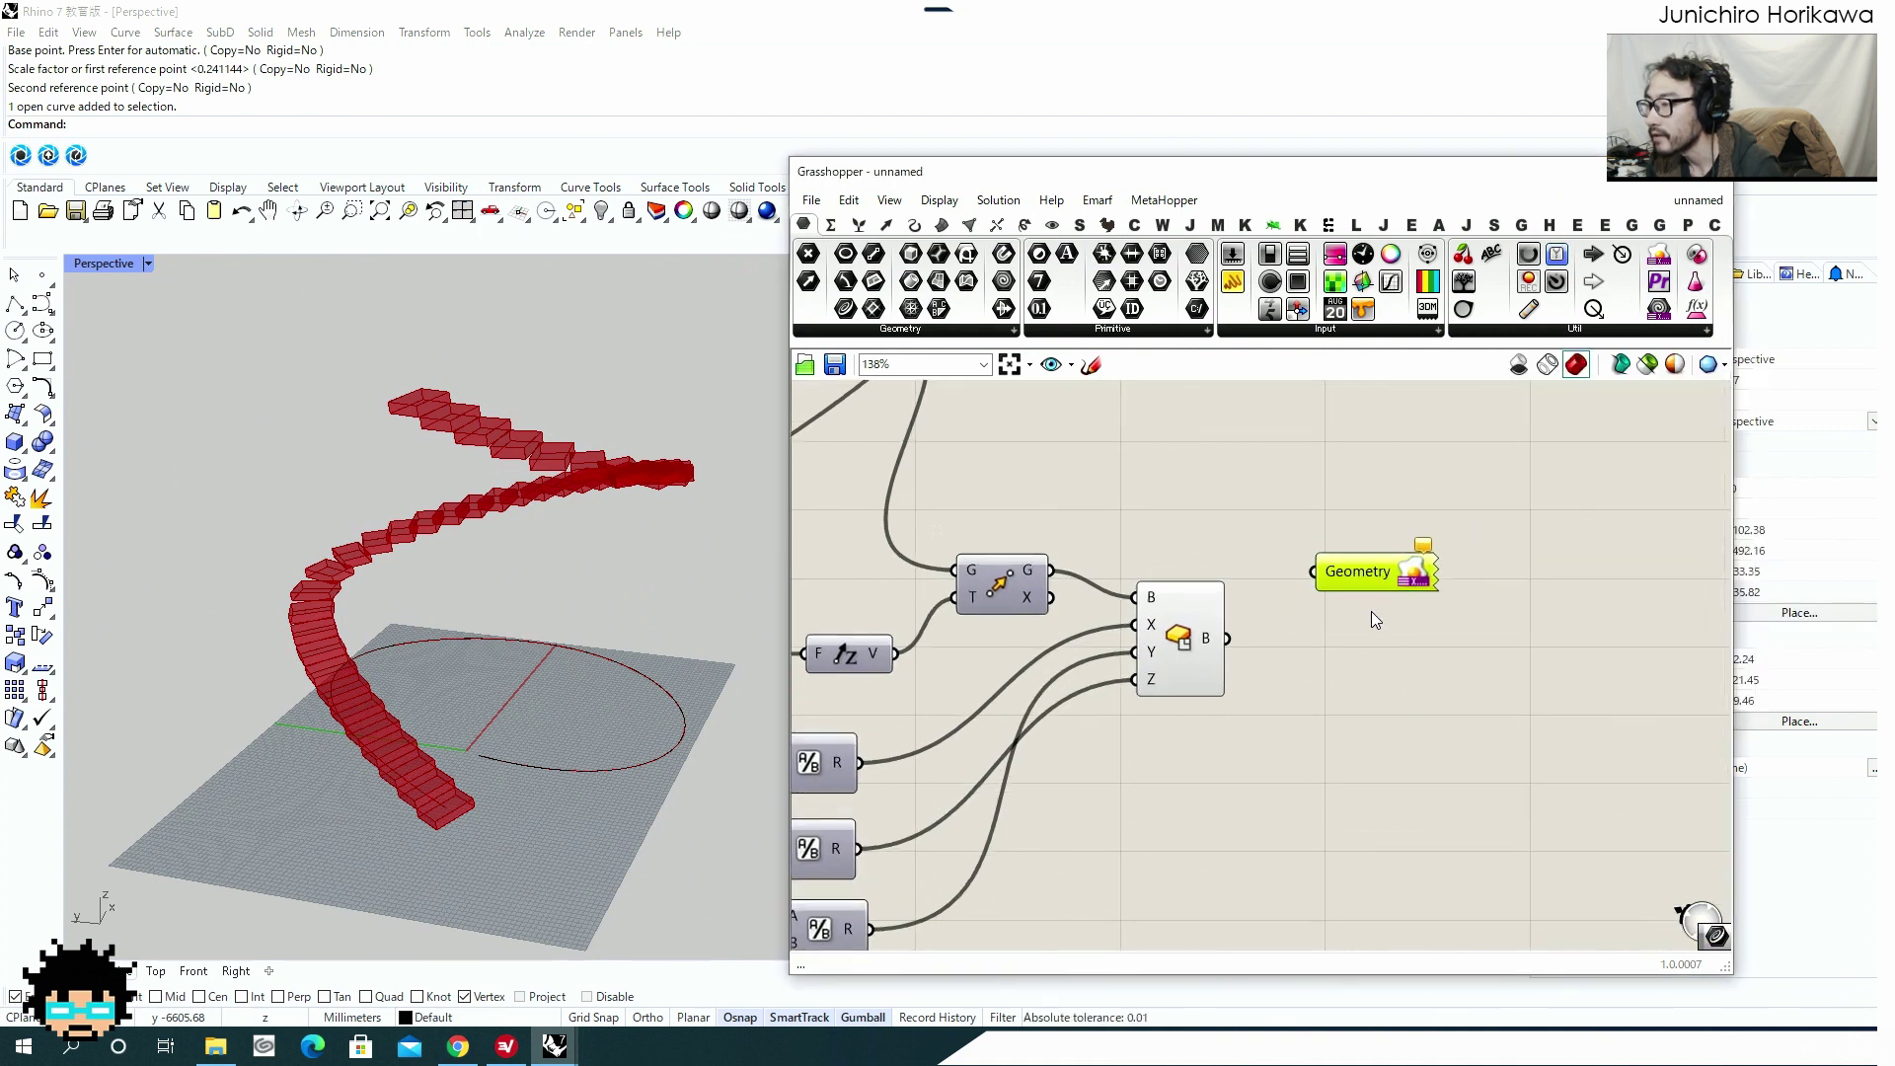
pyautogui.moveTo(1199, 639); pyautogui.dragTo(1379, 624)
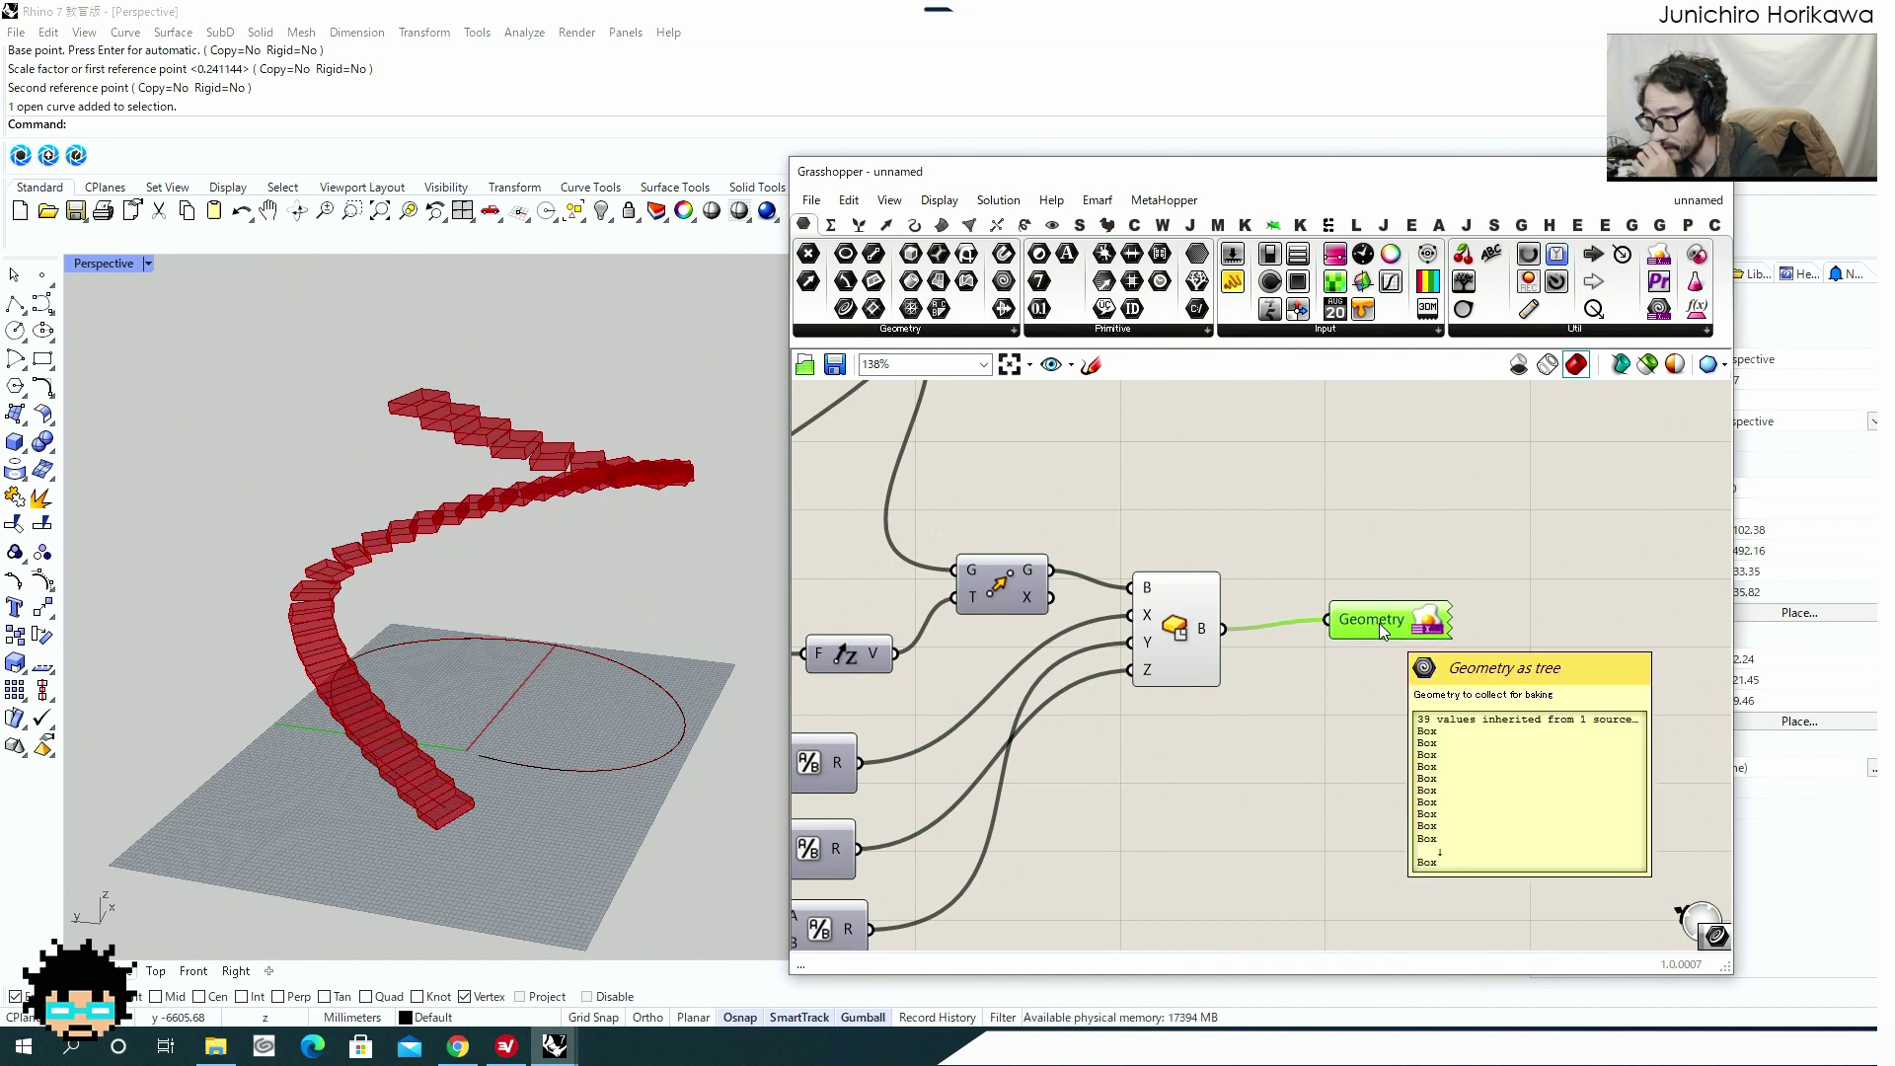
pyautogui.rightClick(1380, 629)
pyautogui.click(1421, 622)
pyautogui.rightClick(1430, 623)
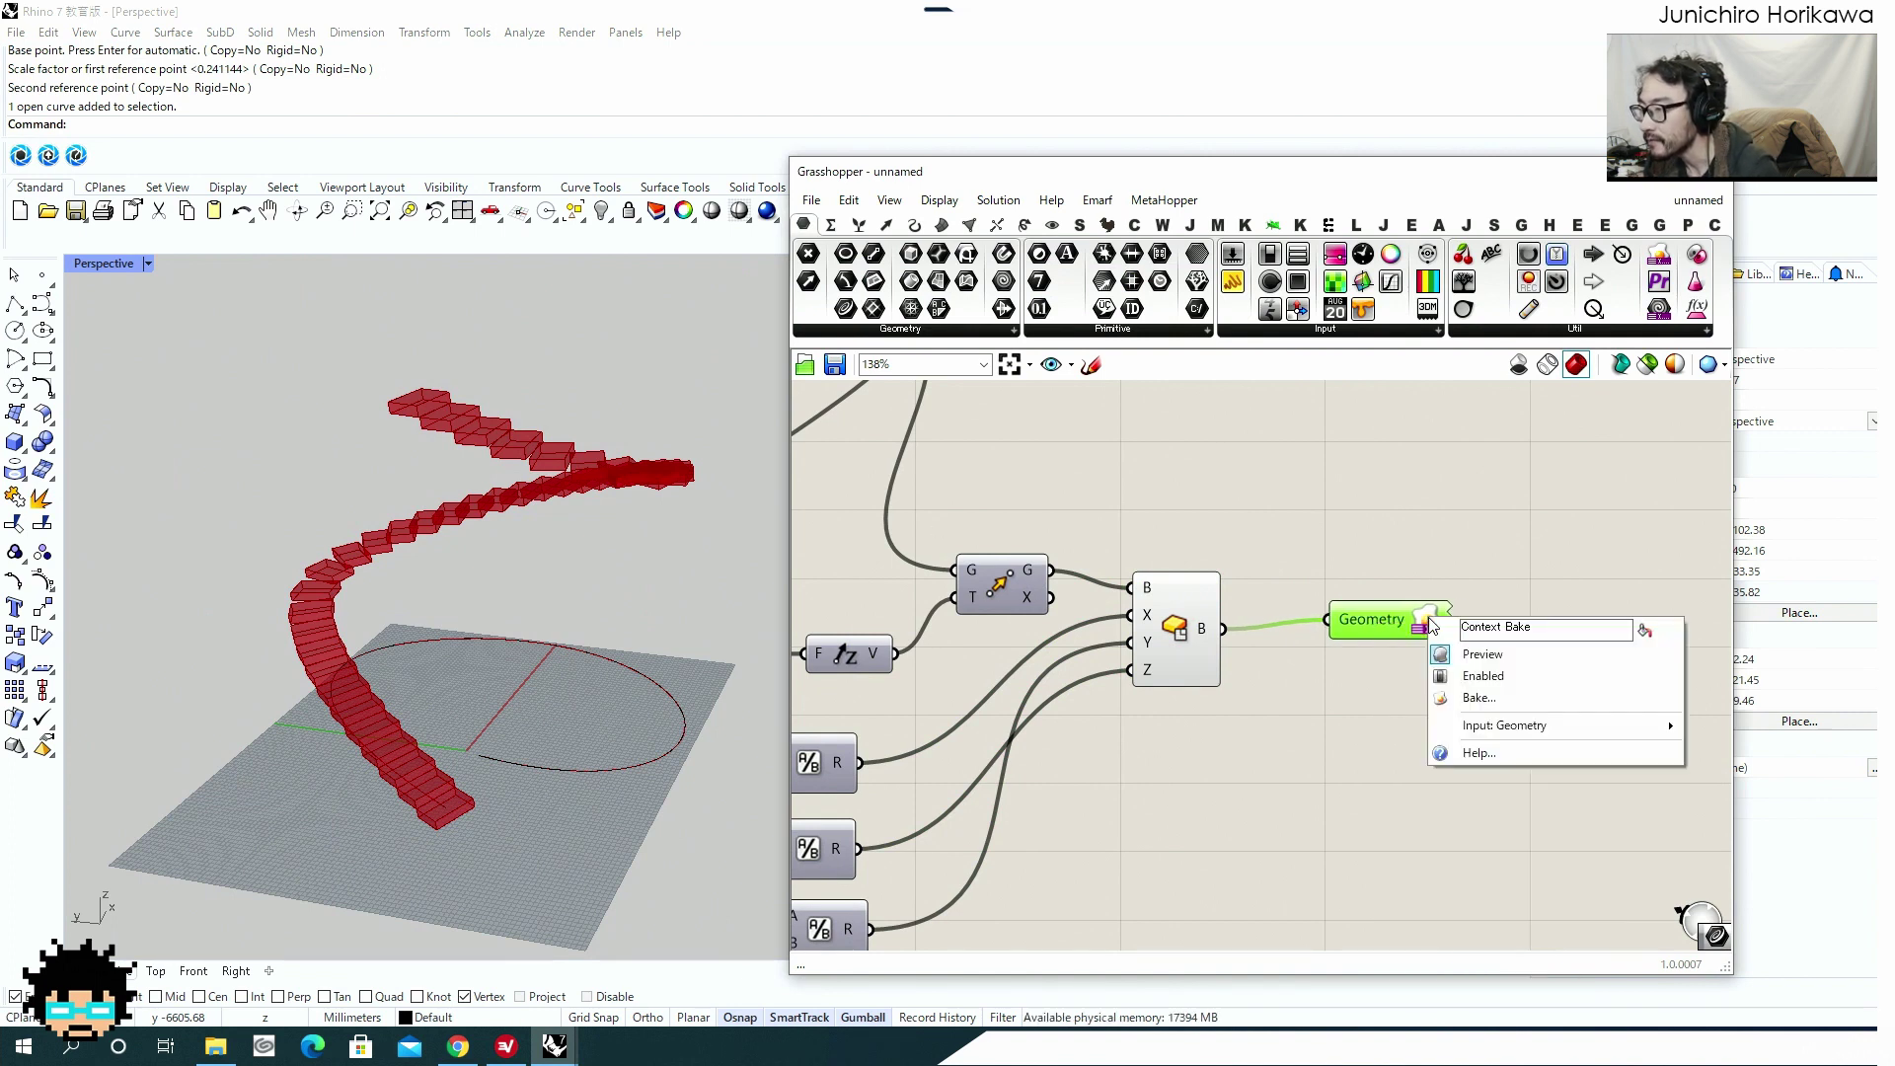
pyautogui.click(1425, 569)
pyautogui.scroll(-4, 1443, 661)
pyautogui.moveTo(1423, 741); pyautogui.dragTo(1479, 771, button='right')
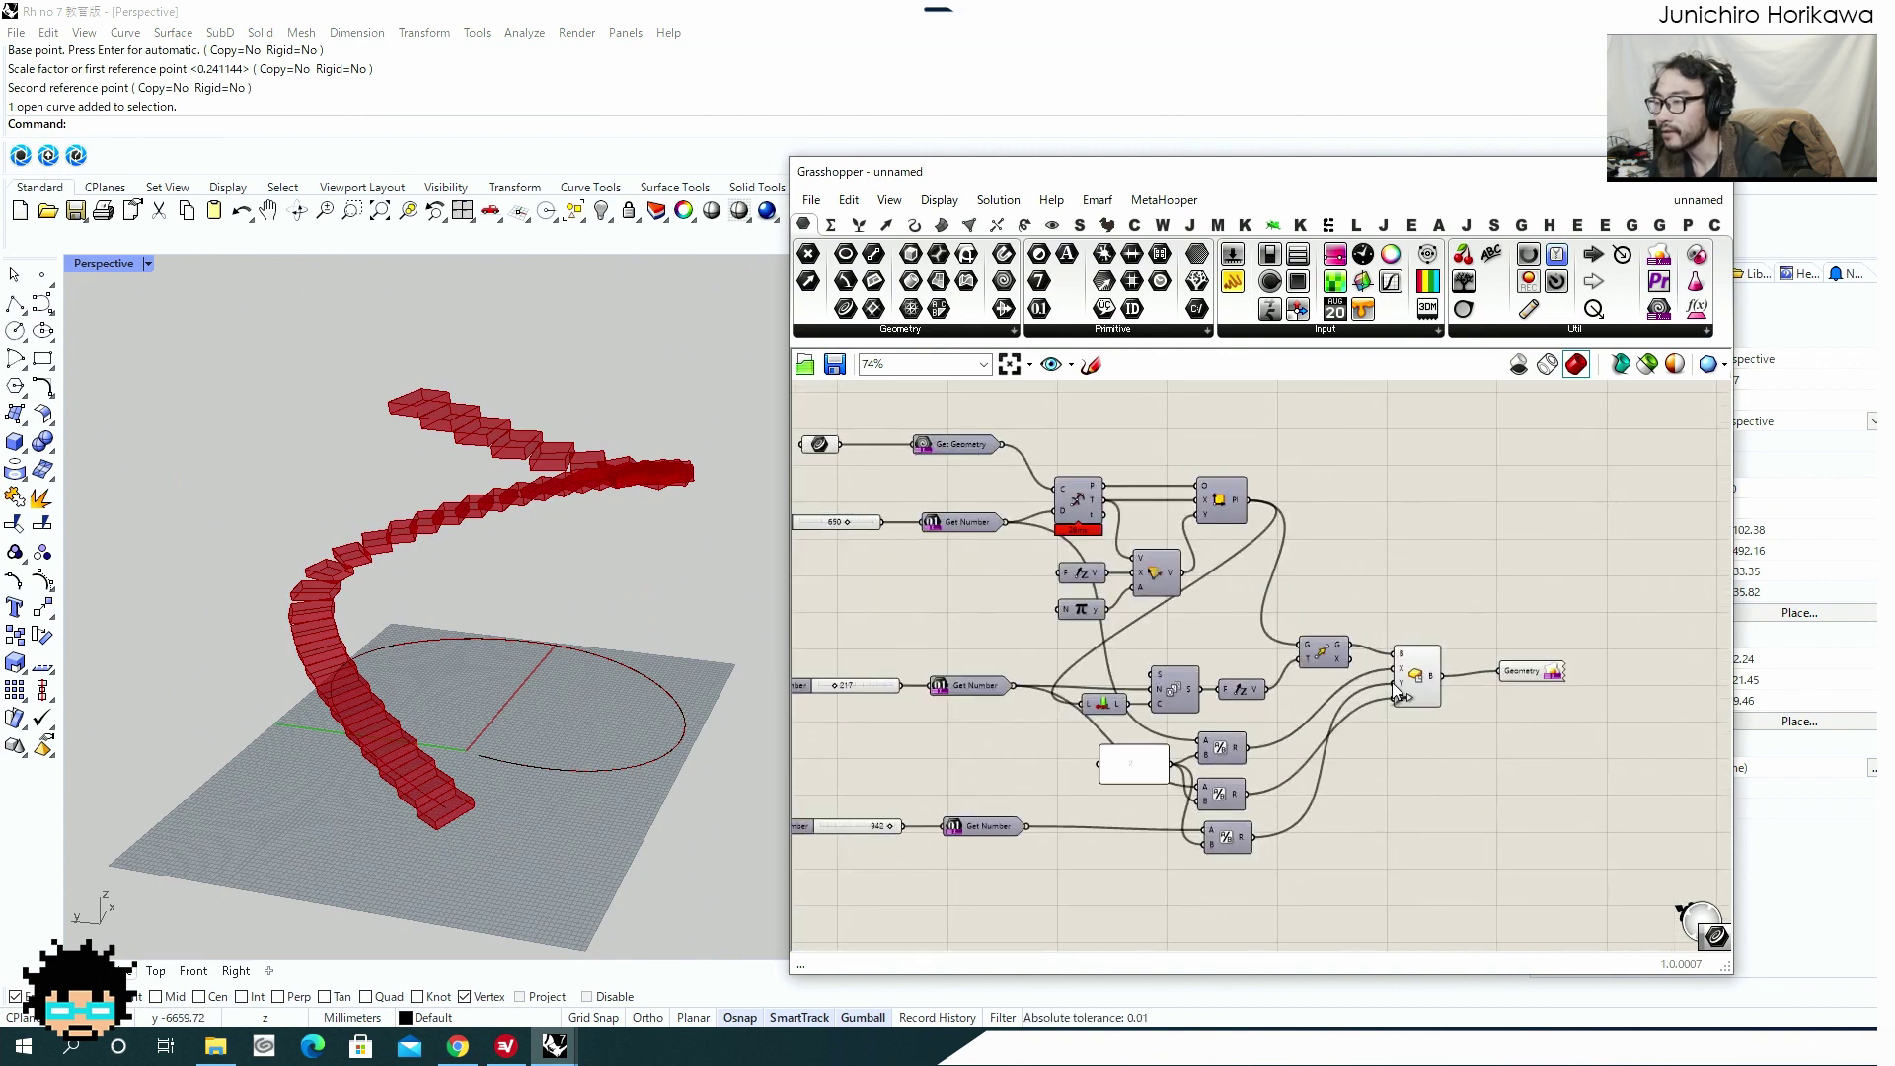
# Move the box component slightly closer to the Context Bake component.
pyautogui.moveTo(1431, 679); pyautogui.dragTo(1438, 688)
pyautogui.click(922, 789)
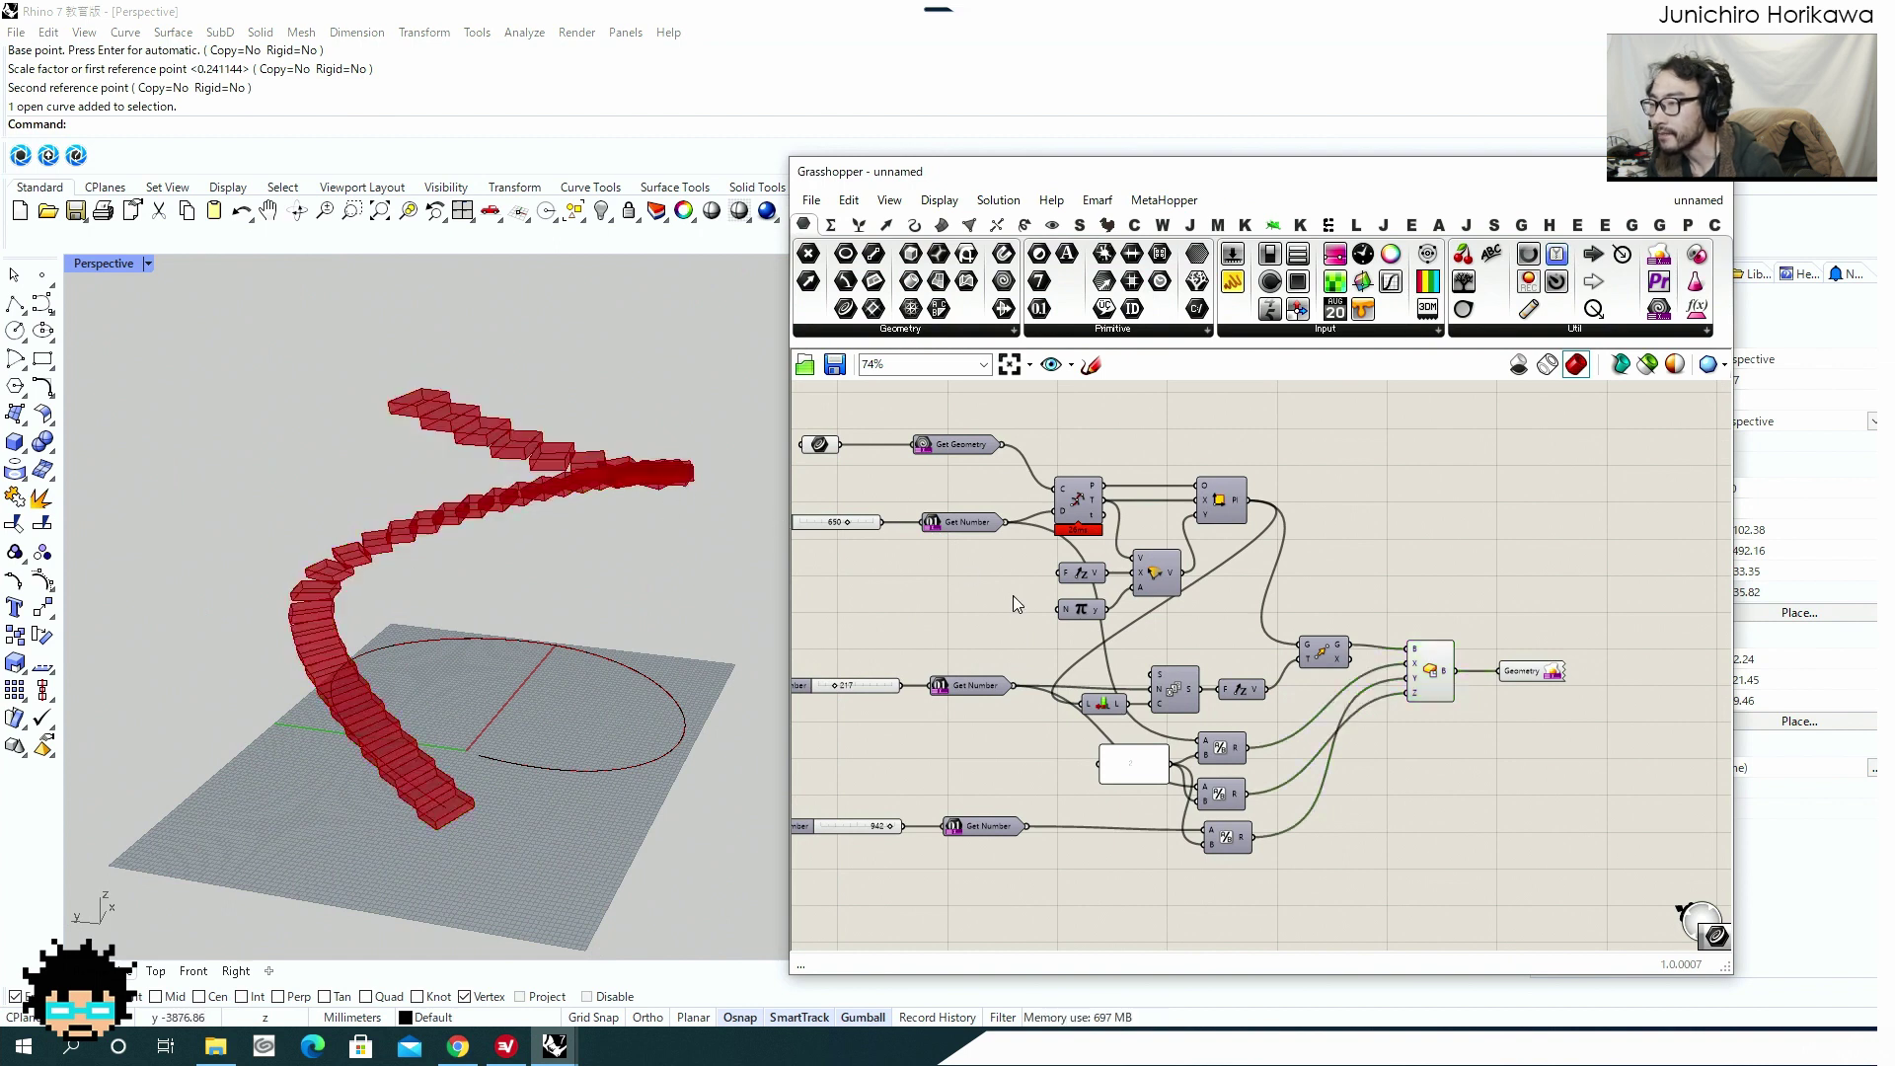
pyautogui.moveTo(1419, 680); pyautogui.dragTo(1431, 679)
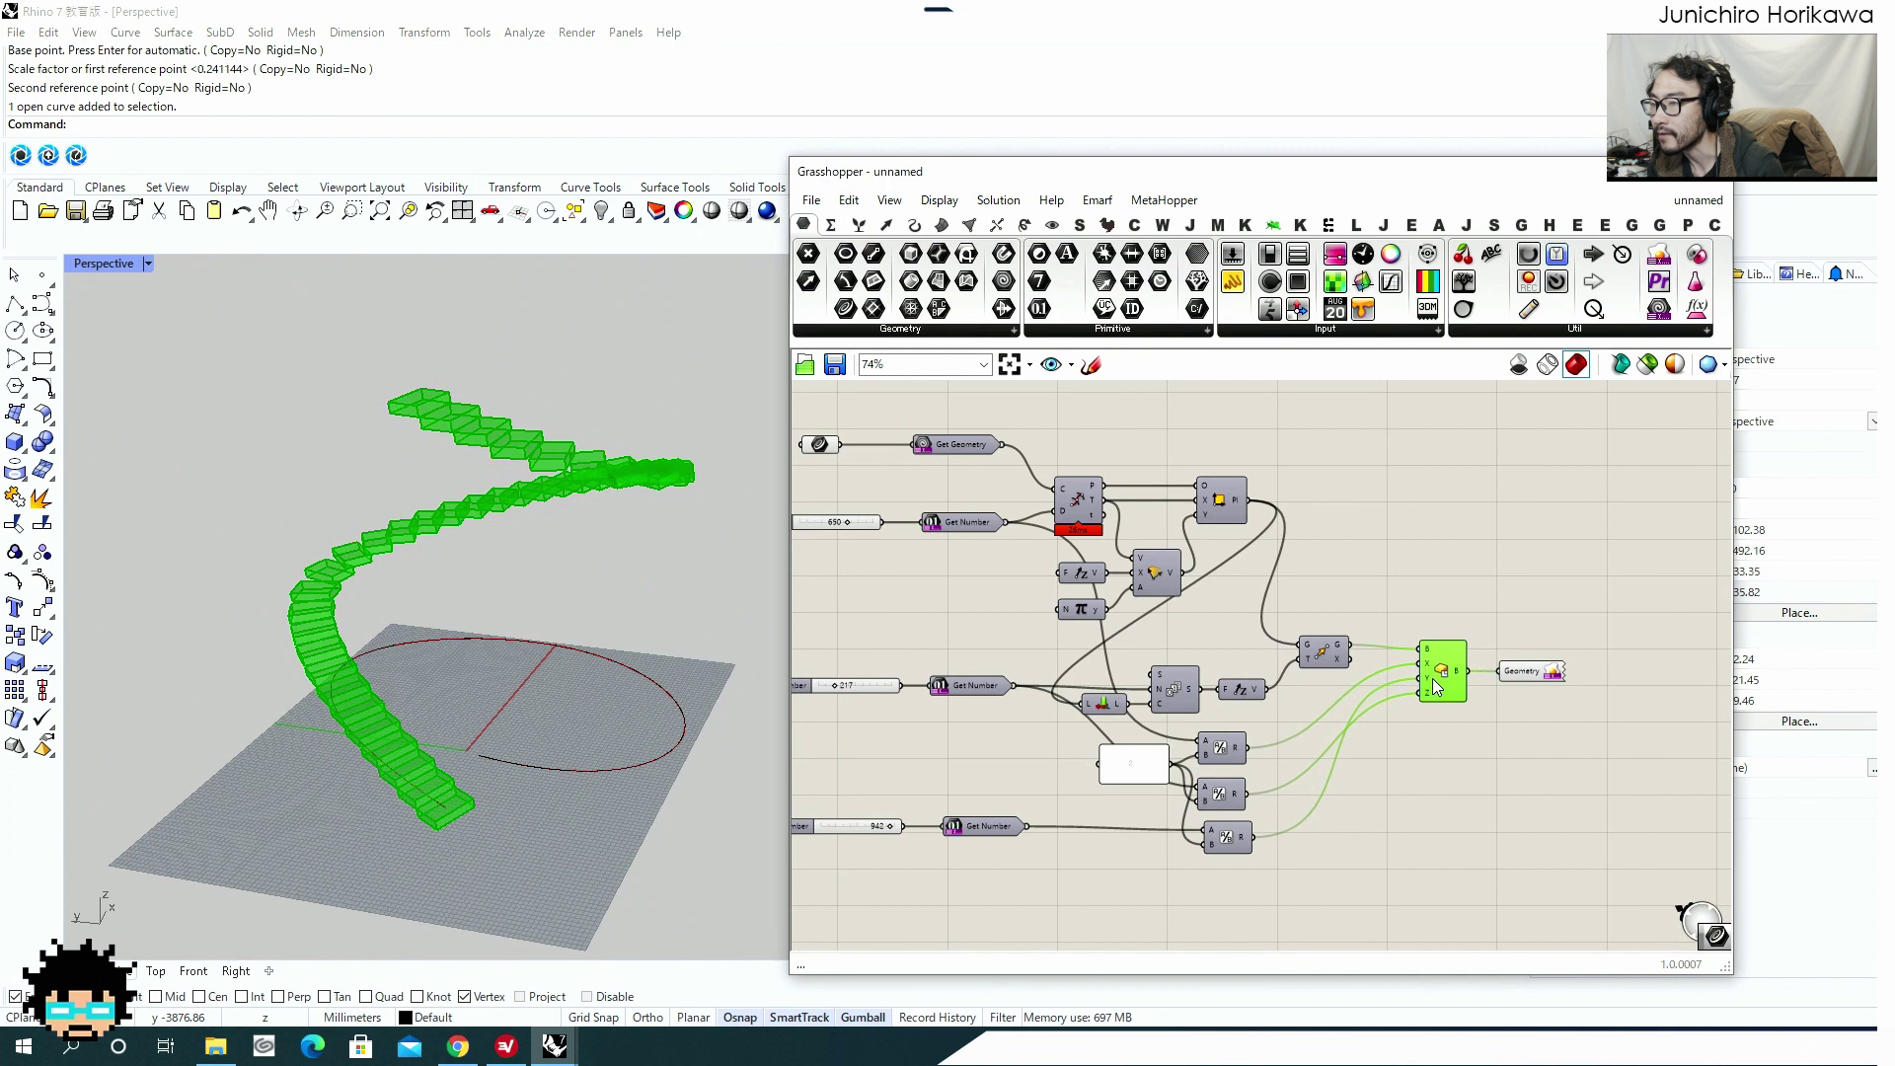
pyautogui.hotkey('ctrl', 'z')
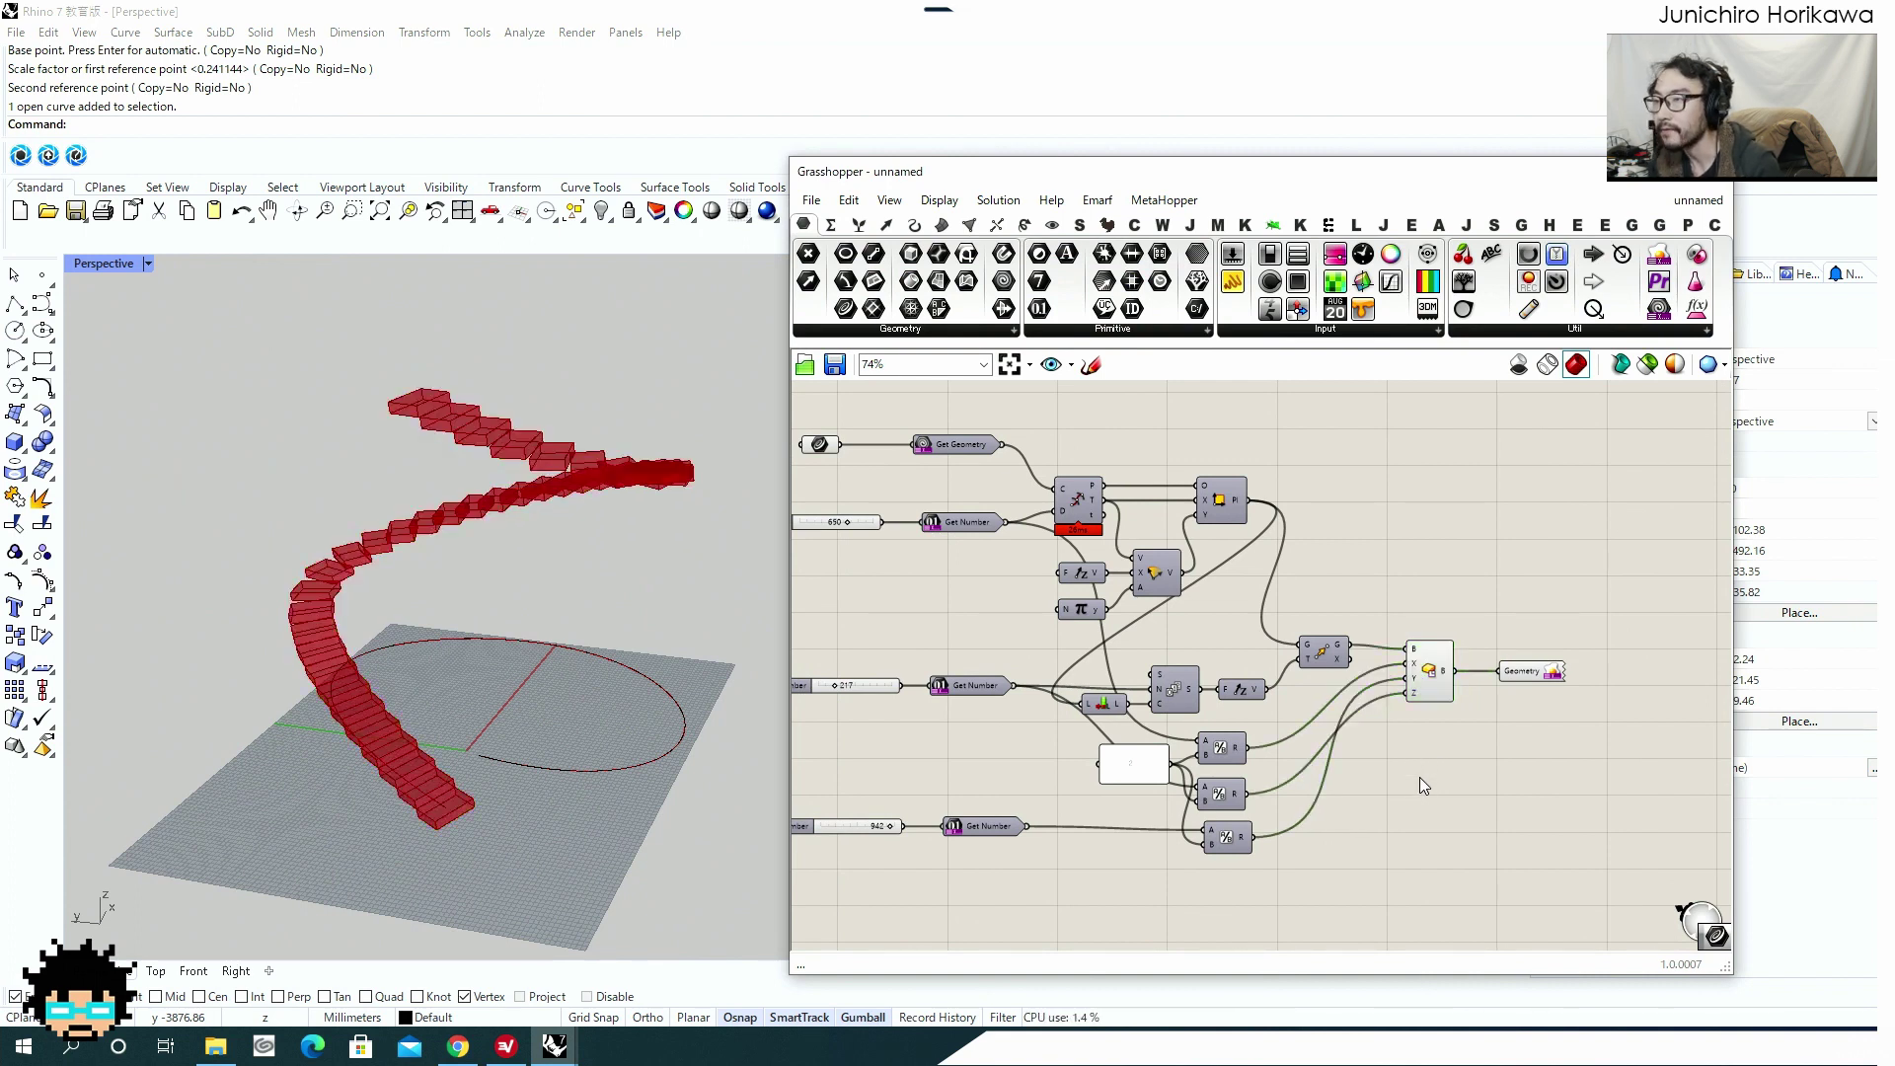
# Save the stair definition to the desktop as parametricstair.gh.
pyautogui.hotkey('ctrl', 's')
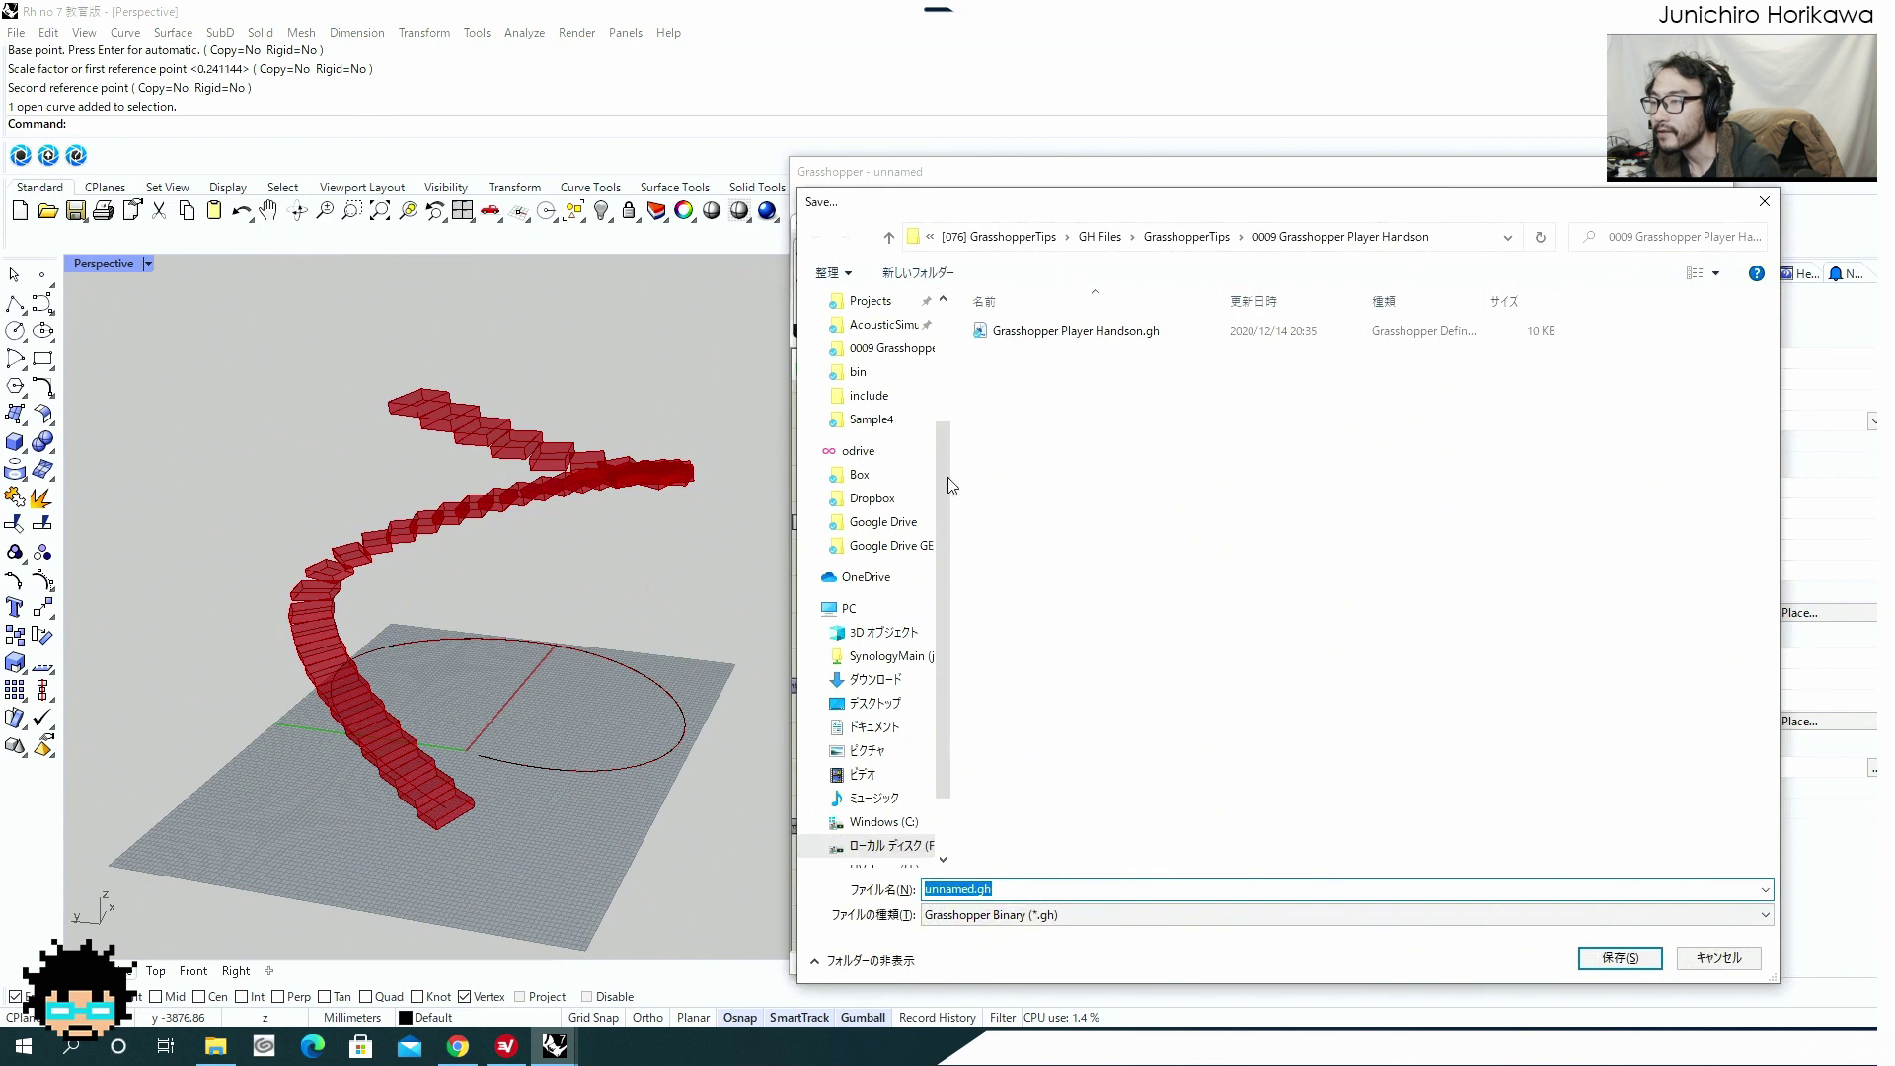
pyautogui.scroll(-3, 866, 389)
pyautogui.scroll(3, 863, 372)
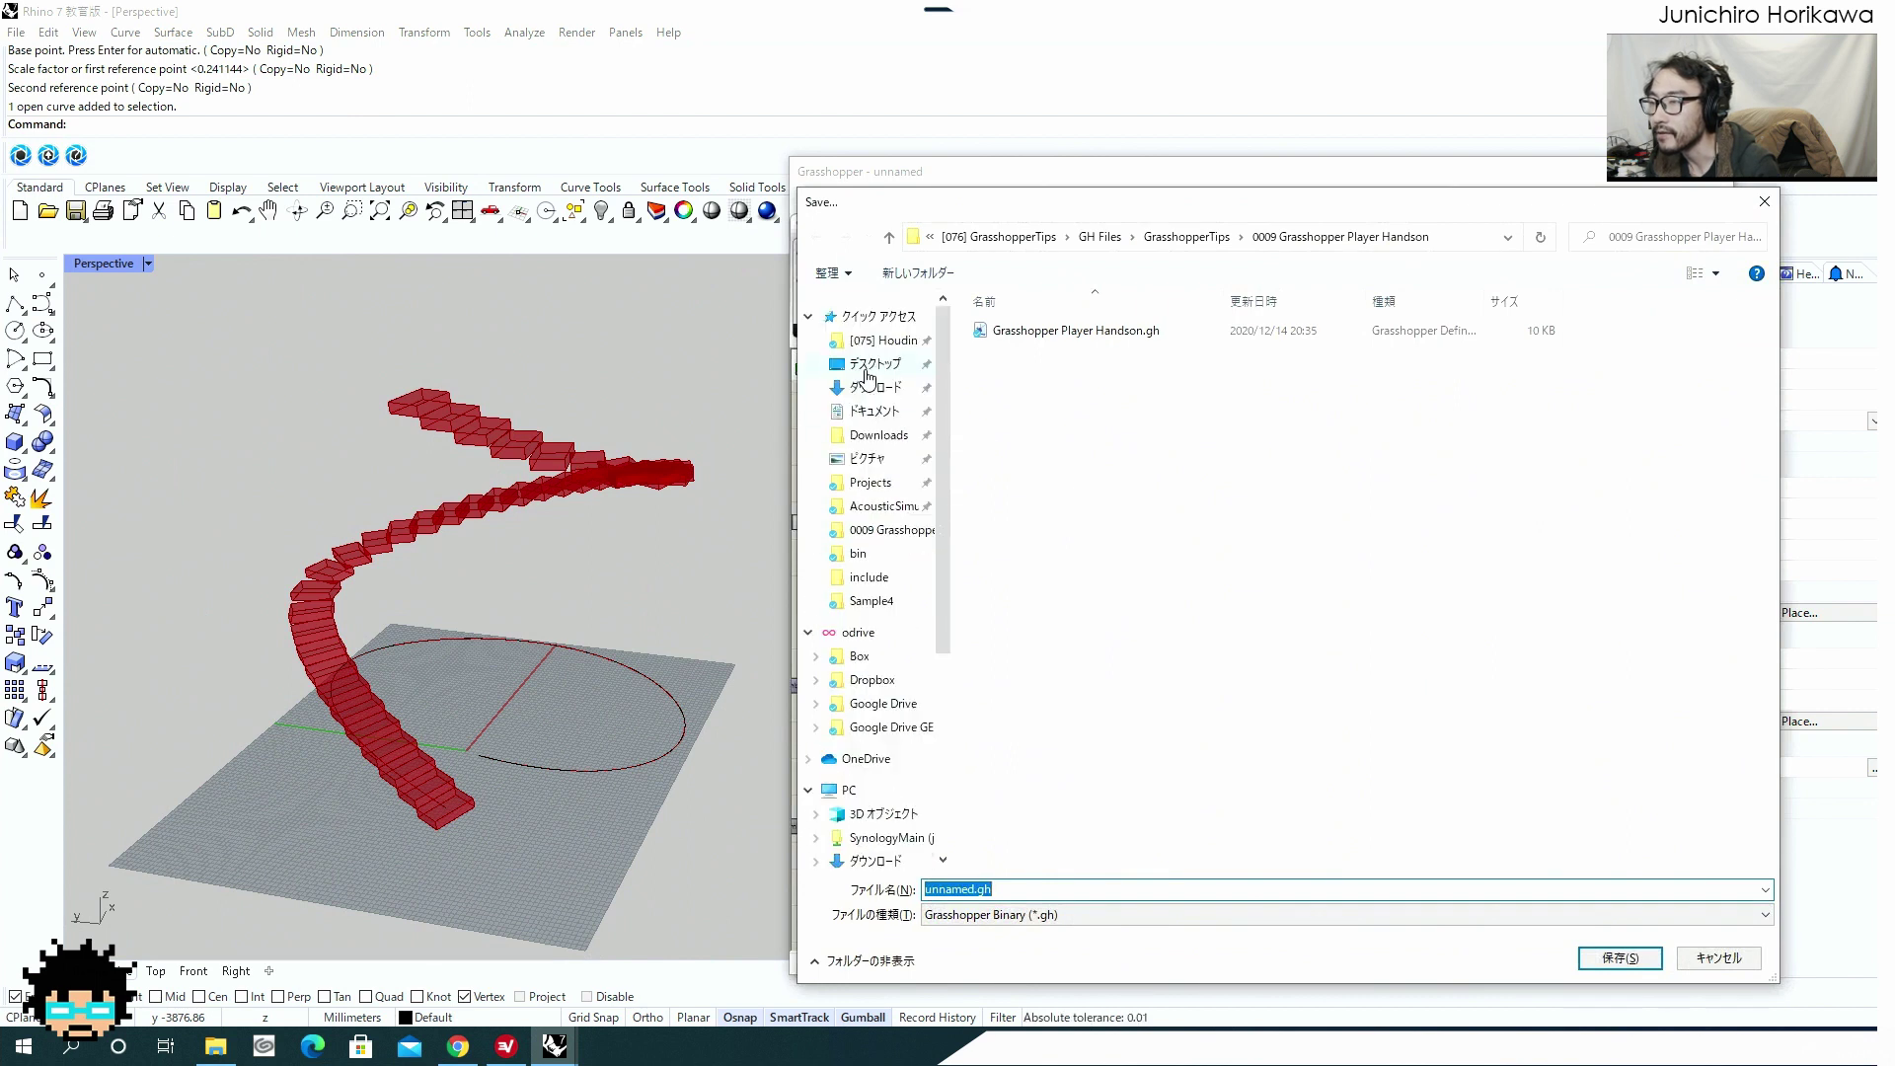
pyautogui.click(869, 367)
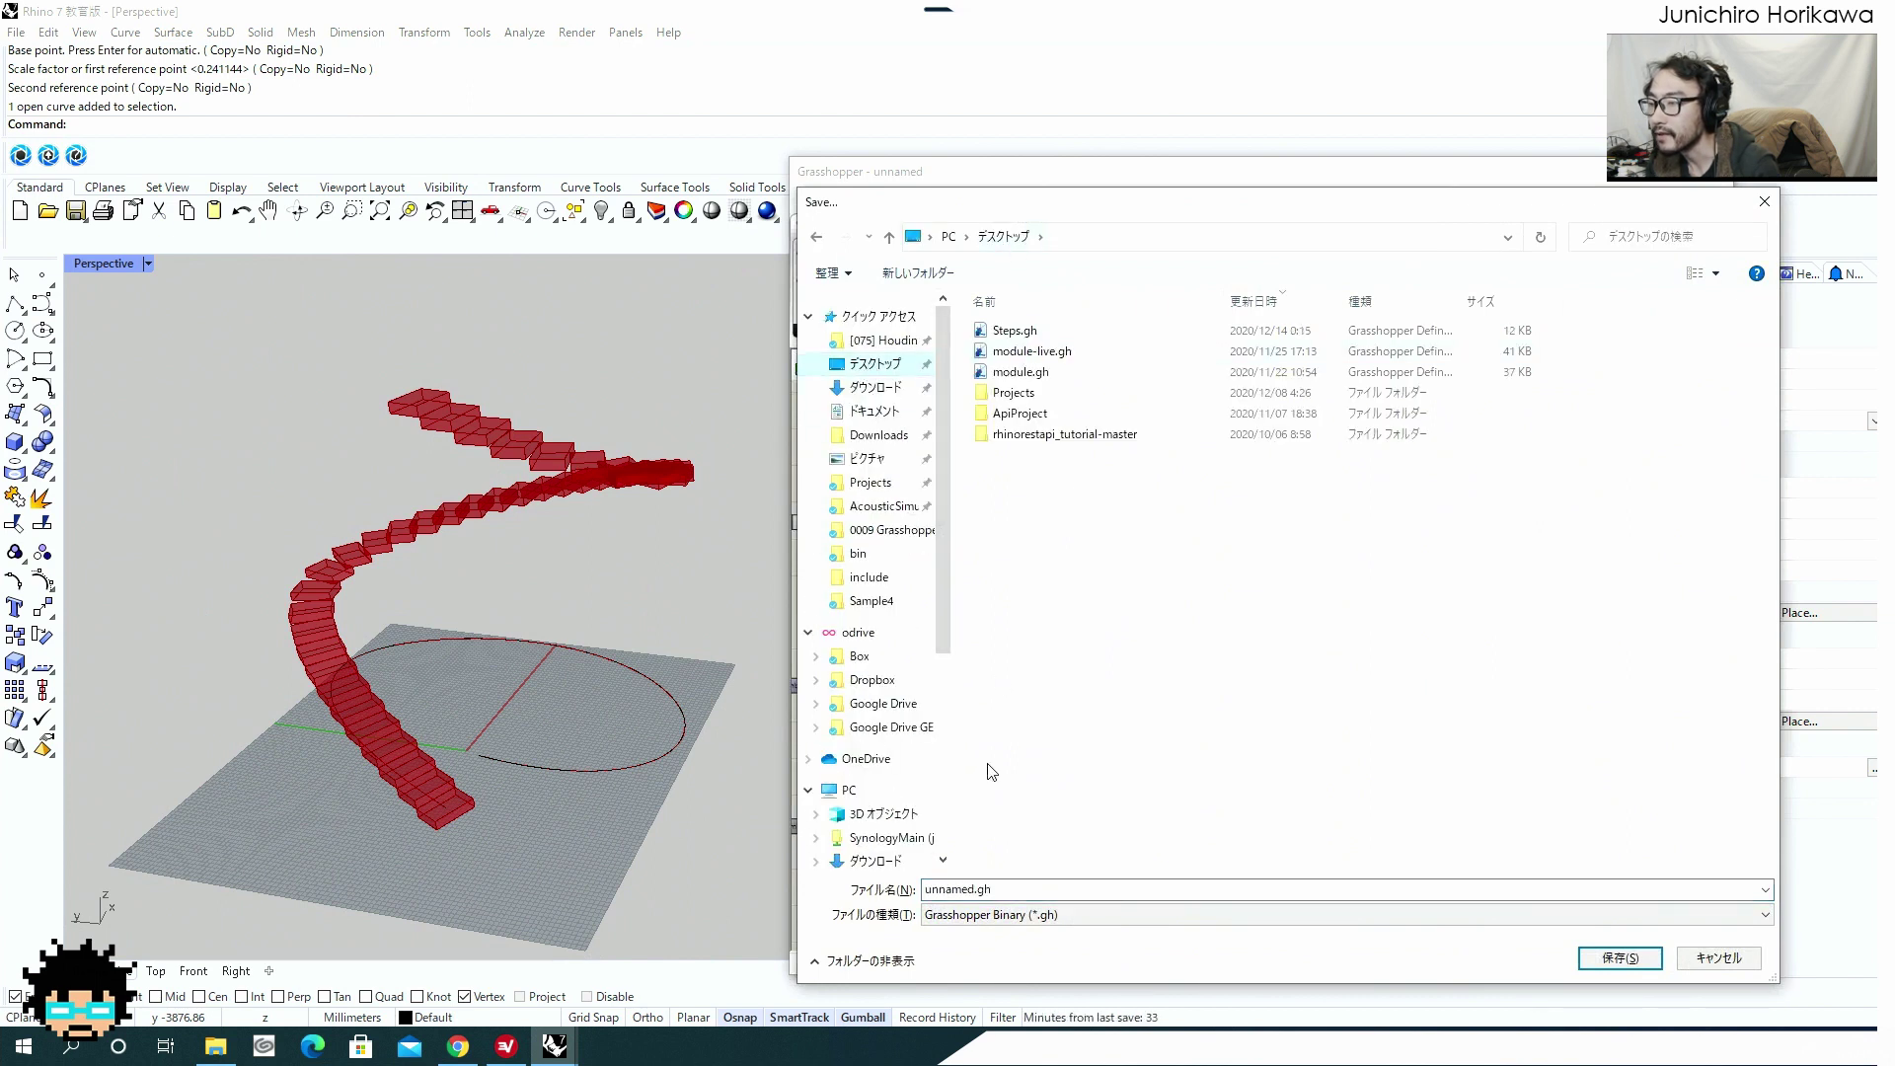
pyautogui.click(982, 888)
pyautogui.moveTo(975, 888); pyautogui.dragTo(891, 888)
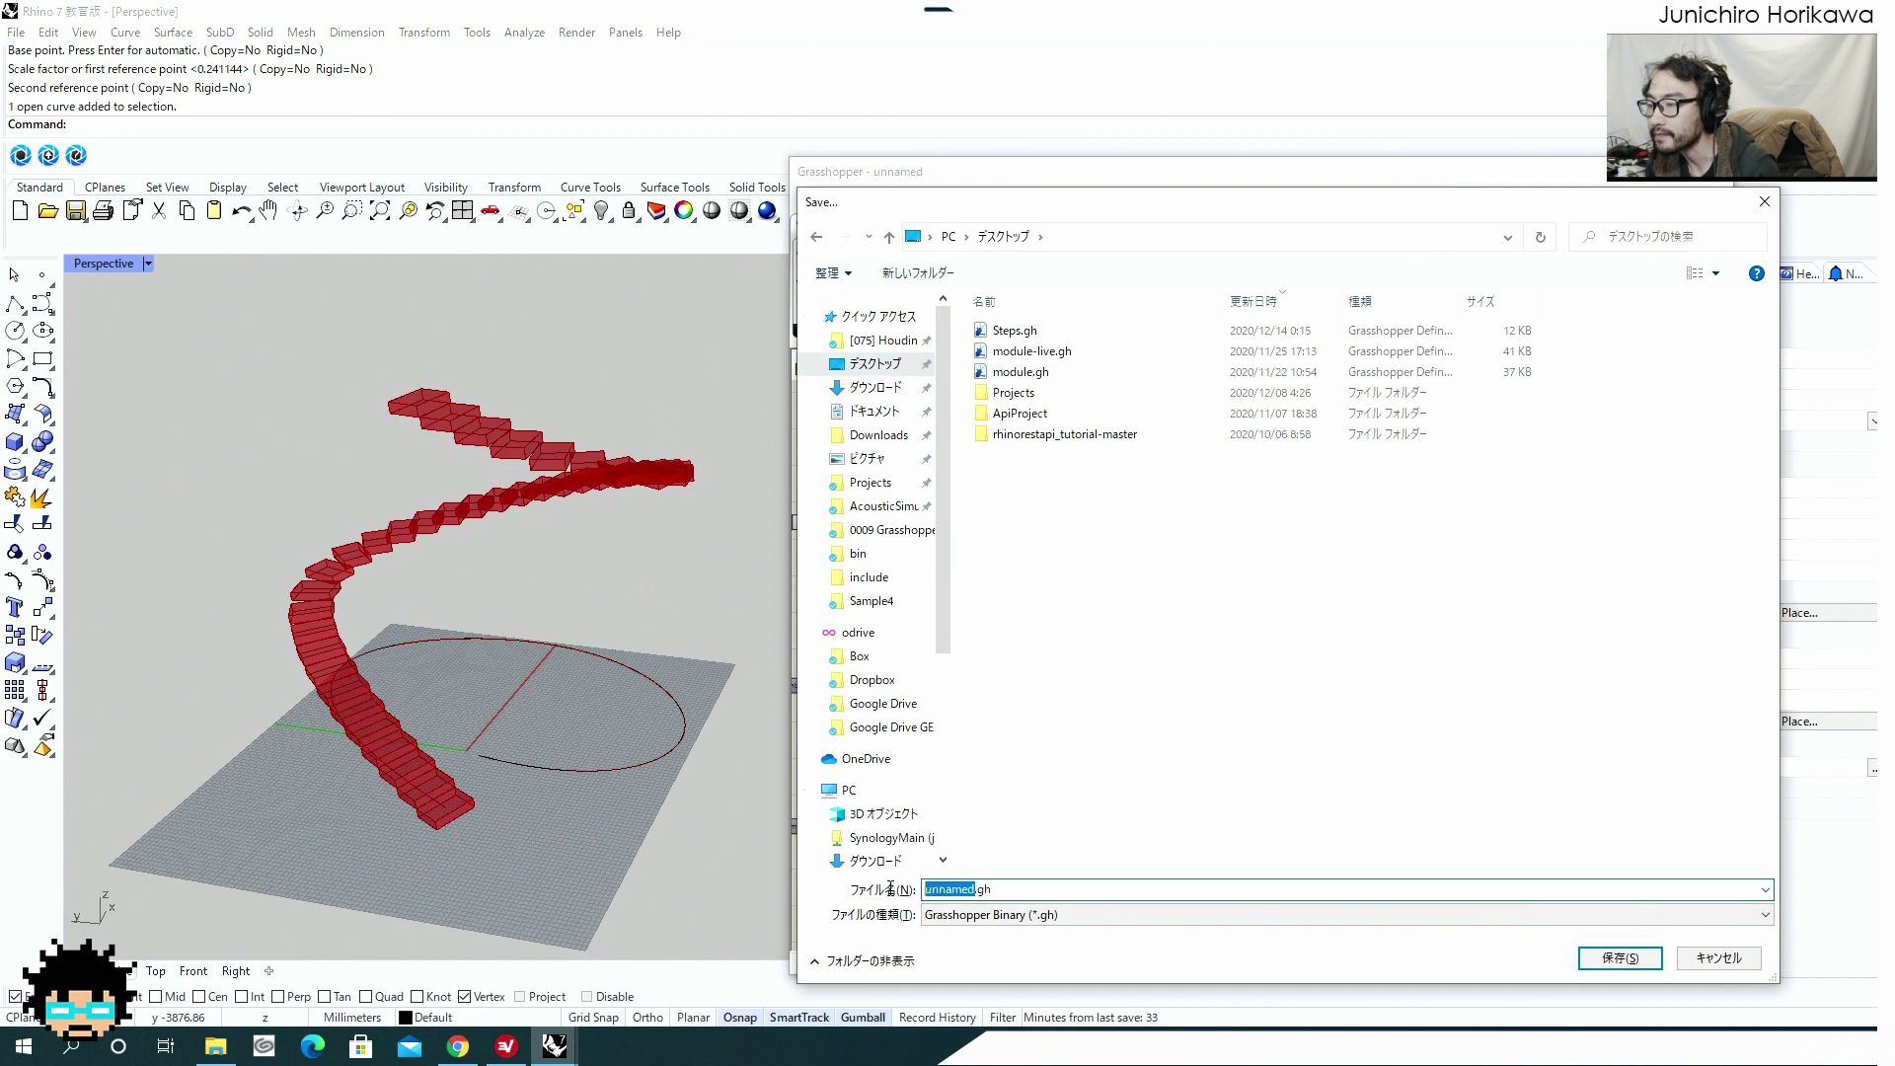
pyautogui.write('parametric')
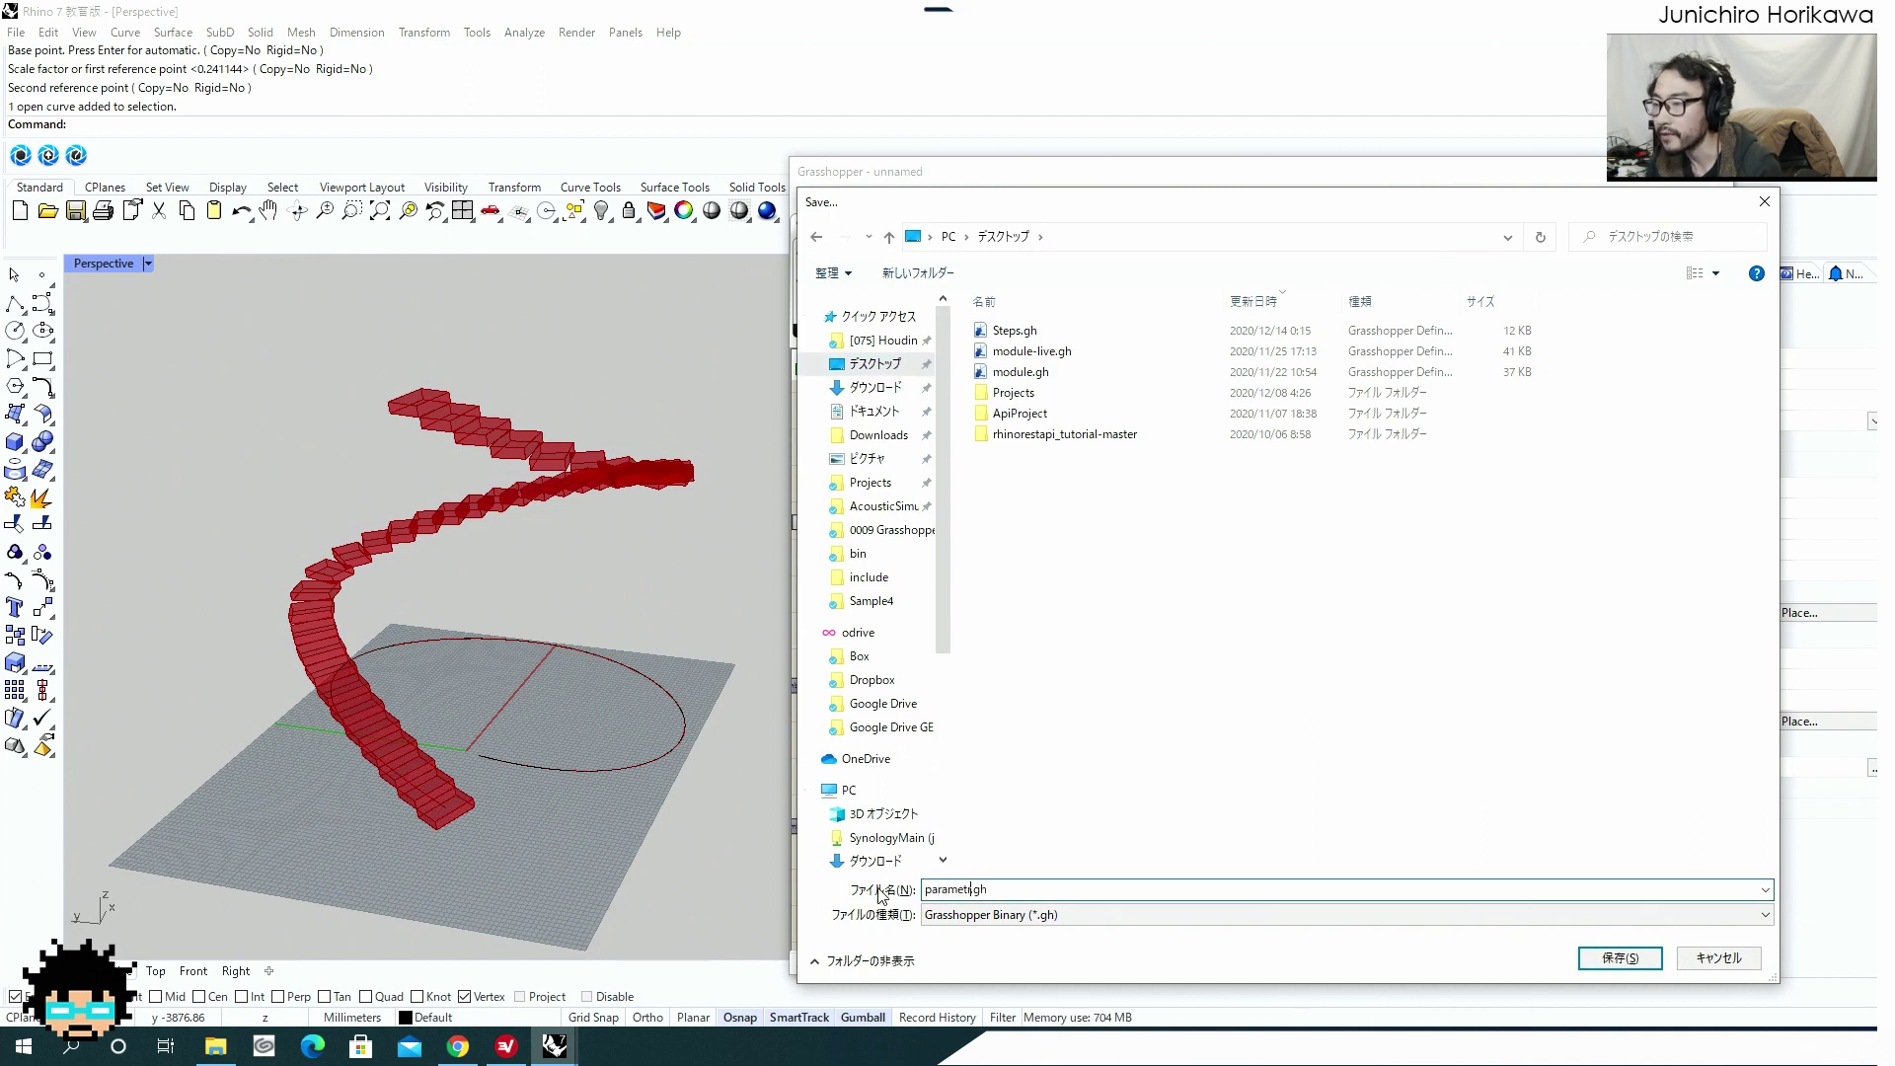
pyautogui.write('stair')
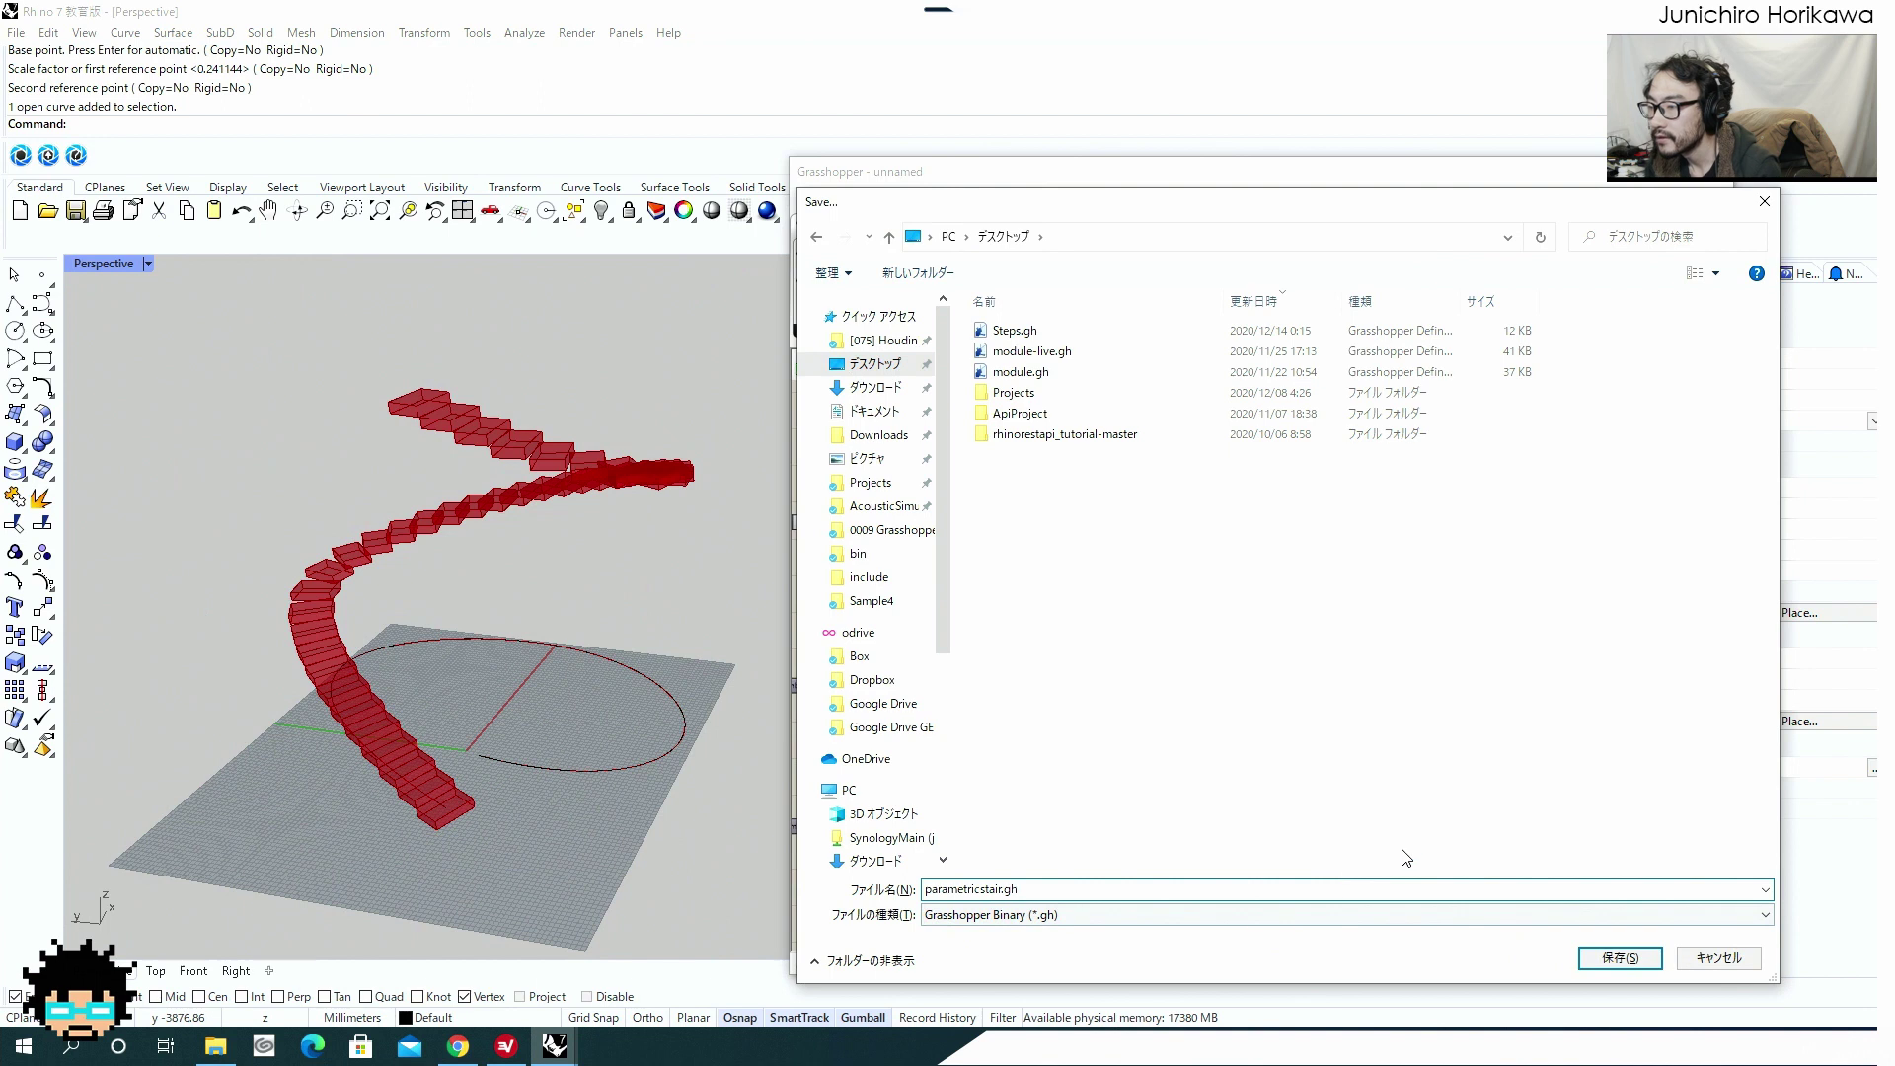
pyautogui.click(1613, 956)
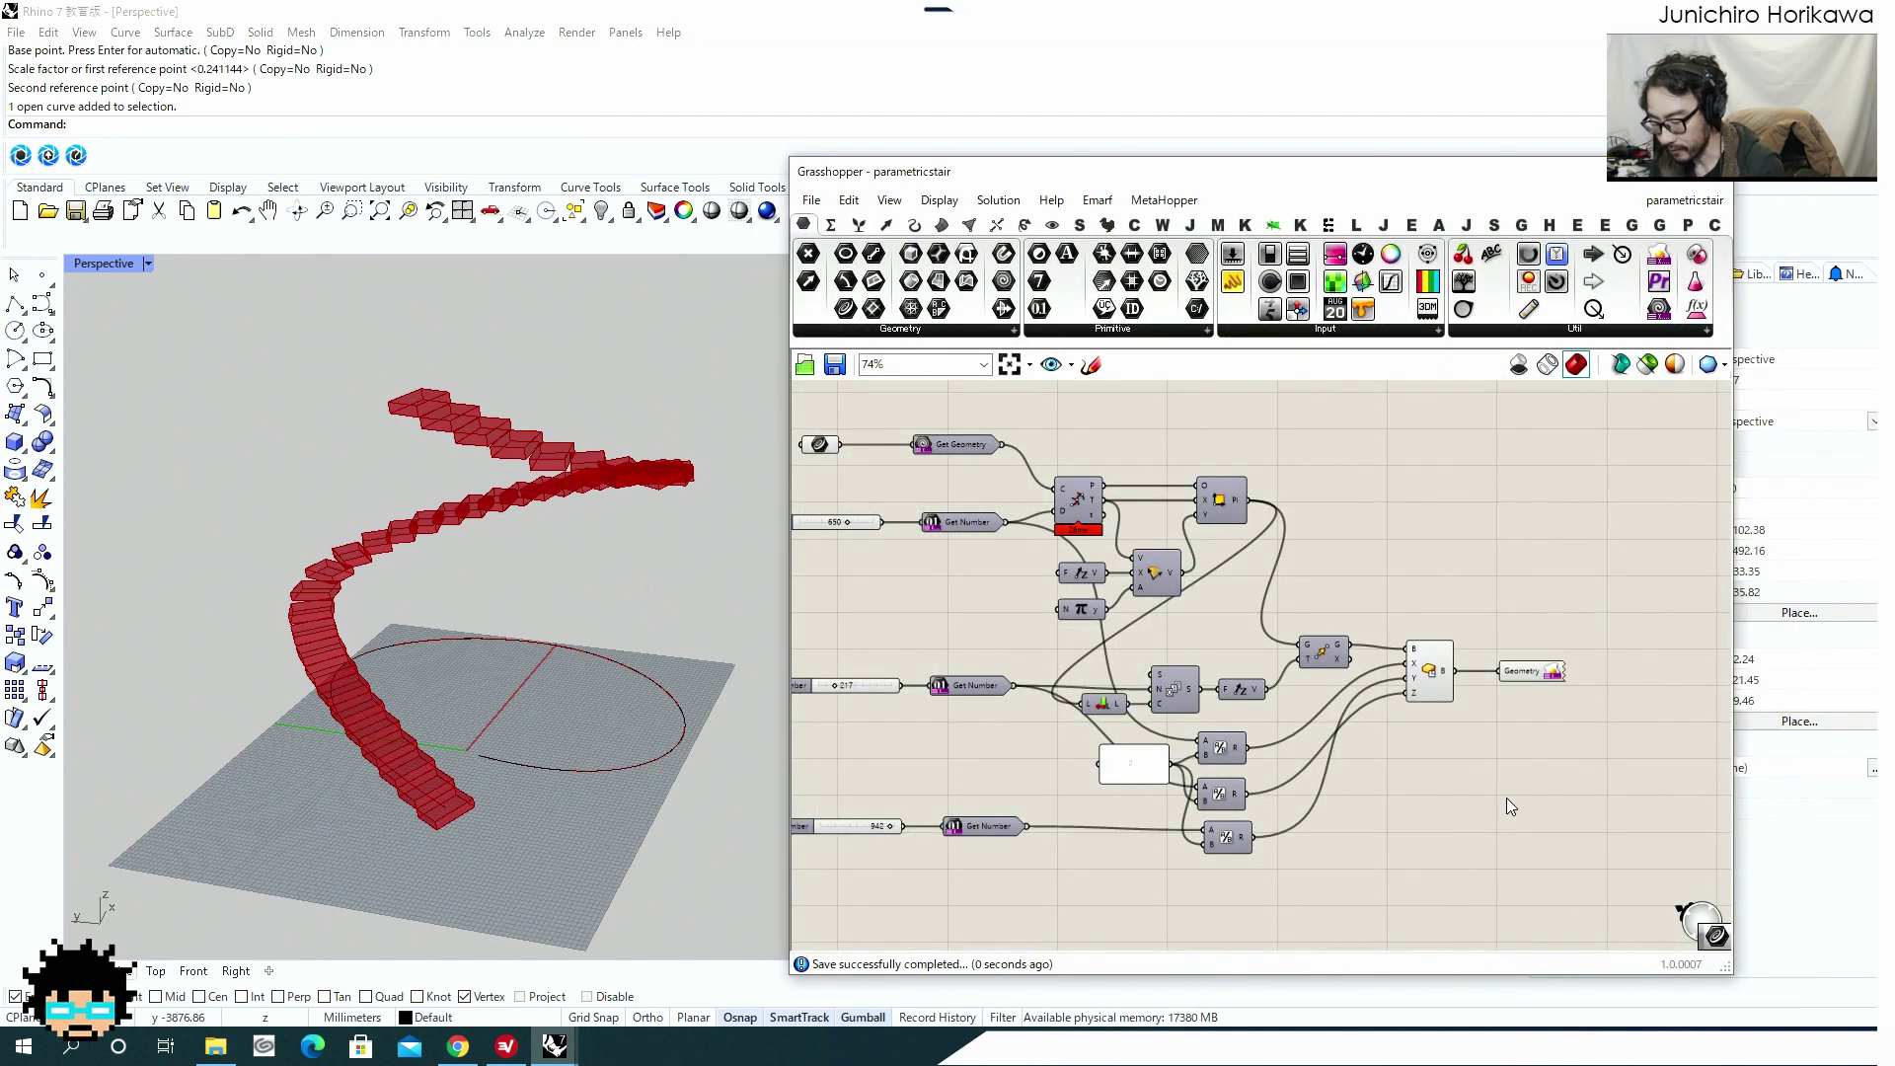
# Close both open Grasshopper definitions, discarding the changes to Grasshopper Player Handson, and close the Grasshopper window.
pyautogui.hotkey('ctrl', 'w')
pyautogui.hotkey('ctrl', 'w')
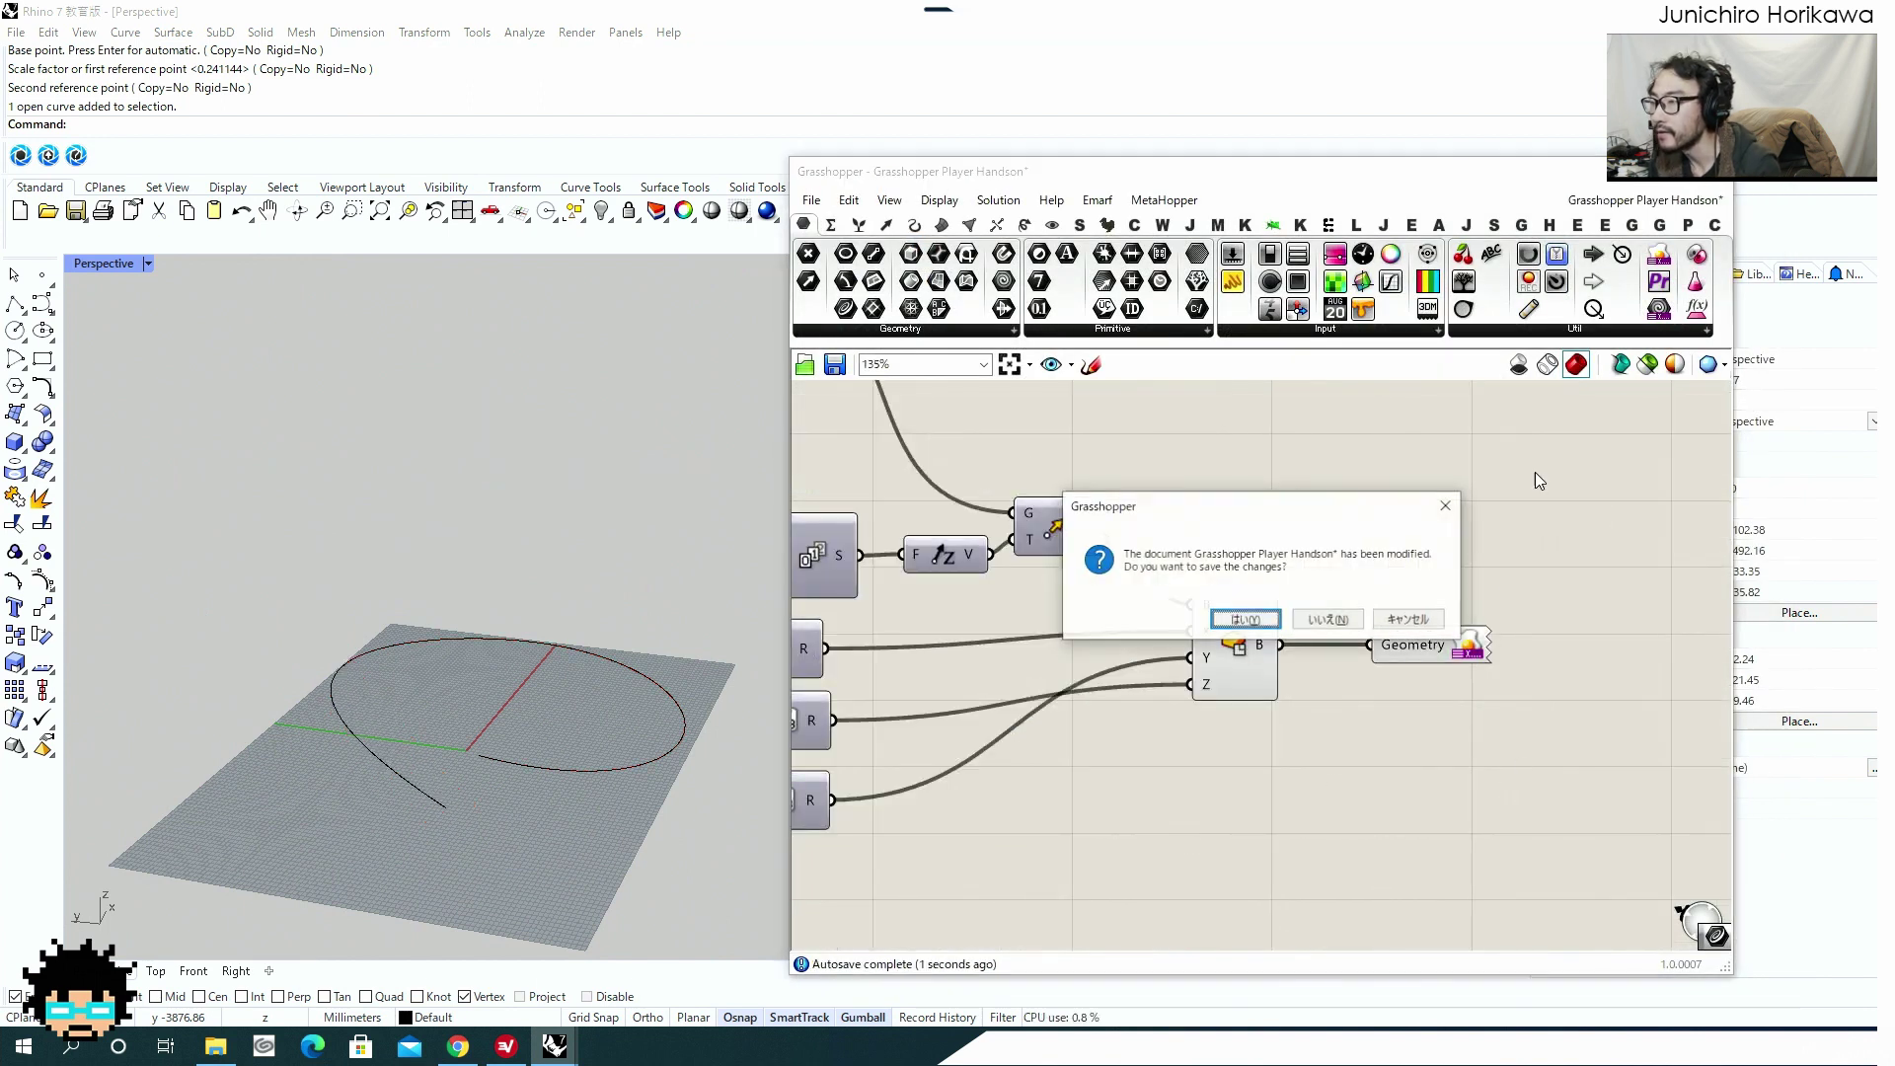
pyautogui.click(1358, 625)
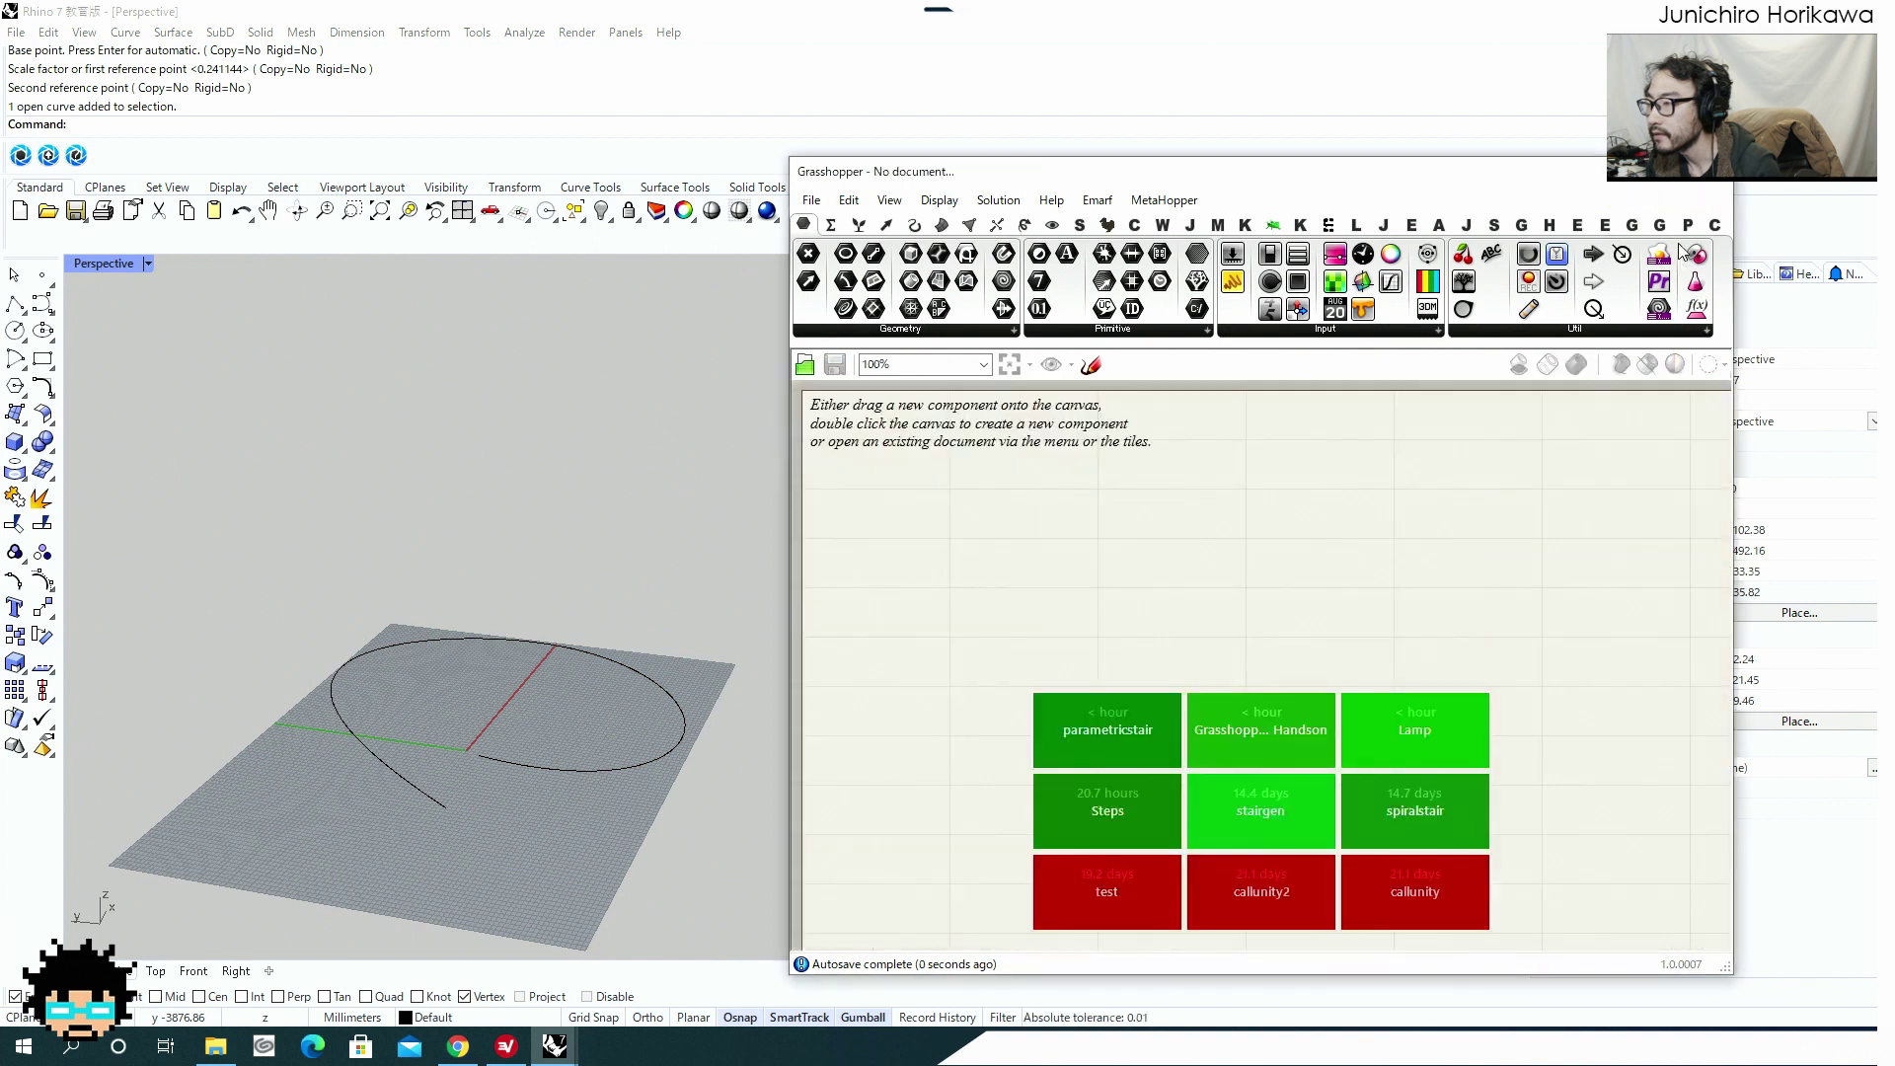
pyautogui.click(1712, 182)
pyautogui.moveTo(1228, 457); pyautogui.dragTo(1141, 557, button='right')
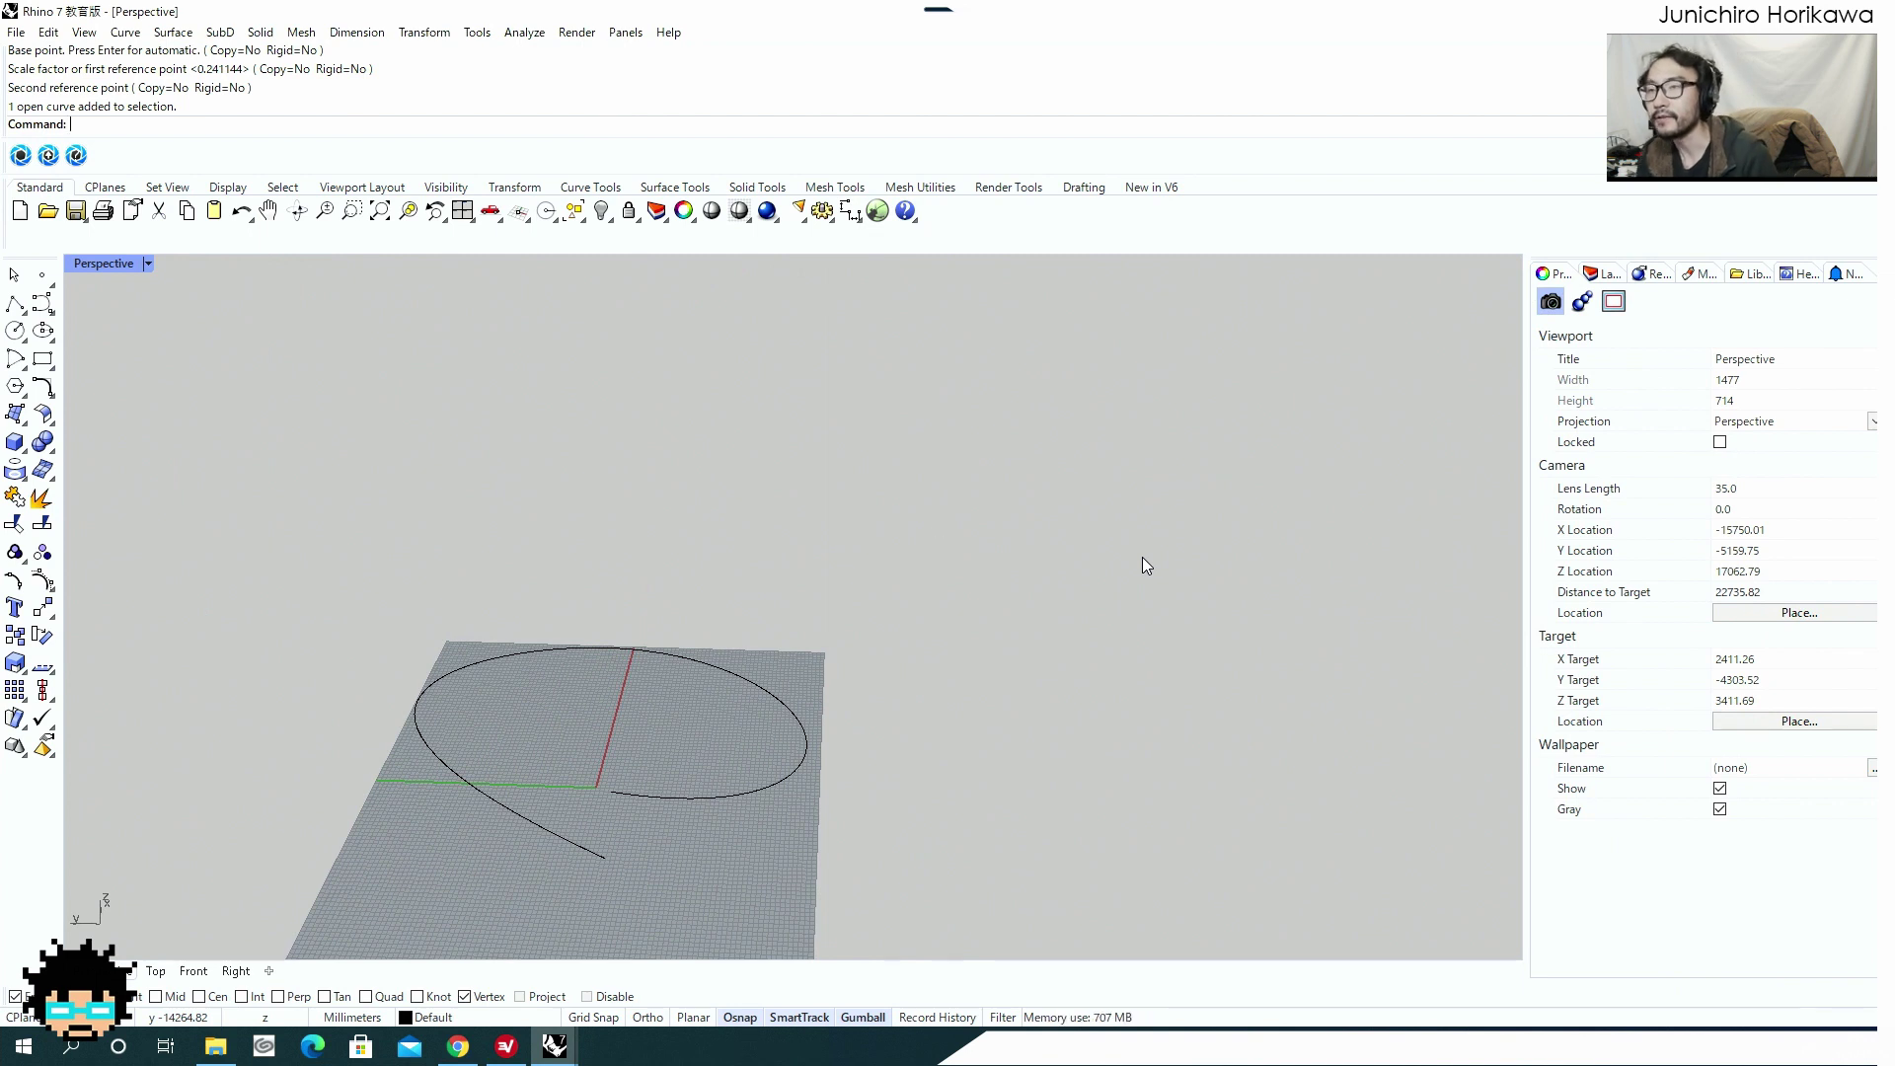
# Run the GrasshopperPlayer command and open parametricstair.gh from the desktop.
pyautogui.write('g')
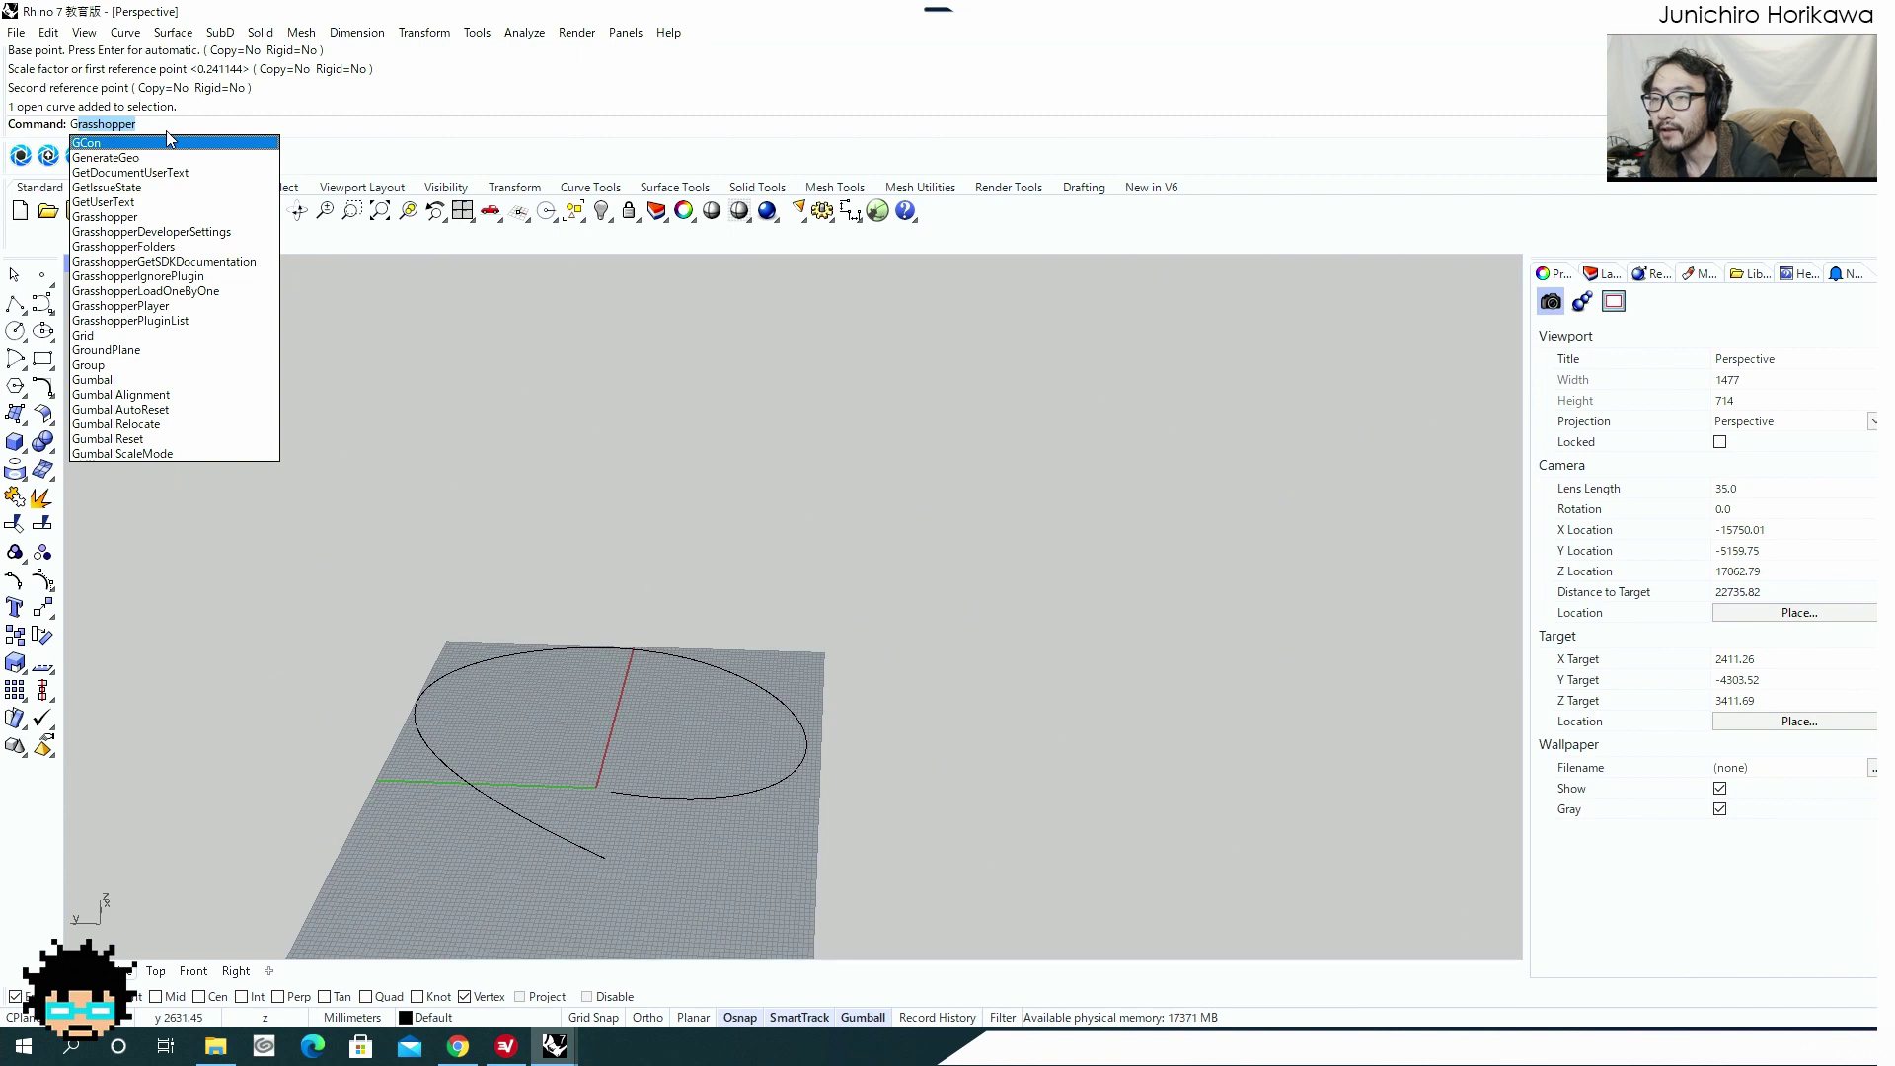
pyautogui.write('rass')
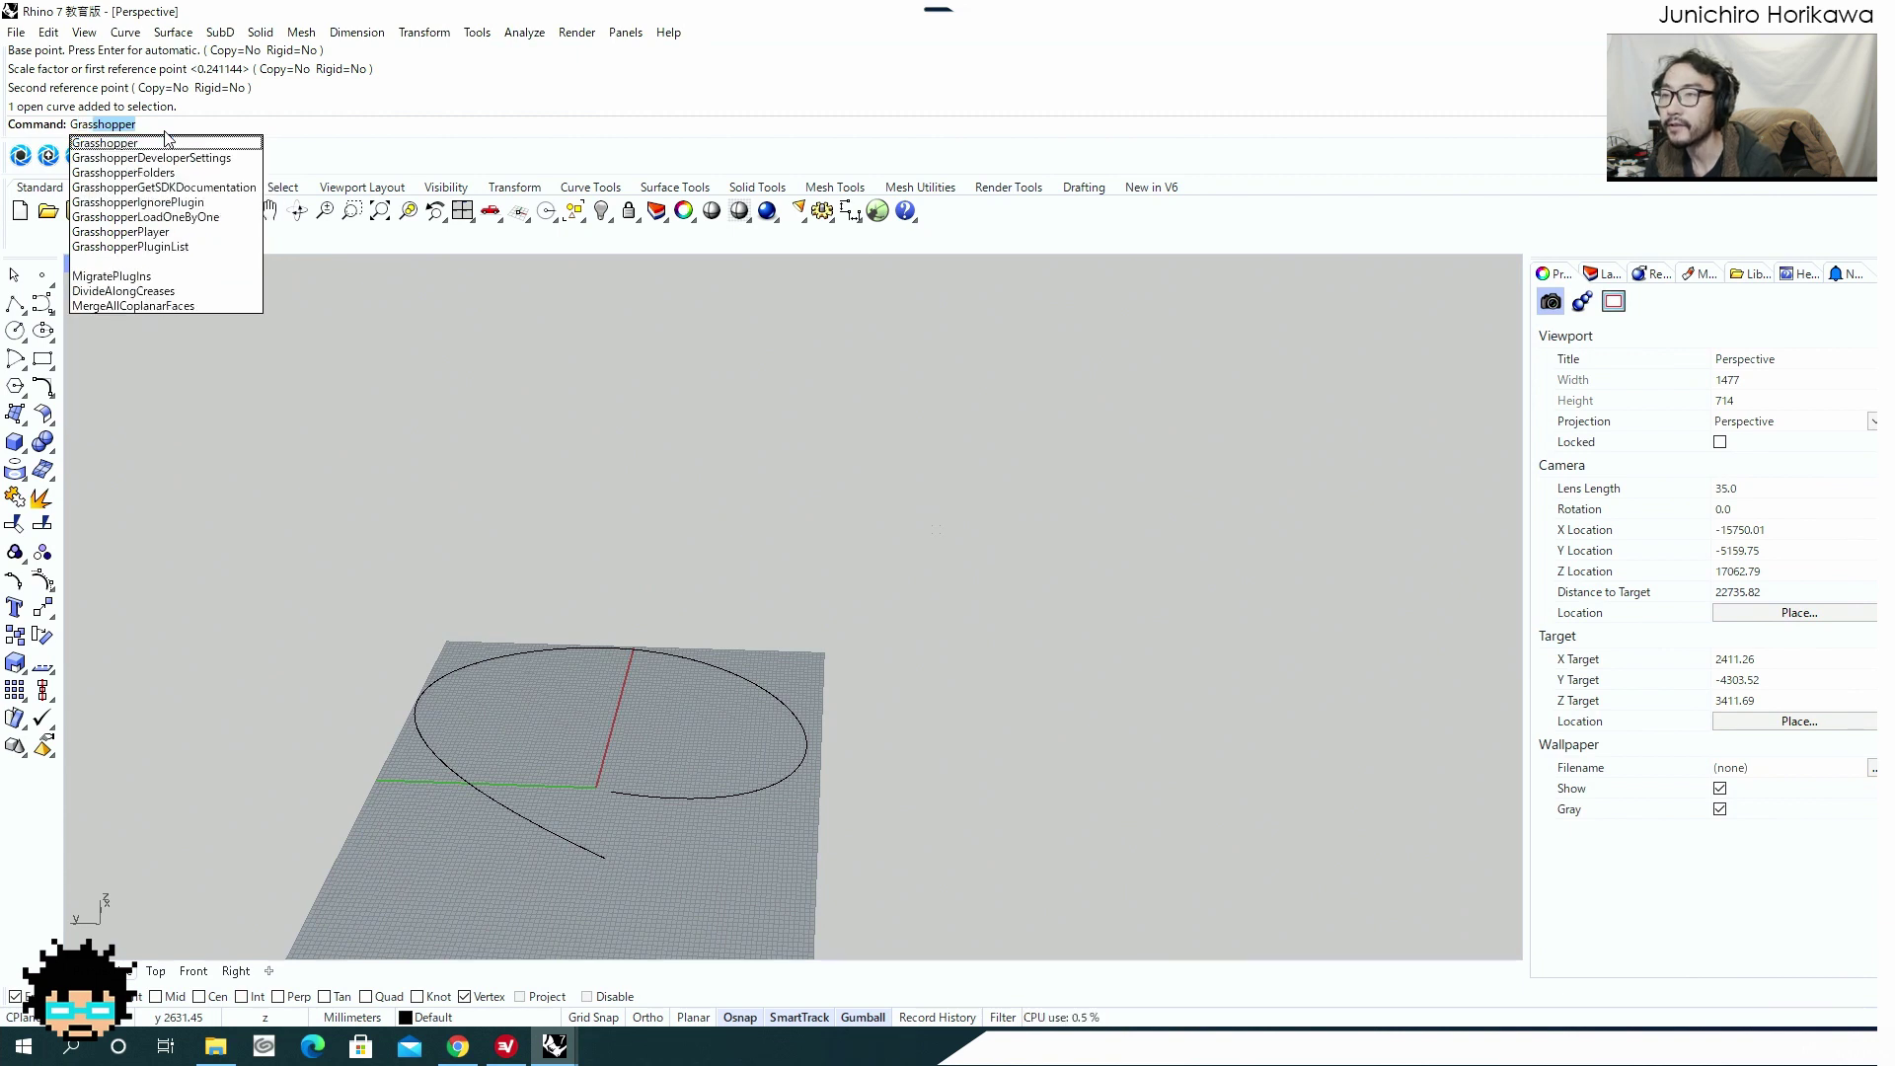
pyautogui.write('hopper')
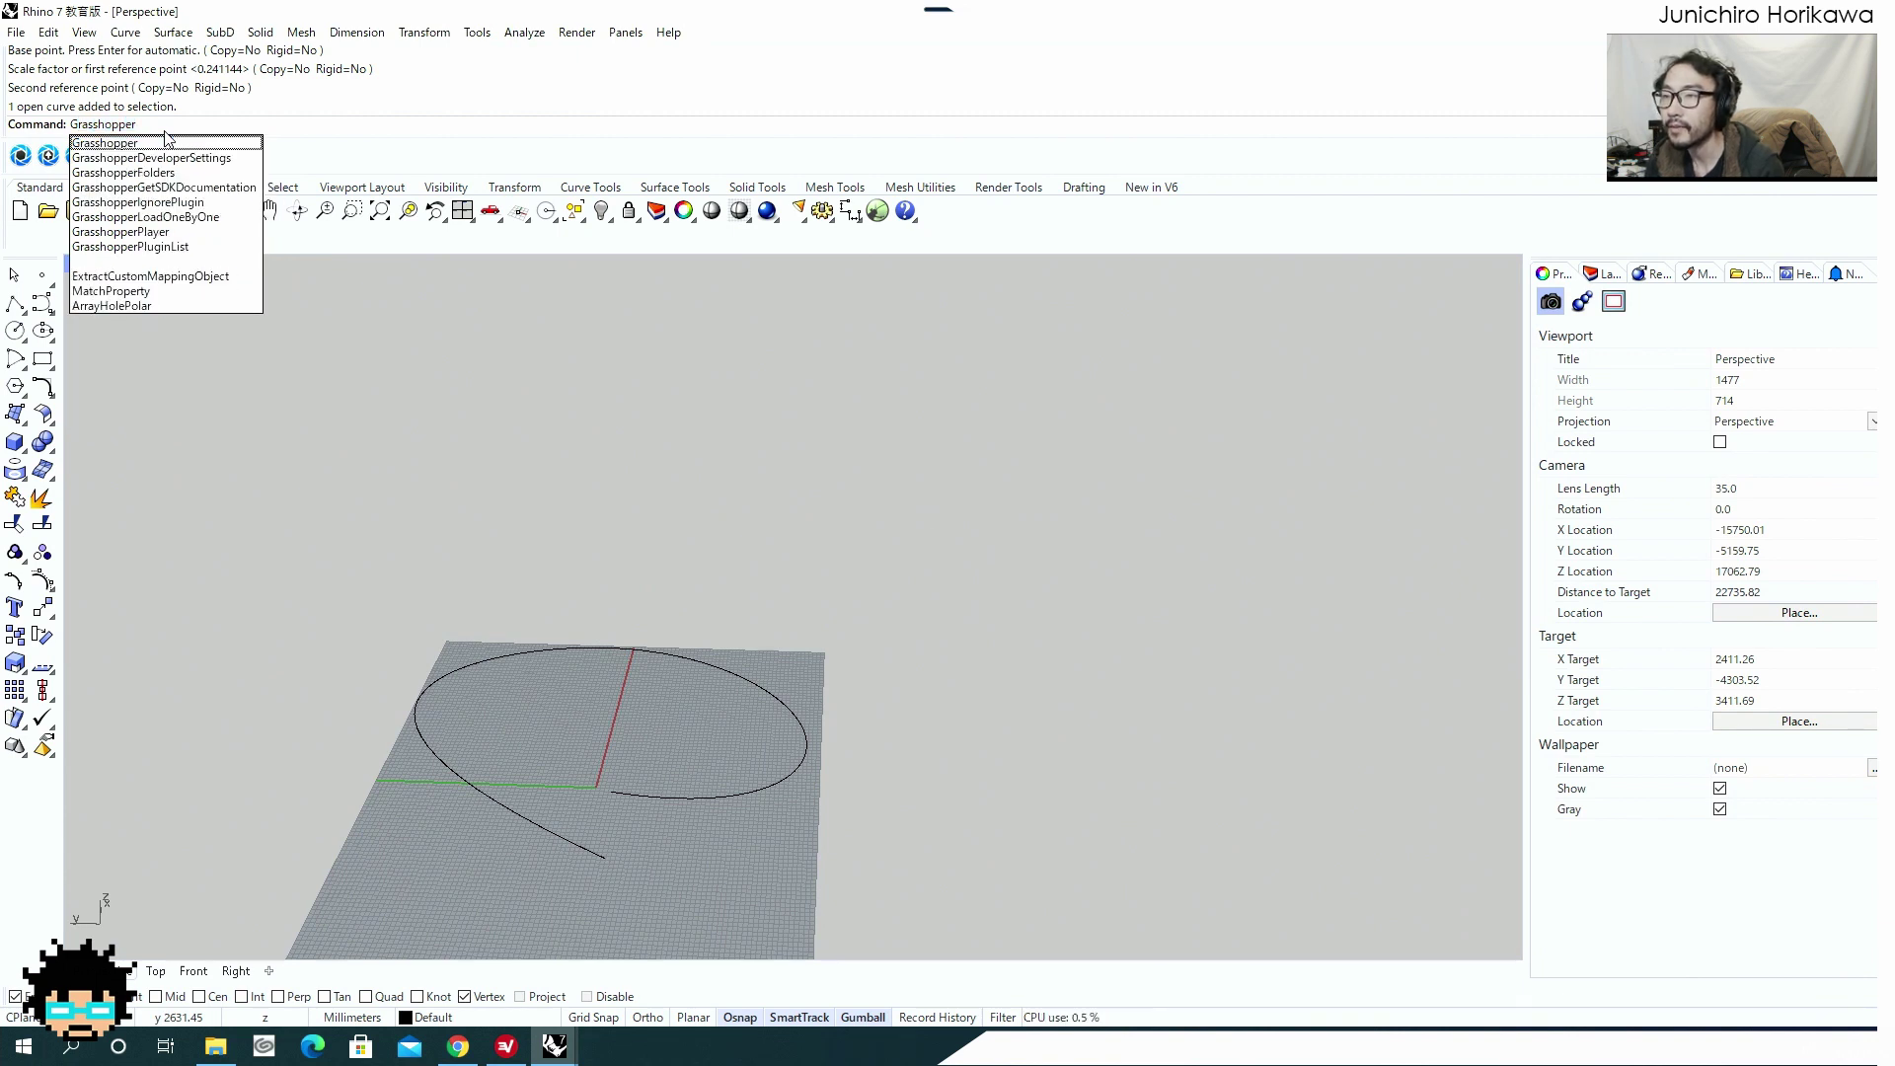
pyautogui.write('Player')
pyautogui.press('Return')
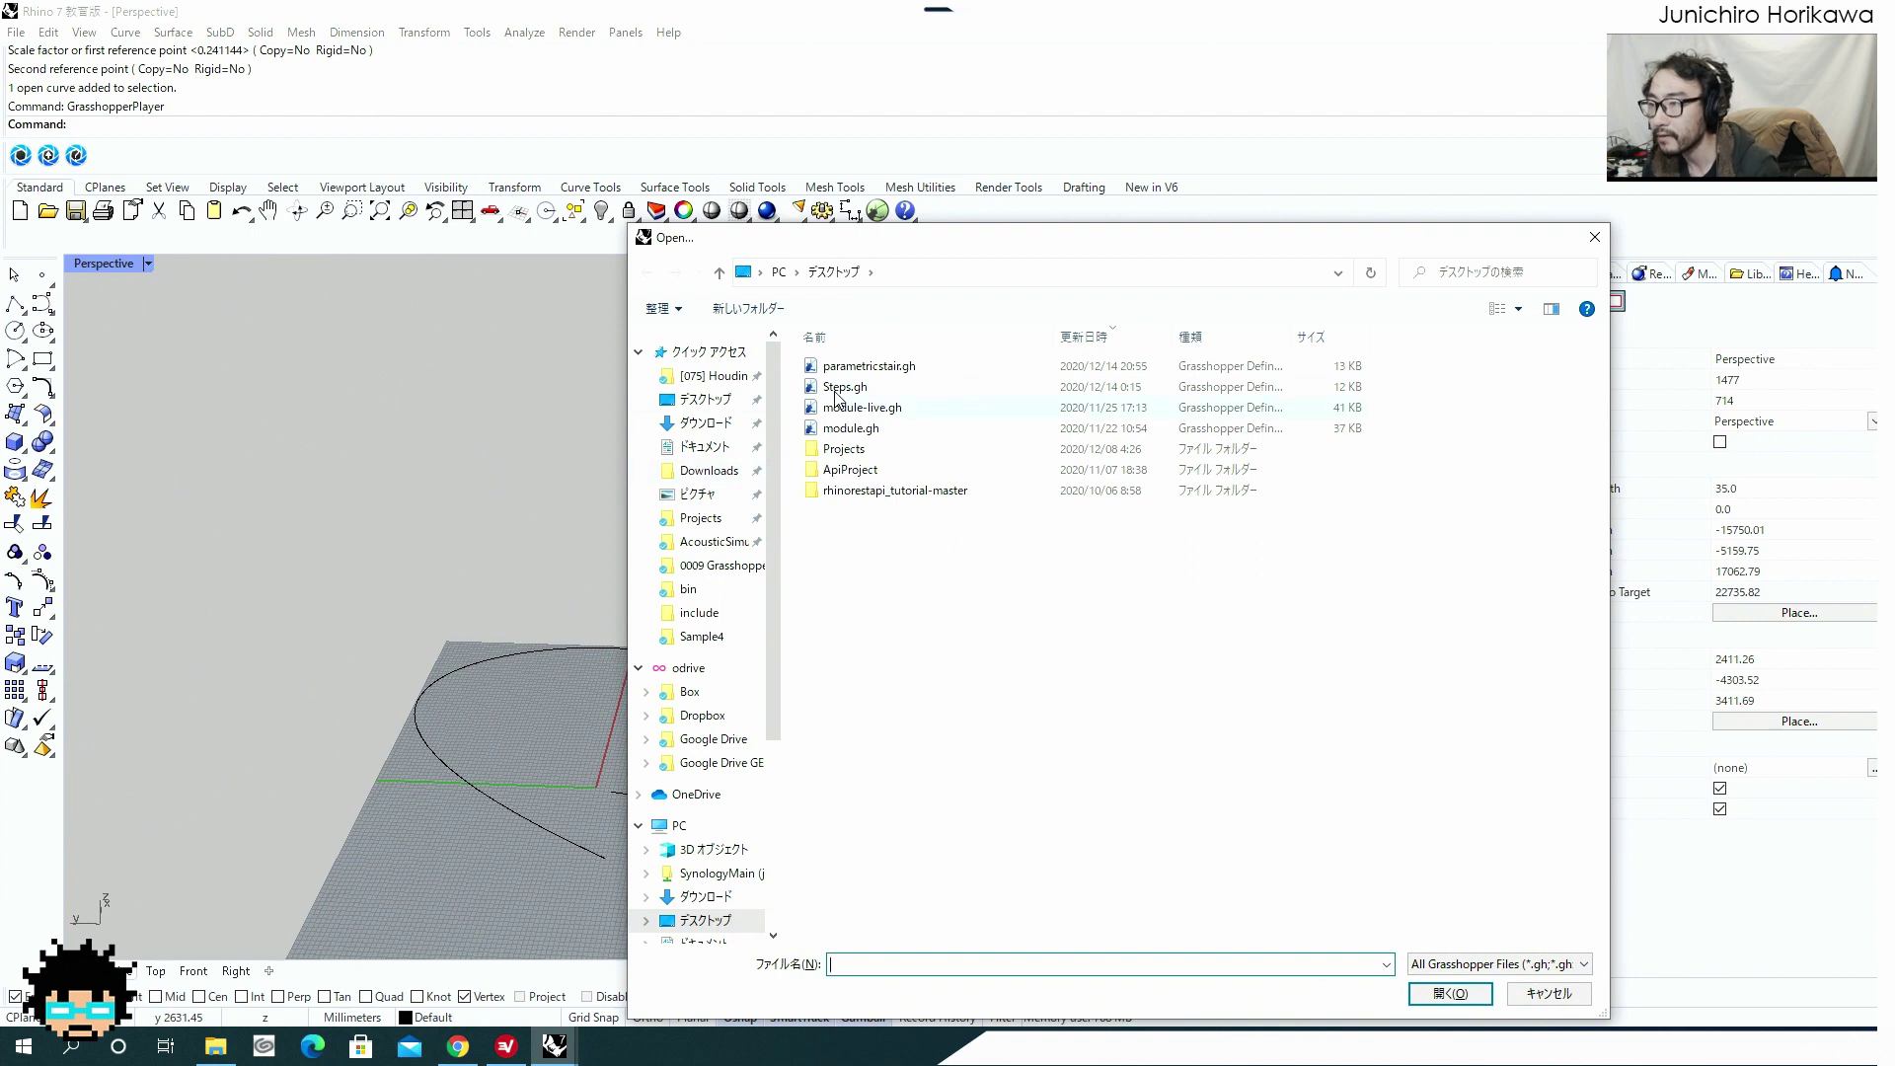
pyautogui.click(854, 365)
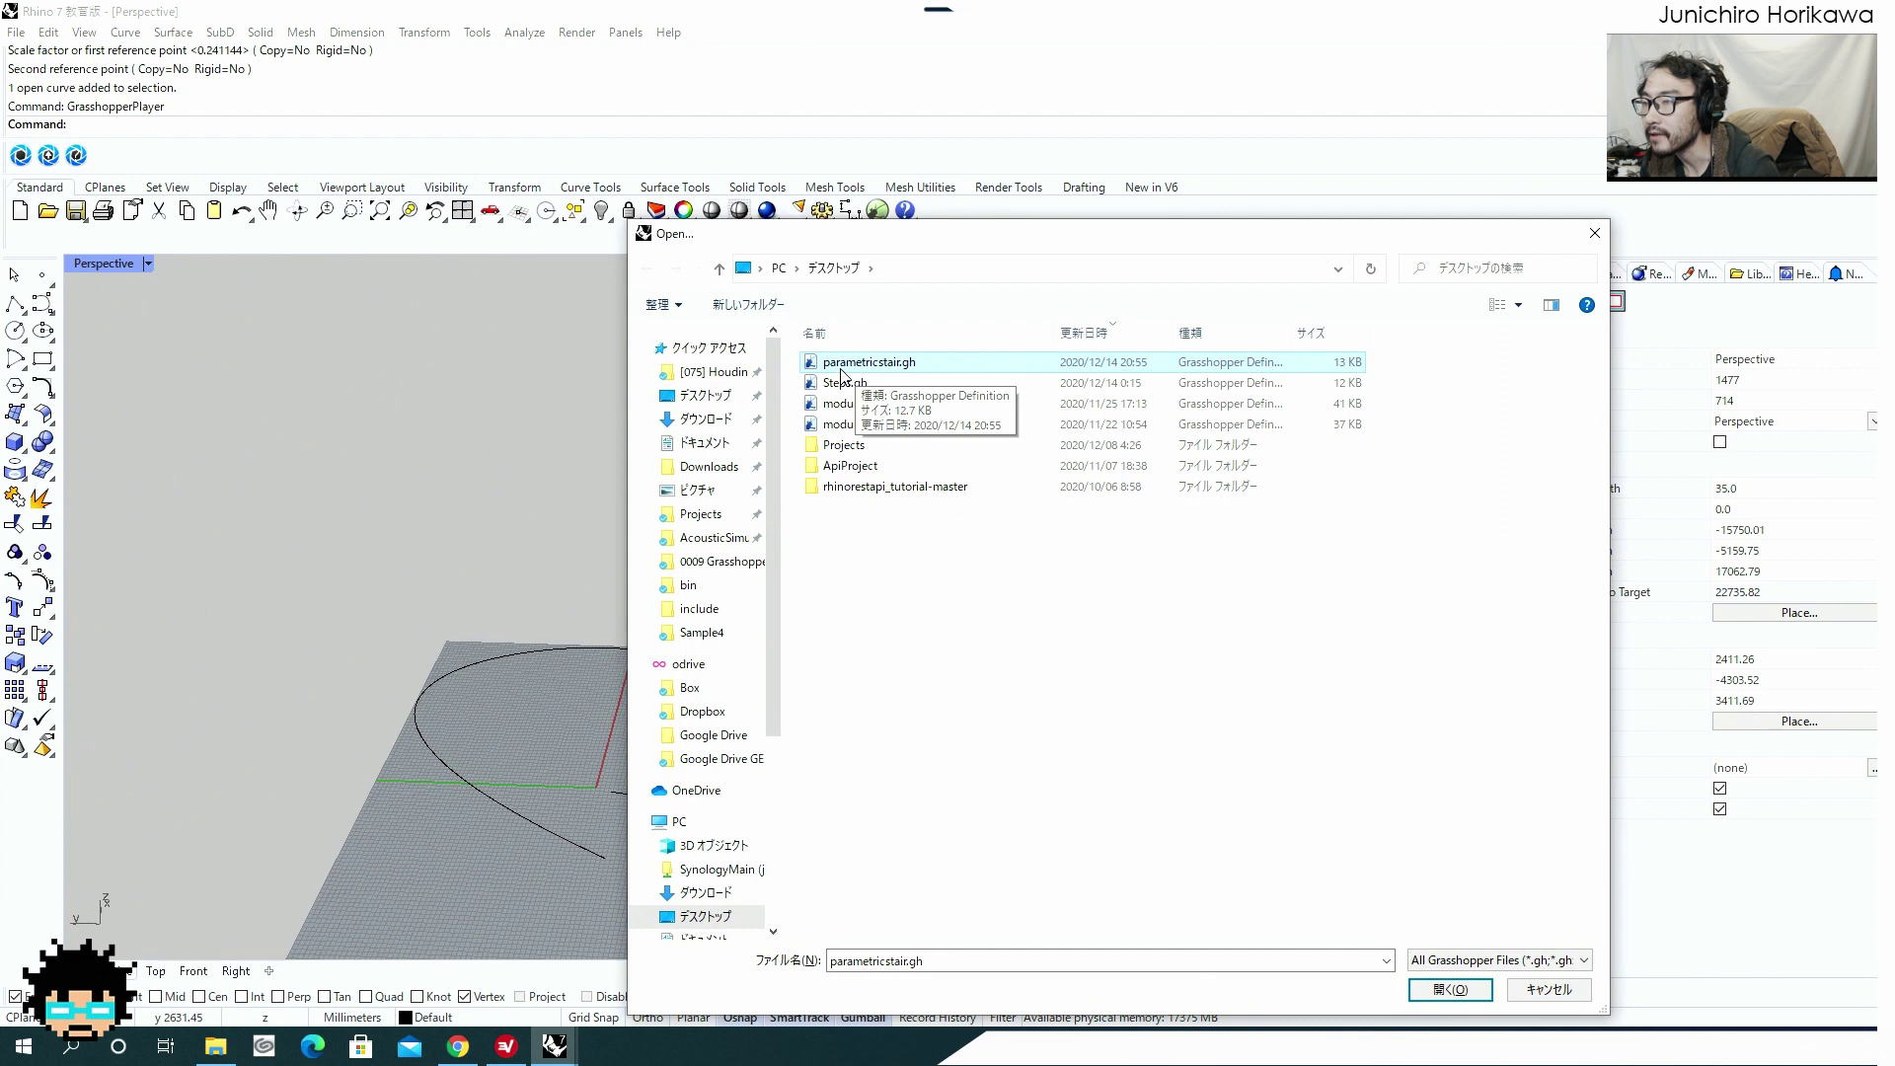
pyautogui.click(1448, 989)
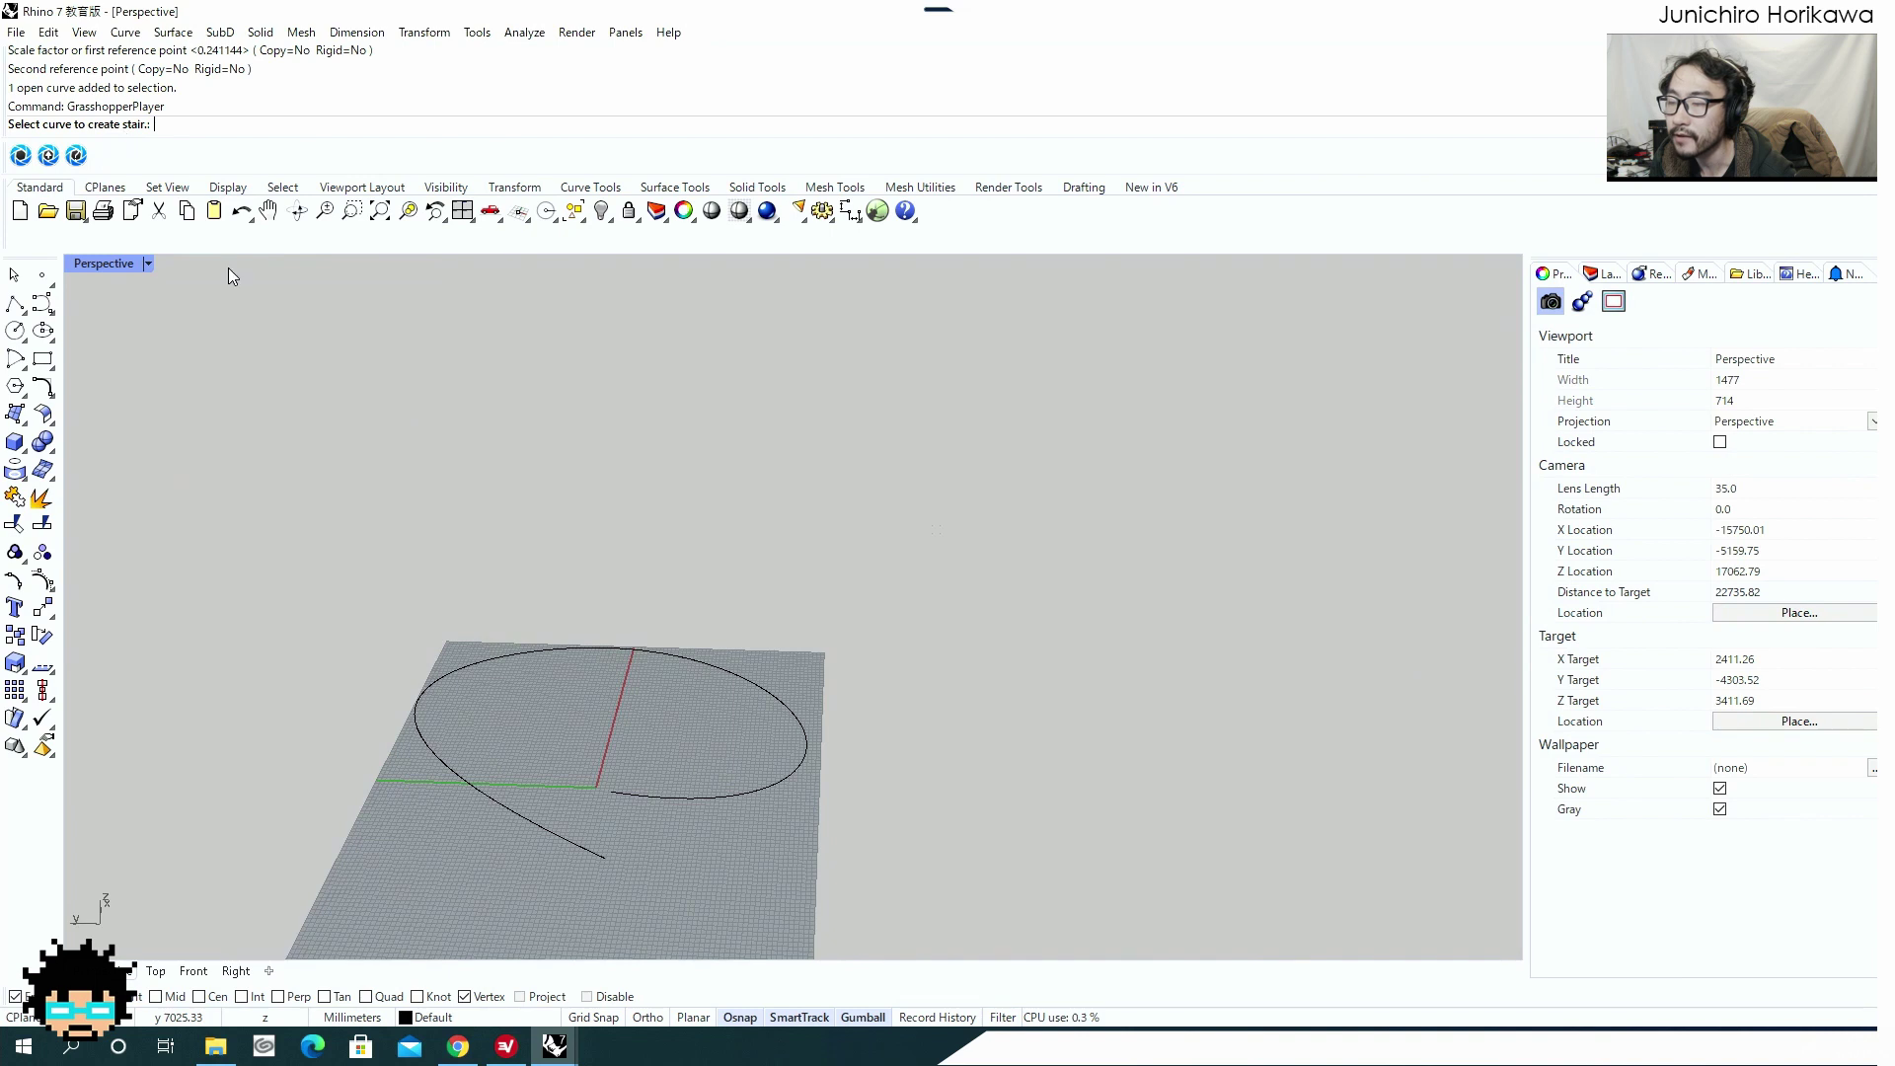
# Choose the open curve on the ground plane as the stair path and set the step depth to 300.
pyautogui.click(424, 663)
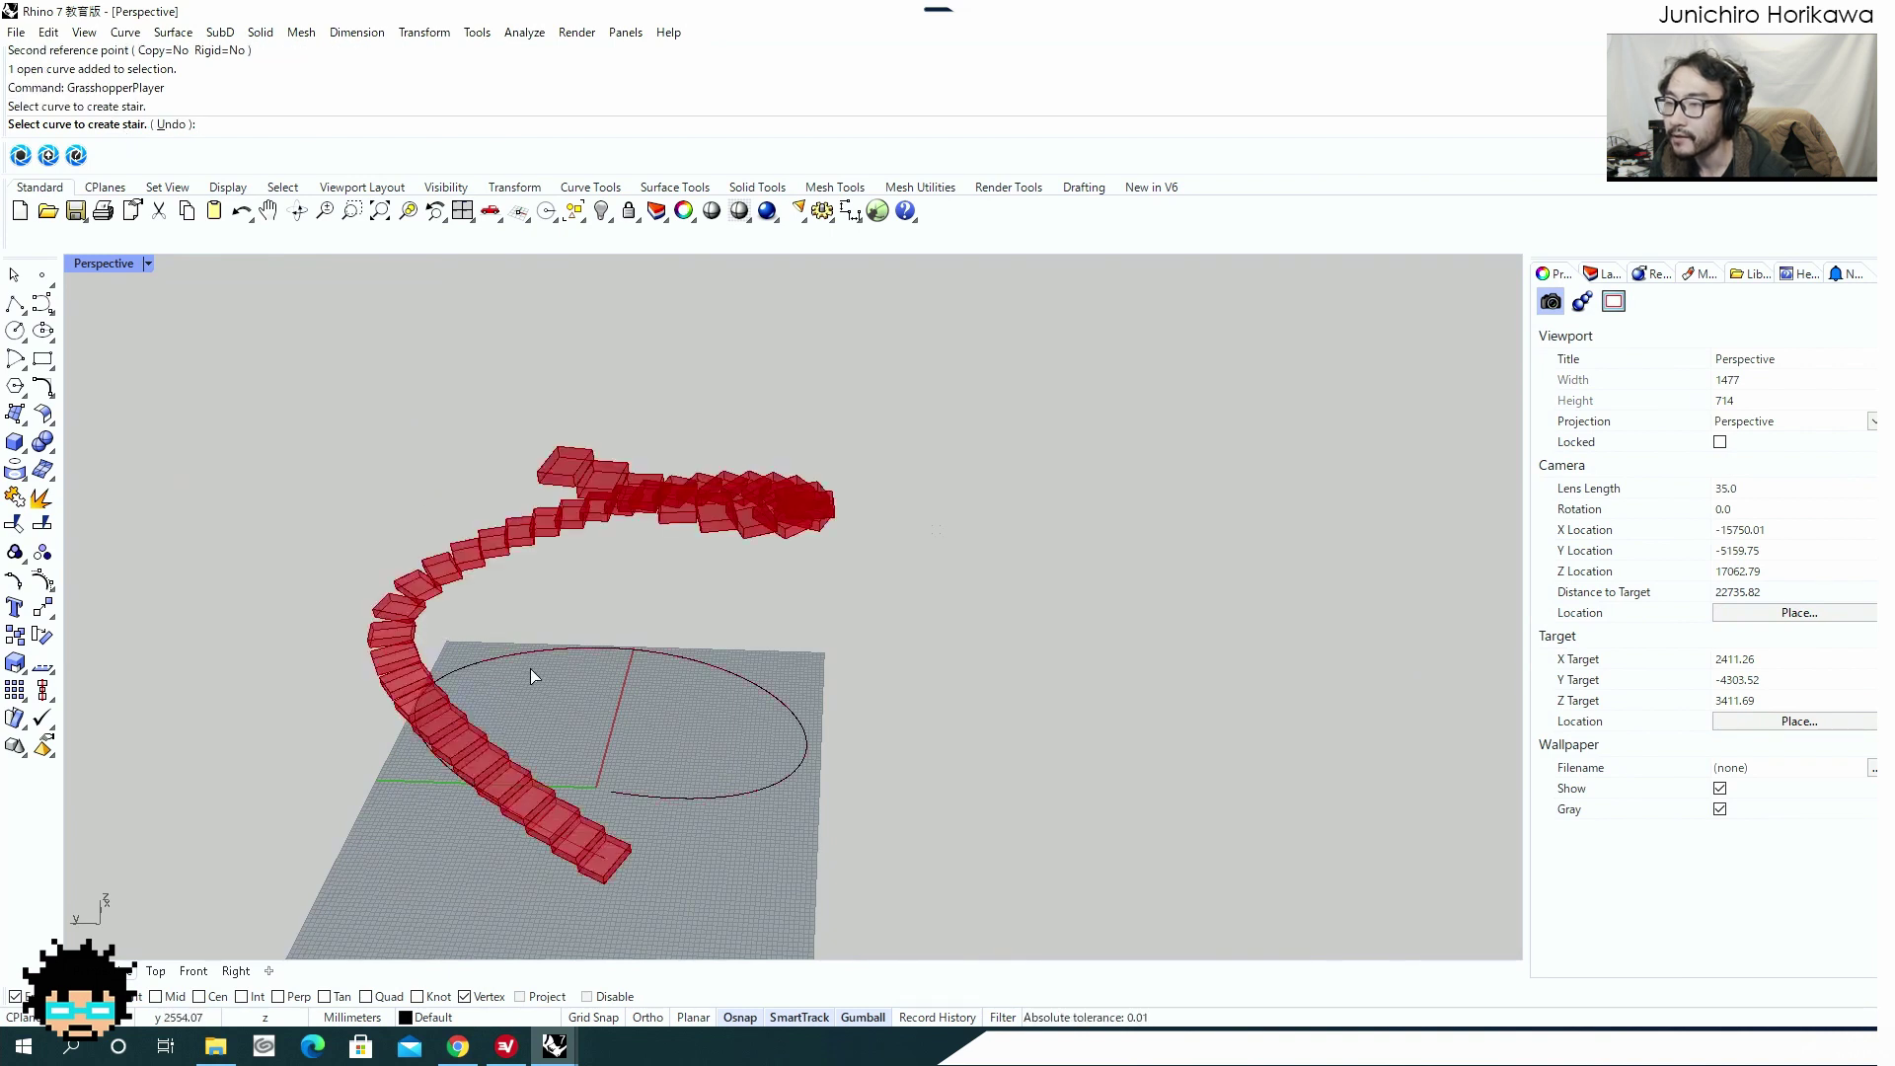
pyautogui.moveTo(685, 551); pyautogui.dragTo(598, 698, button='right')
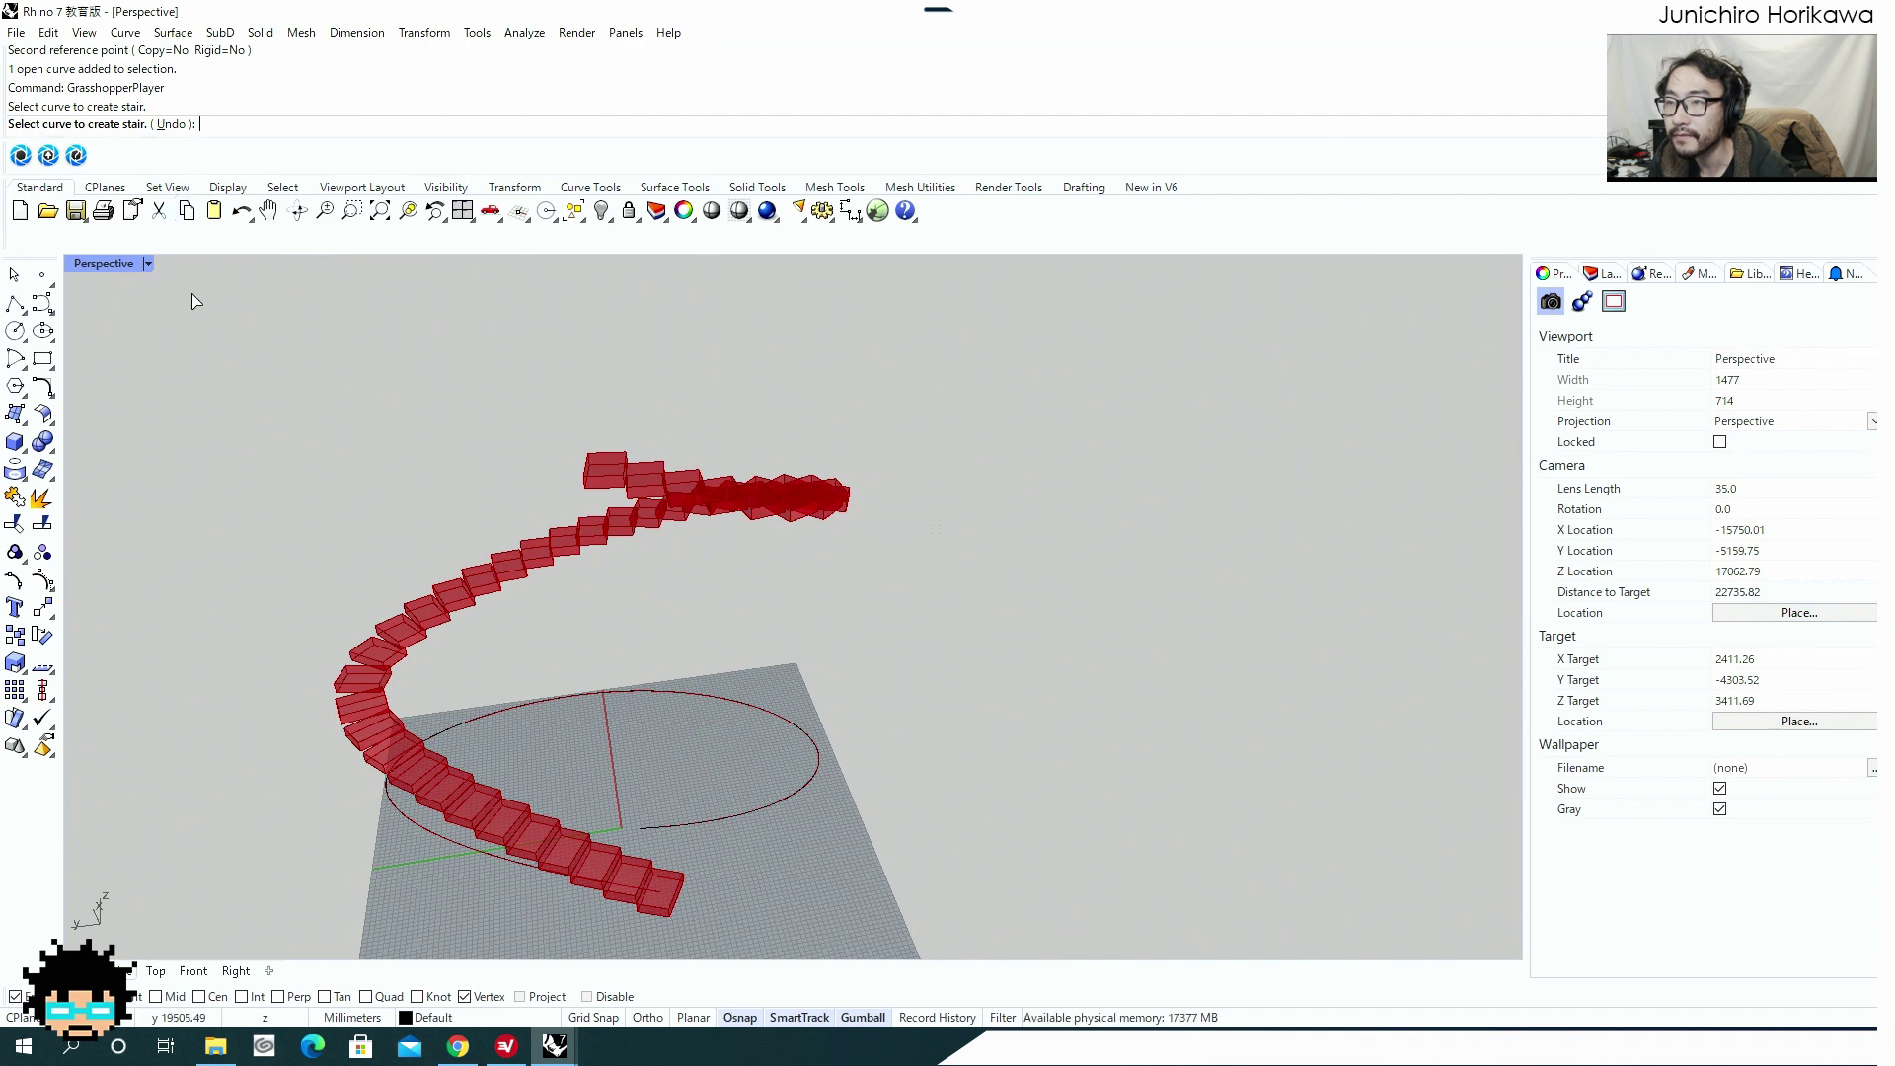
pyautogui.moveTo(229, 346); pyautogui.dragTo(261, 323, button='right')
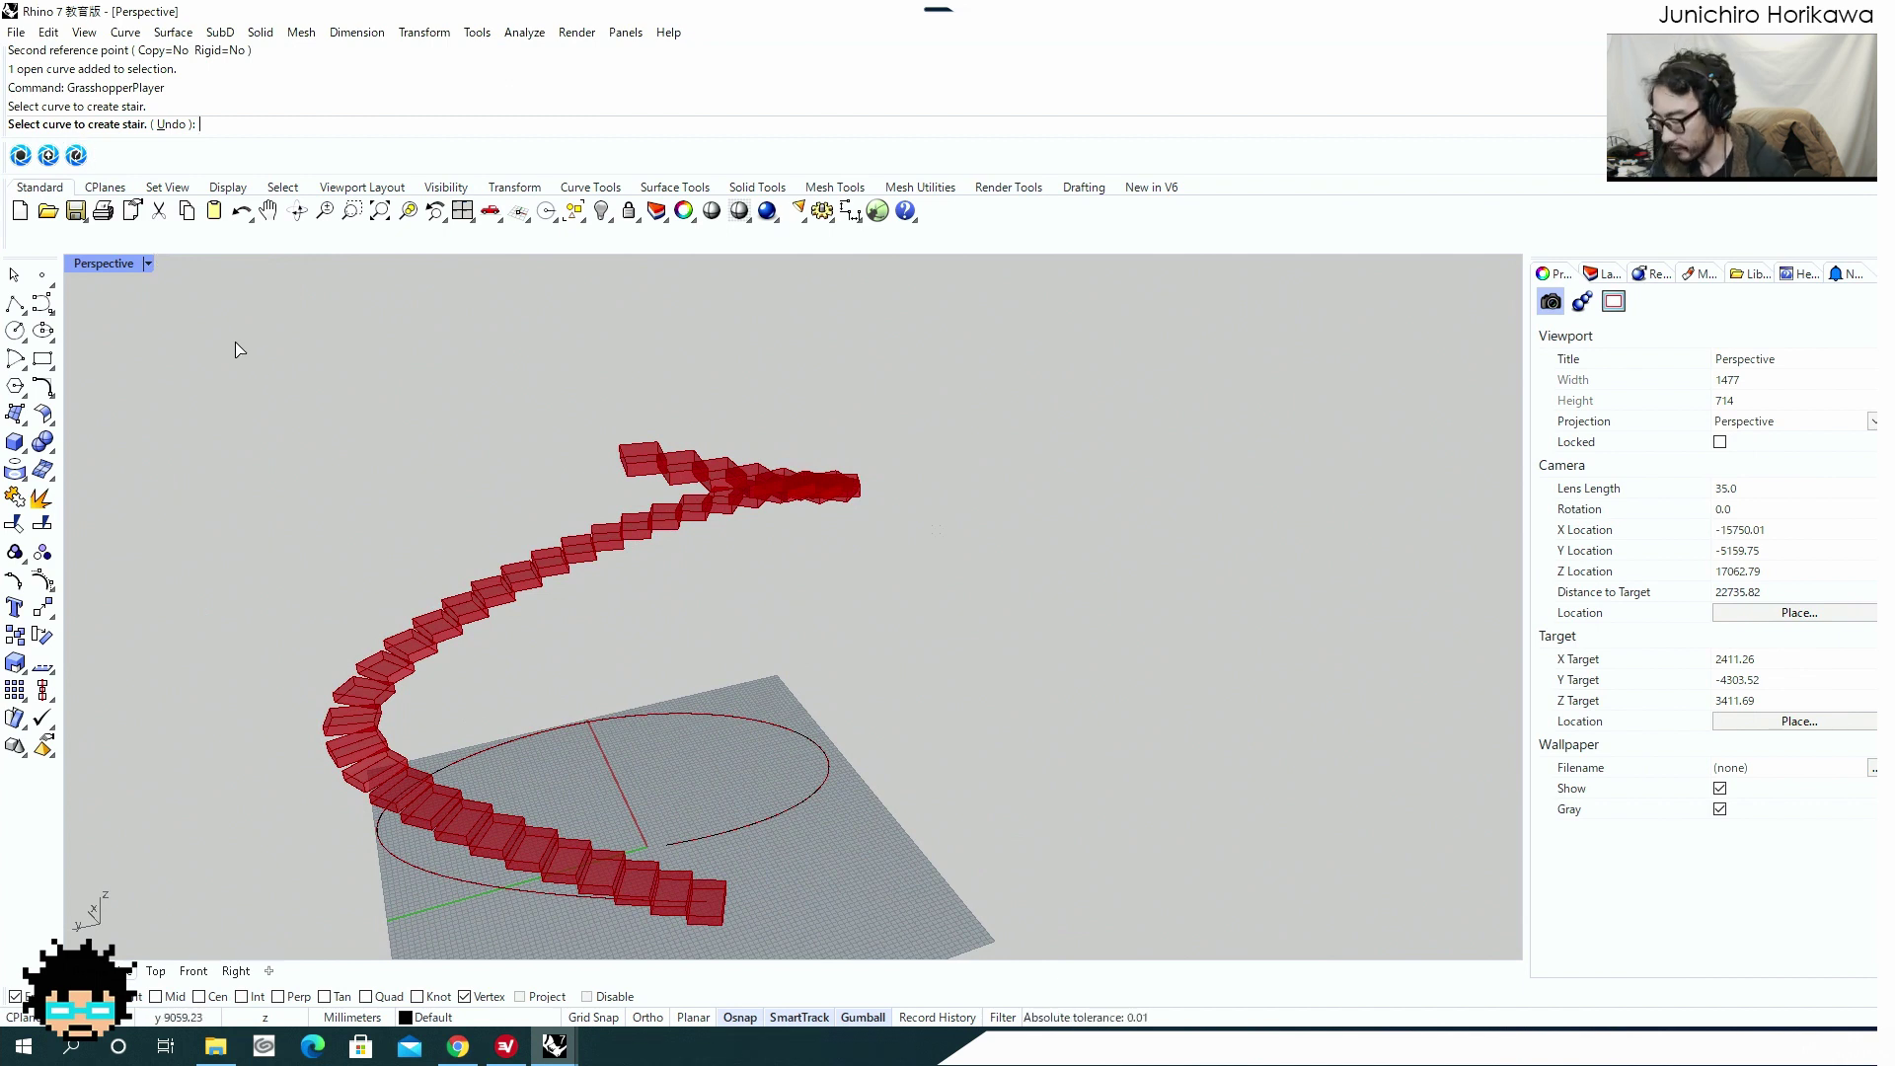
pyautogui.press('Return')
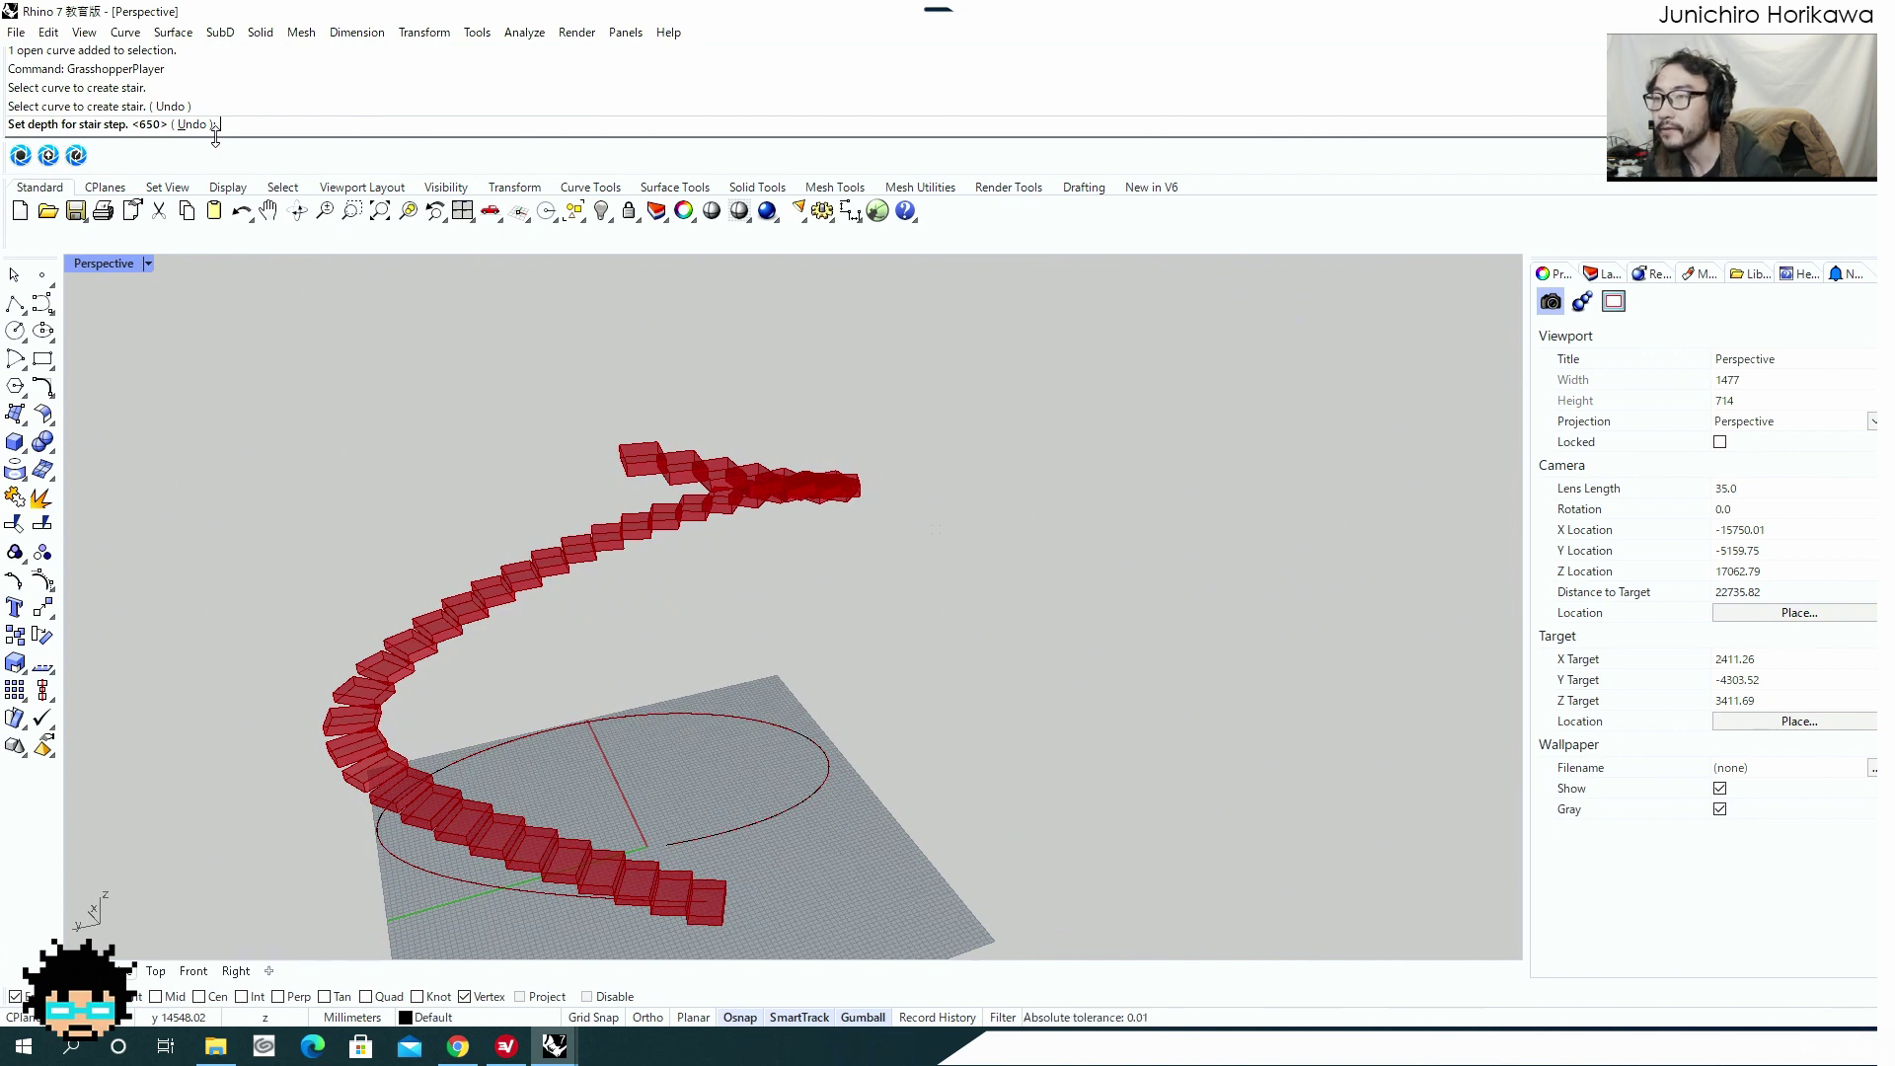
pyautogui.write('300')
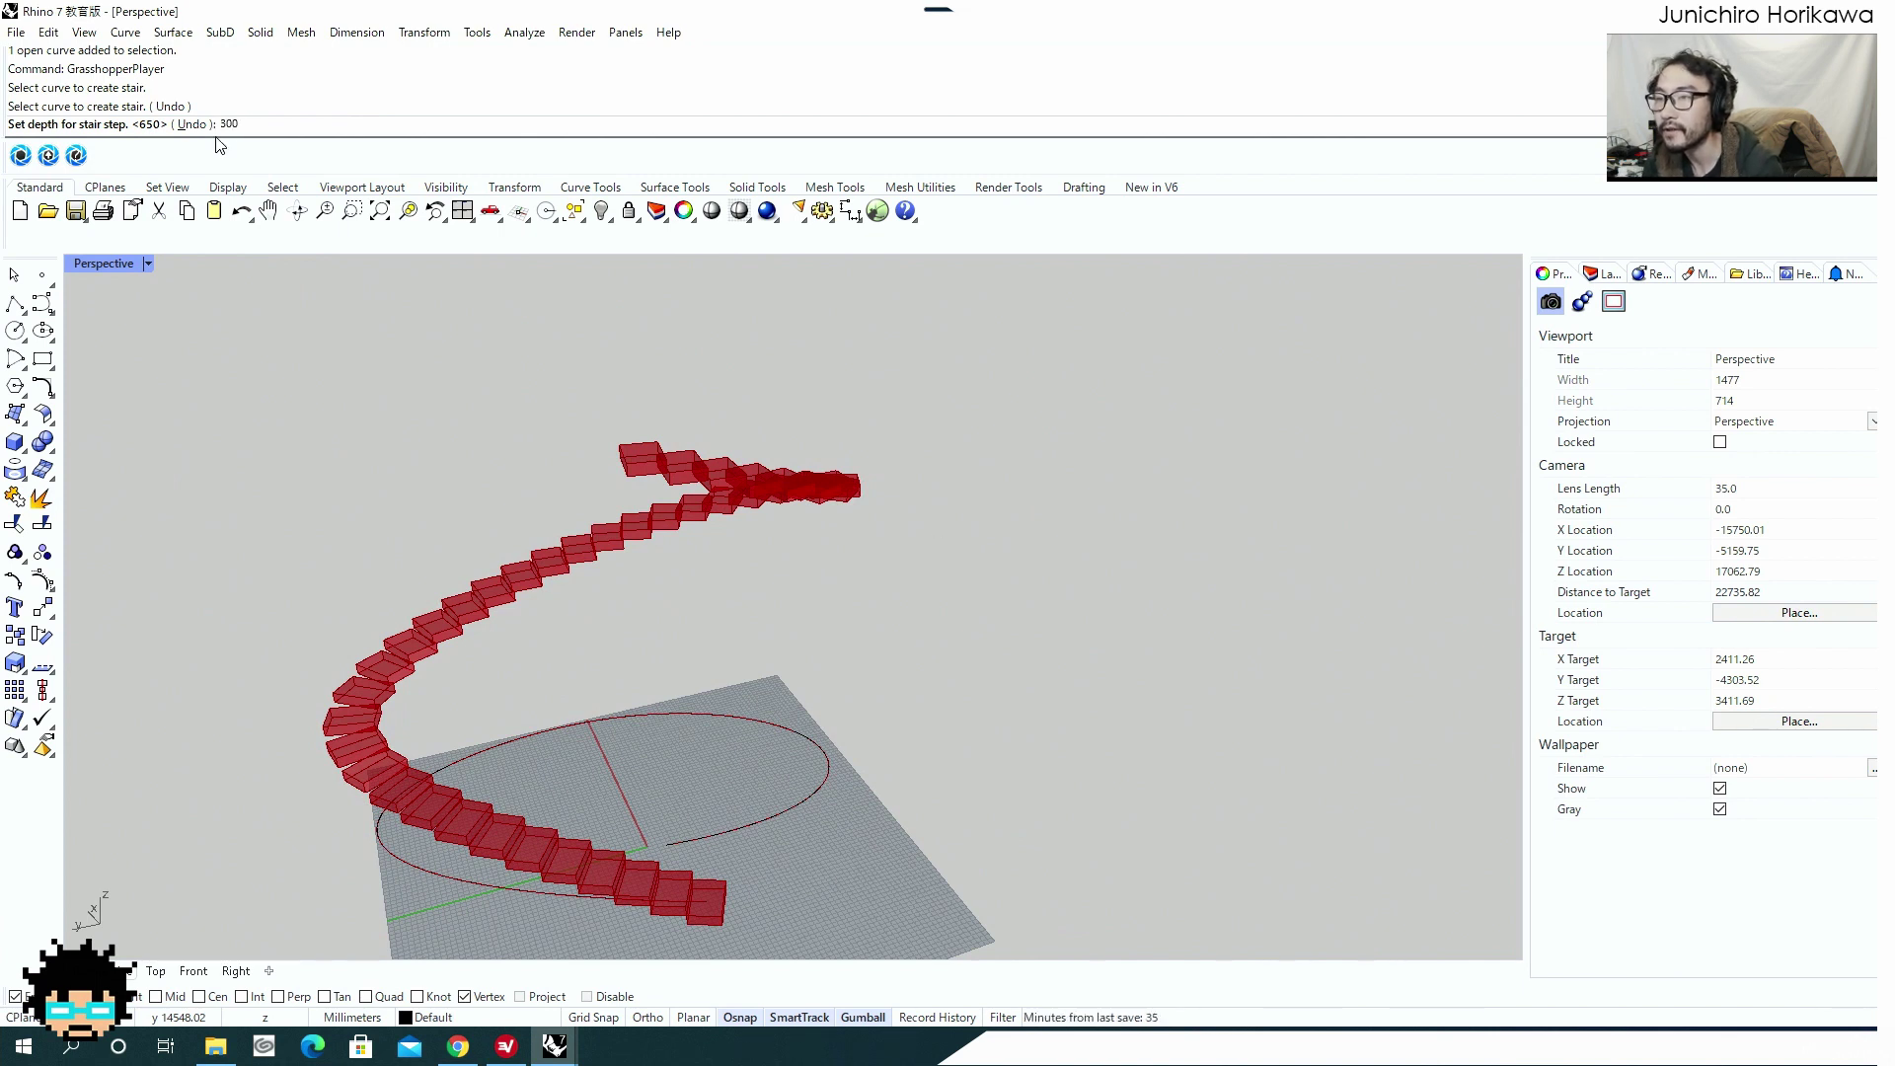
pyautogui.press('Return')
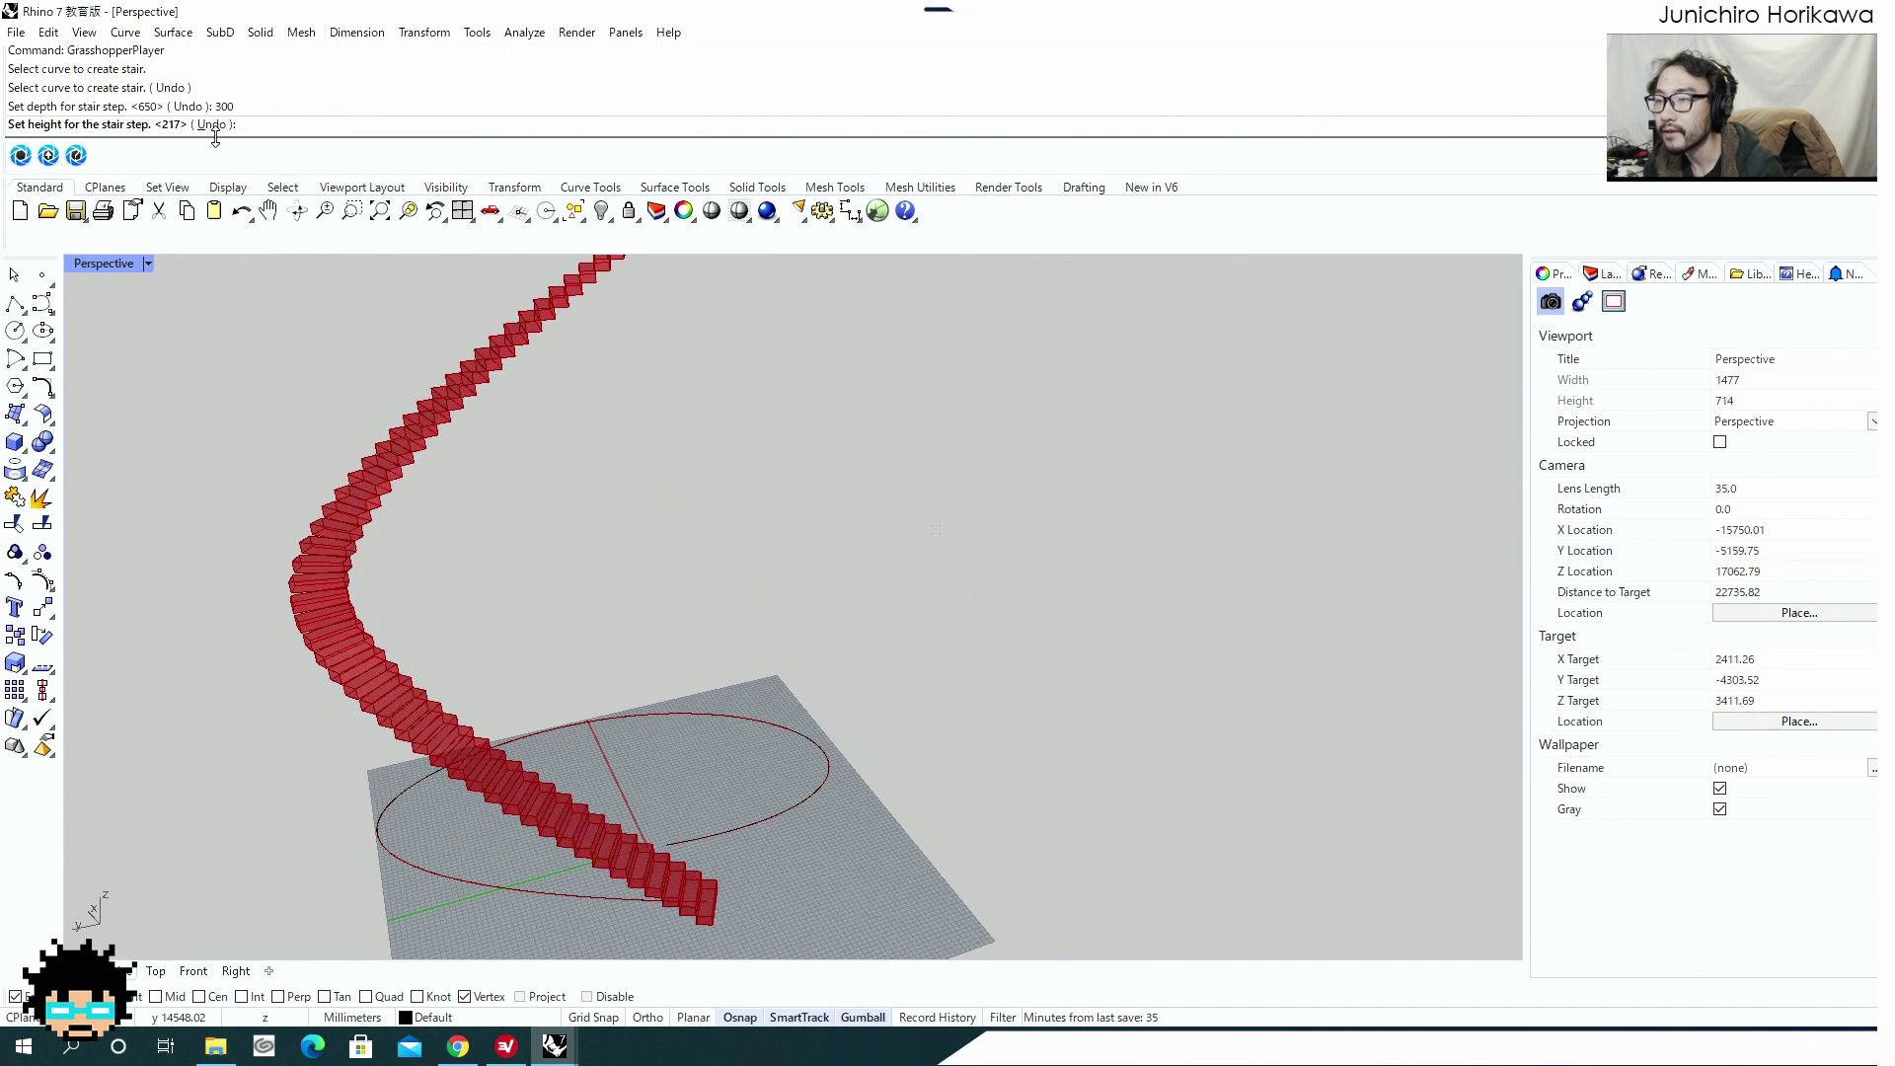
# Set the stair step height to 150 and the width to 1000, and bake the stair.
pyautogui.scroll(5, 707, 912)
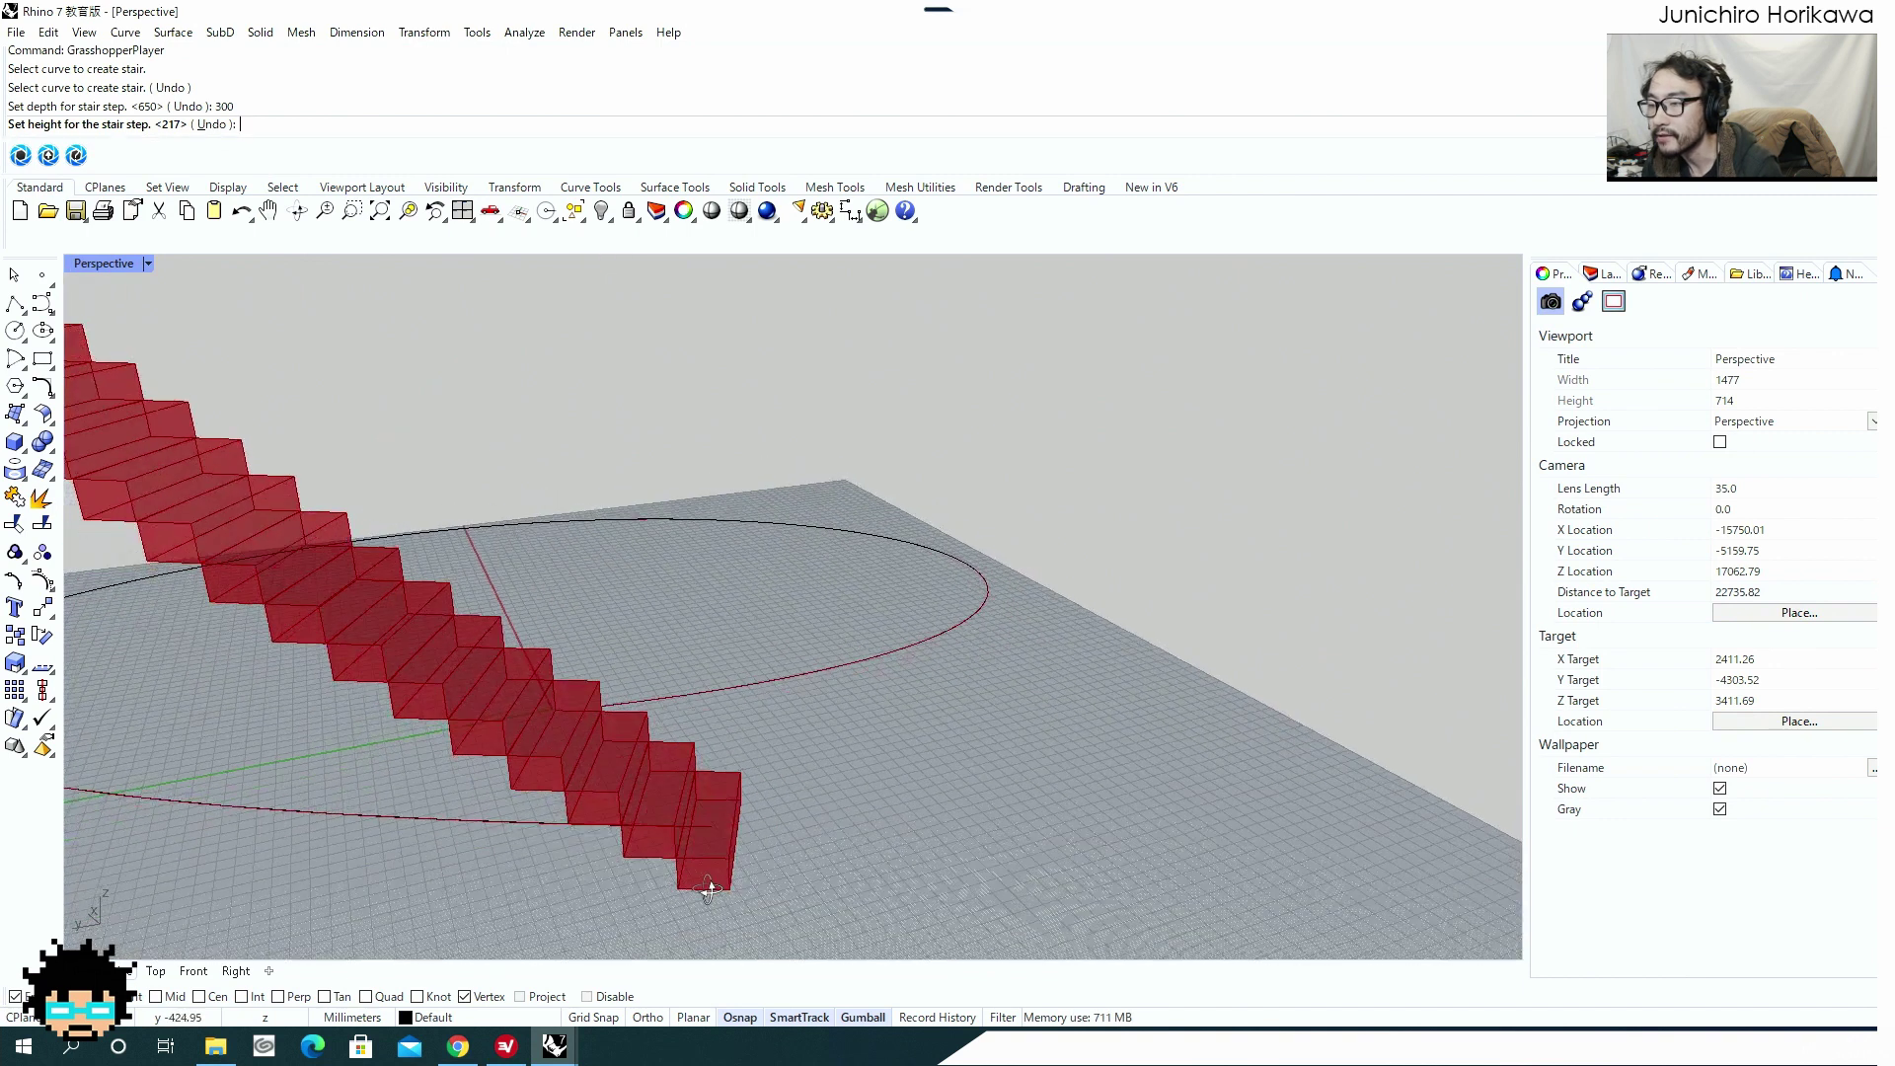
pyautogui.scroll(-8, 728, 835)
pyautogui.scroll(3, 726, 834)
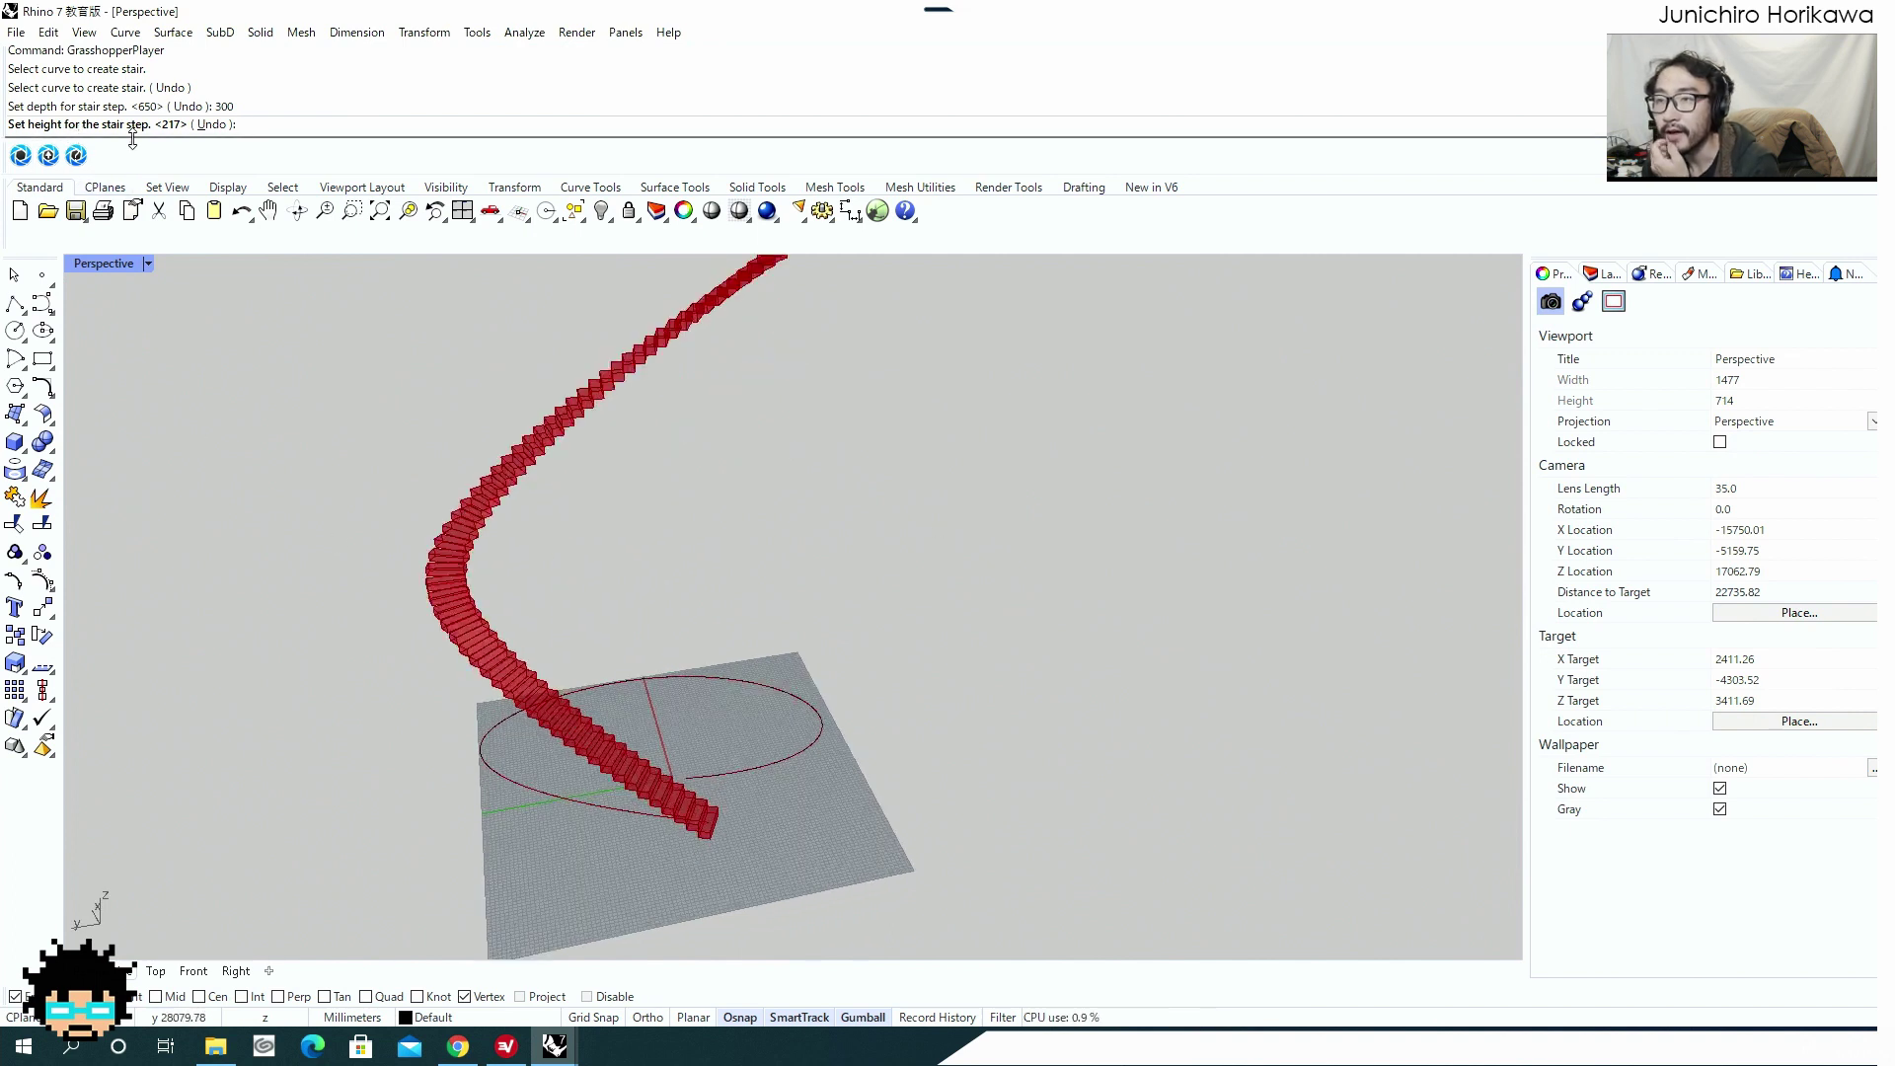
pyautogui.write('150')
pyautogui.press('Return')
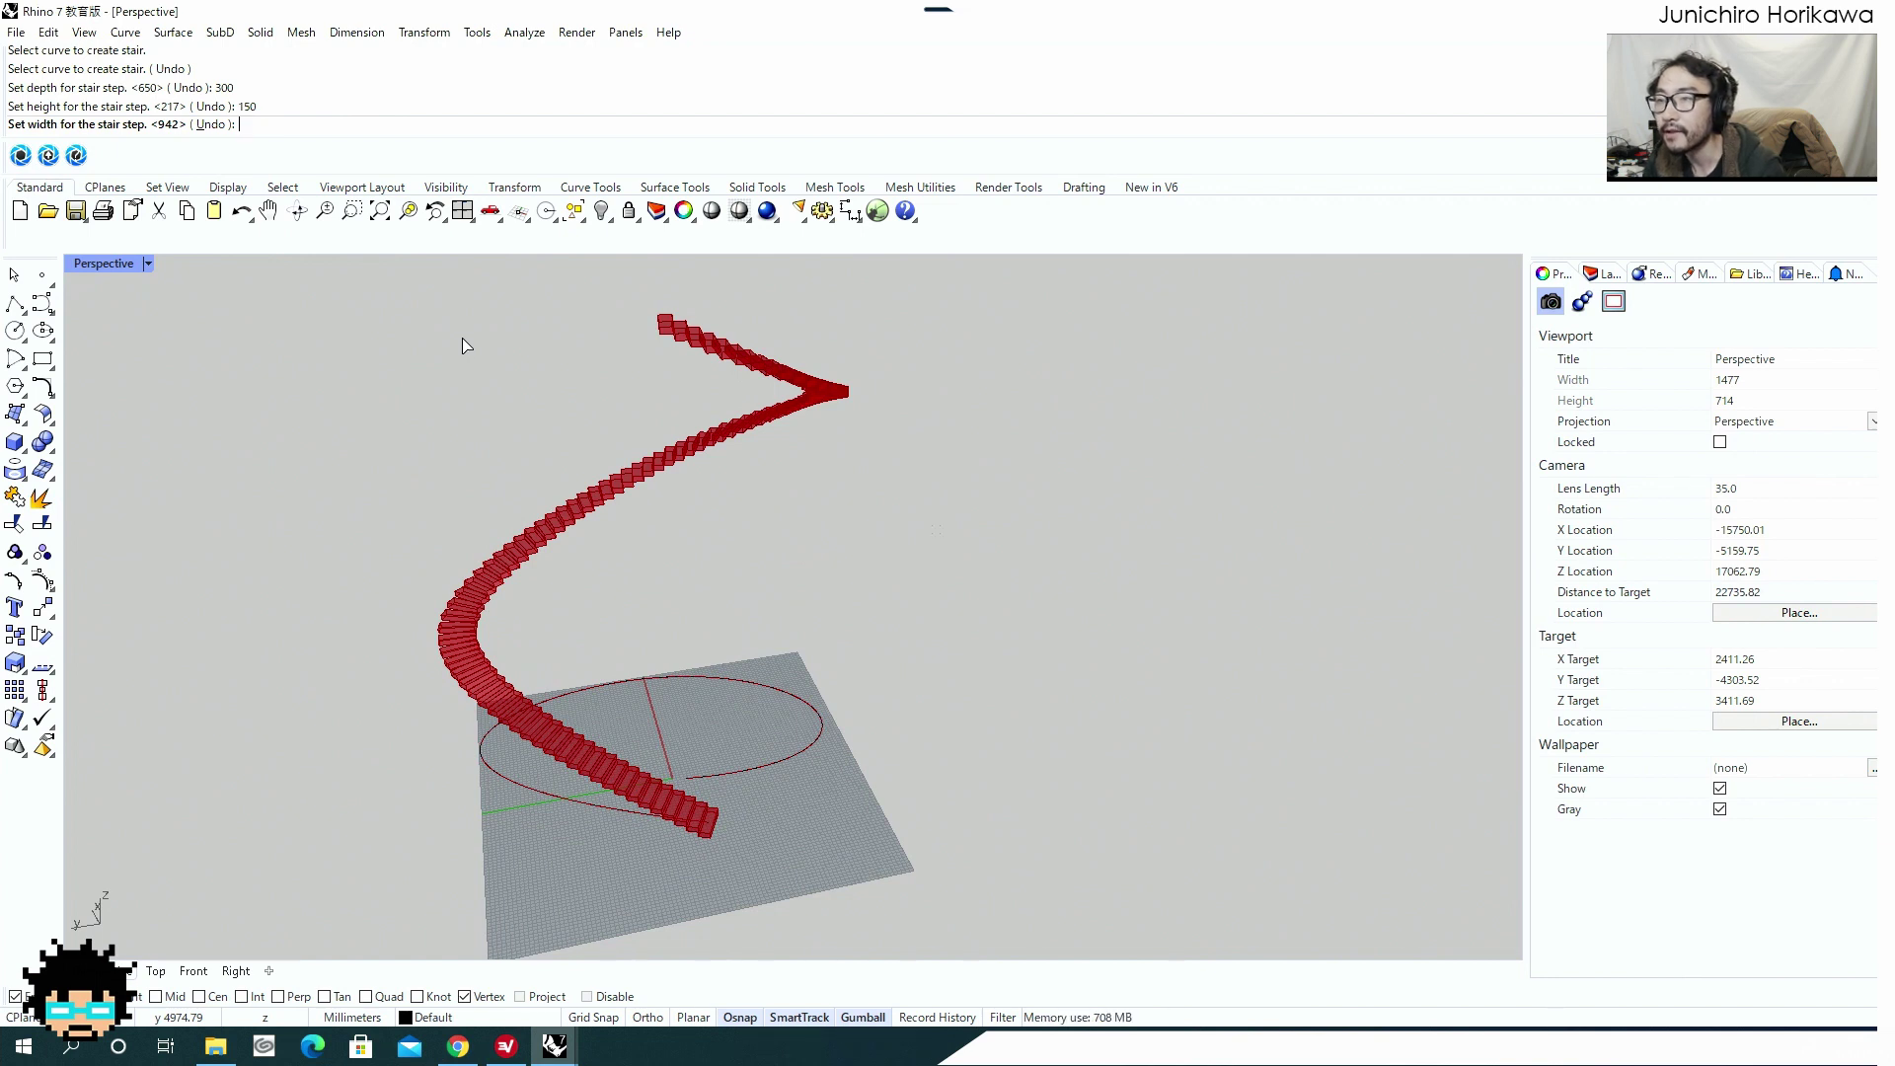
pyautogui.press('Return')
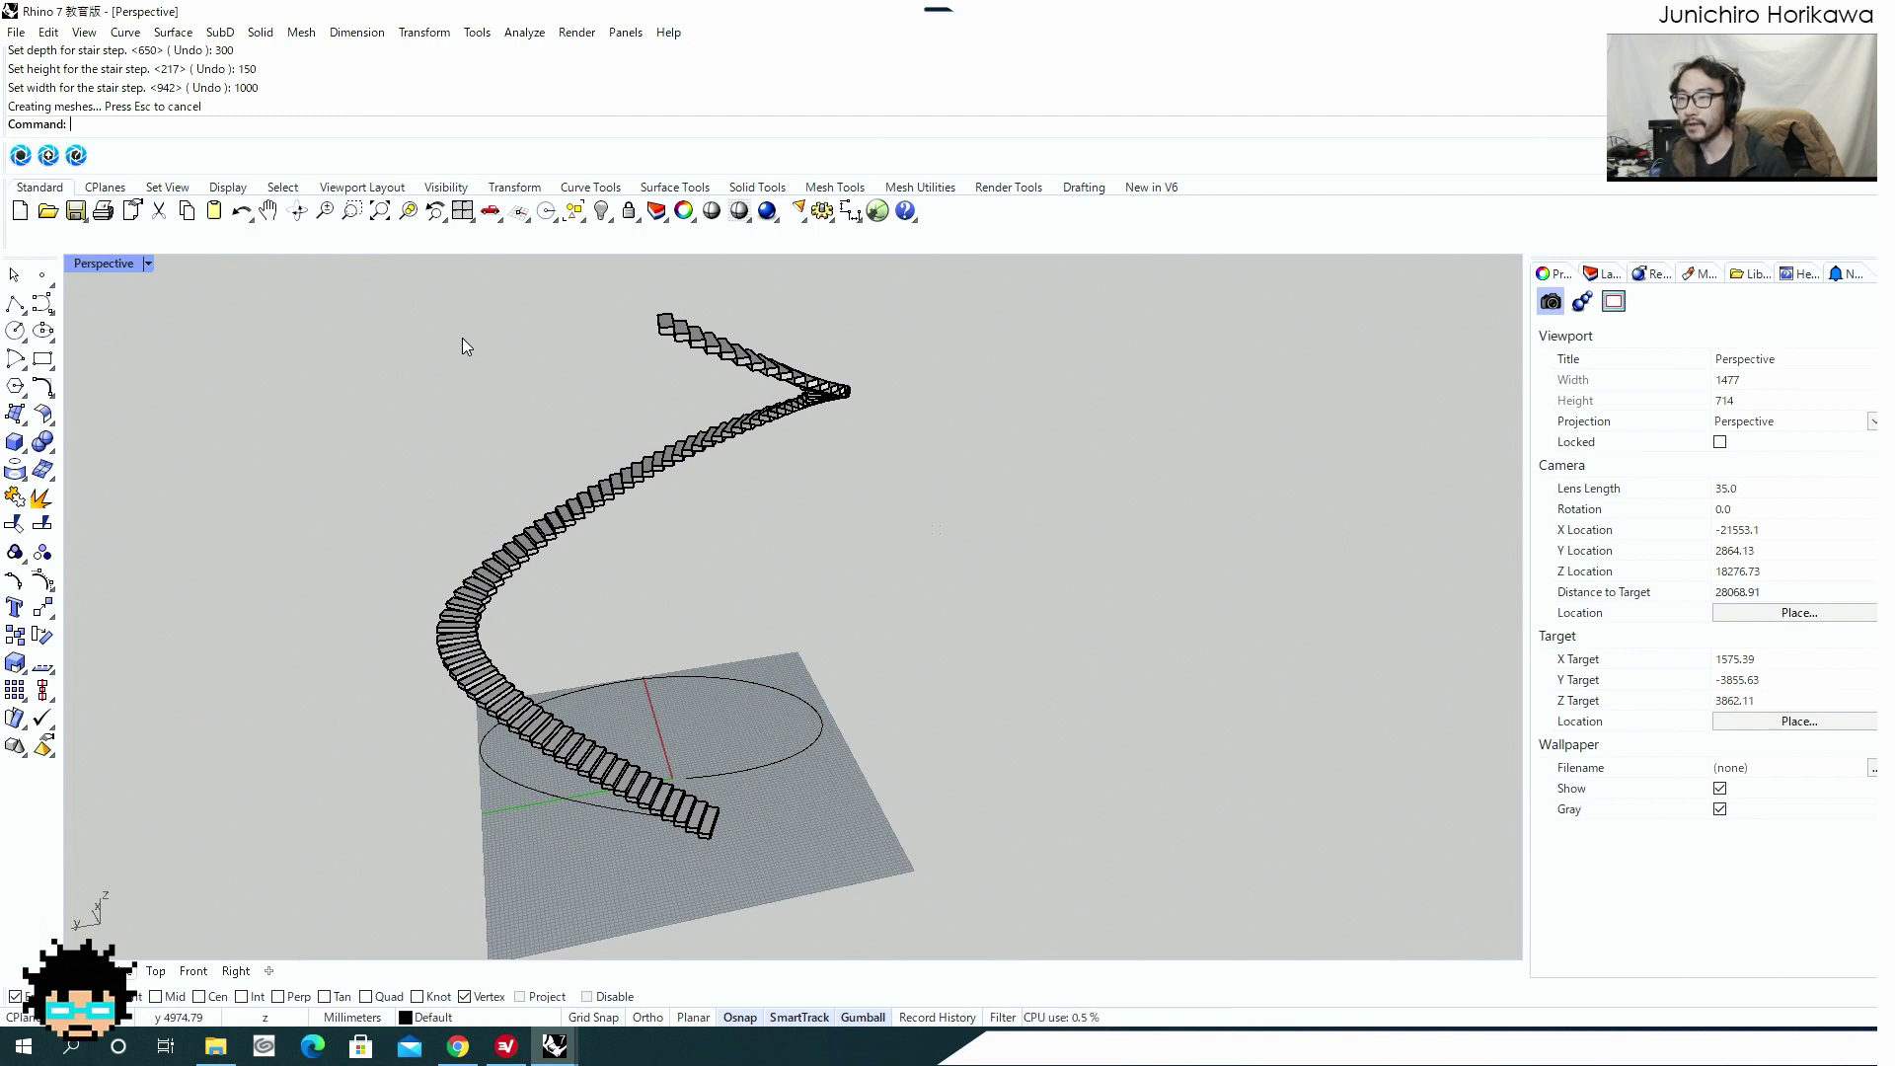
# Examine the shape of the baked stair and its steps from several angles.
pyautogui.moveTo(554, 599); pyautogui.dragTo(523, 573, button='right')
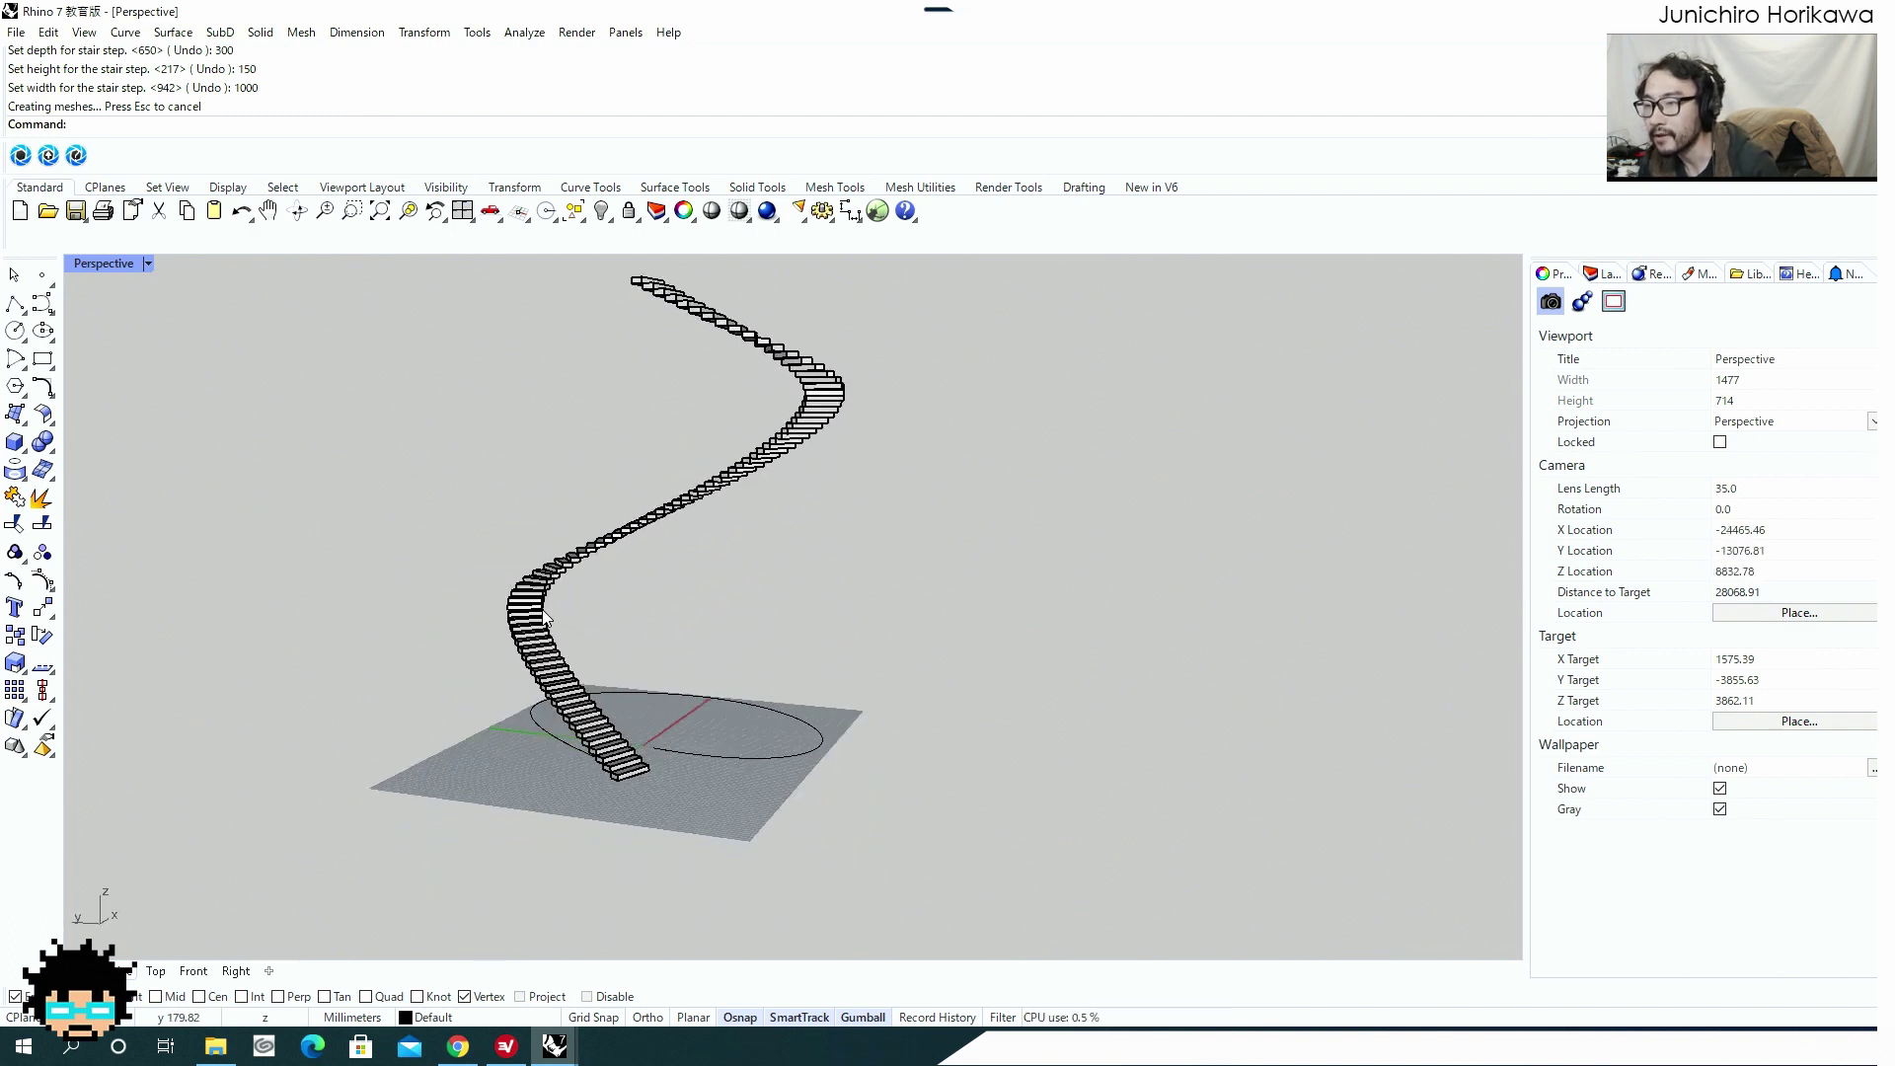
pyautogui.scroll(8, 569, 636)
pyautogui.moveTo(568, 637); pyautogui.dragTo(574, 741, button='right')
pyautogui.scroll(-8, 730, 549)
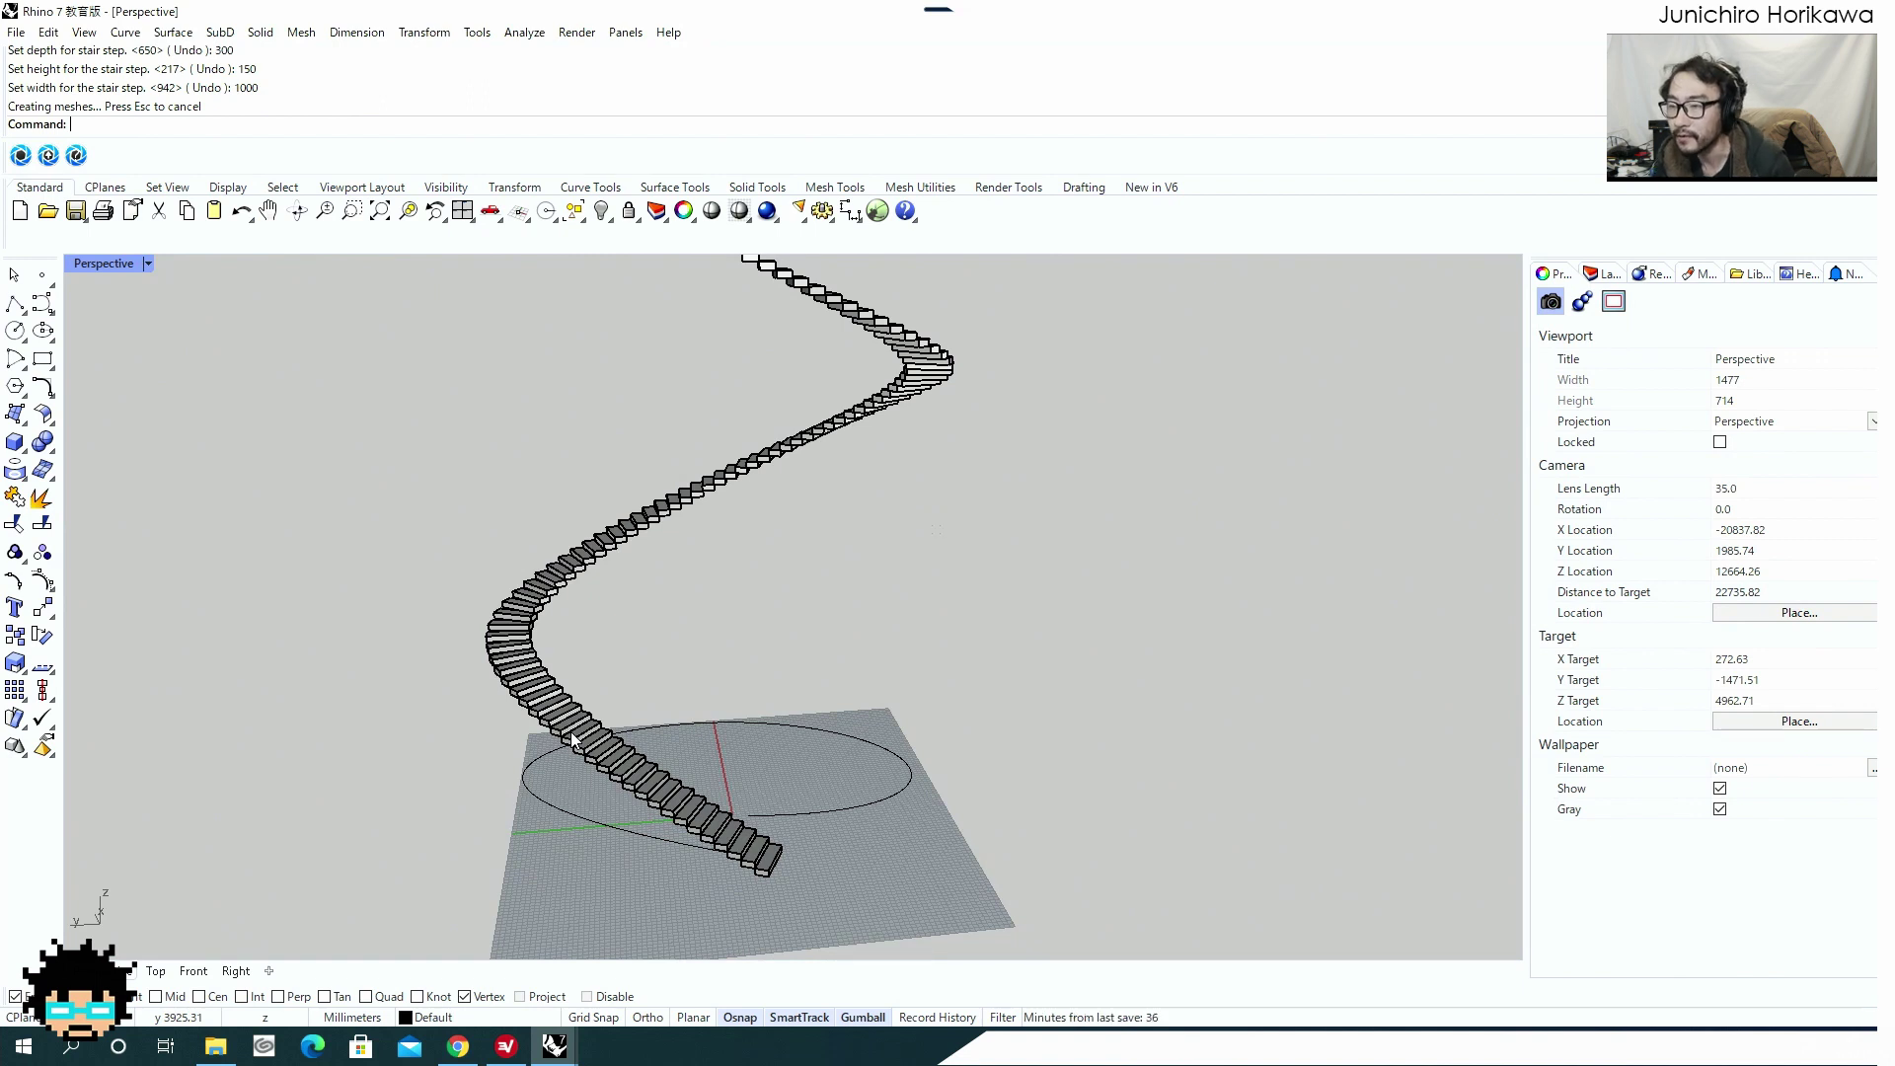
pyautogui.moveTo(572, 738); pyautogui.dragTo(588, 582, button='right')
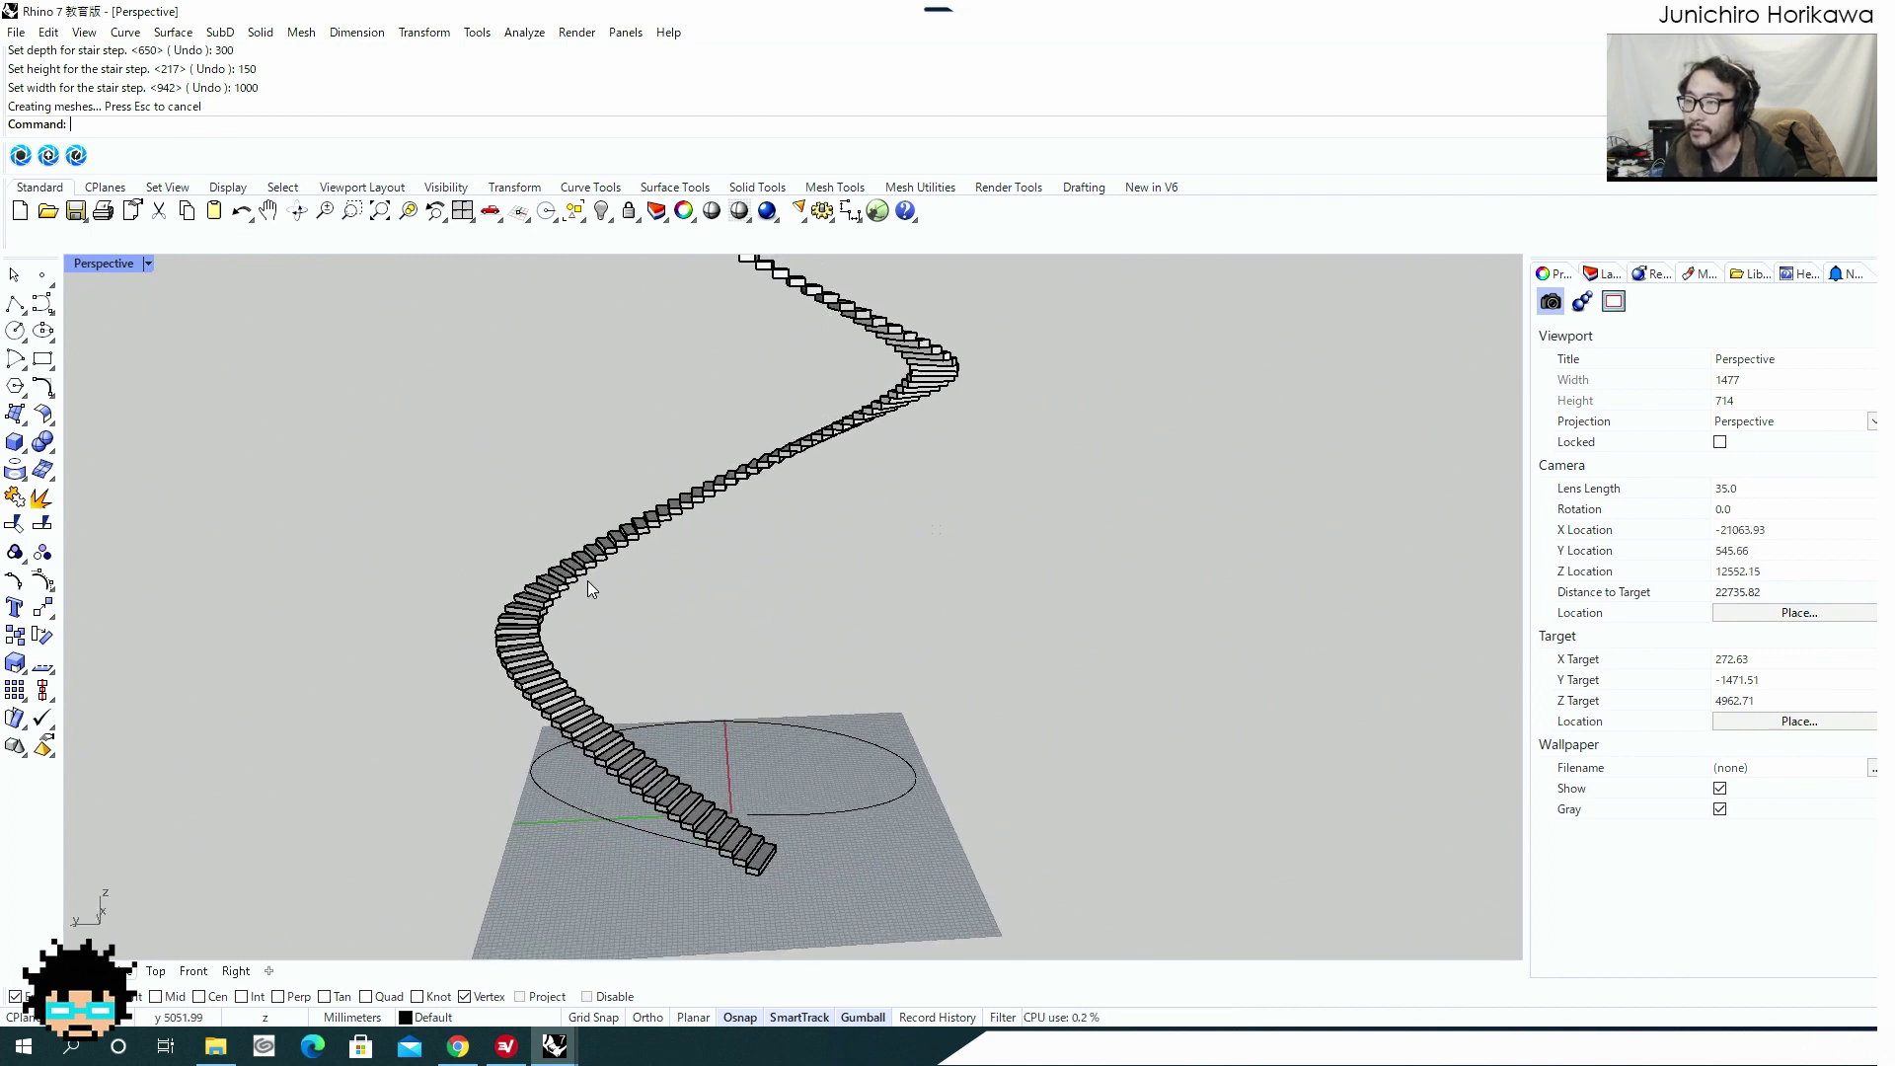
pyautogui.moveTo(589, 580); pyautogui.dragTo(716, 691, button='right')
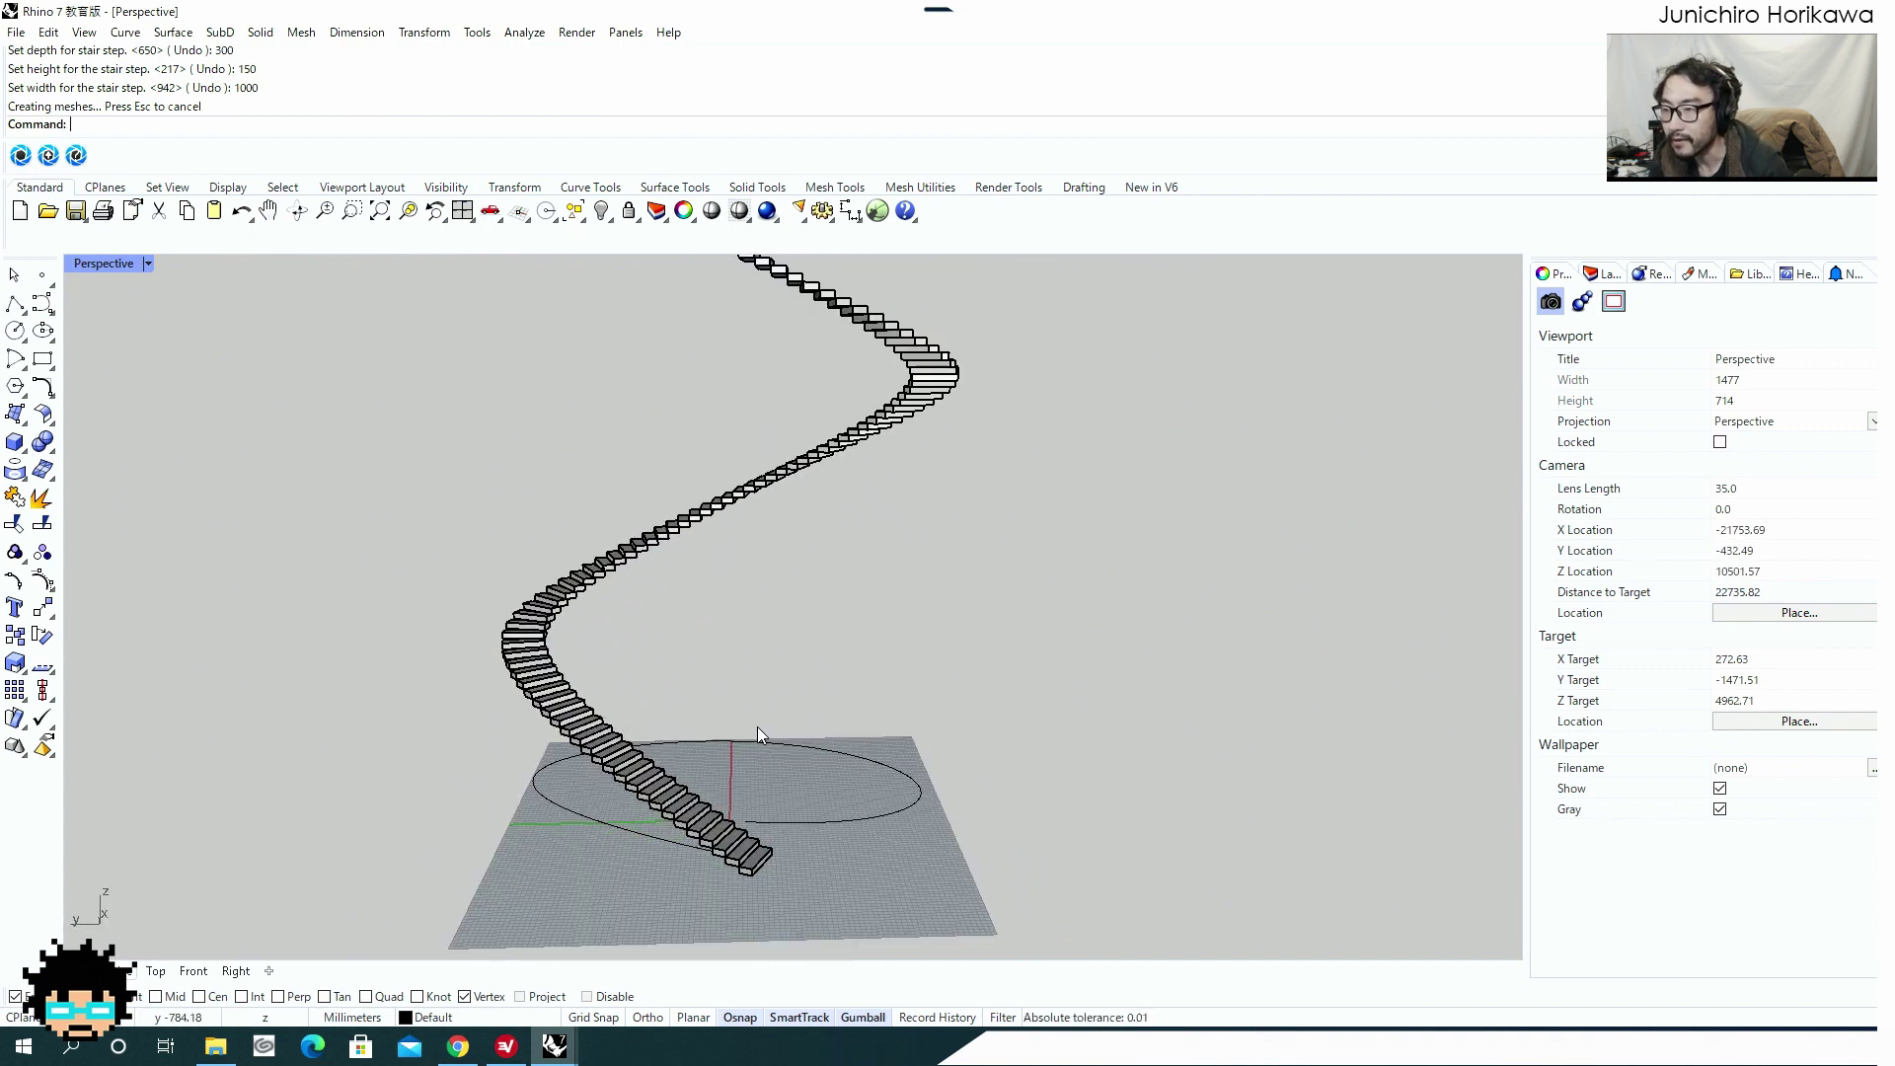
pyautogui.write('Grasshopp')
pyautogui.press('BackSpace')
pyautogui.press('BackSpace')
pyautogui.press('BackSpace')
pyautogui.press('BackSpace')
pyautogui.press('BackSpace')
pyautogui.write('sshopepr')
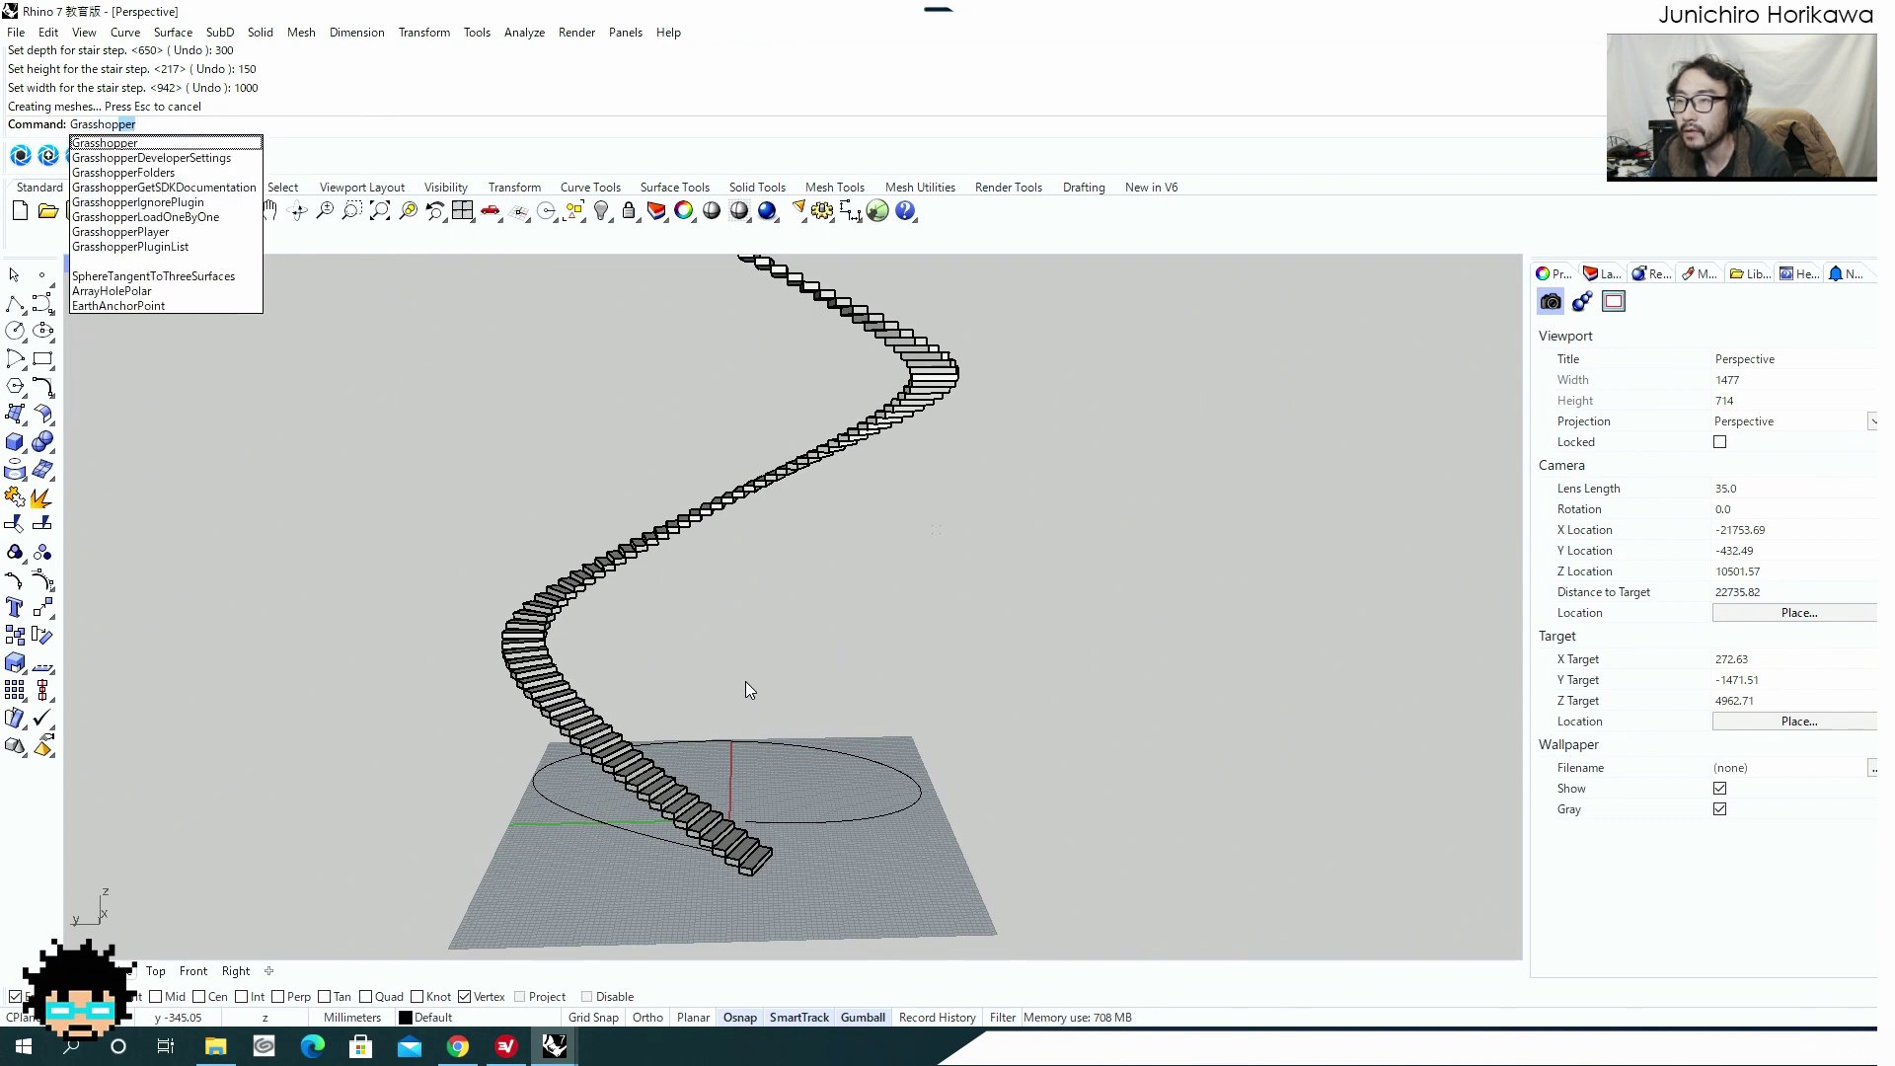
pyautogui.press('Return')
# Run the GrasshopperPlayer command again and load parametricstair.gh from the desktop.
pyautogui.write('Grasshopper')
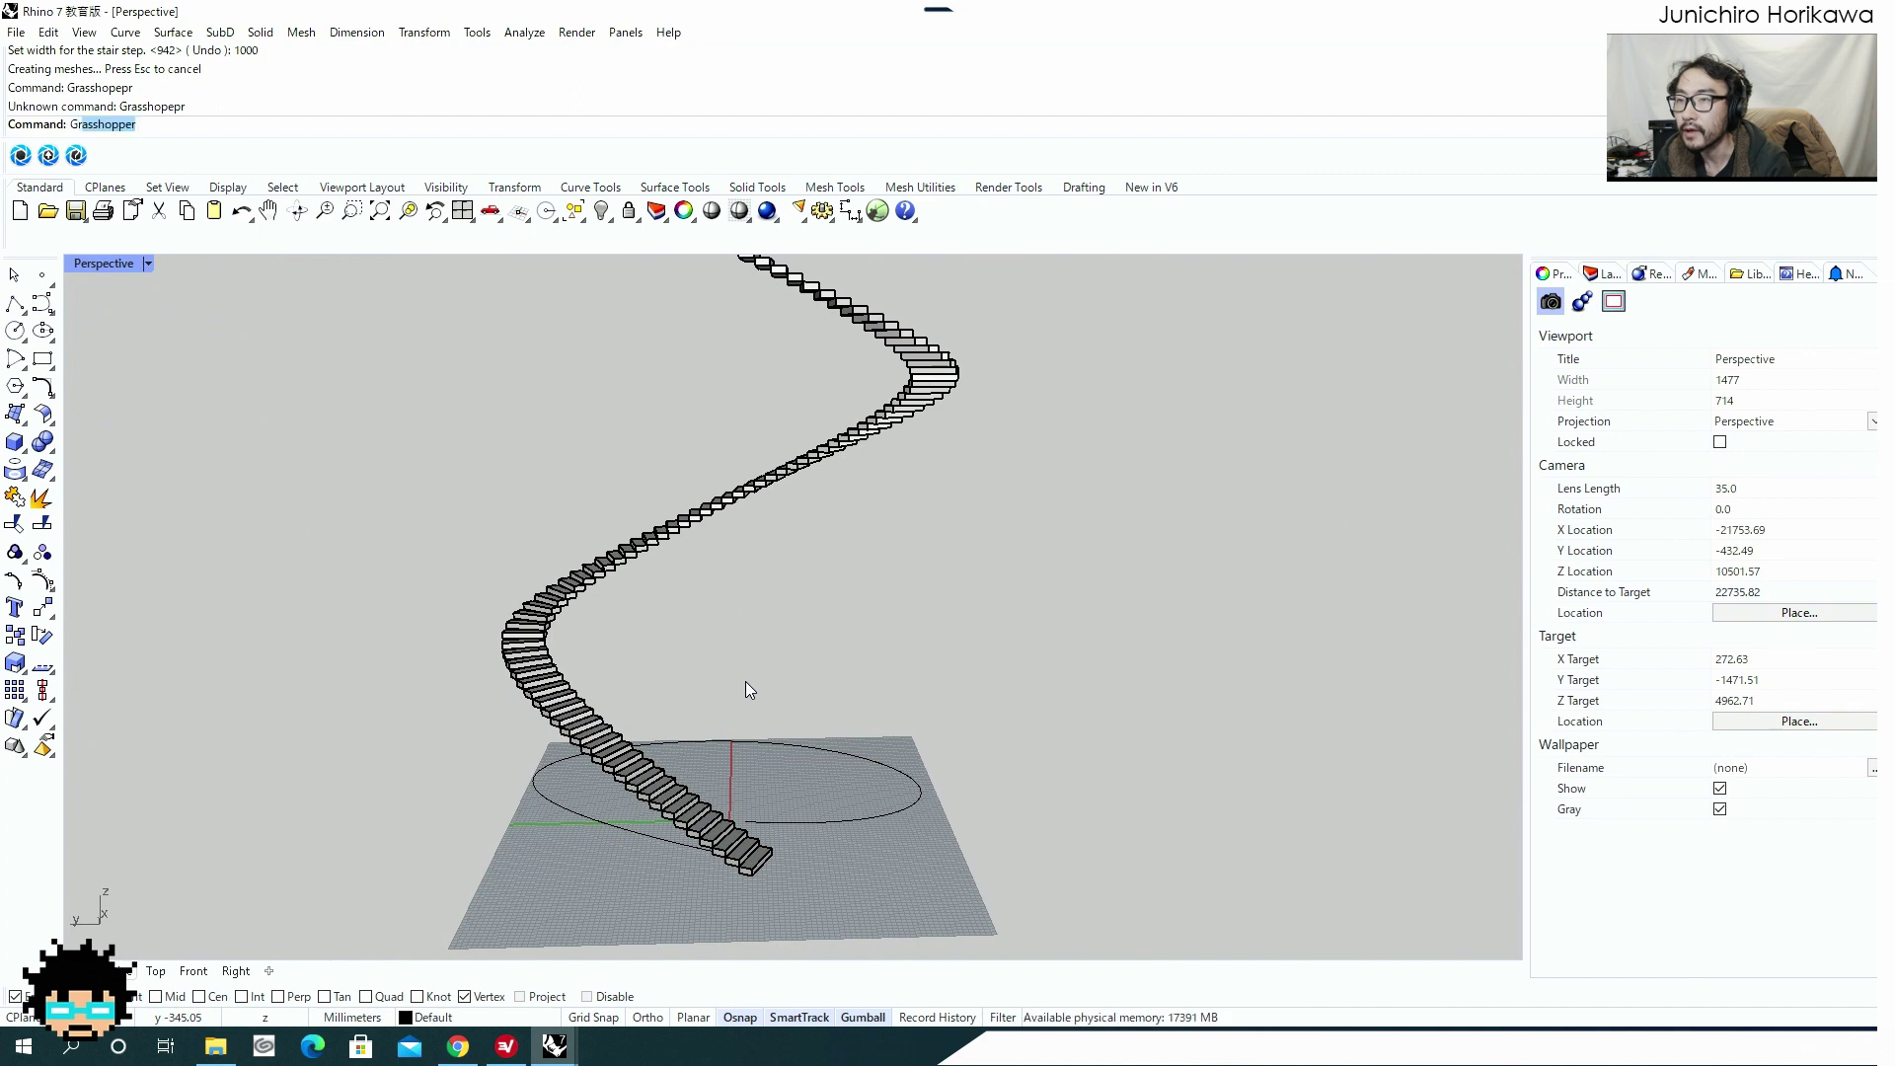
pyautogui.write('Player')
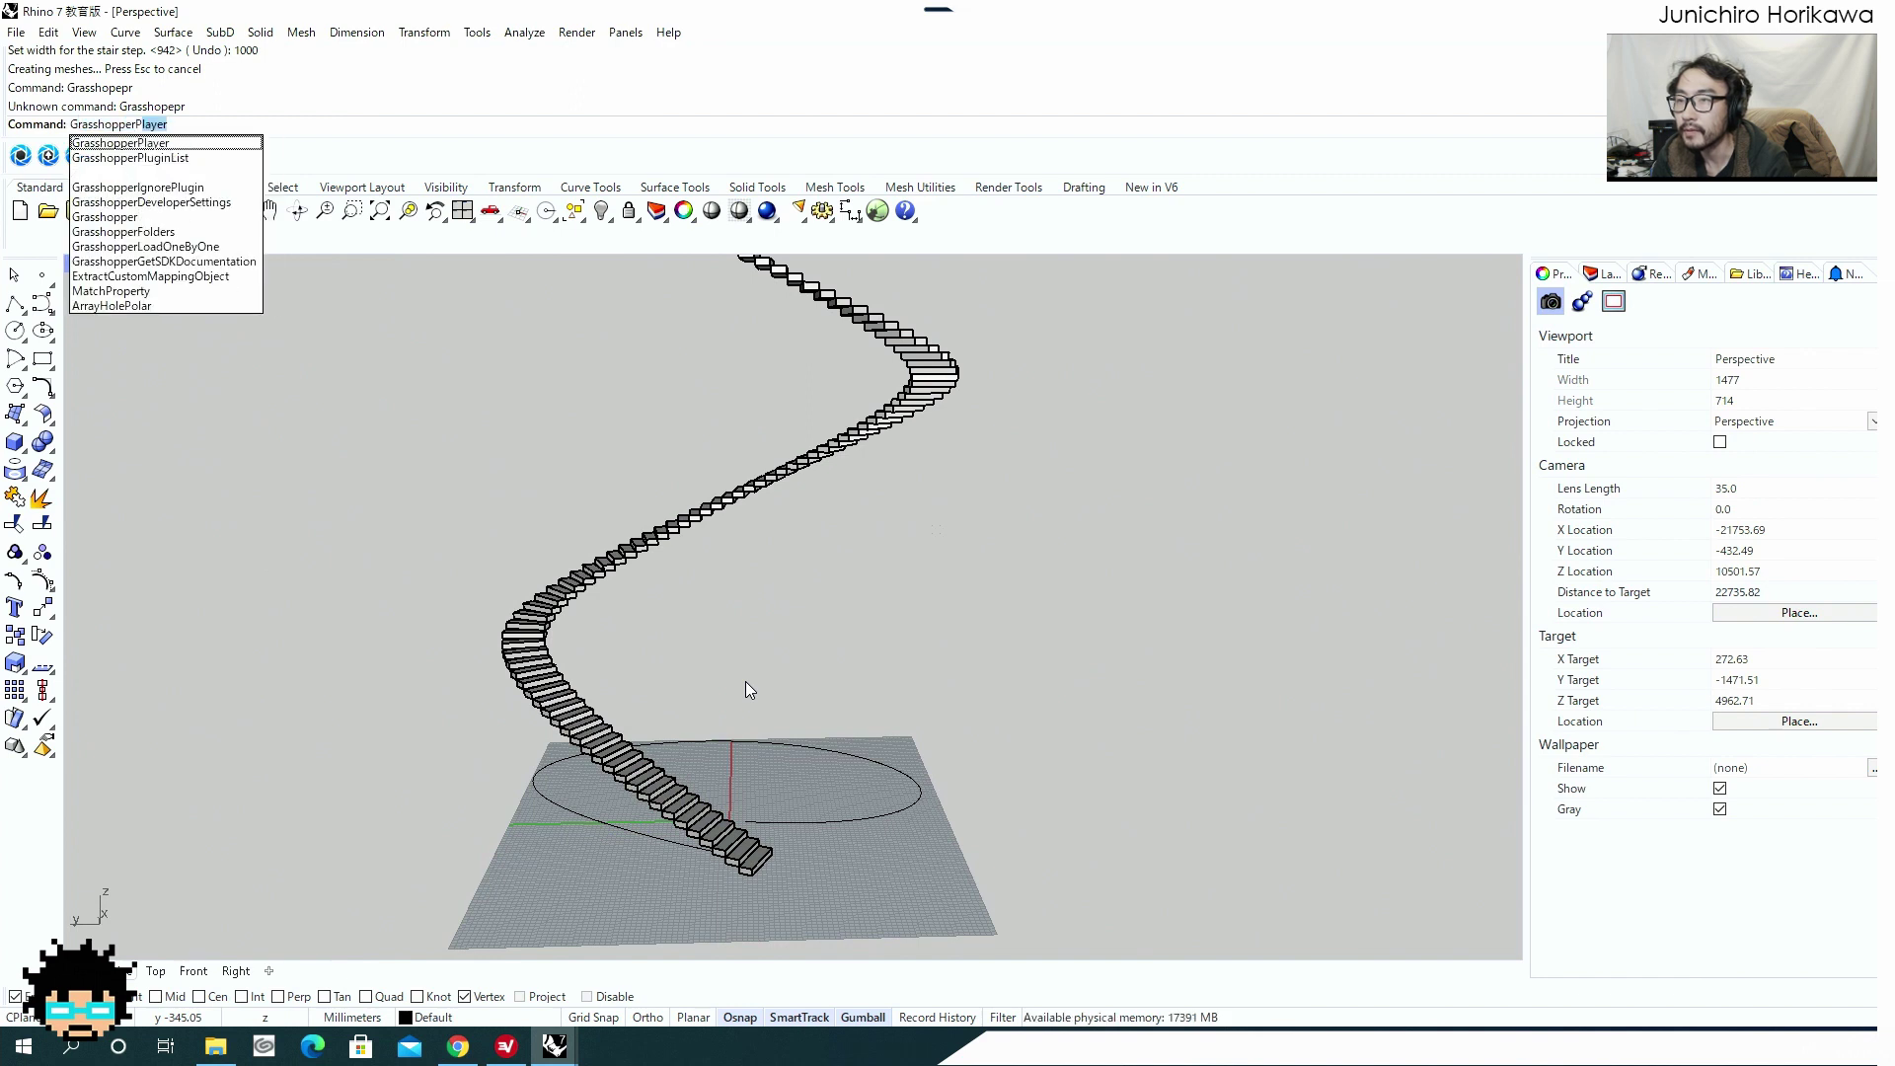
pyautogui.press('Return')
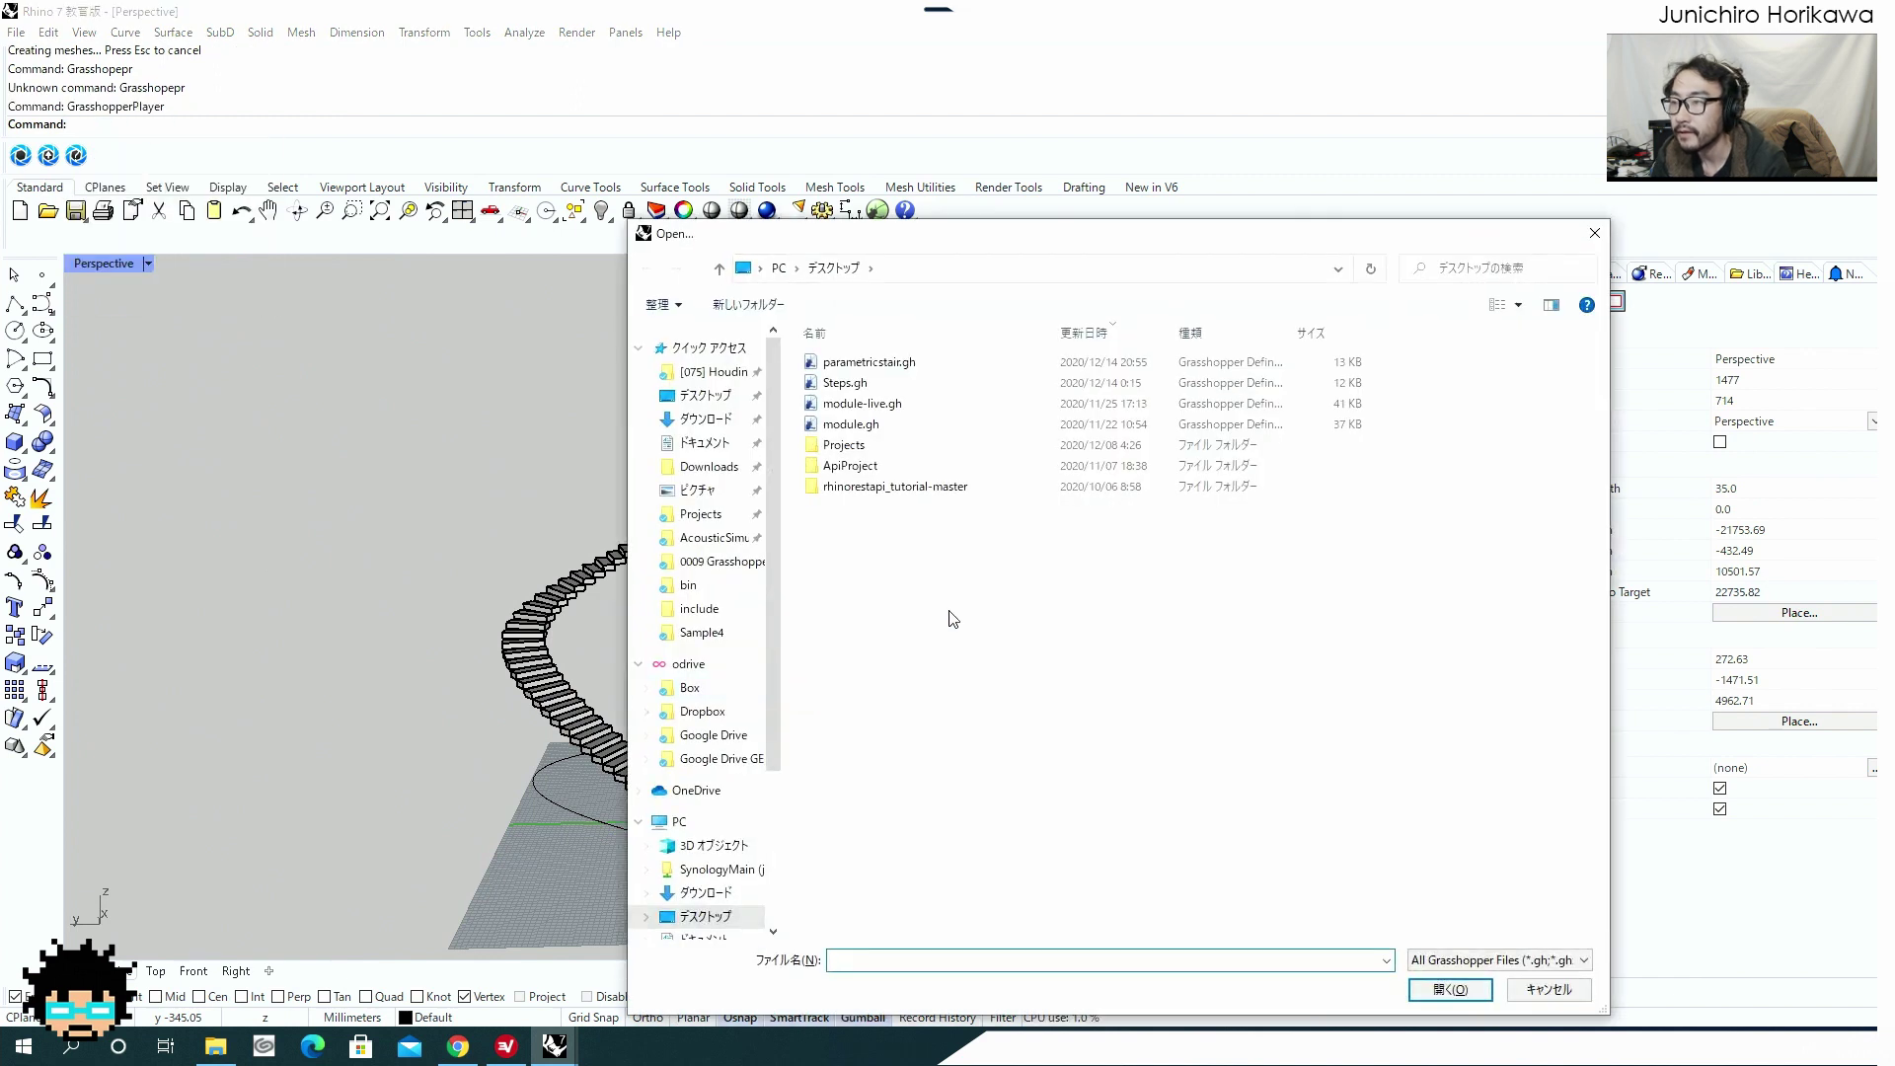
pyautogui.click(872, 365)
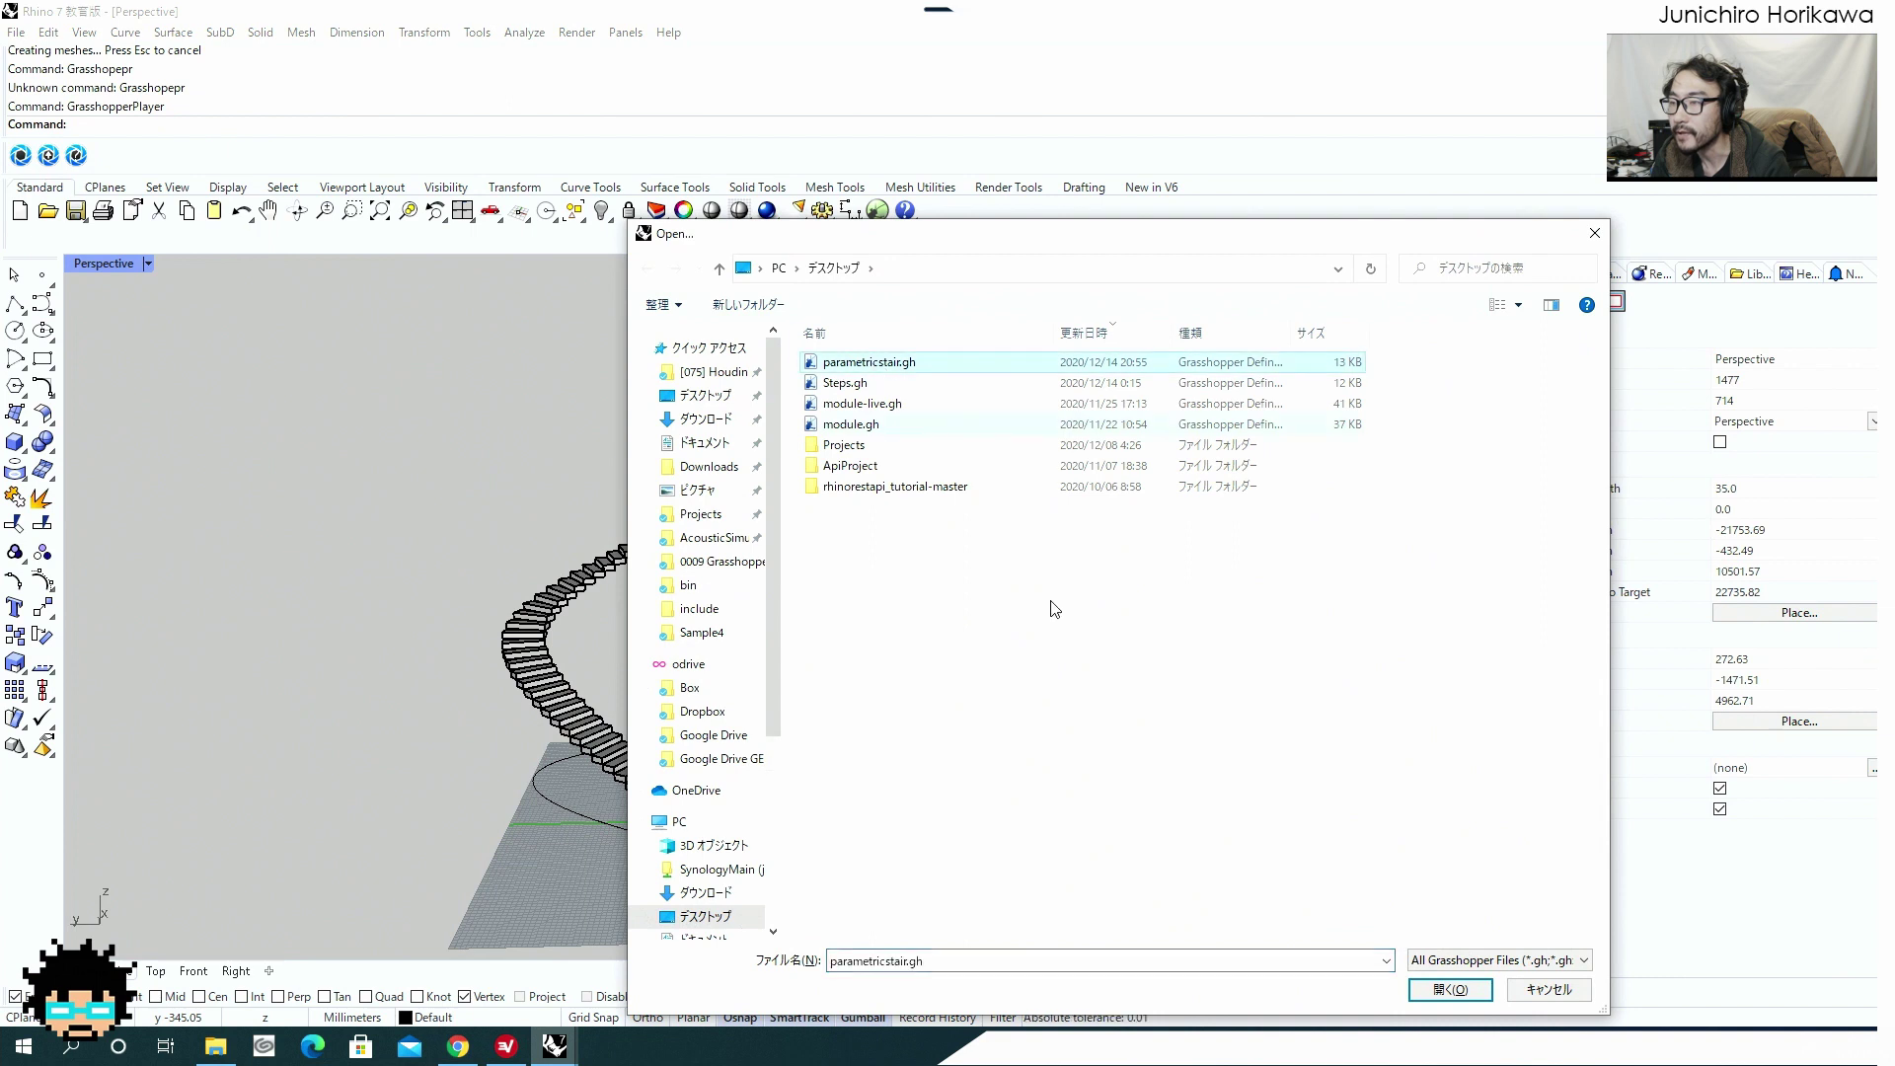
pyautogui.click(1414, 991)
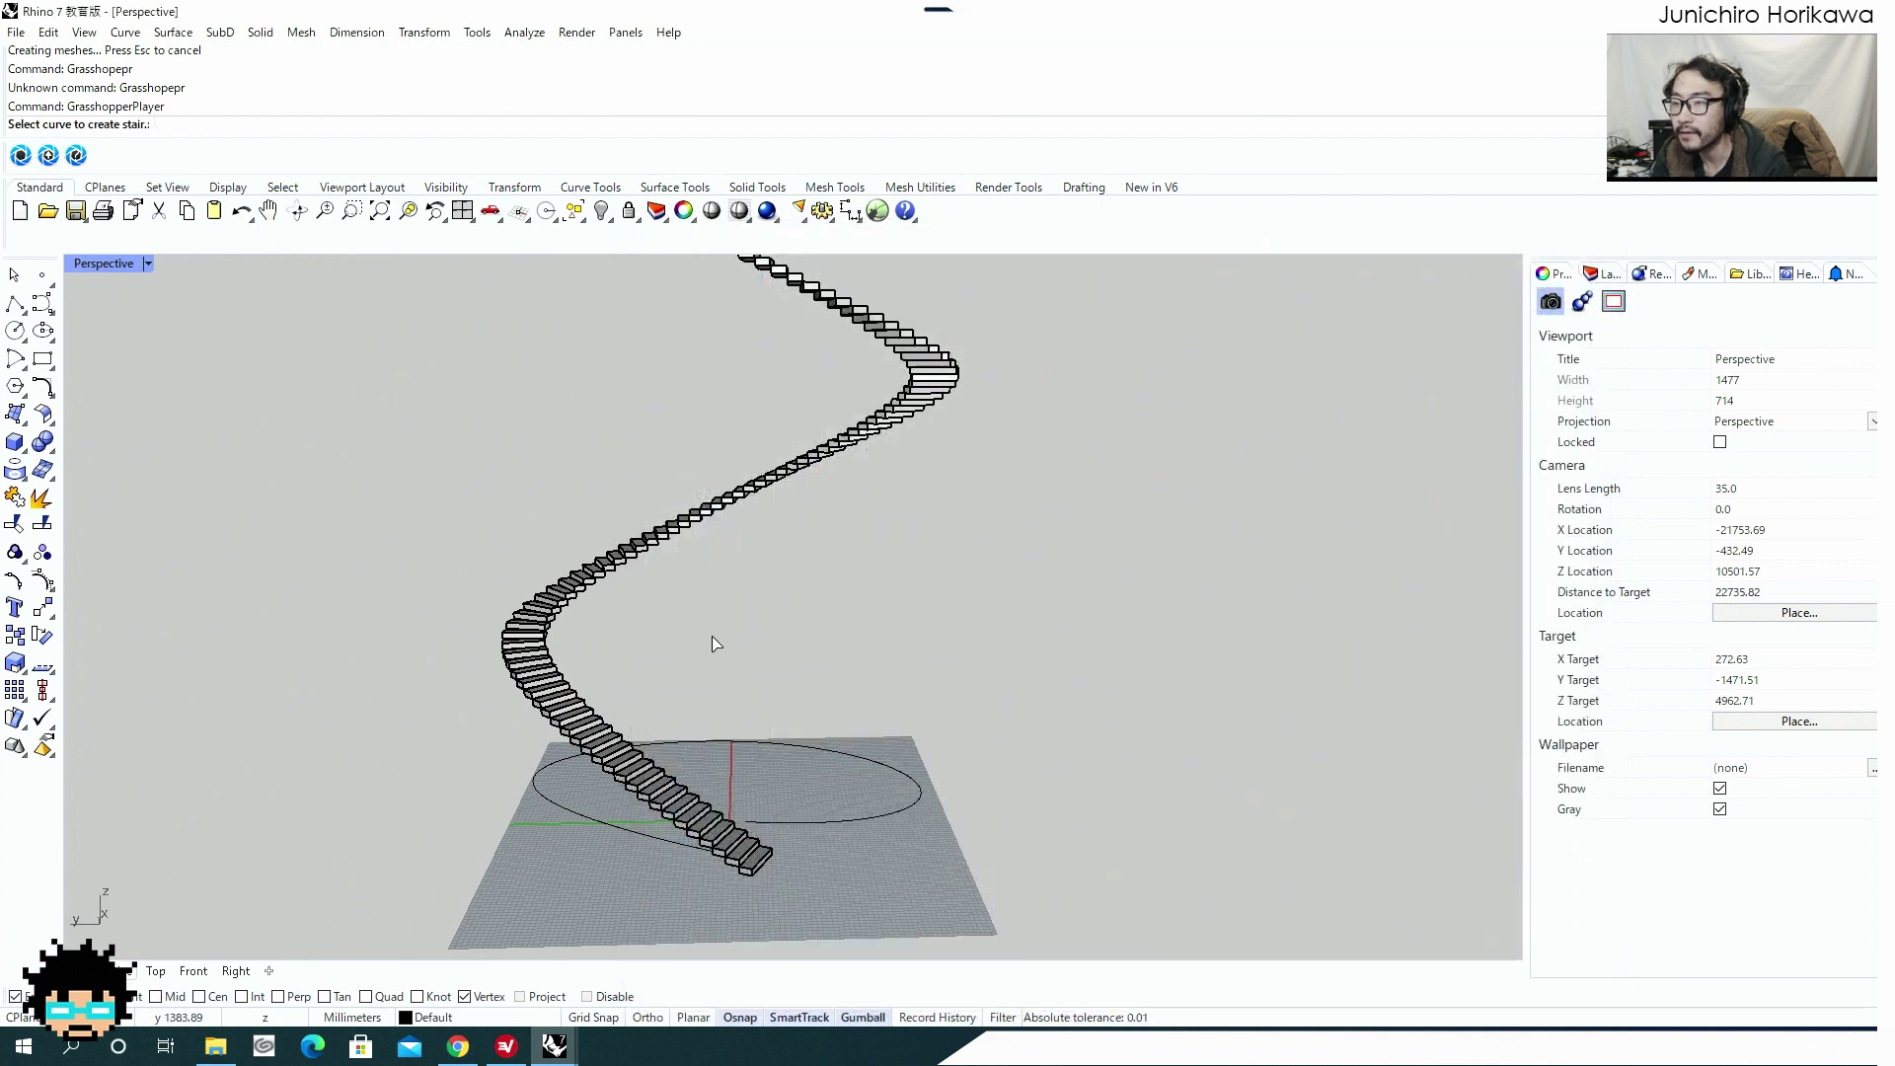
# Pick the open curve on the ground plane as the stair path and set the step depth to 1000.
pyautogui.click(771, 740)
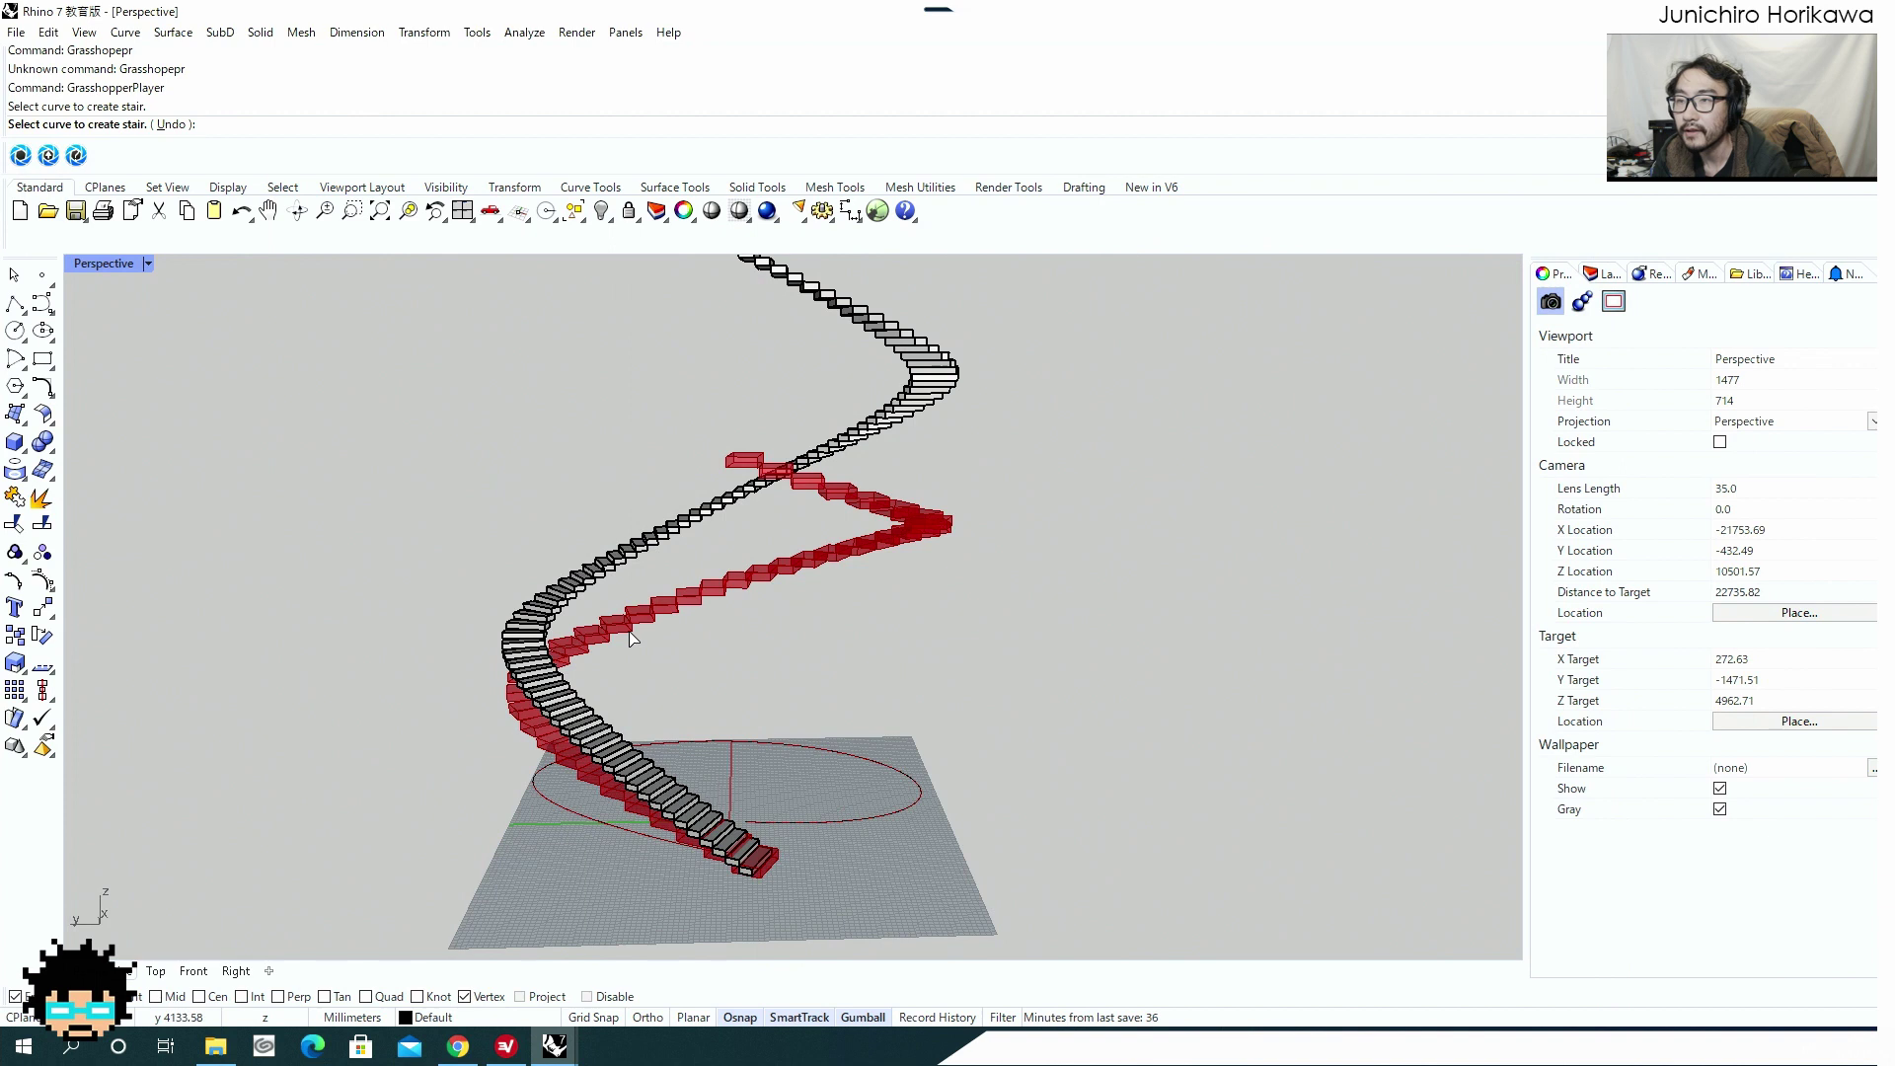
pyautogui.press('Return')
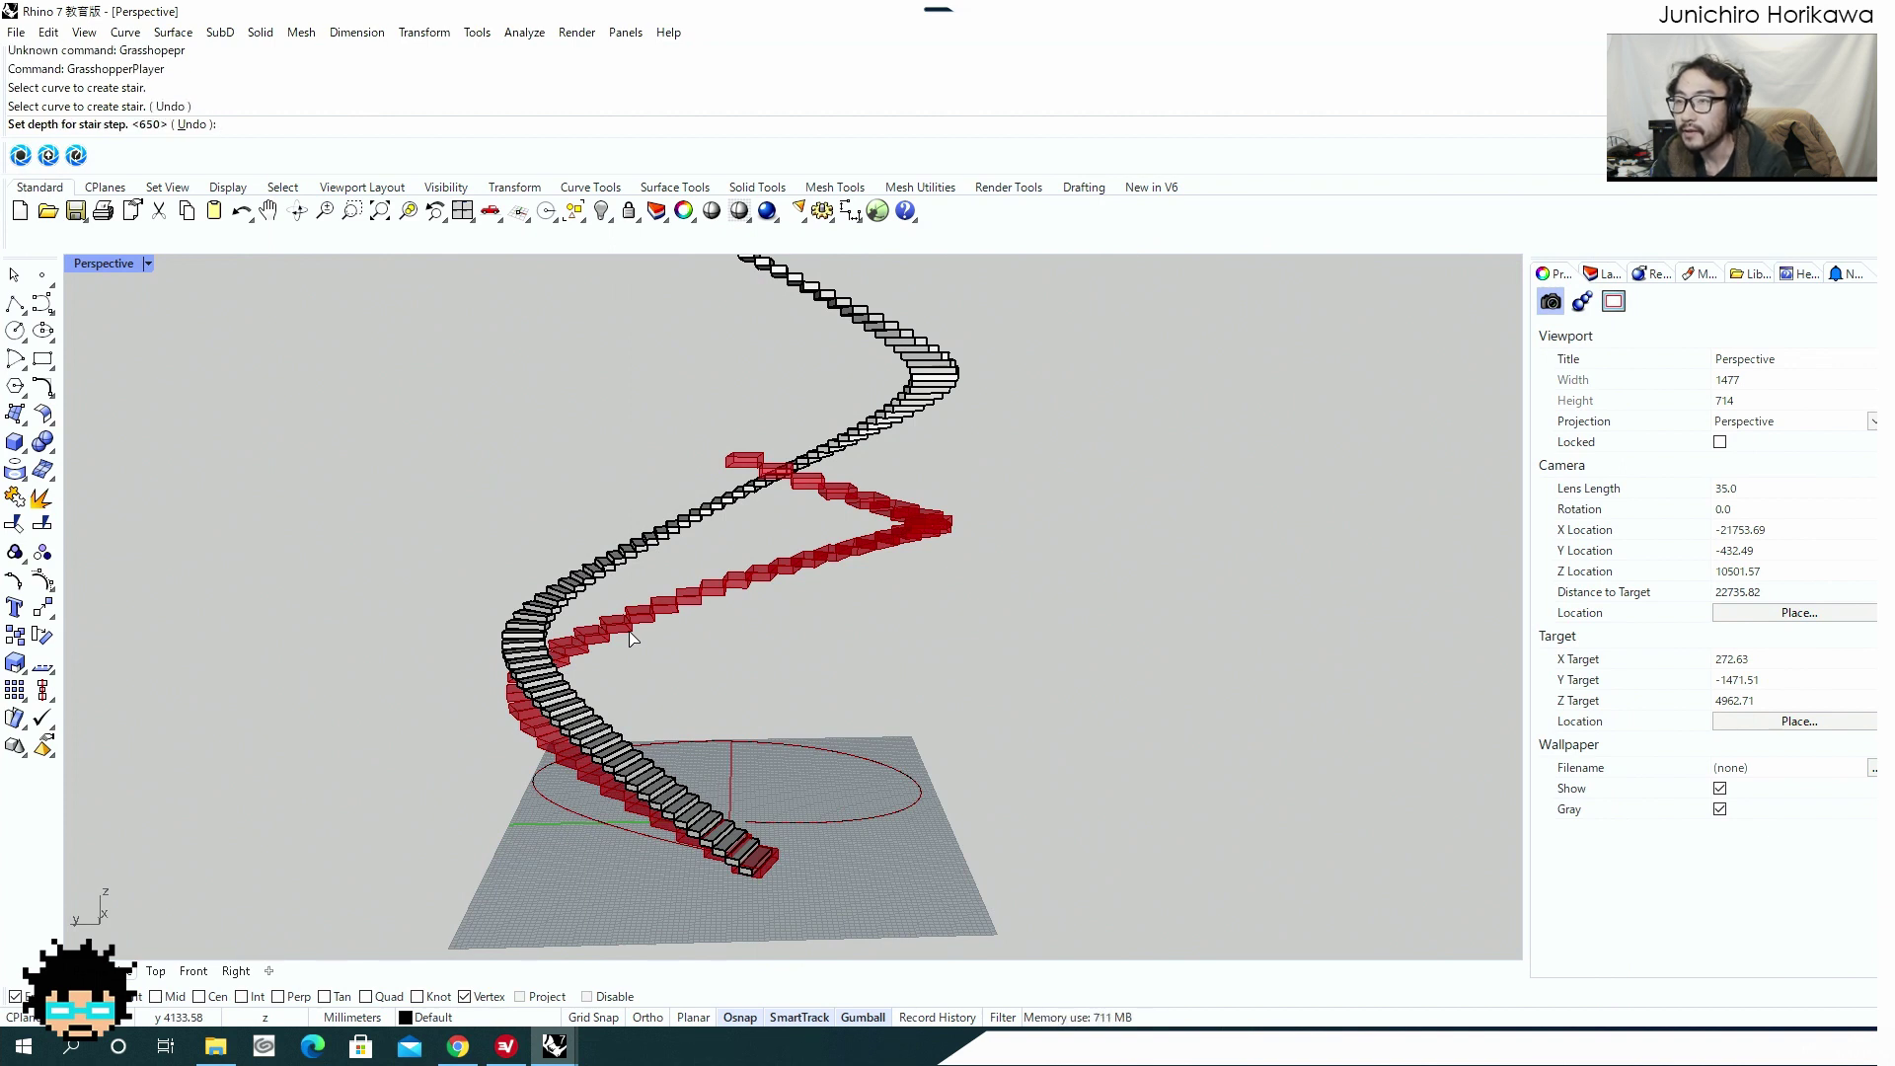
pyautogui.write('1000')
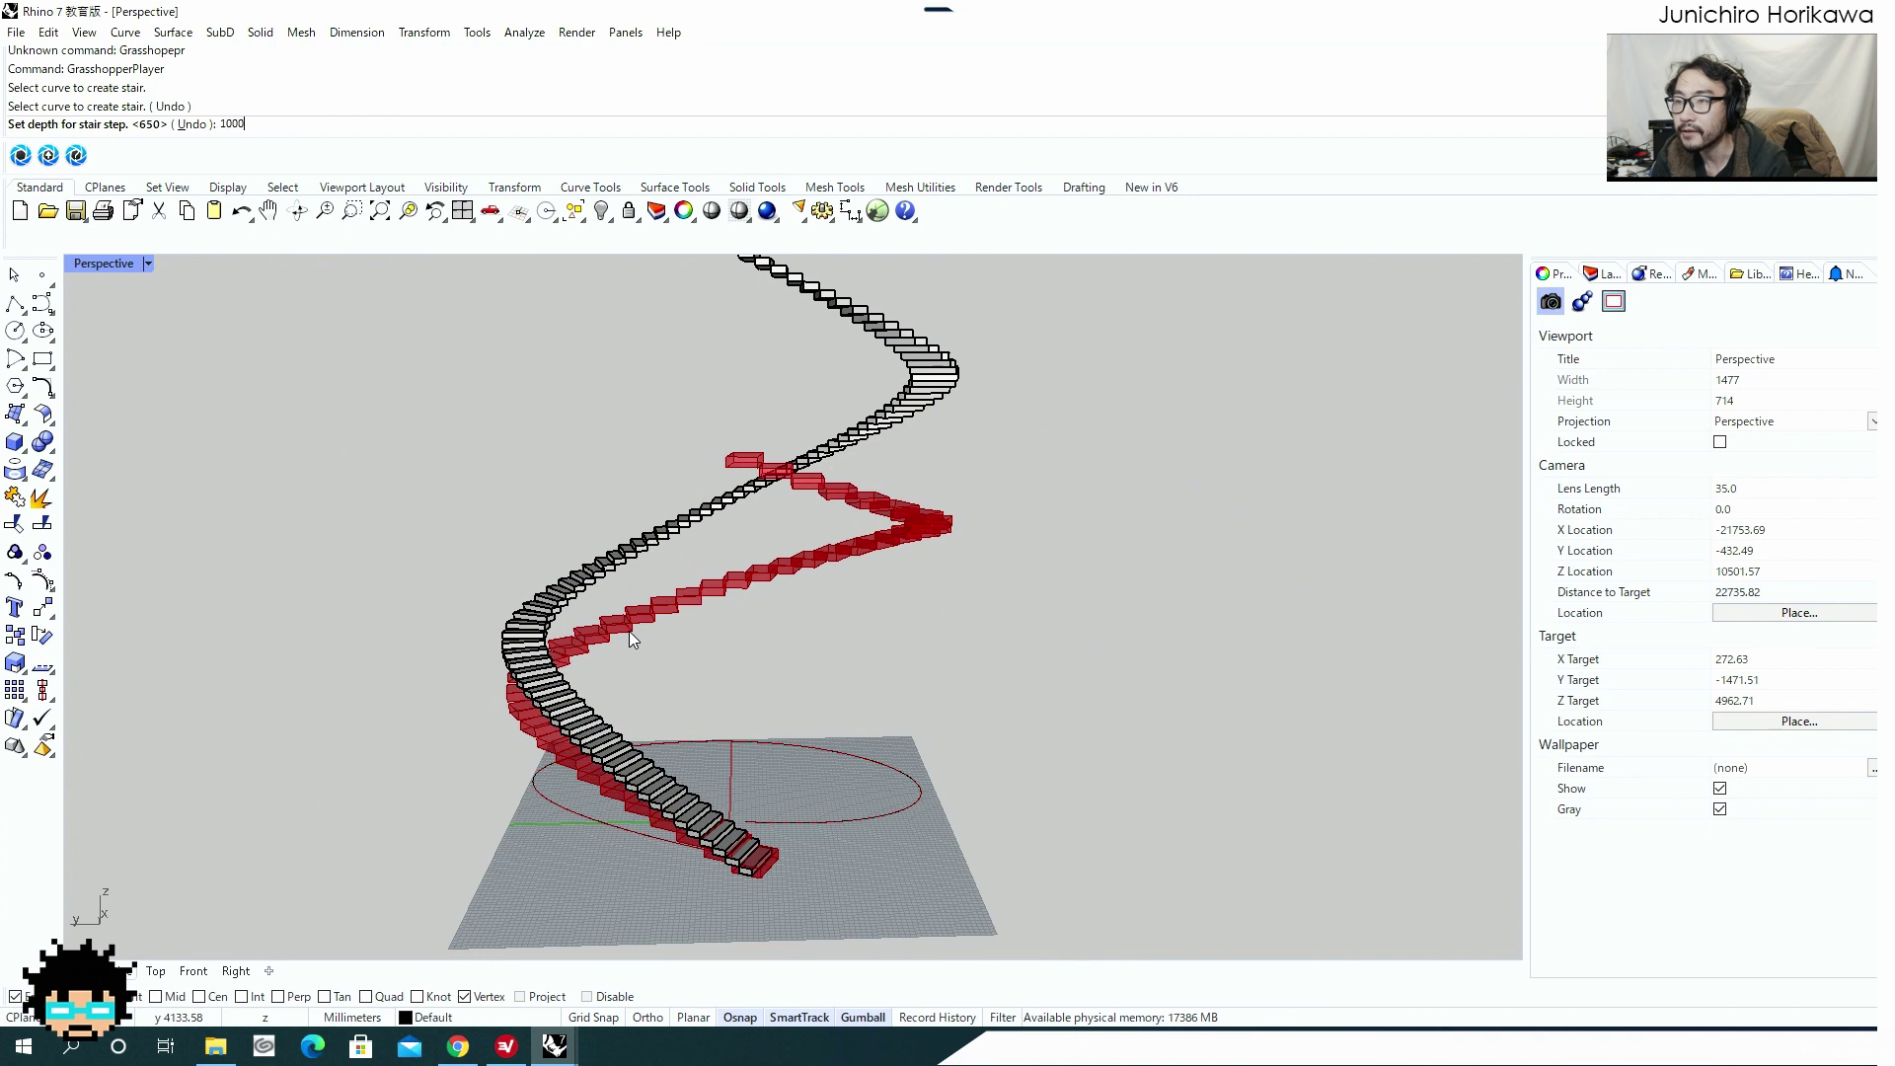
pyautogui.press('Return')
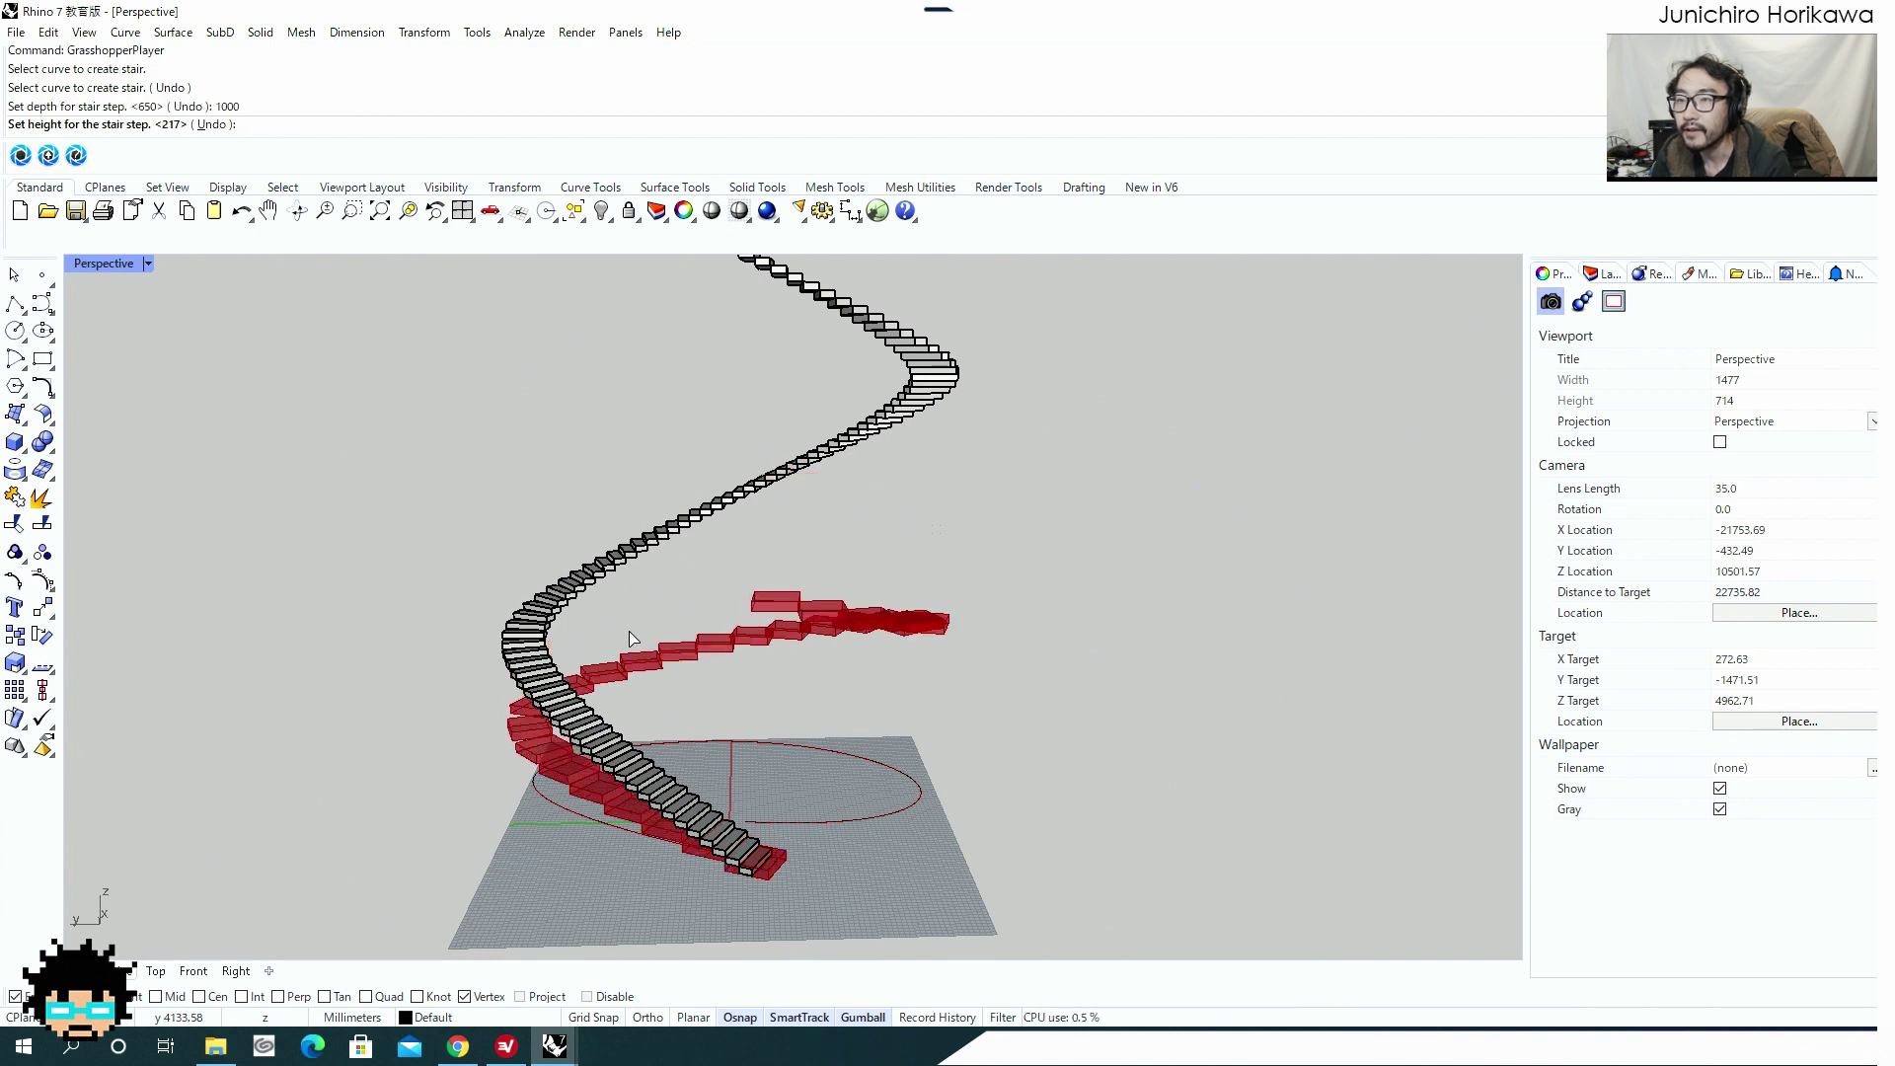
# Set the stair step height to 300 and the width to 300, and bake the second stair.
pyautogui.write('300')
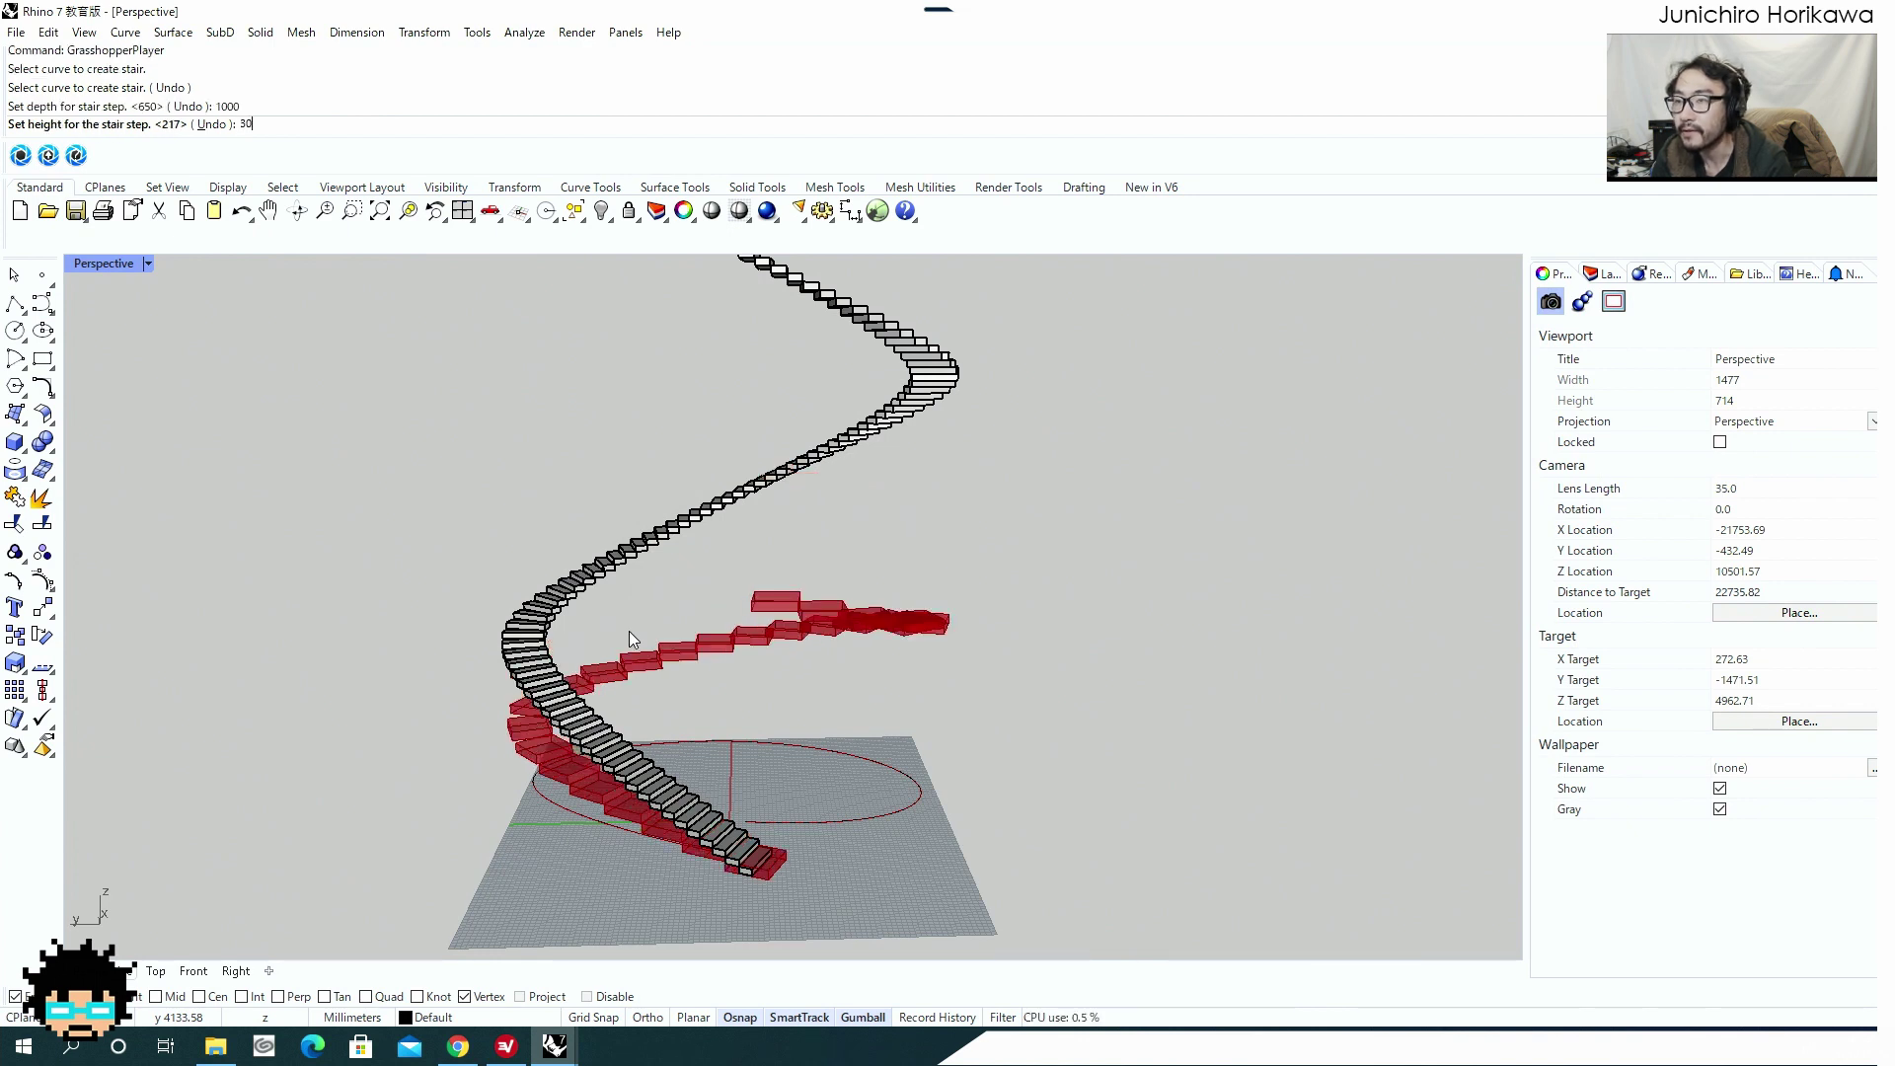
pyautogui.press('Return')
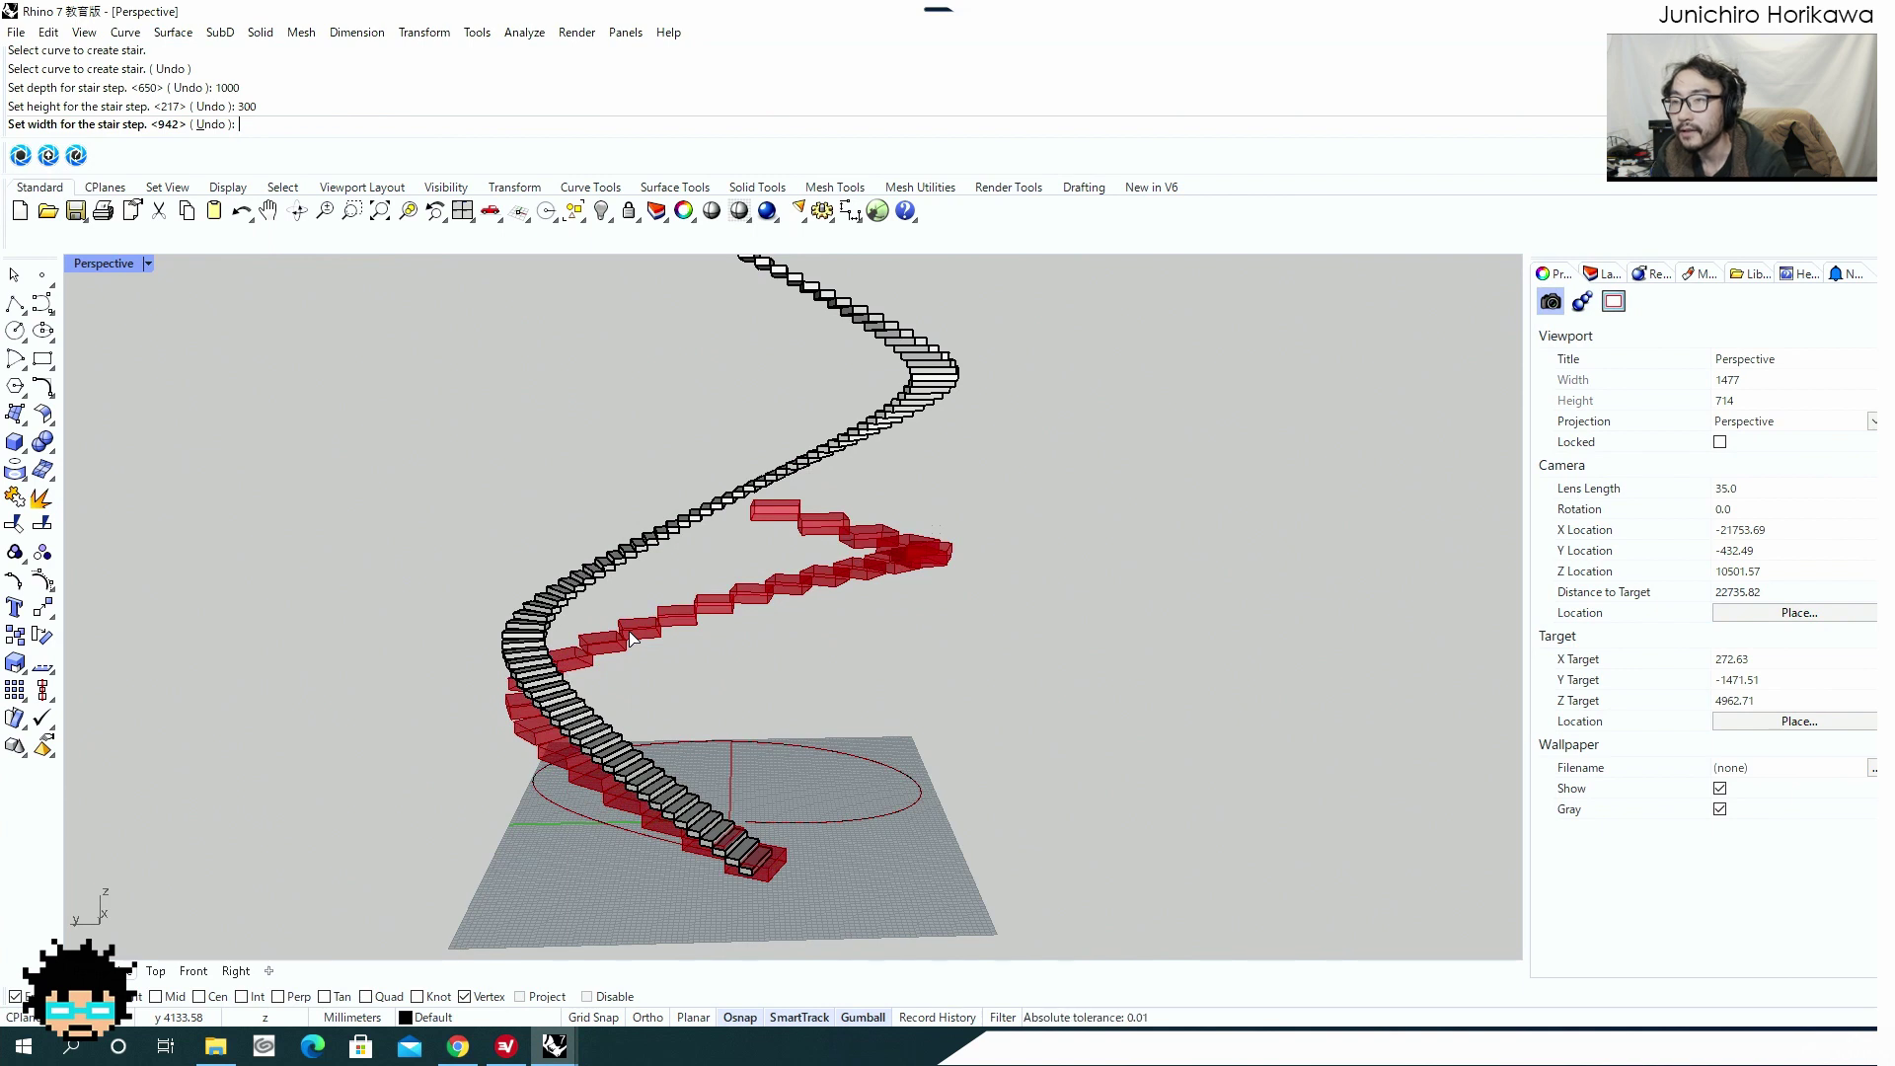
pyautogui.write('300')
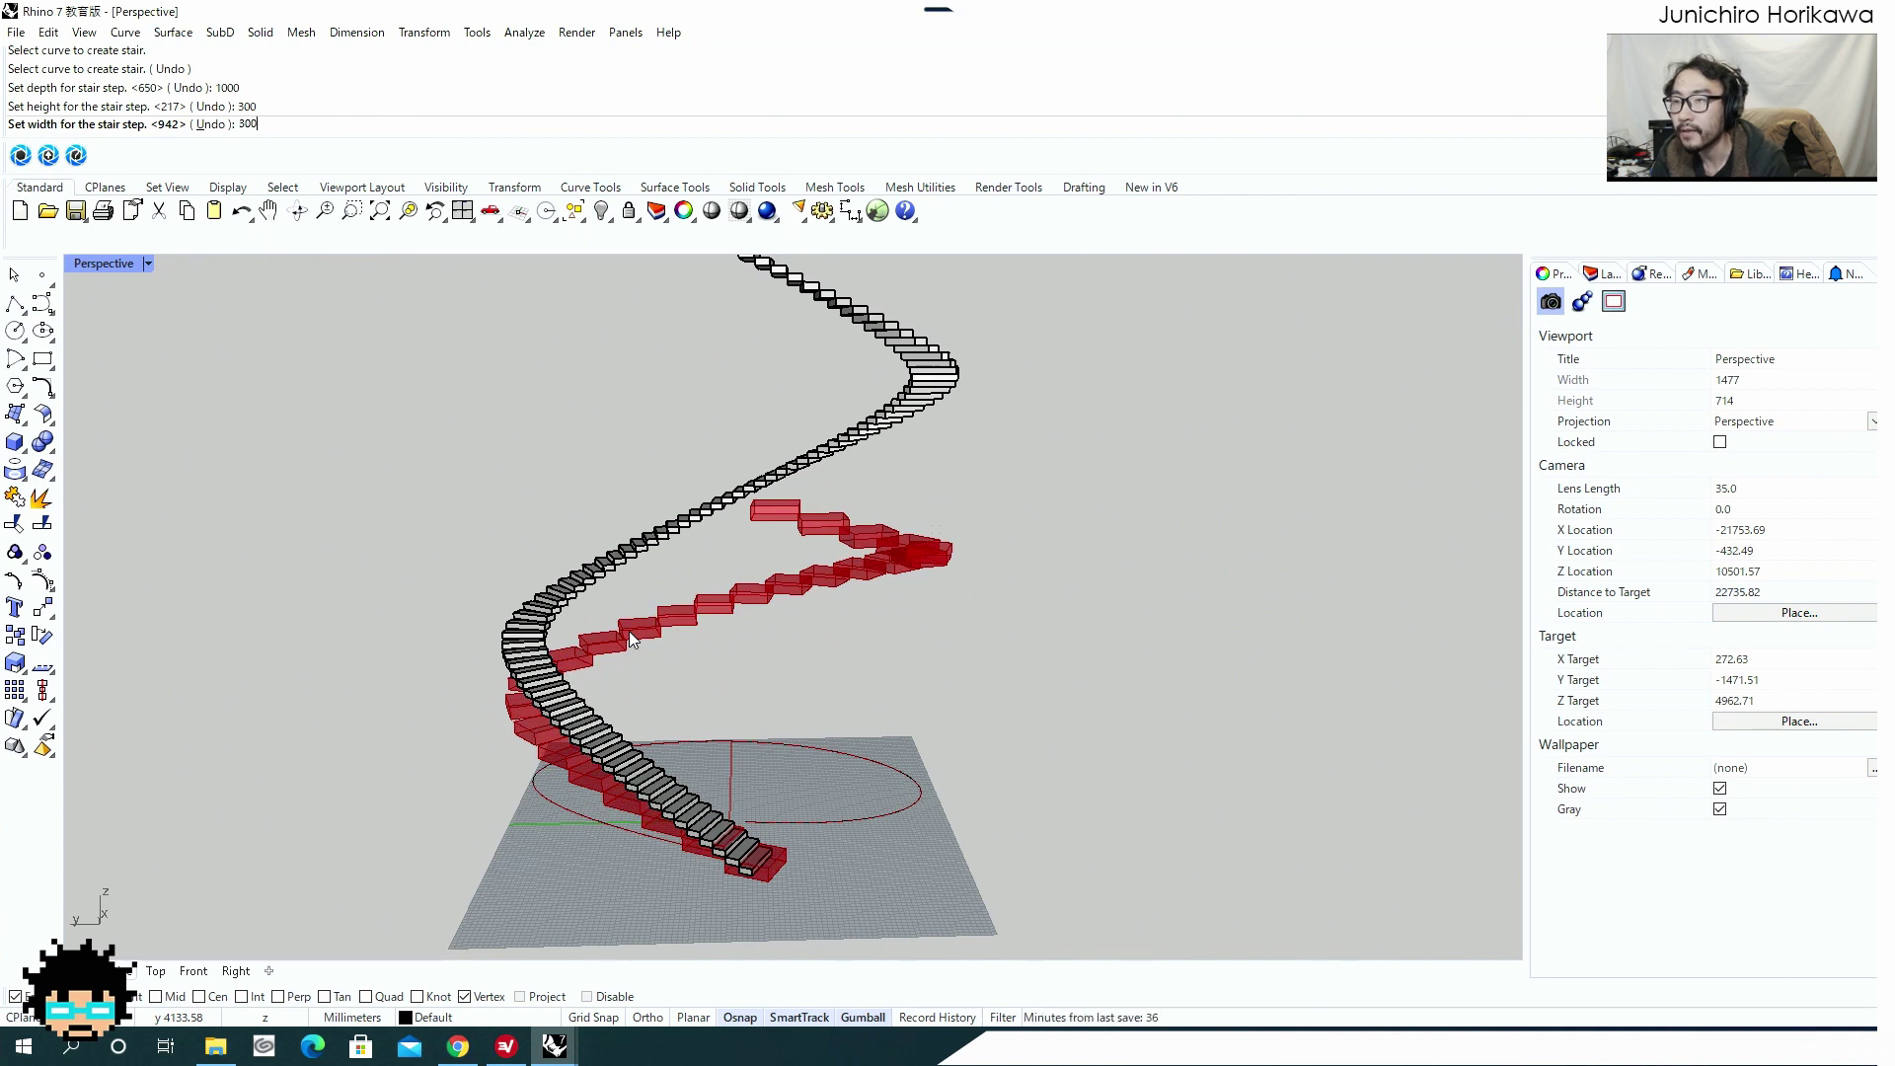
pyautogui.press('Return')
pyautogui.moveTo(707, 645); pyautogui.dragTo(802, 634, button='right')
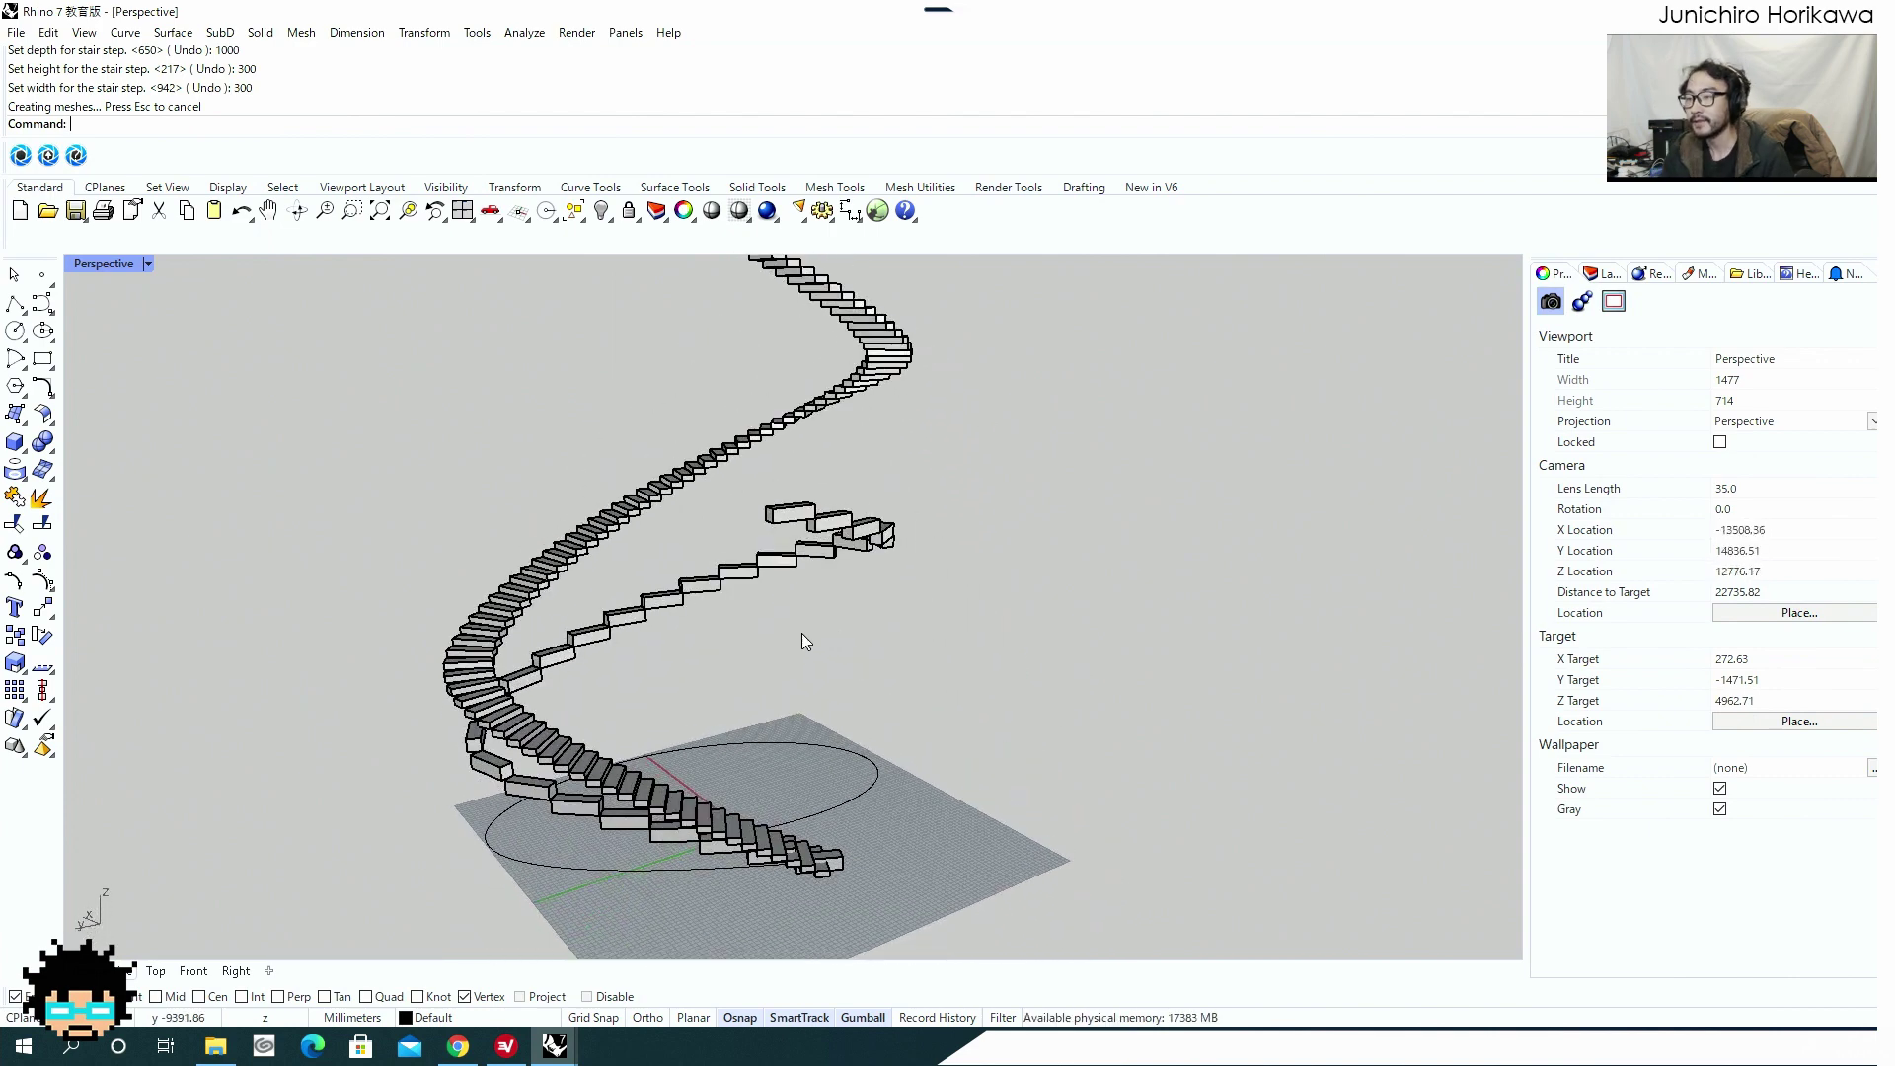